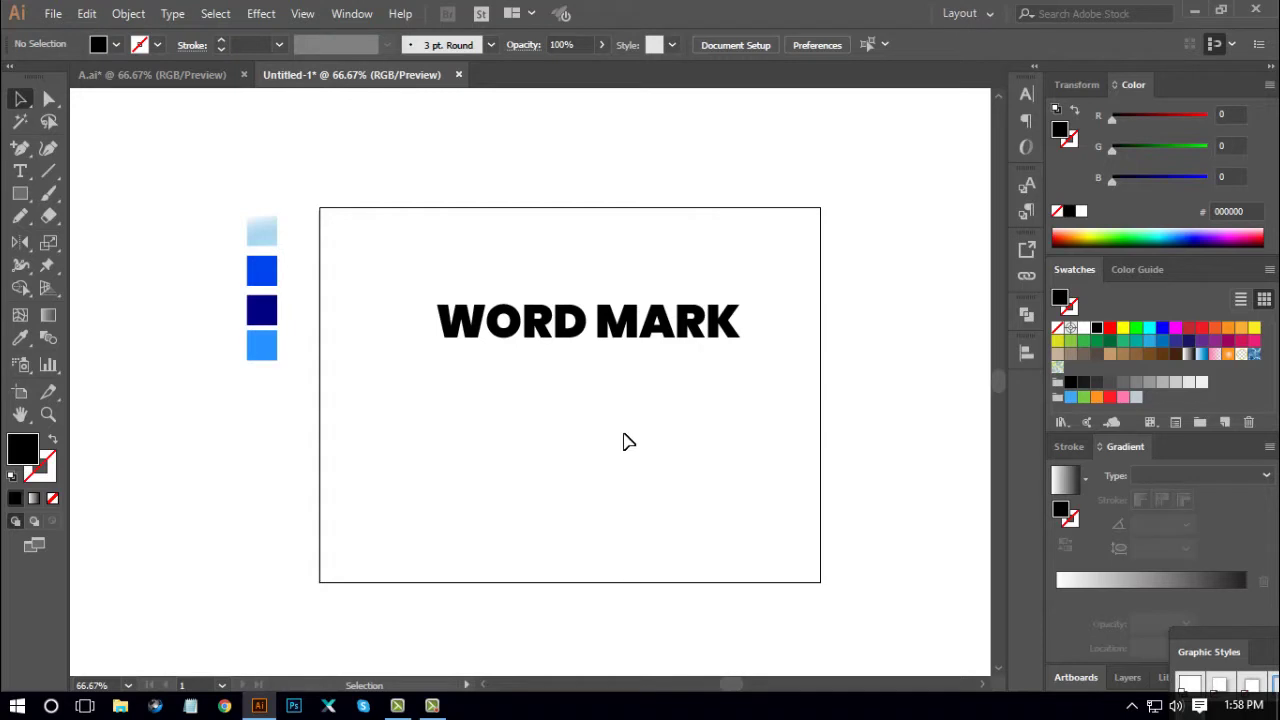
# At 100% zoom, duplicate the WORD MARK text above the artboard as a spare copy
pyautogui.hotkey('ctrl', '+')
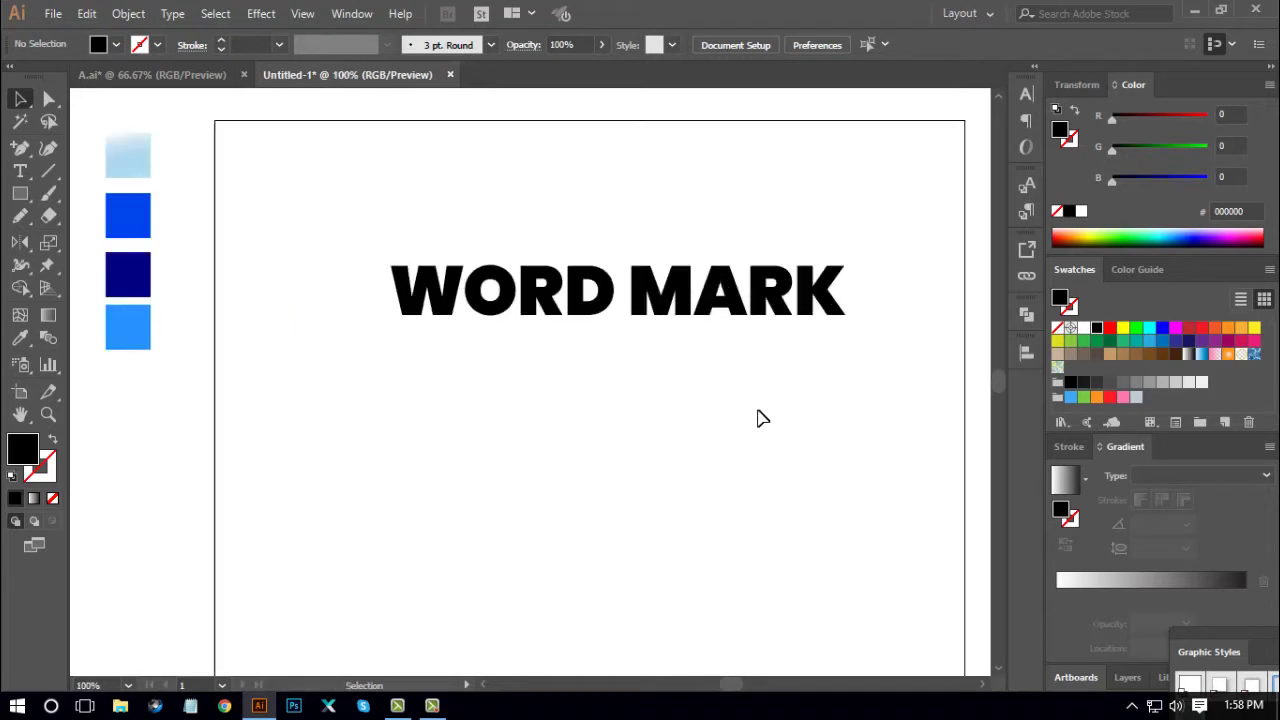
pyautogui.scroll(2, 757, 417)
pyautogui.moveTo(713, 420); pyautogui.dragTo(709, 175)
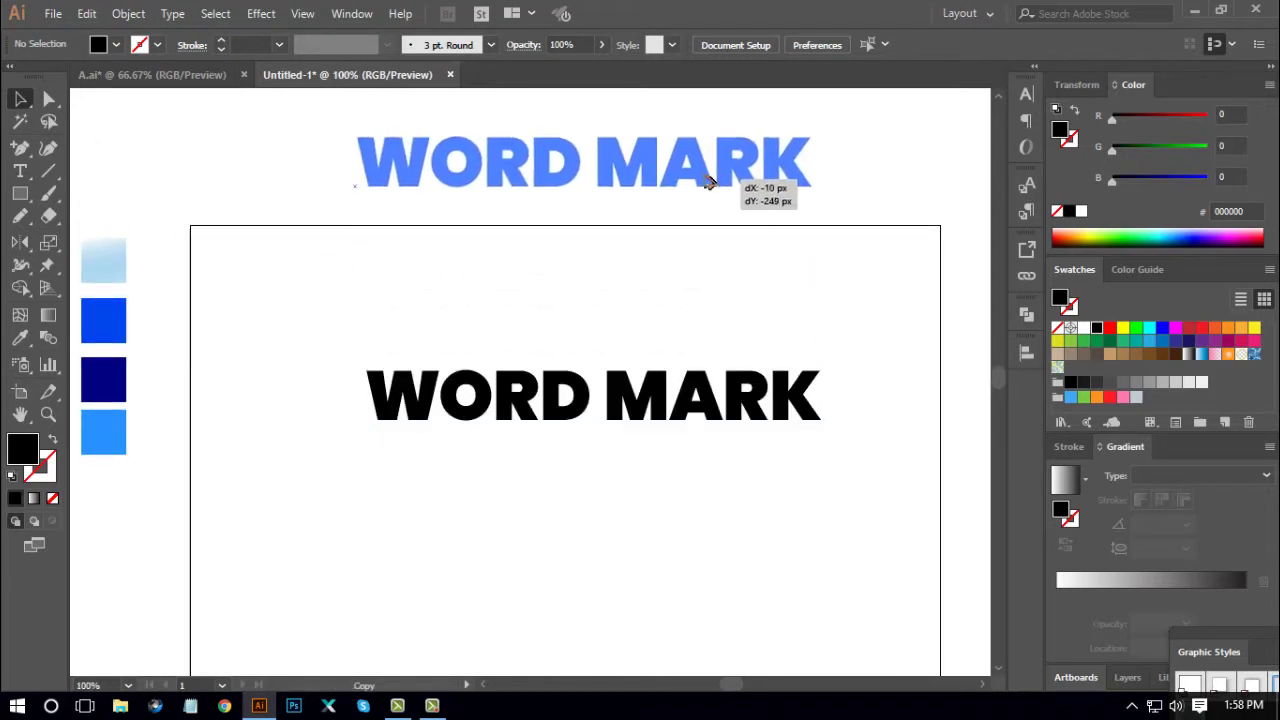
pyautogui.click(706, 531)
pyautogui.moveTo(694, 589); pyautogui.dragTo(697, 476)
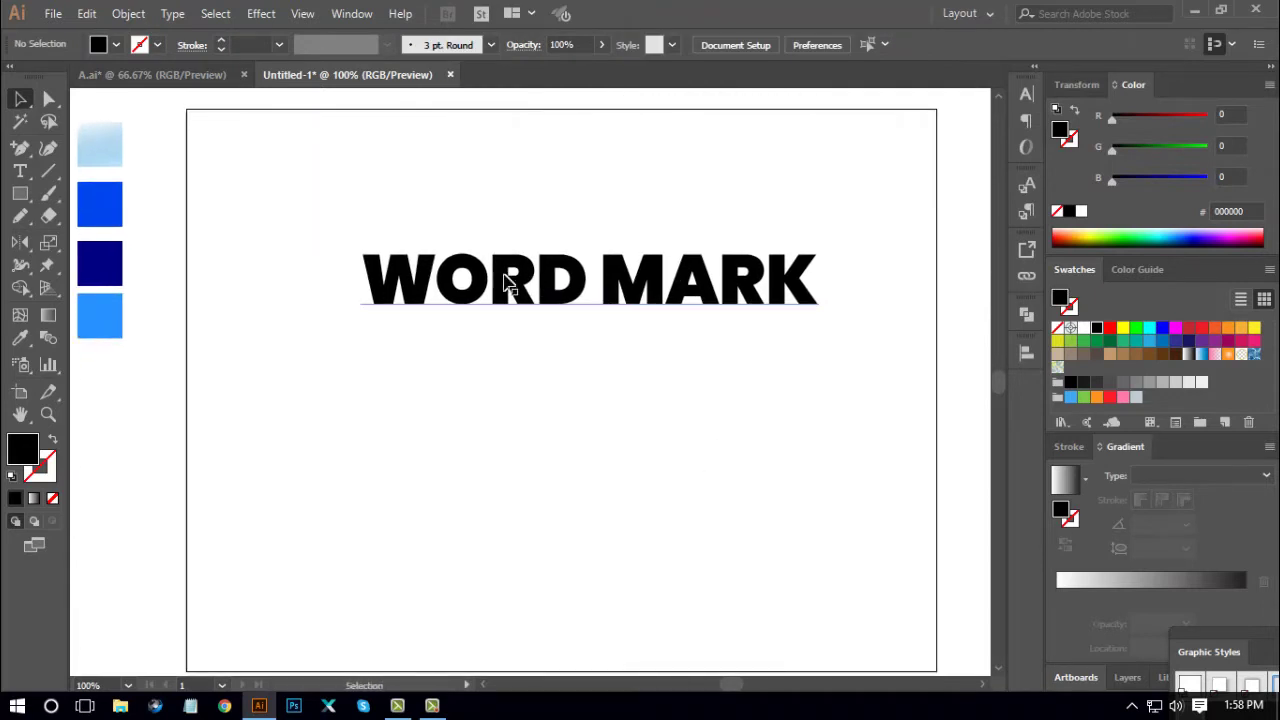
pyautogui.click(20, 171)
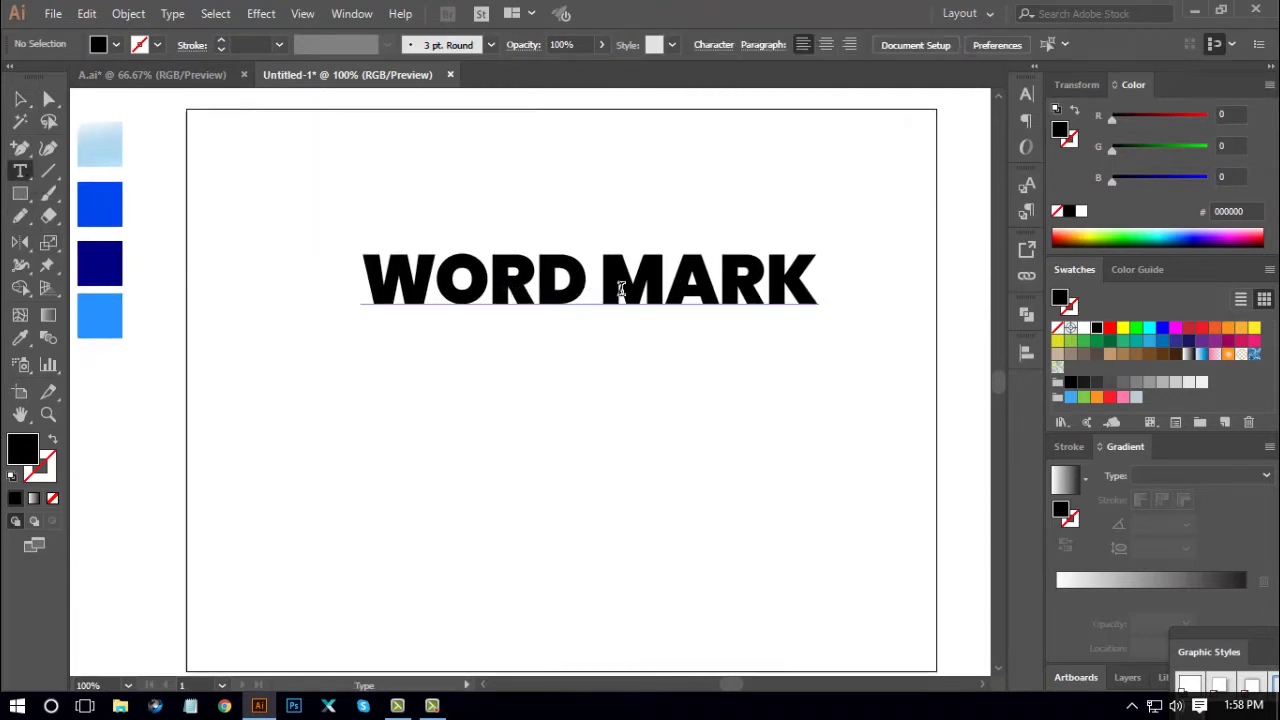
# Delete ' MARK' so only WORD remains, then enlarge WORD from its centre
pyautogui.moveTo(592, 289); pyautogui.dragTo(877, 297)
pyautogui.press('BackSpace')
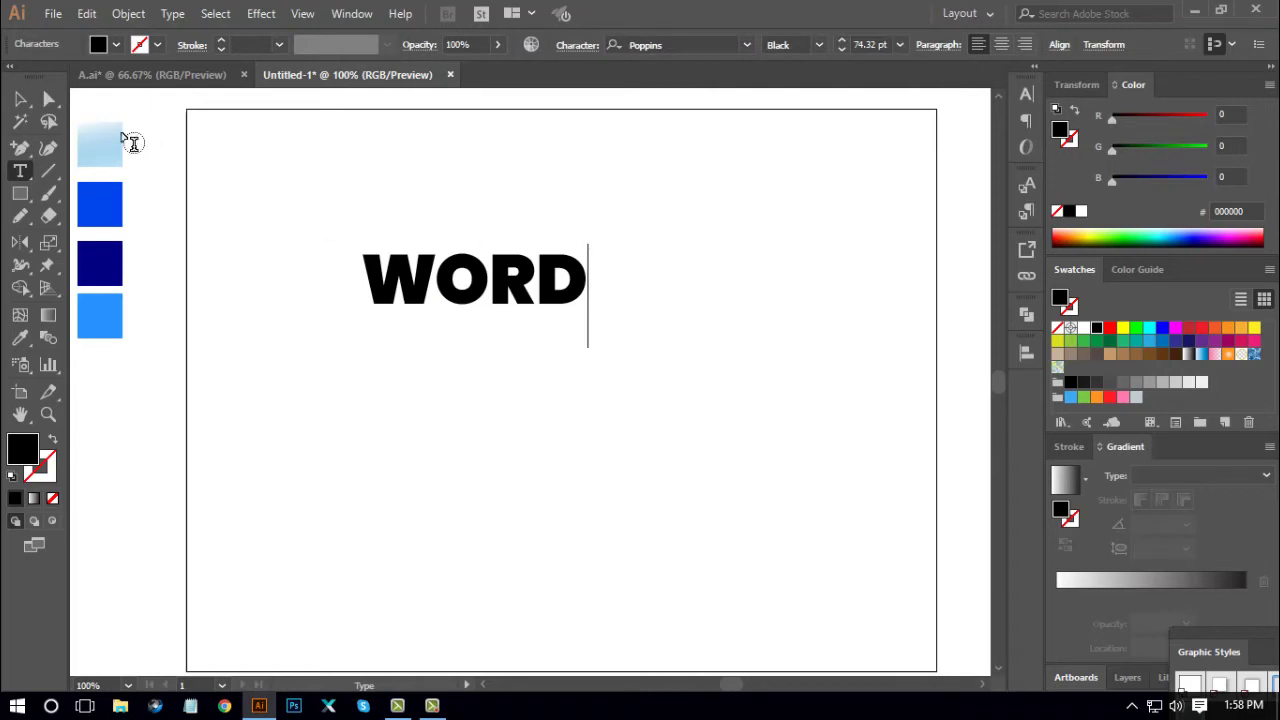
pyautogui.click(20, 98)
pyautogui.click(485, 295)
pyautogui.moveTo(507, 311); pyautogui.dragTo(527, 345)
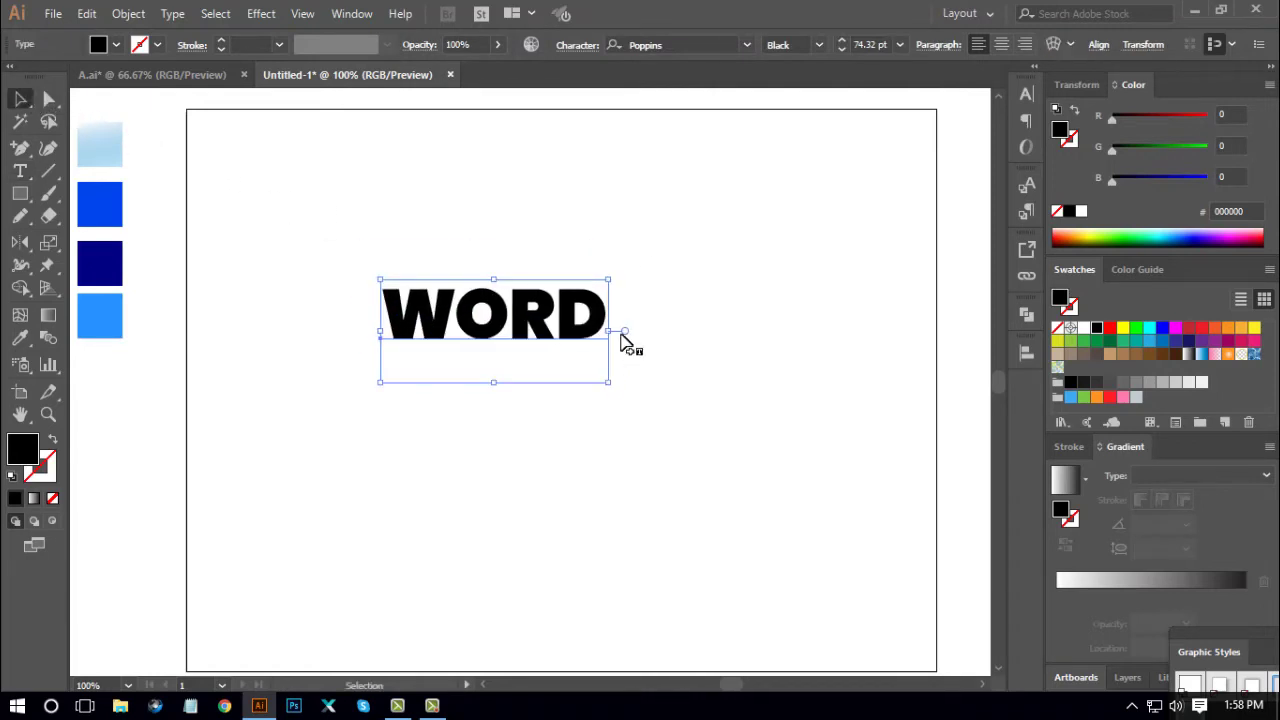
pyautogui.moveTo(609, 330); pyautogui.dragTo(660, 356)
# Convert WORD to outlines and move it toward the artboard centre
pyautogui.scroll(-1, 686, 494)
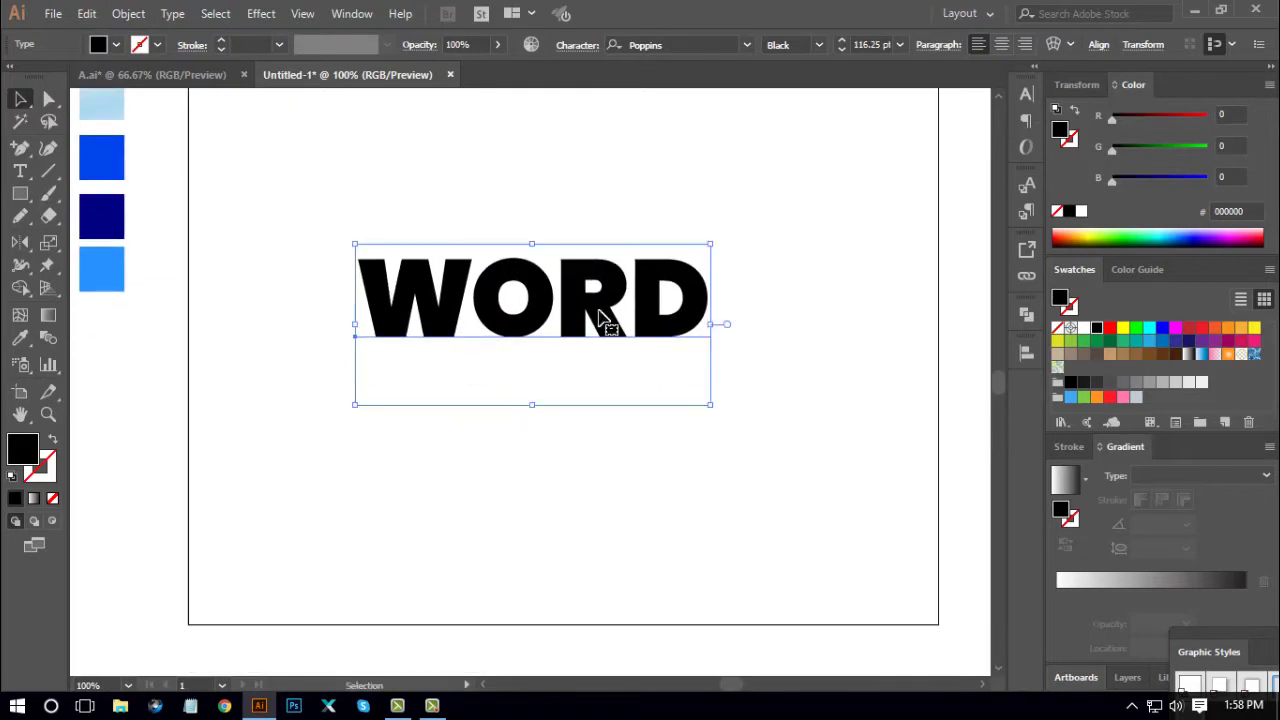
pyautogui.rightClick(603, 307)
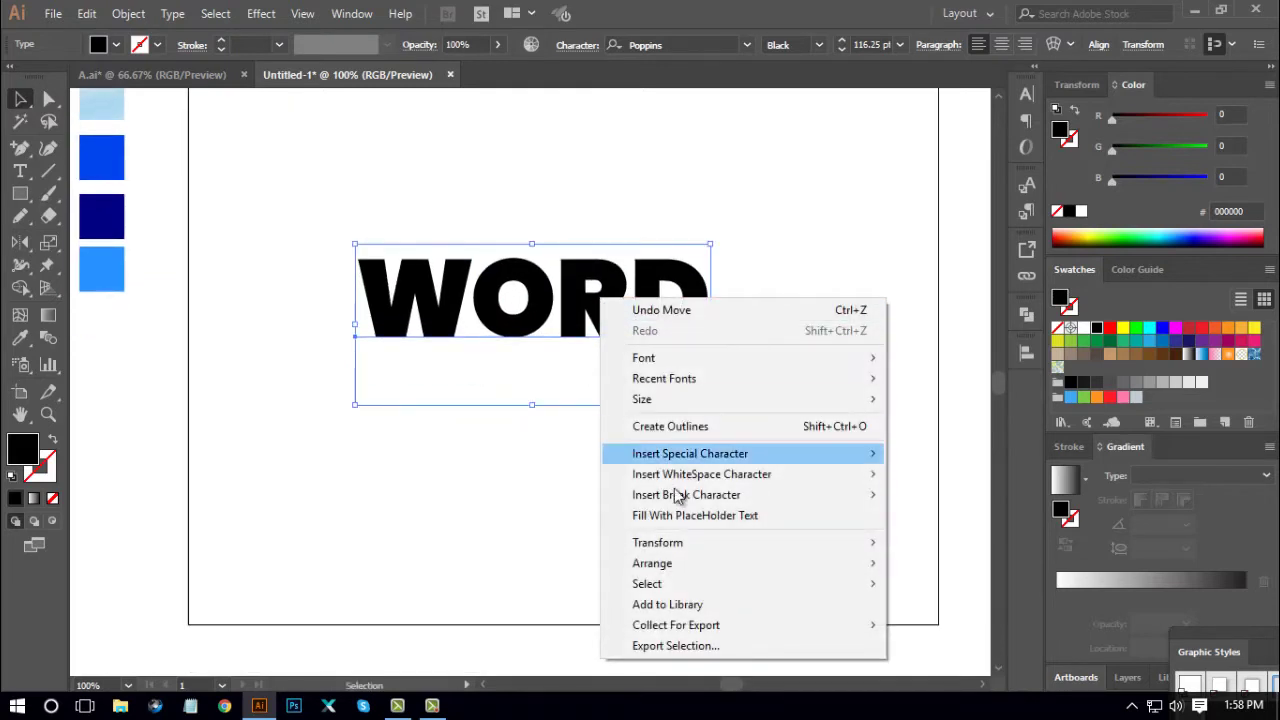
pyautogui.click(681, 427)
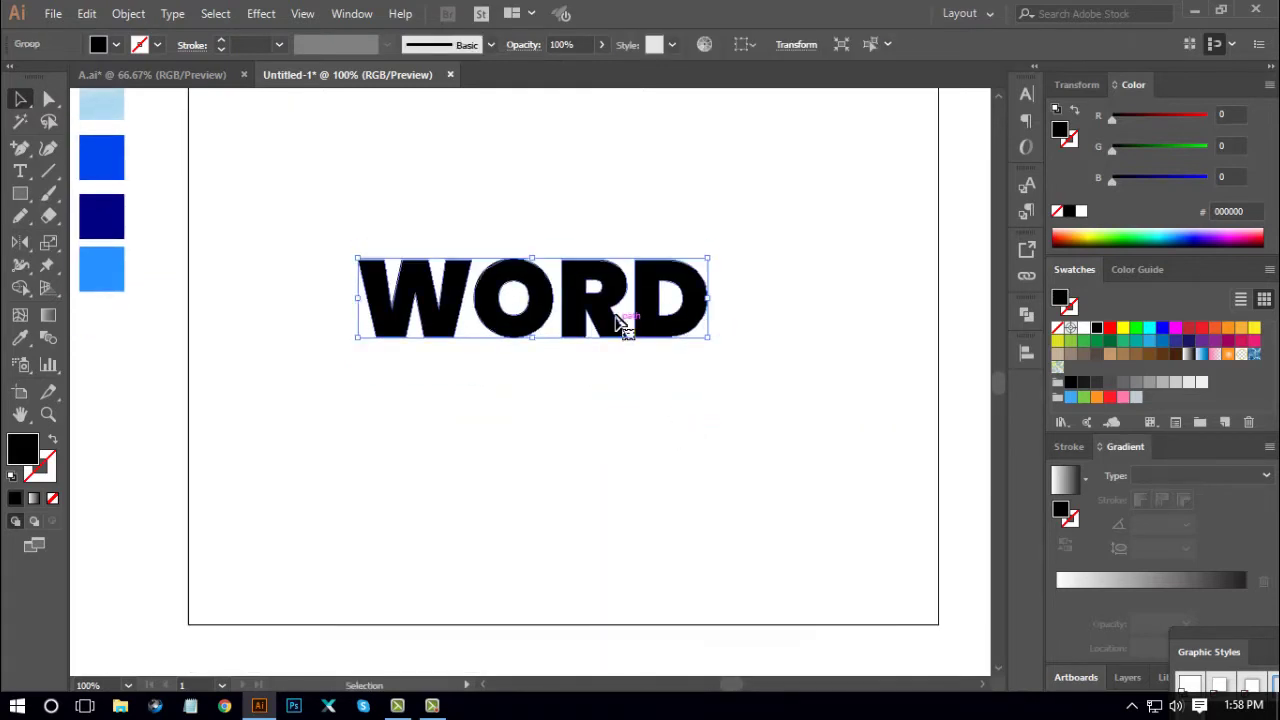
pyautogui.moveTo(620, 306); pyautogui.dragTo(640, 349)
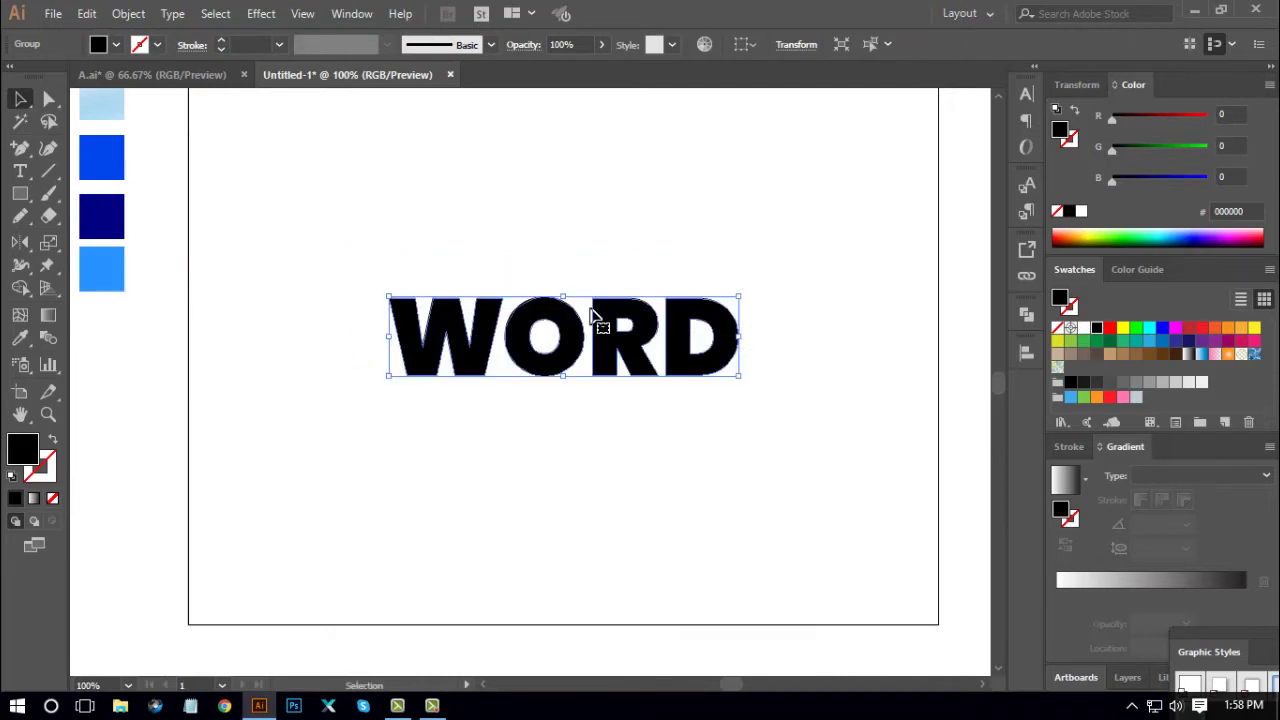
# Apply Offset Path at 8 px, checked with Preview, around the outlined WORD letters
pyautogui.click(130, 14)
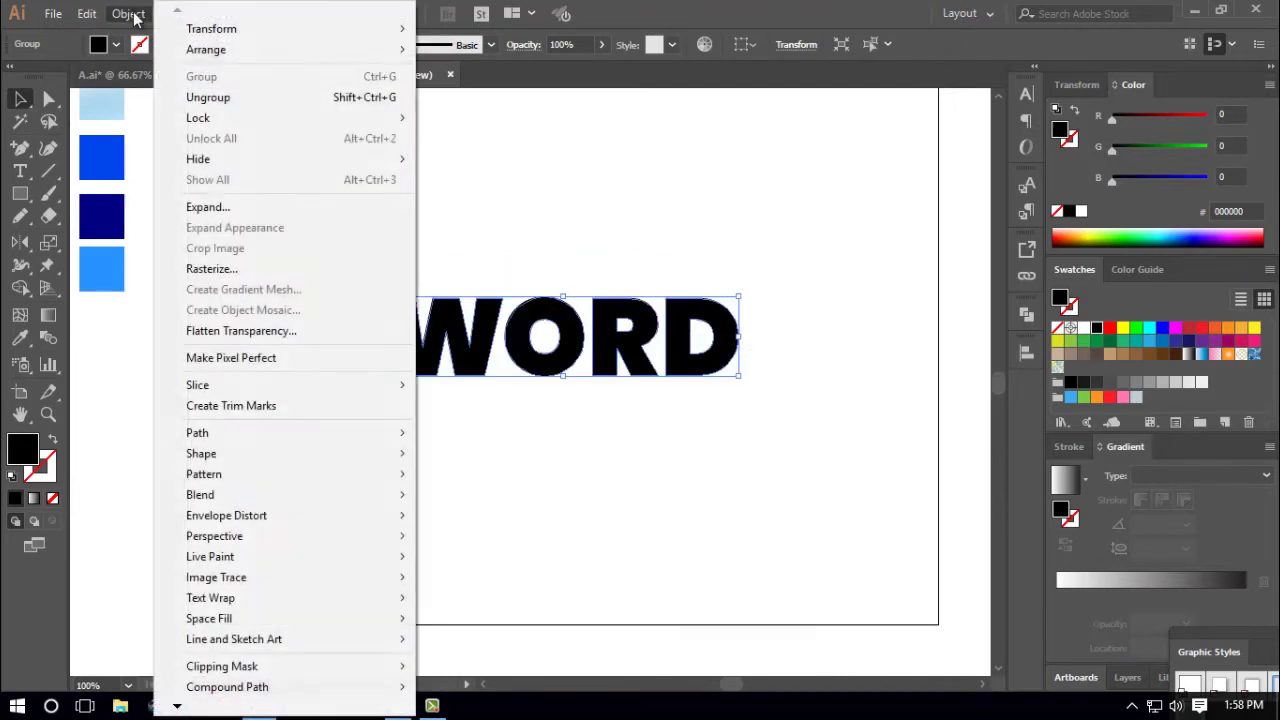
pyautogui.moveTo(219, 432)
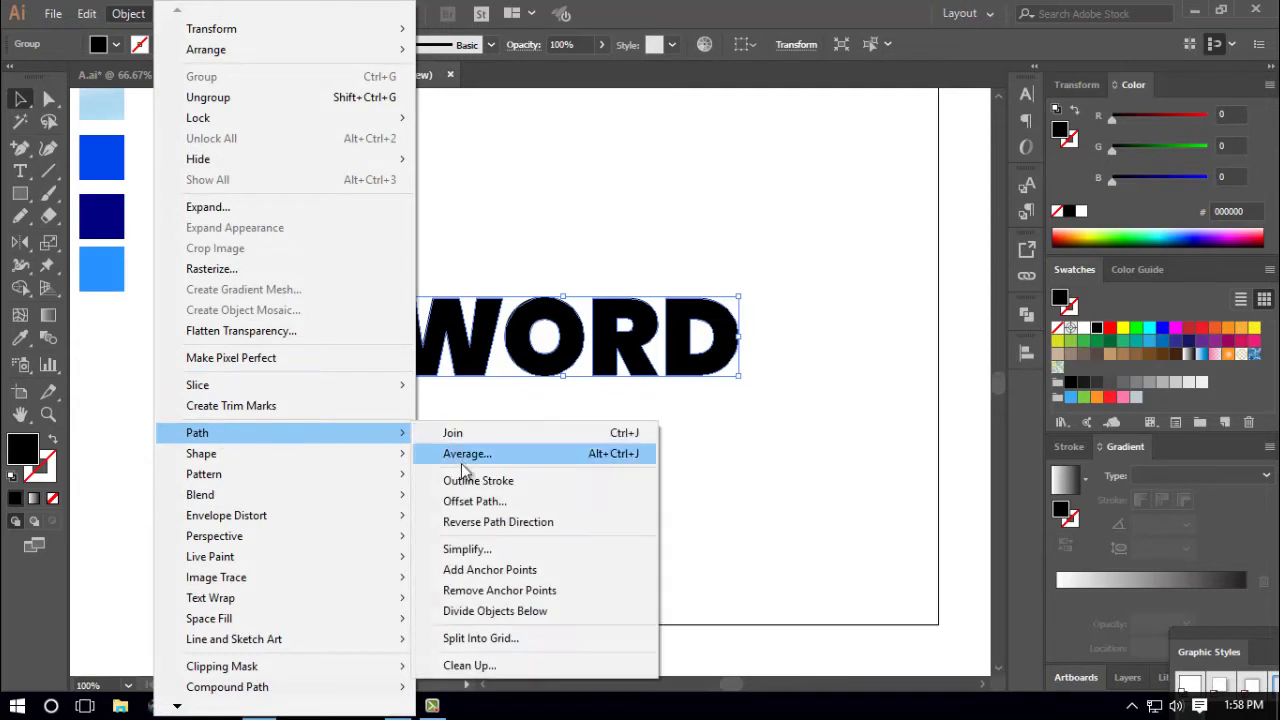
pyautogui.click(476, 501)
pyautogui.moveTo(863, 303); pyautogui.dragTo(893, 308)
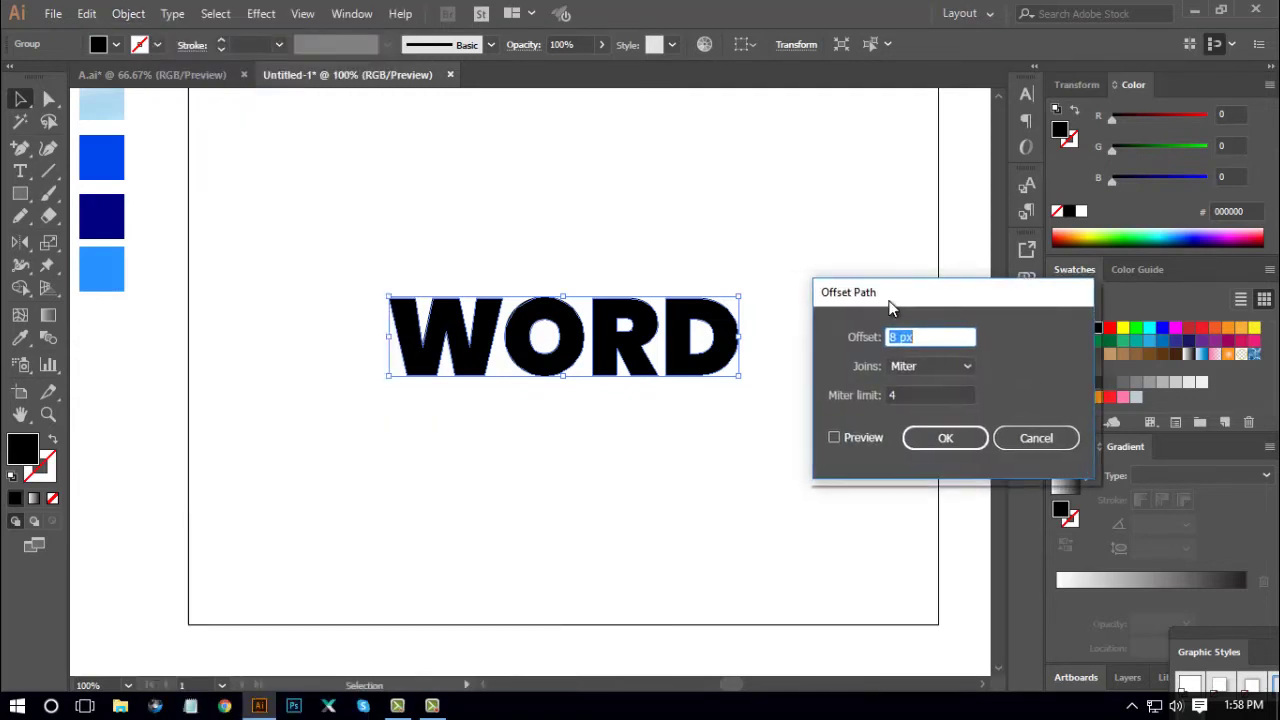
pyautogui.click(833, 438)
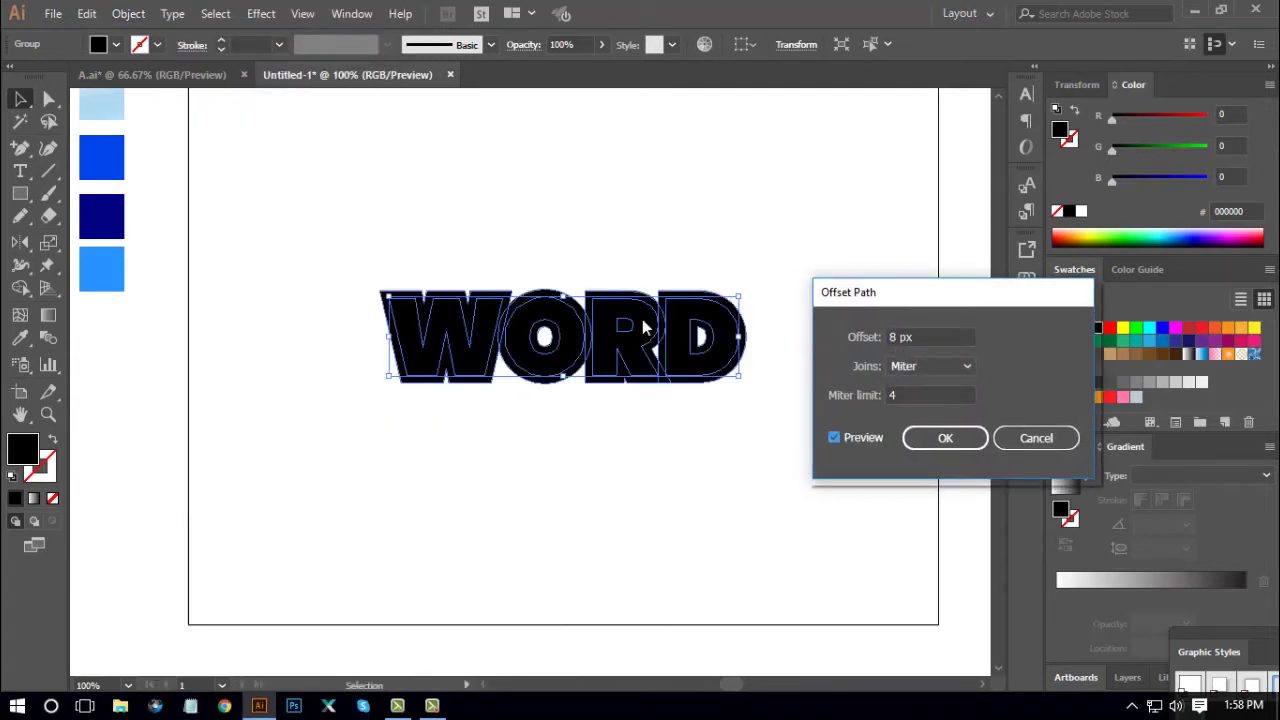
pyautogui.scroll(2, 920, 336)
pyautogui.scroll(-2, 920, 336)
pyautogui.click(945, 438)
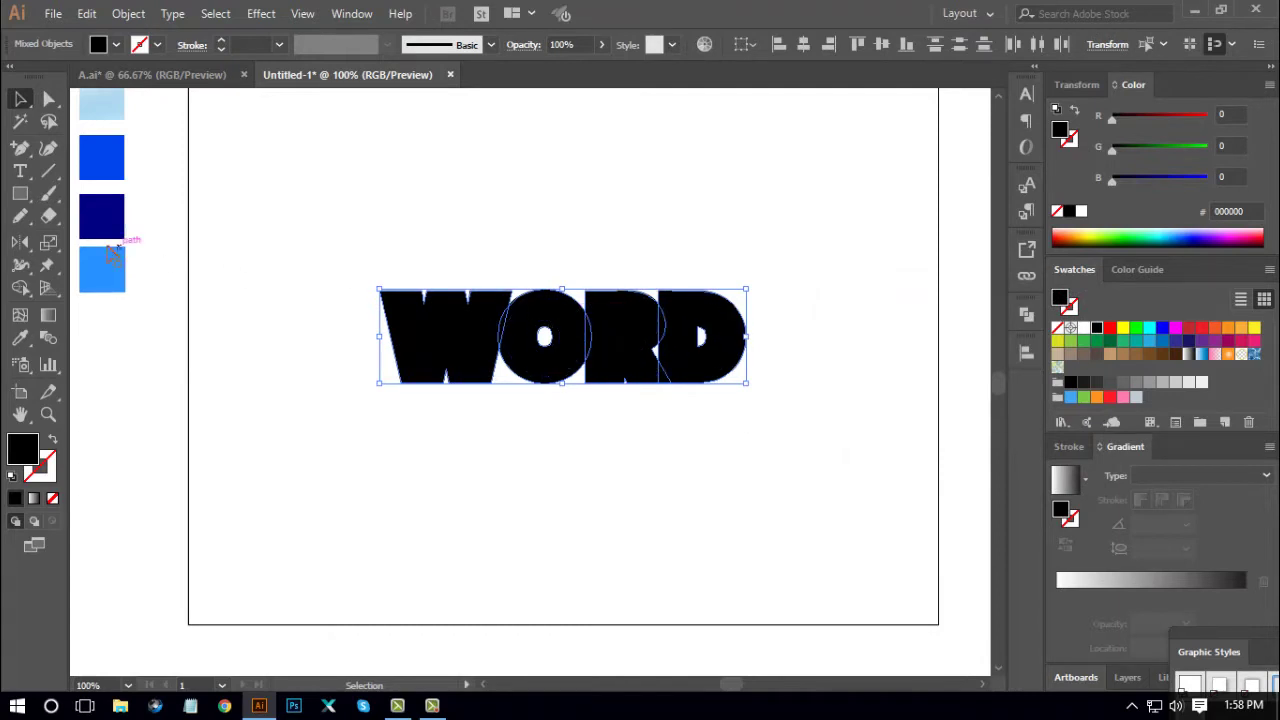
# Fill the offset shapes with the sampled dark blue and unite them into one shape
pyautogui.click(20, 338)
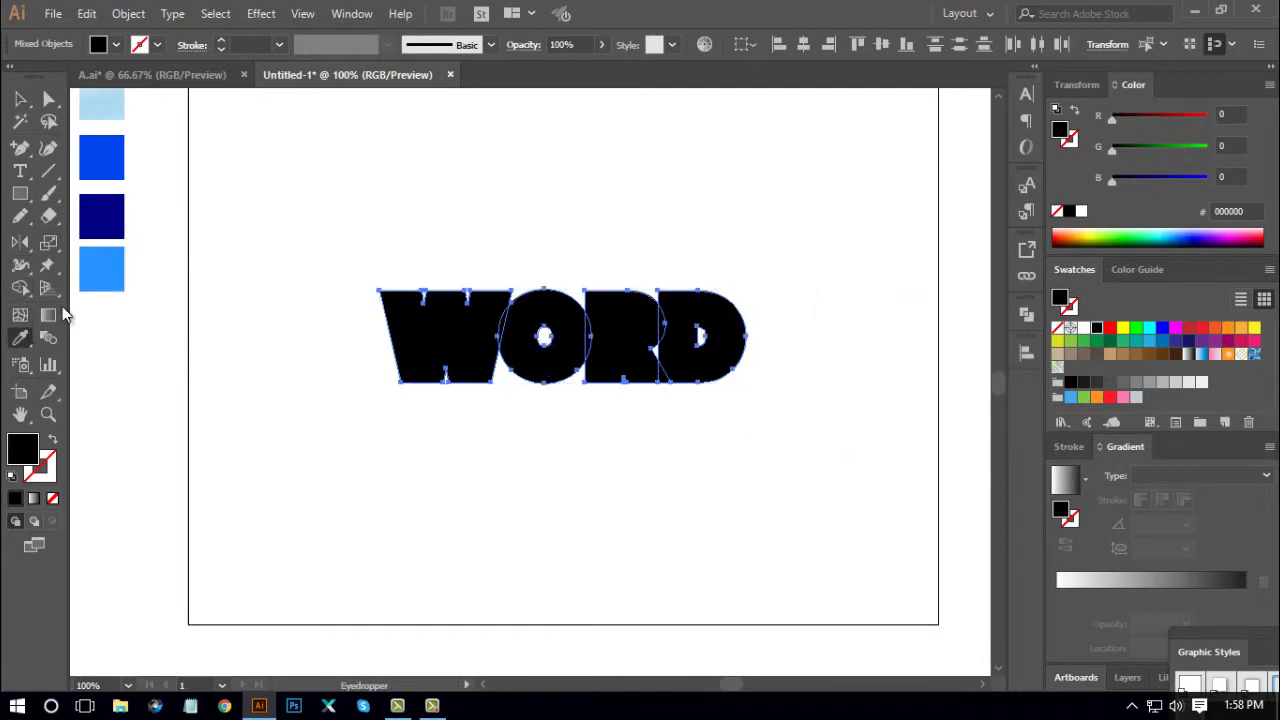
pyautogui.click(113, 204)
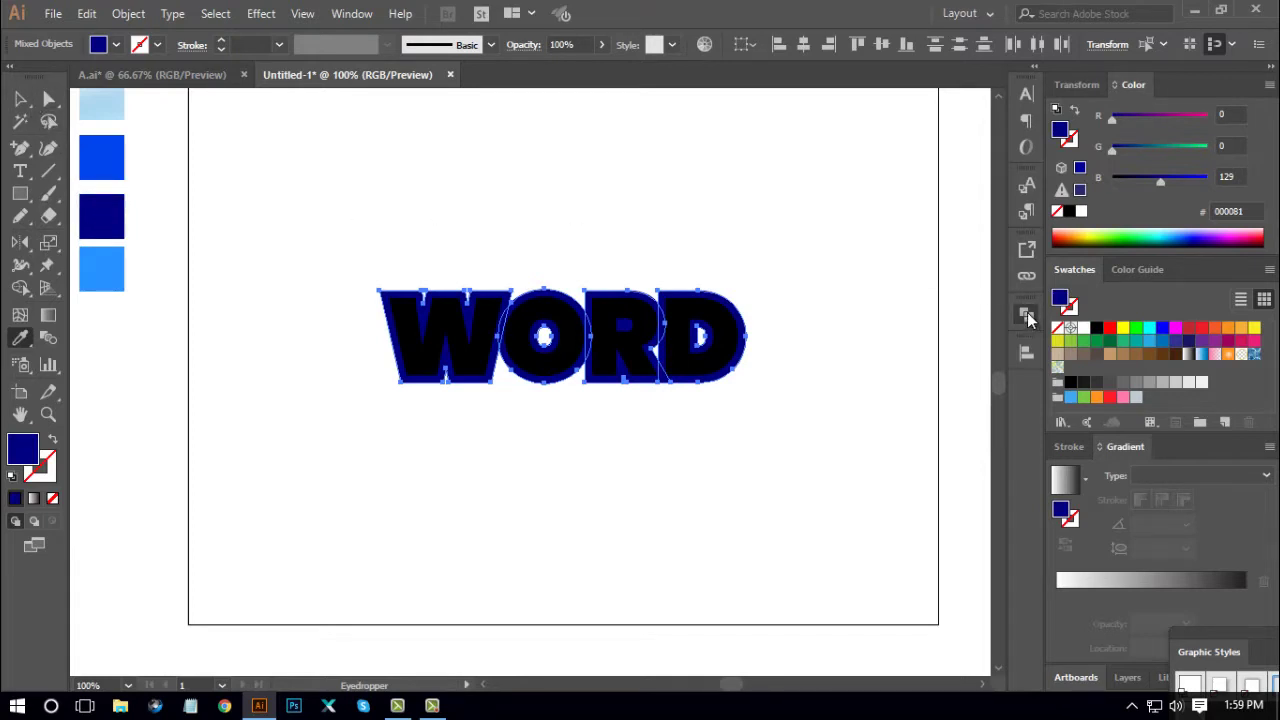
pyautogui.click(1025, 317)
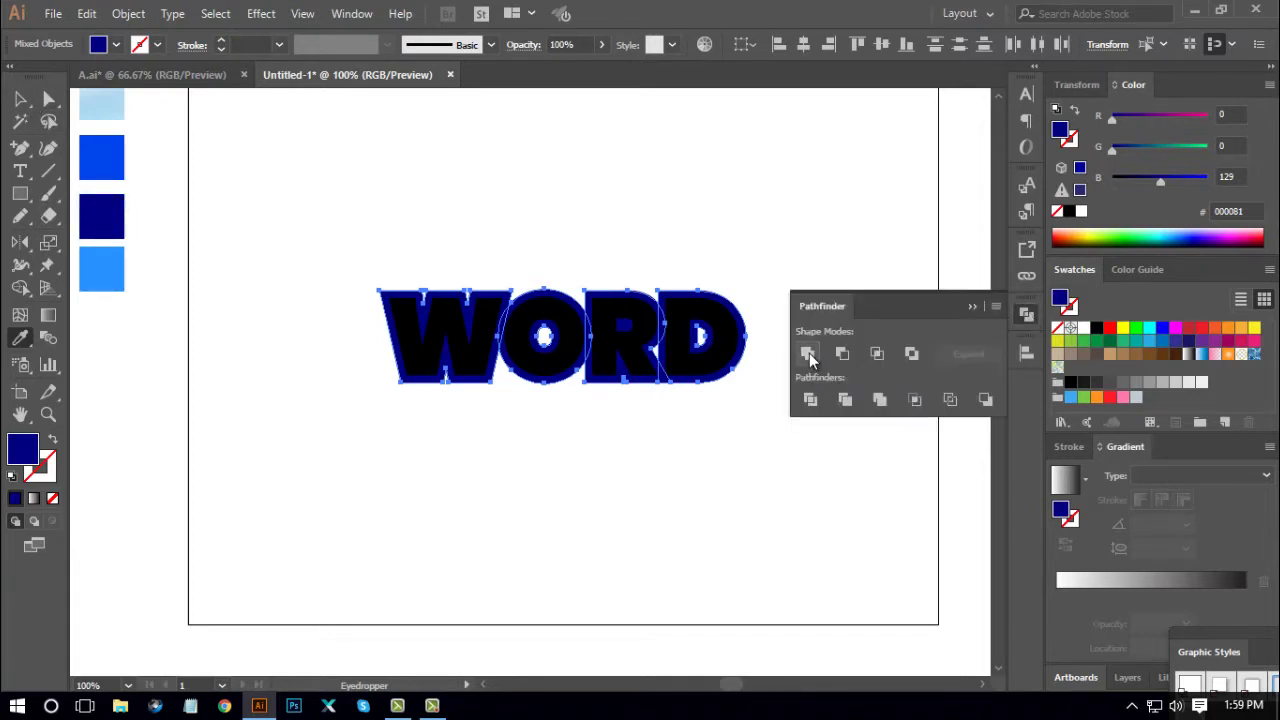
pyautogui.click(808, 355)
pyautogui.click(1030, 319)
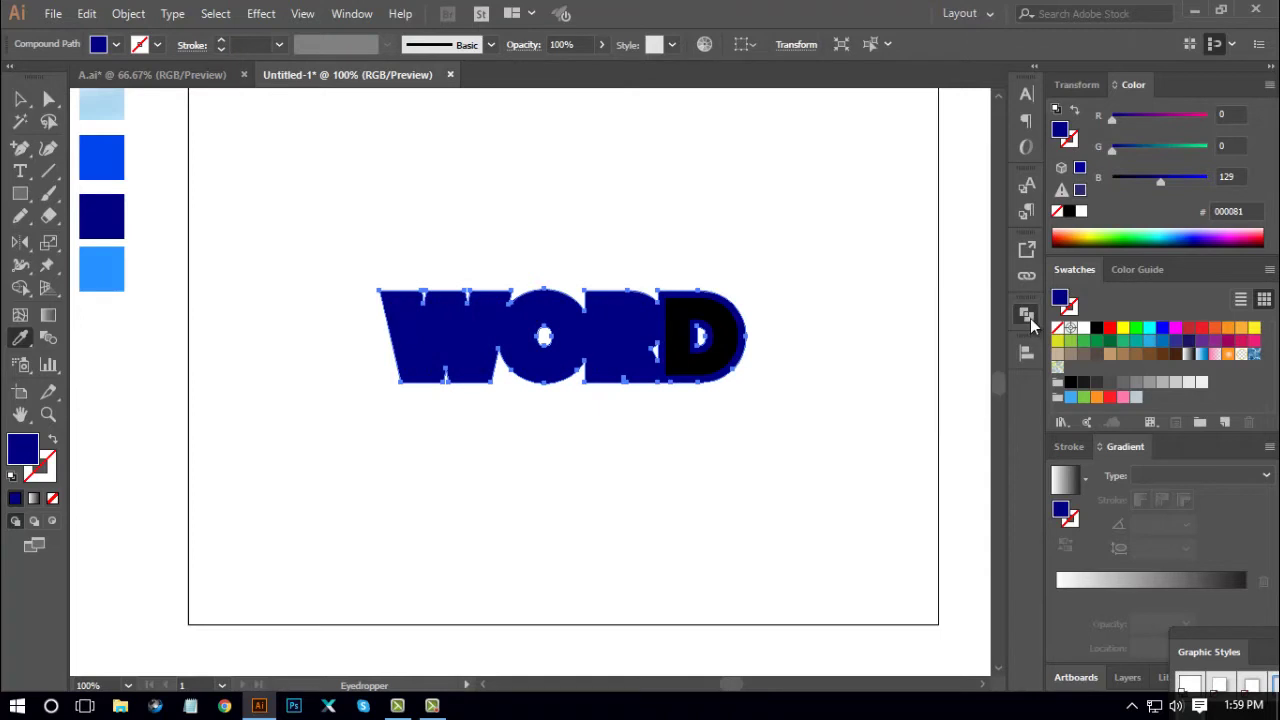
# Send the dark blue shape to the back behind the WORD letters, then deselect
pyautogui.rightClick(588, 322)
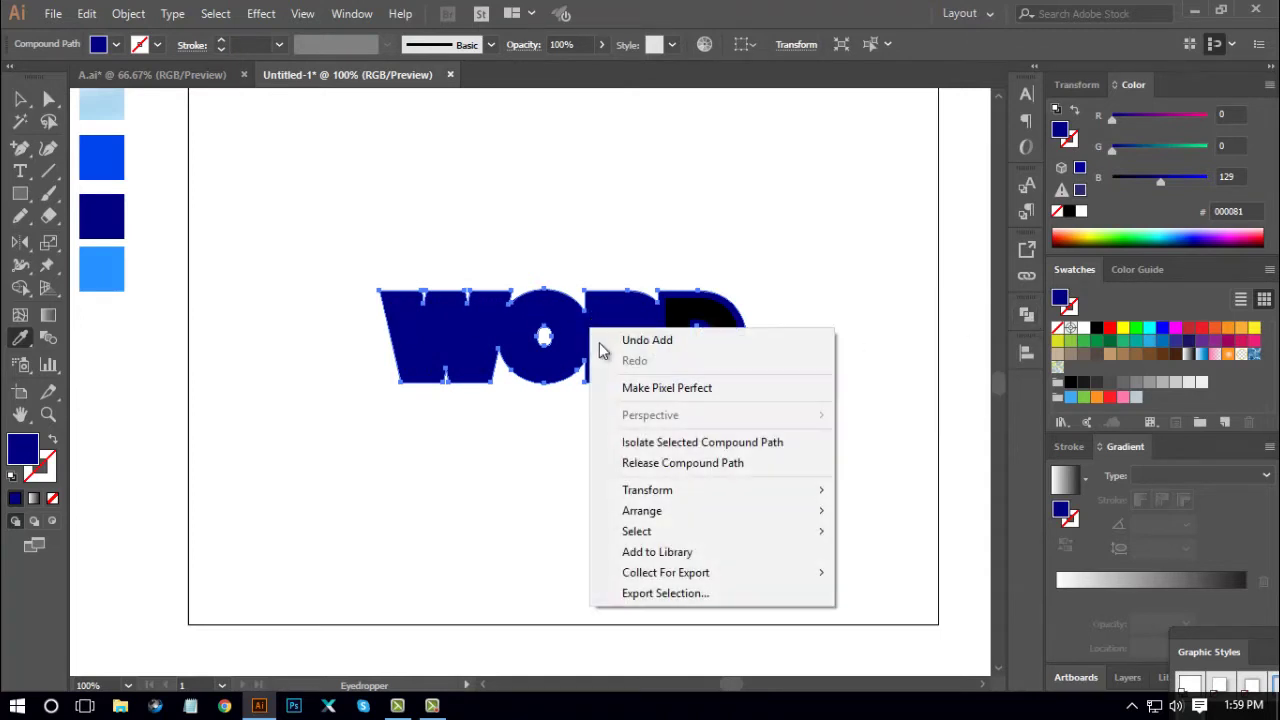
pyautogui.moveTo(660, 518)
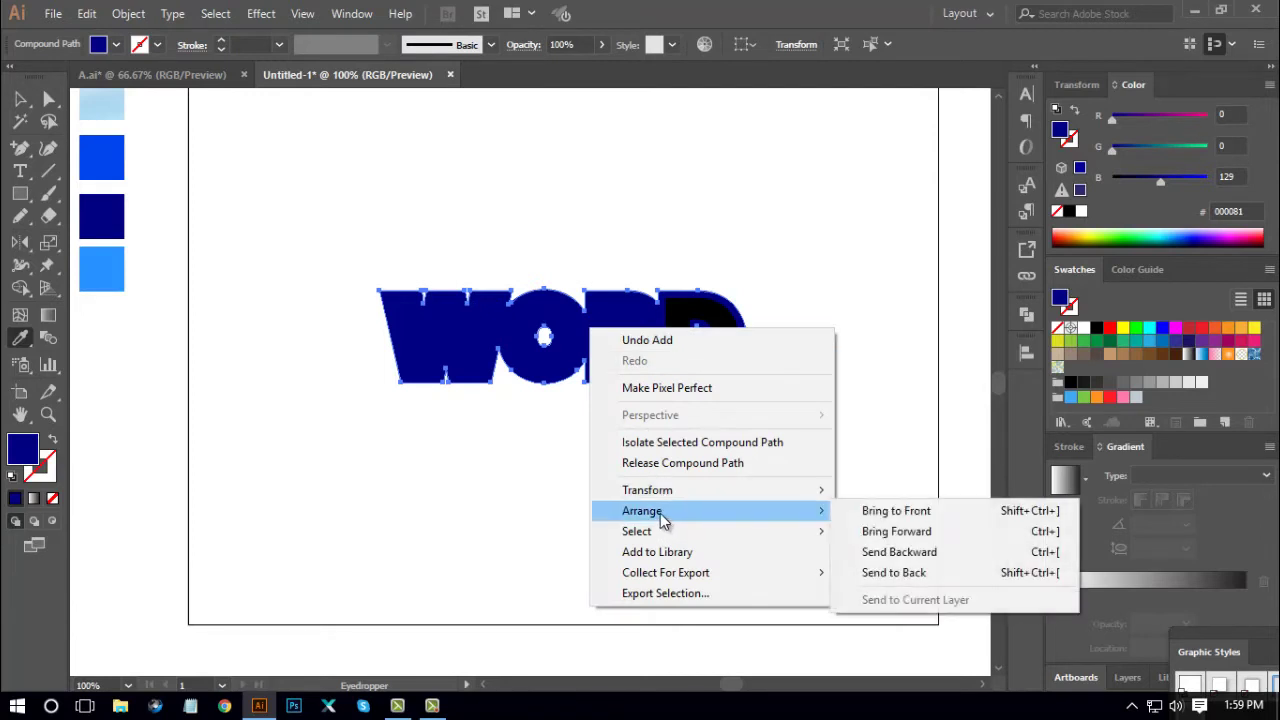
pyautogui.click(906, 570)
pyautogui.press('v')
pyautogui.click(486, 449)
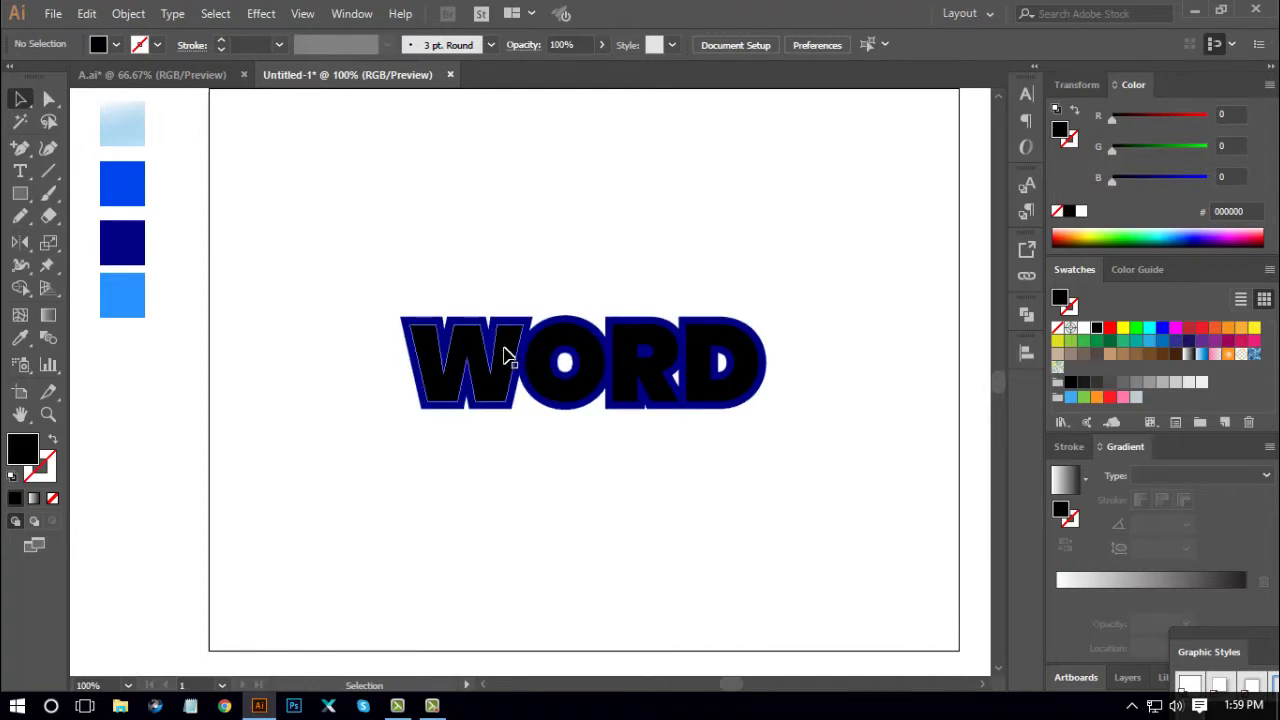
# Recolour the black W, O, R and D letters with the sampled bright blue
pyautogui.click(48, 98)
pyautogui.click(447, 387)
pyautogui.keyDown('shift'); pyautogui.click(534, 371); pyautogui.keyUp('shift')
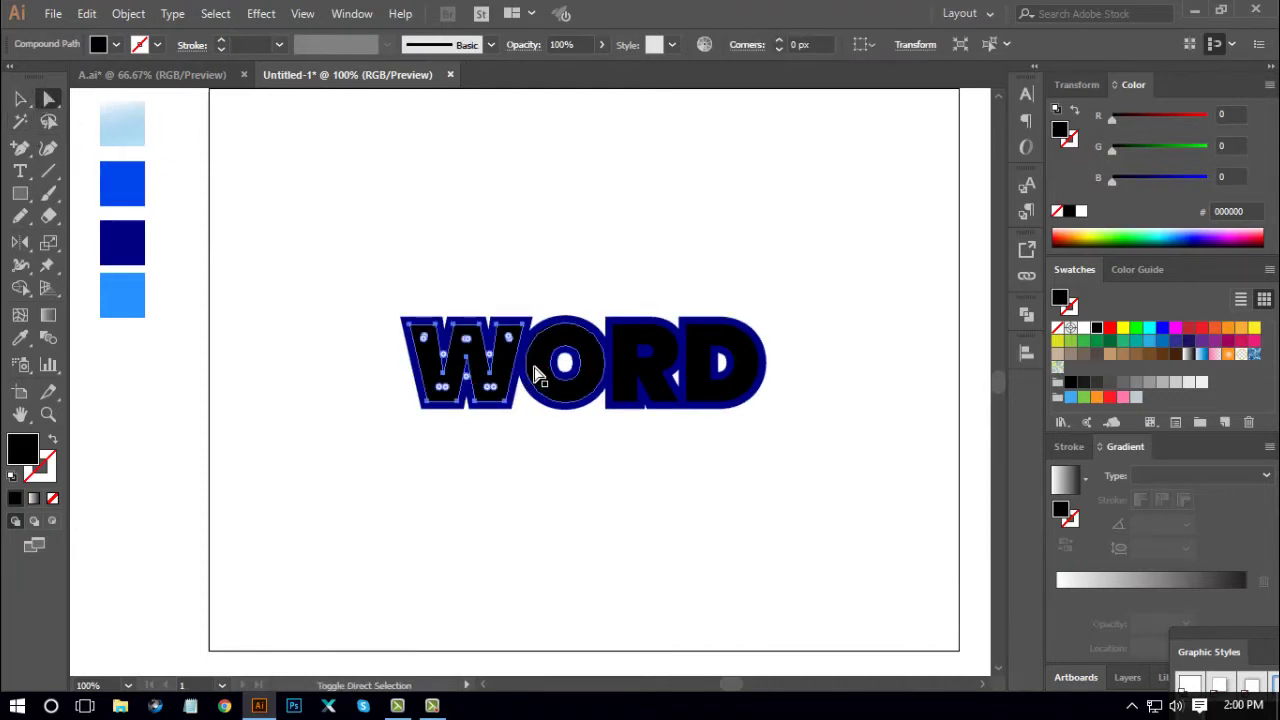
pyautogui.keyDown('shift'); pyautogui.click(610, 370); pyautogui.keyUp('shift')
pyautogui.keyDown('shift'); pyautogui.click(624, 356); pyautogui.keyUp('shift')
pyautogui.keyDown('shift'); pyautogui.click(705, 362); pyautogui.keyUp('shift')
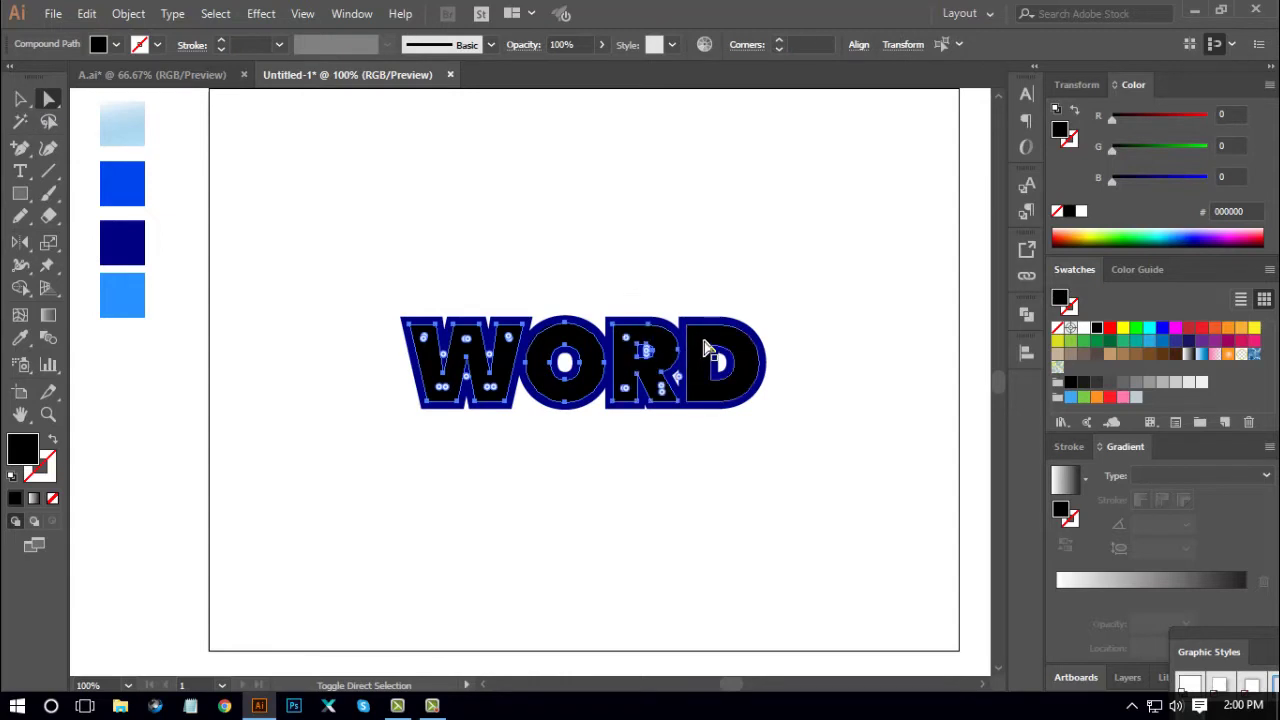
pyautogui.click(21, 339)
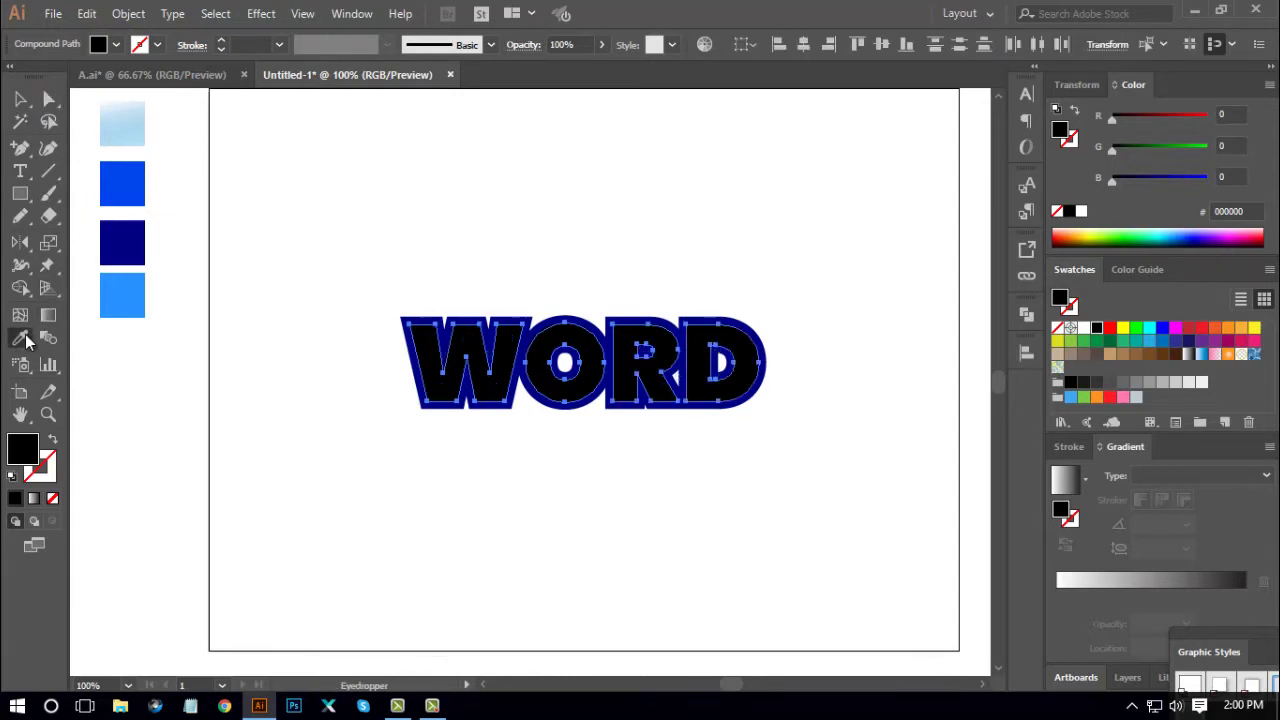
pyautogui.click(122, 183)
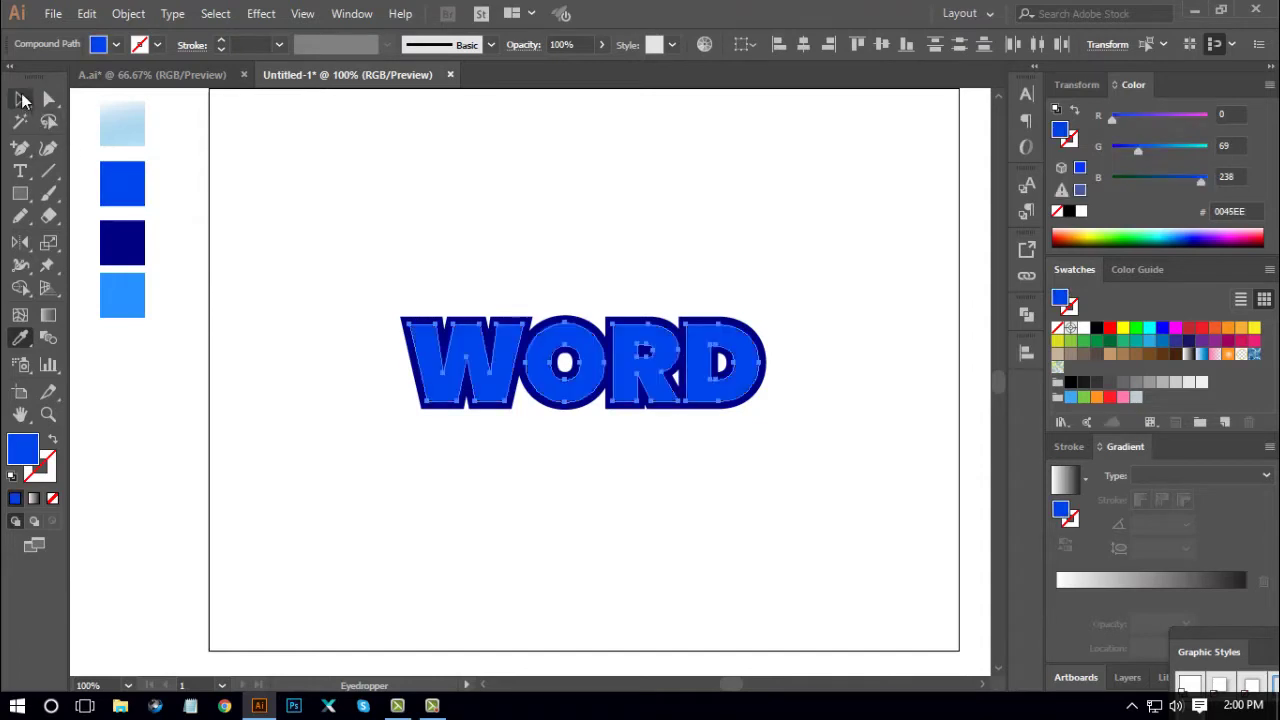
pyautogui.click(22, 100)
pyautogui.click(350, 435)
# Ungroup the WORD artwork and select the WORD compound shape
pyautogui.click(470, 378)
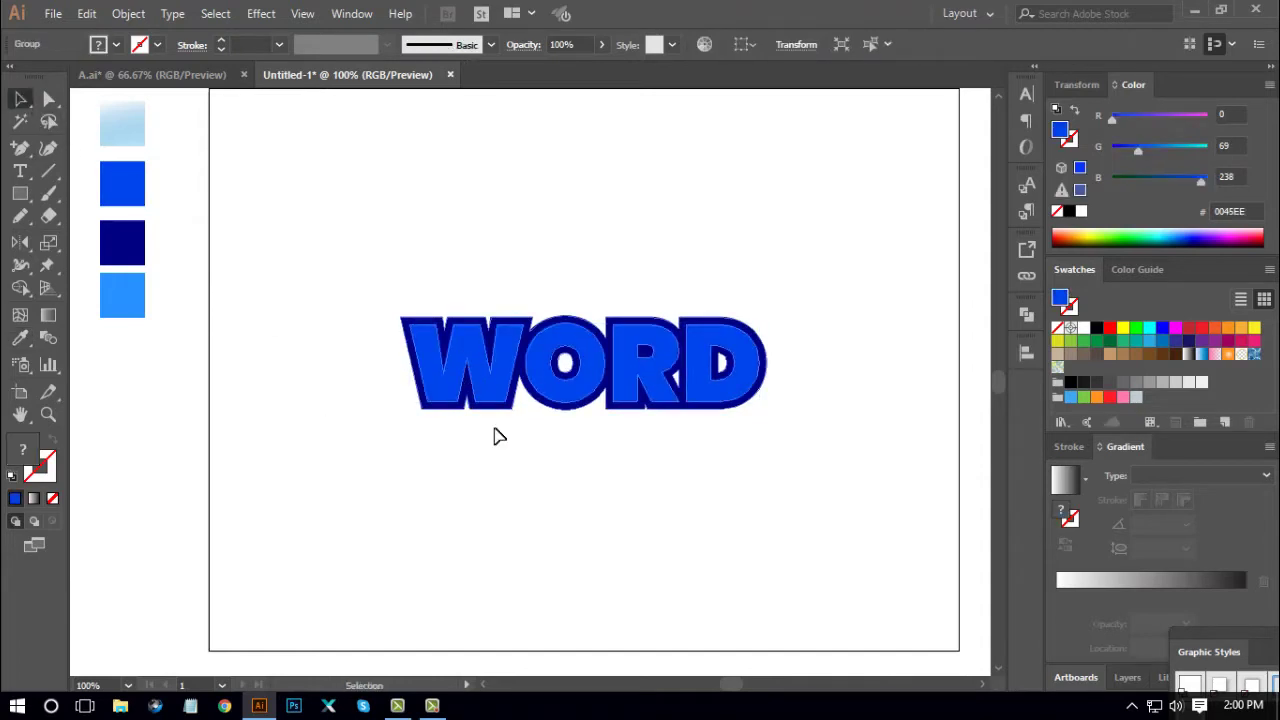
pyautogui.click(521, 495)
pyautogui.click(503, 371)
pyautogui.click(563, 489)
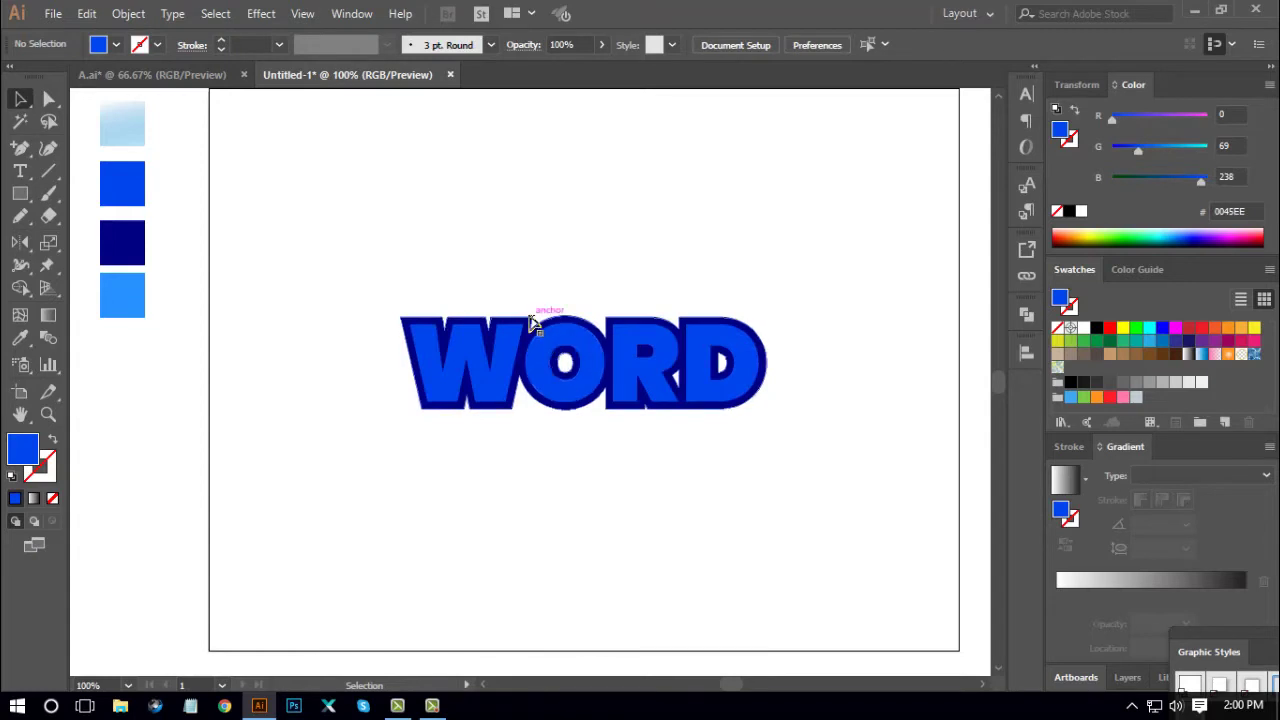
pyautogui.click(535, 330)
pyautogui.click(583, 480)
pyautogui.click(541, 360)
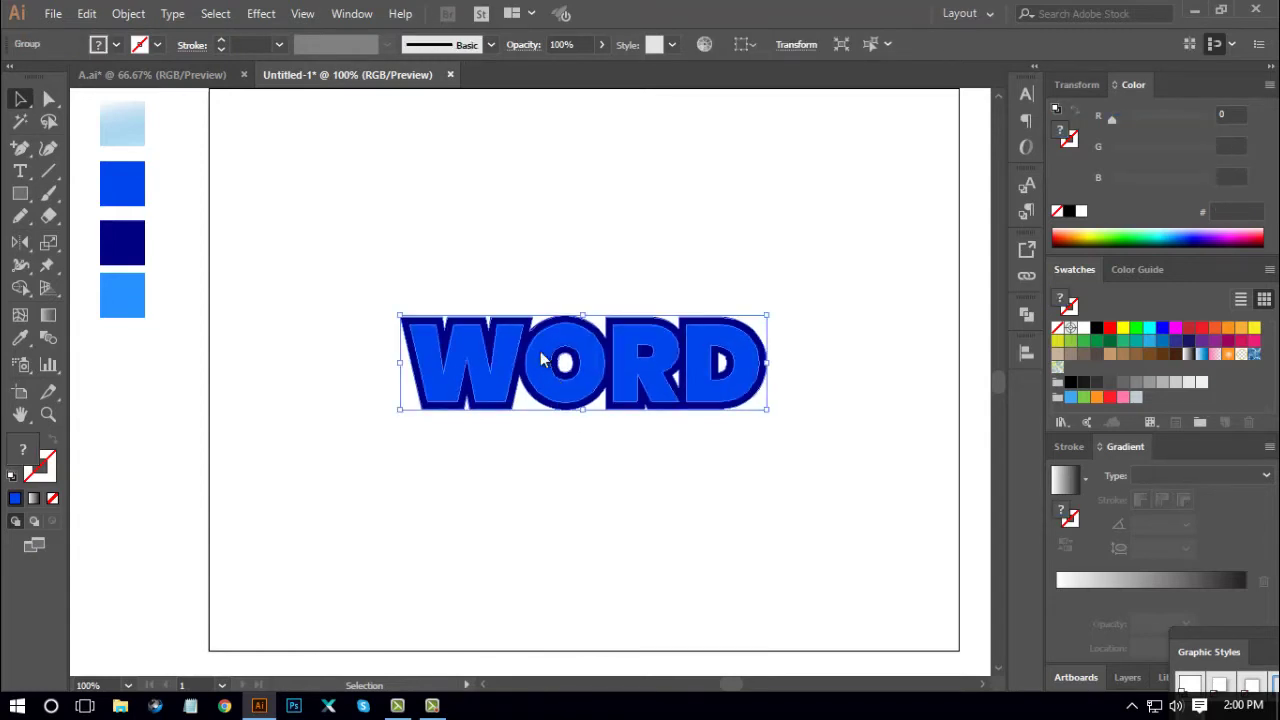
pyautogui.rightClick(541, 360)
pyautogui.click(597, 507)
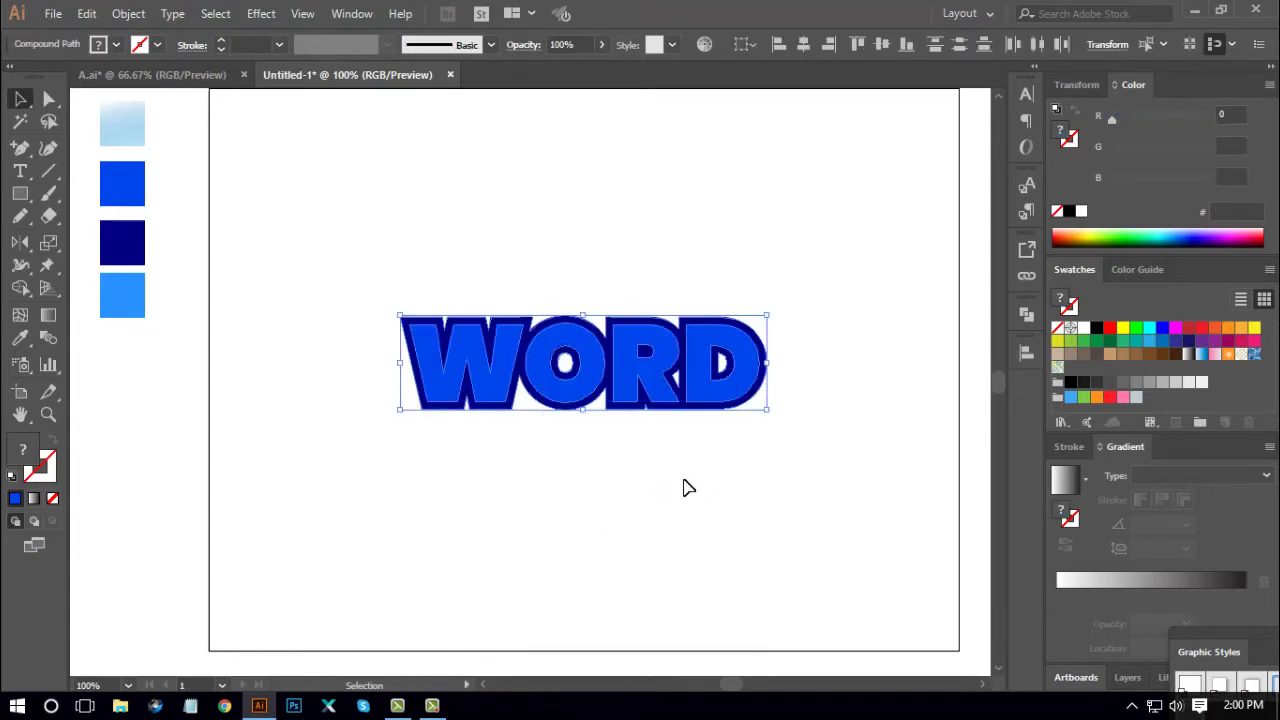
pyautogui.click(686, 487)
pyautogui.click(641, 410)
pyautogui.click(658, 448)
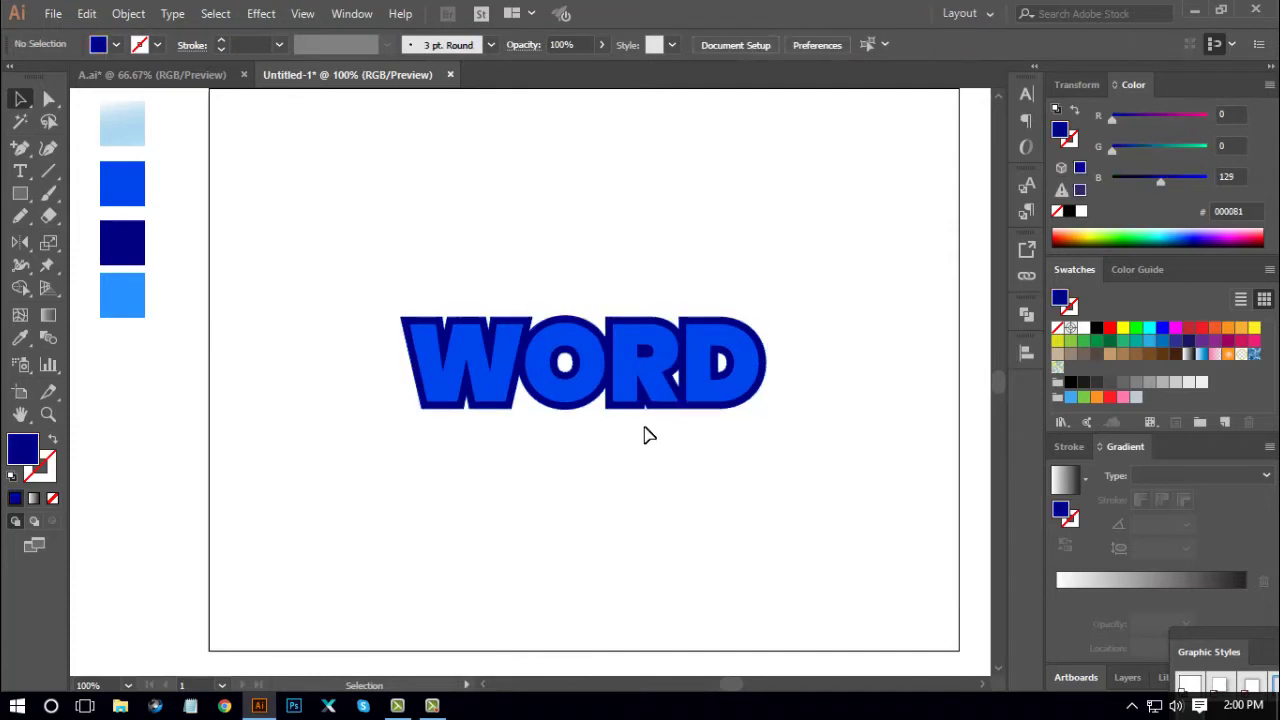
pyautogui.click(641, 410)
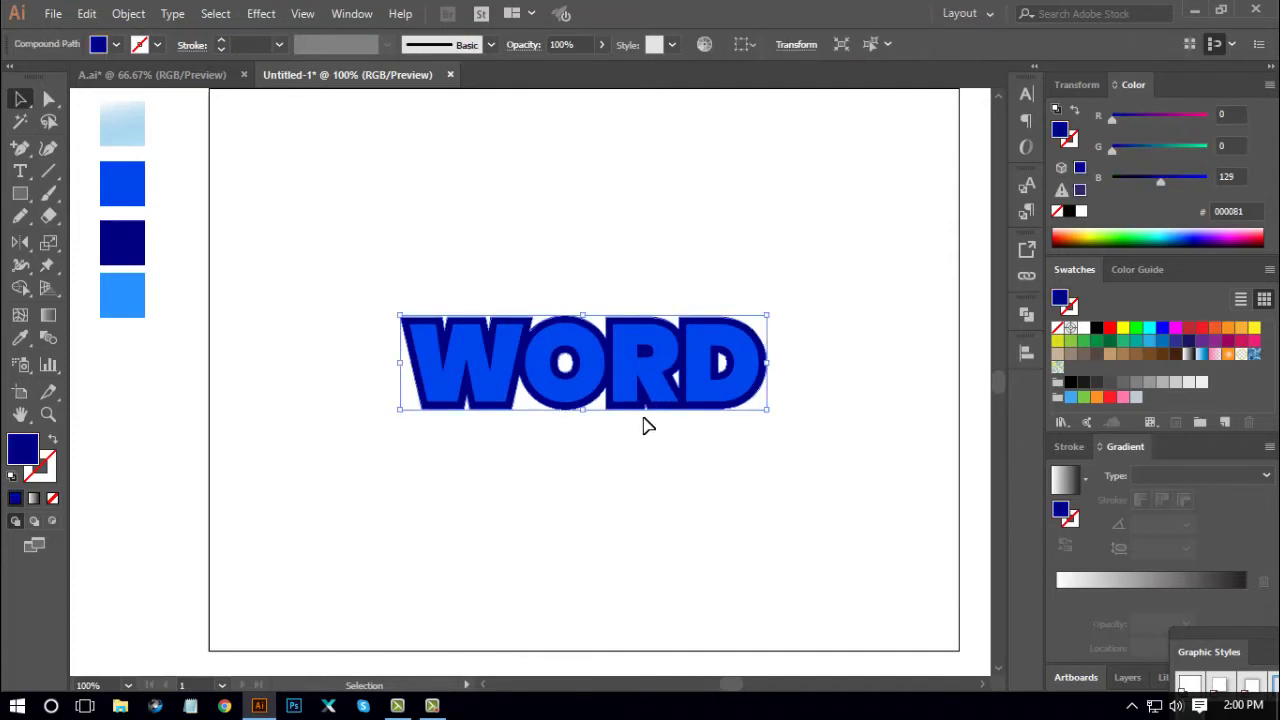
# Apply Pathfinder Divide then Unite to the navy outline so the O, R and D counters fill navy
pyautogui.hotkey('ctrl', '=')
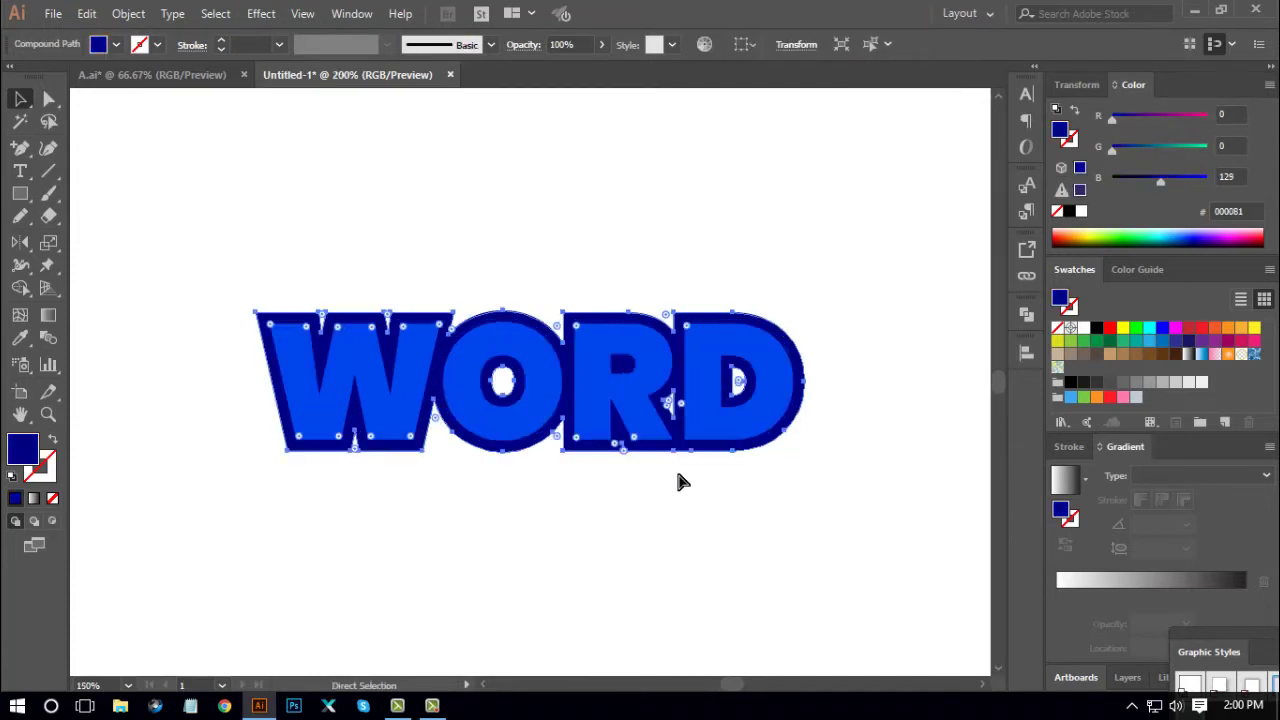
pyautogui.scroll(-2, 682, 525)
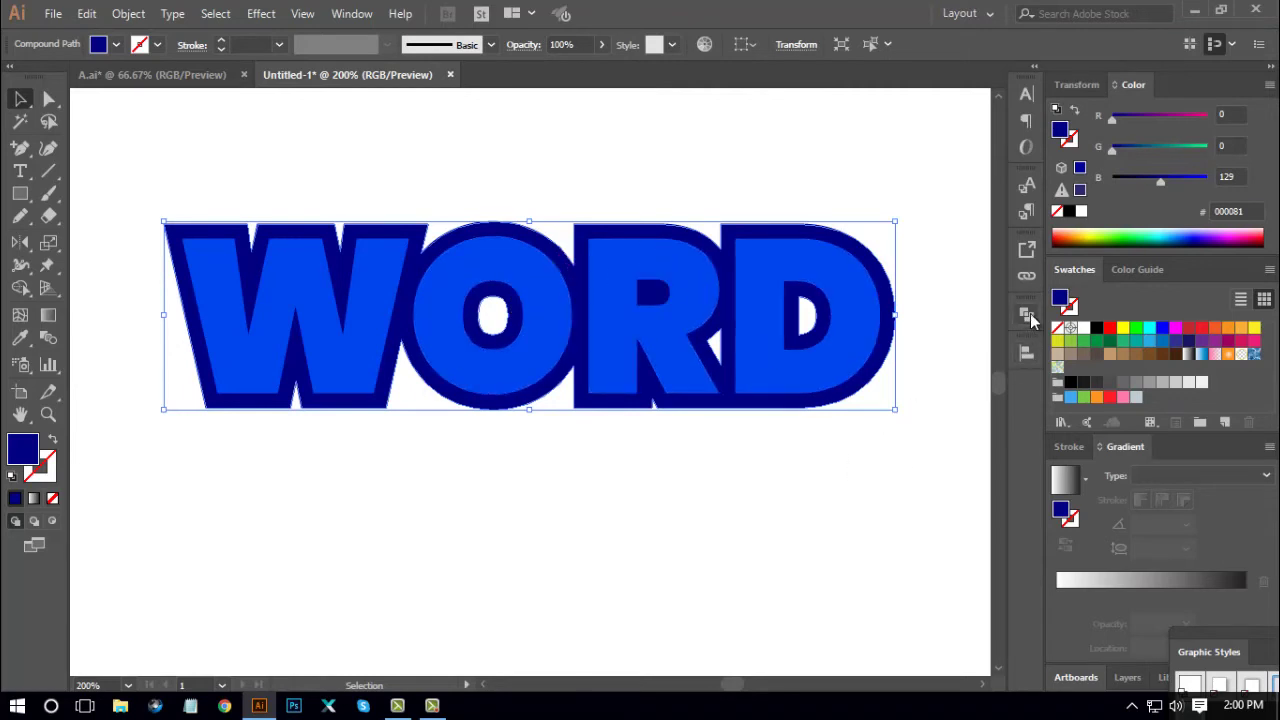
pyautogui.click(1028, 315)
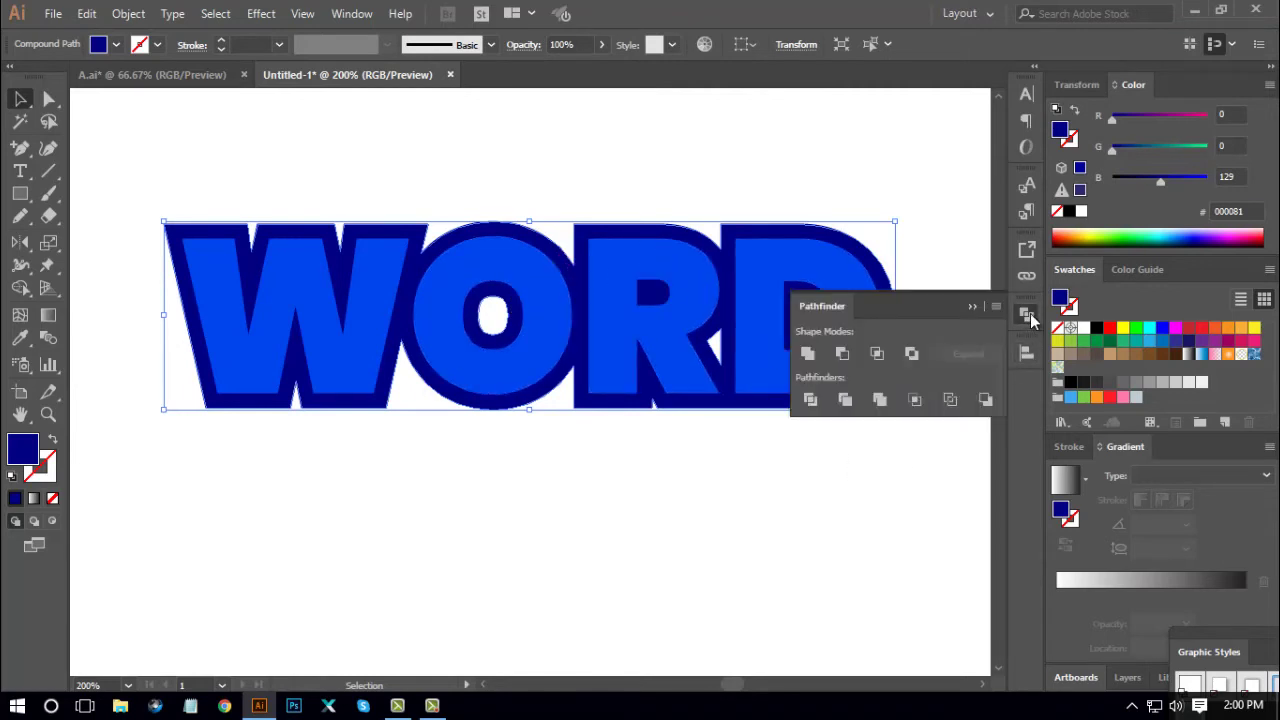
pyautogui.click(810, 400)
pyautogui.click(808, 354)
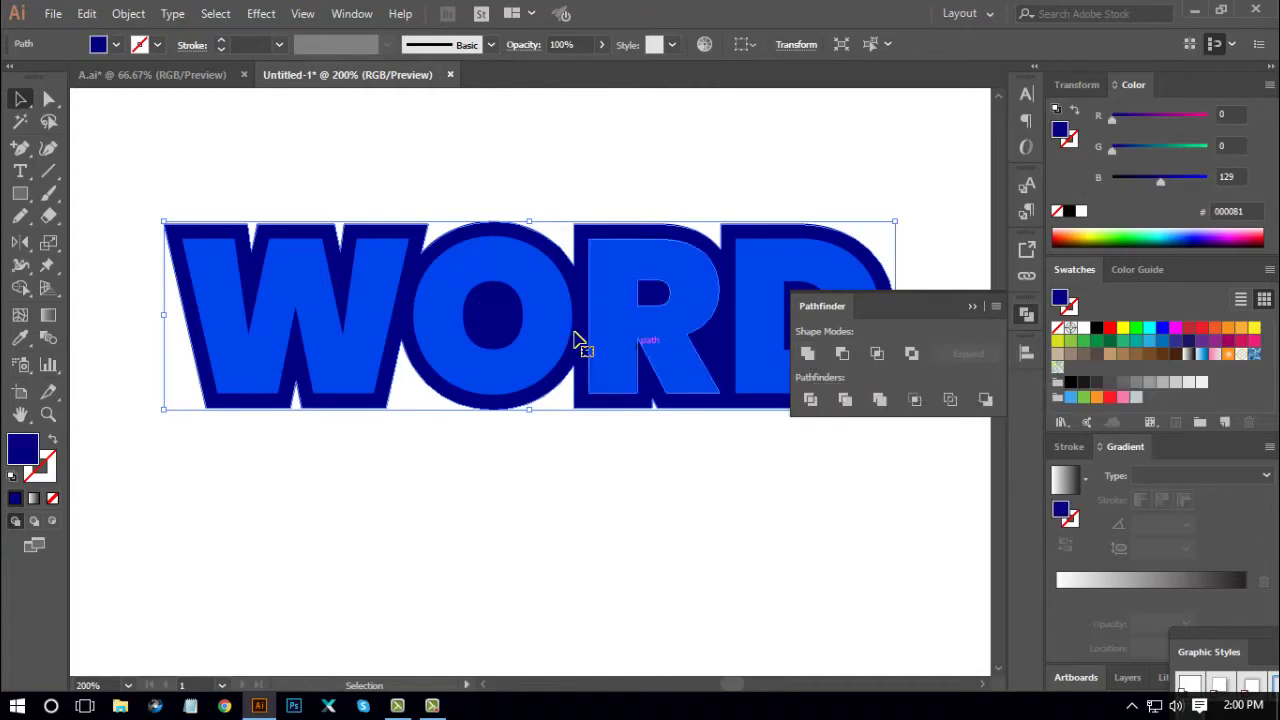
pyautogui.click(1024, 318)
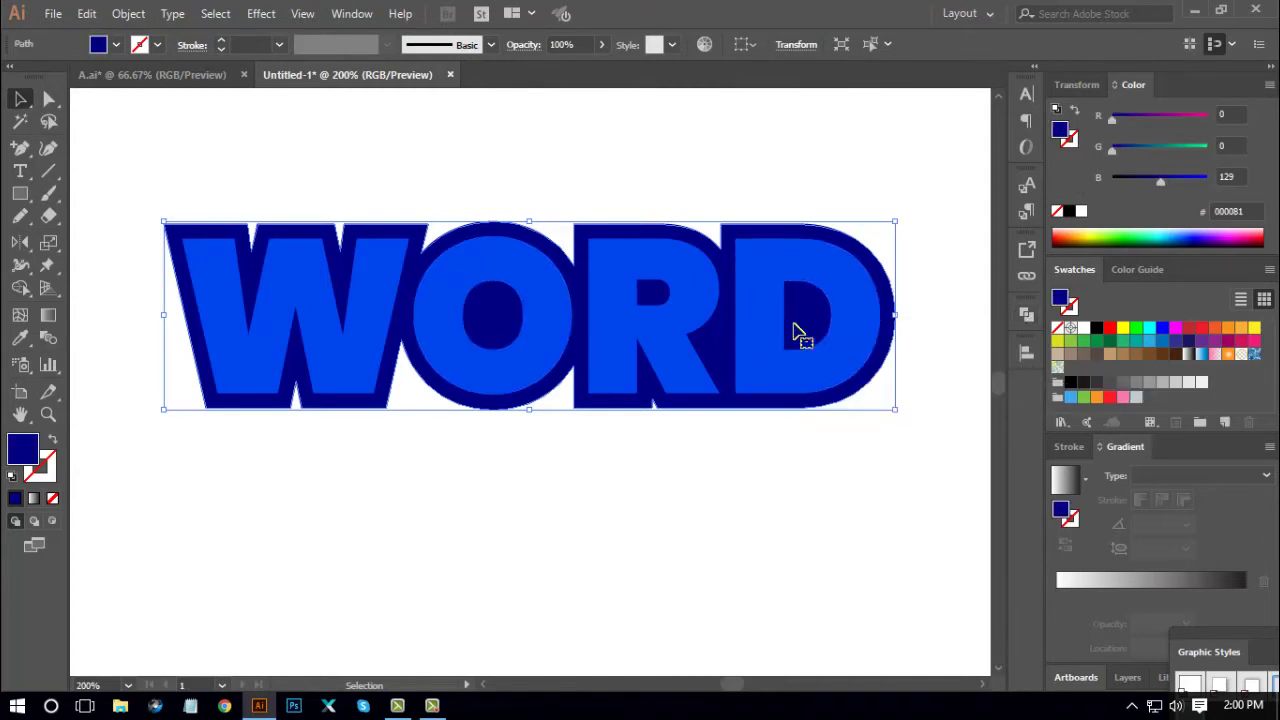
pyautogui.hotkey('ctrl', '-')
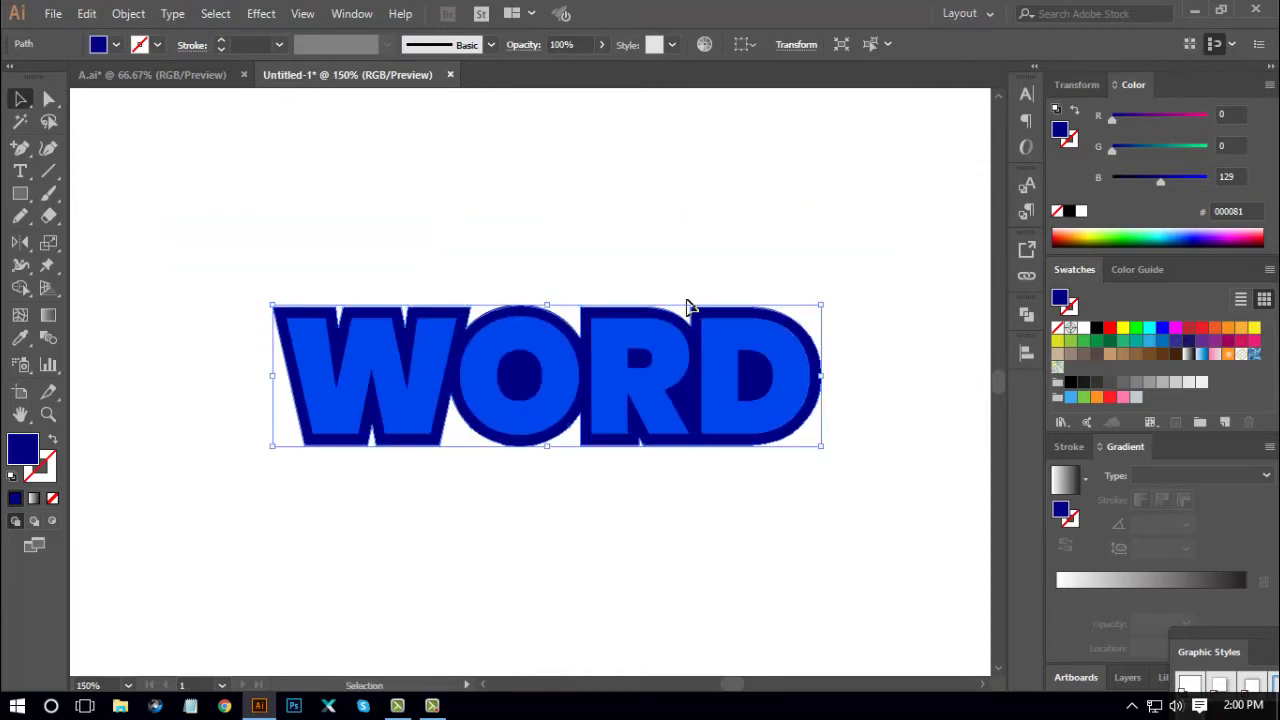
# Offset the navy outline by 4 px with Preview on, then fill the new shape white
pyautogui.click(128, 14)
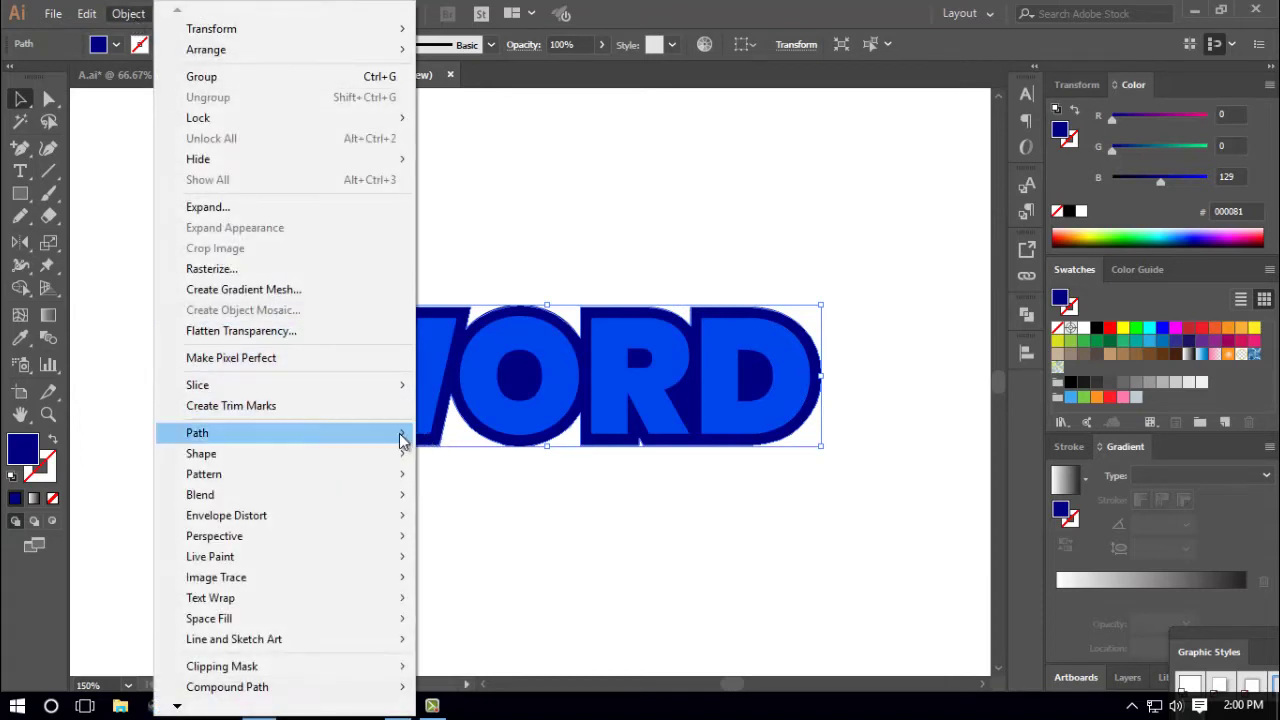
pyautogui.moveTo(397, 434)
pyautogui.click(475, 501)
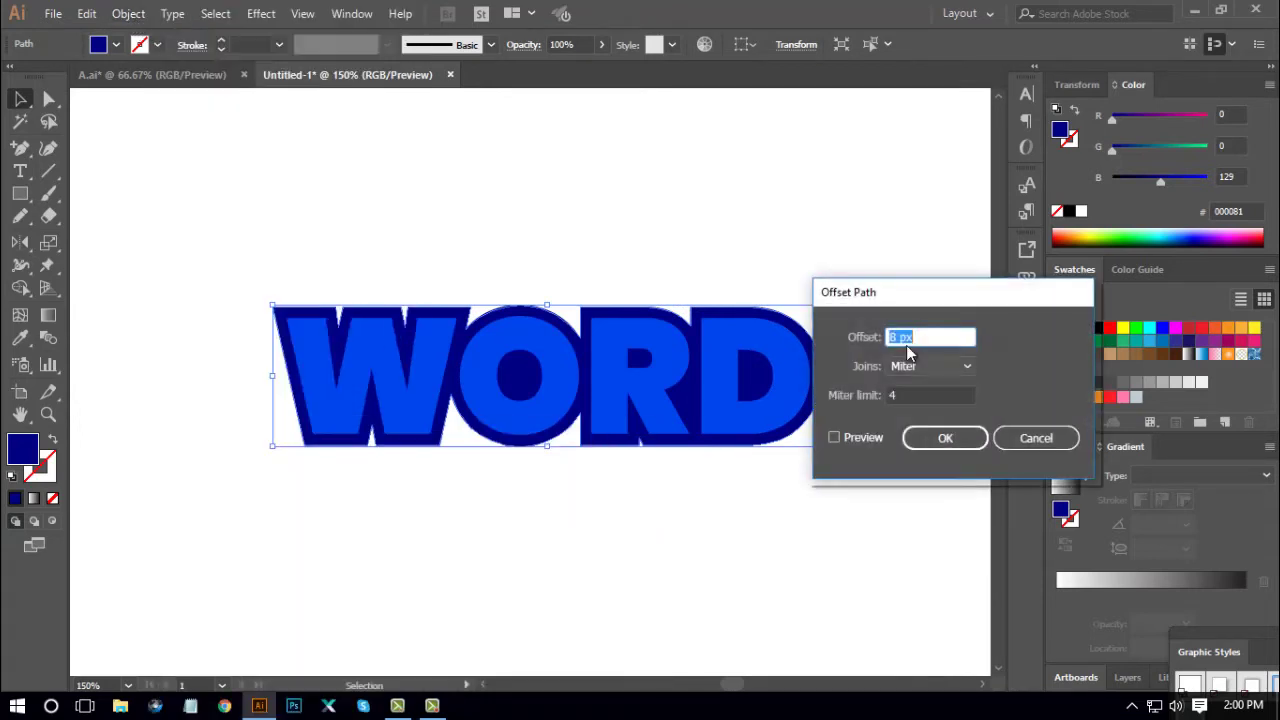
pyautogui.moveTo(915, 297); pyautogui.dragTo(951, 296)
pyautogui.click(871, 435)
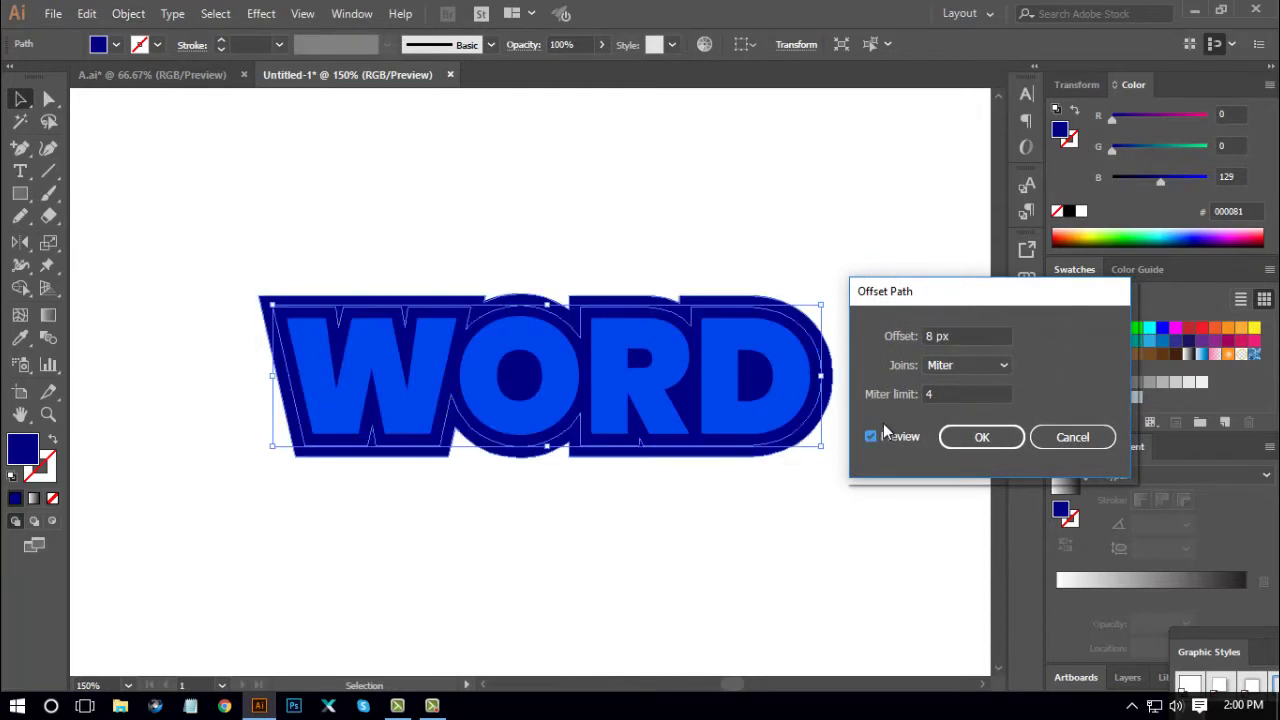
pyautogui.click(950, 335)
pyautogui.press('Down')
pyautogui.press('Down')
pyautogui.press('Down')
pyautogui.press('Down')
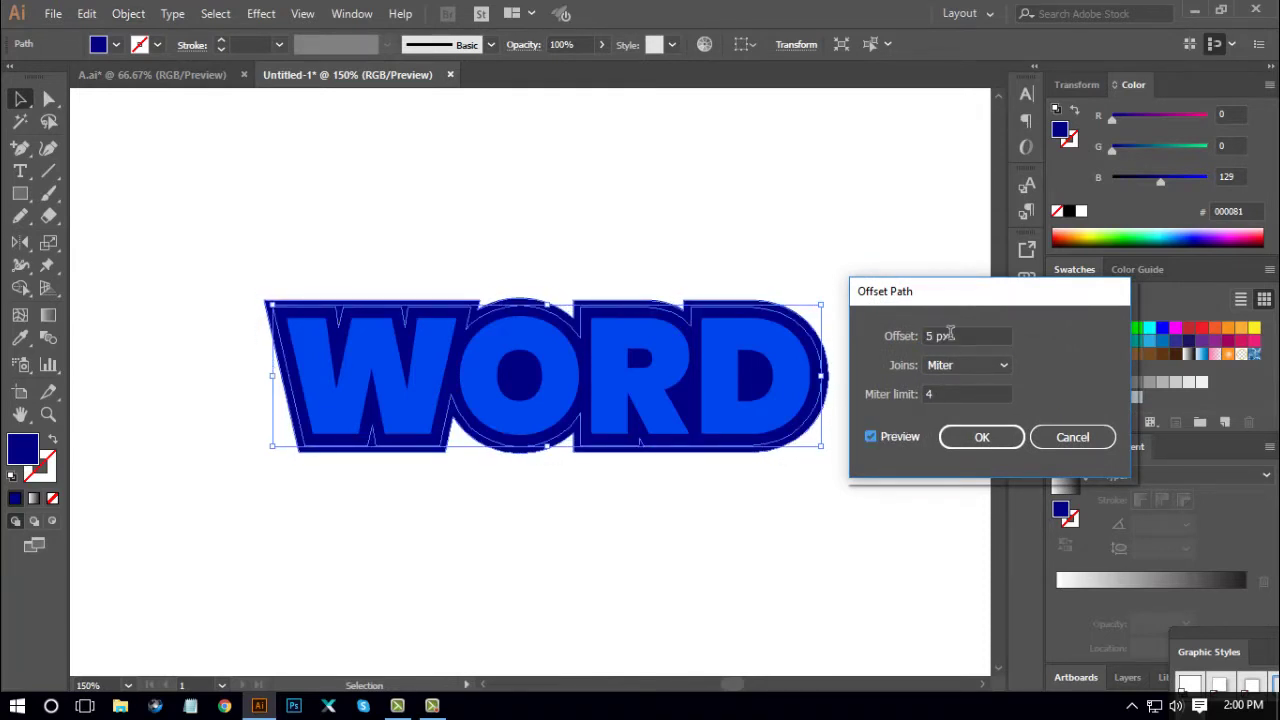
pyautogui.press('Down')
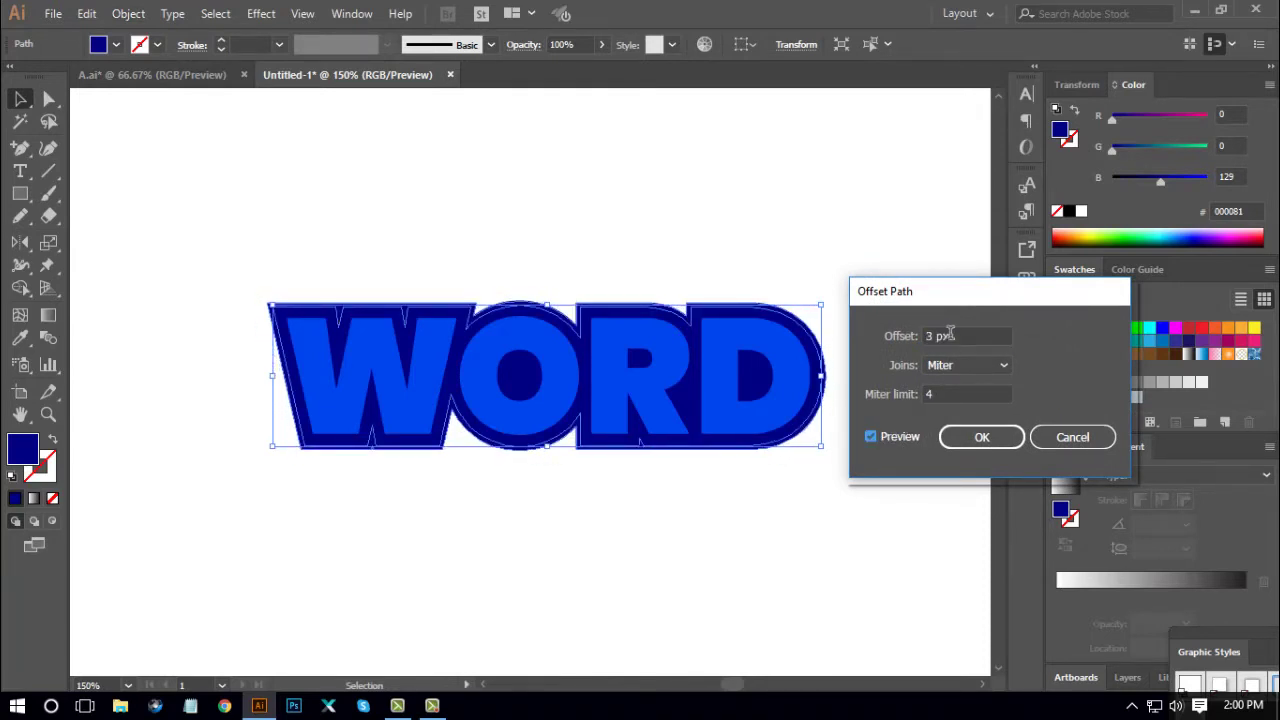
pyautogui.press('Up')
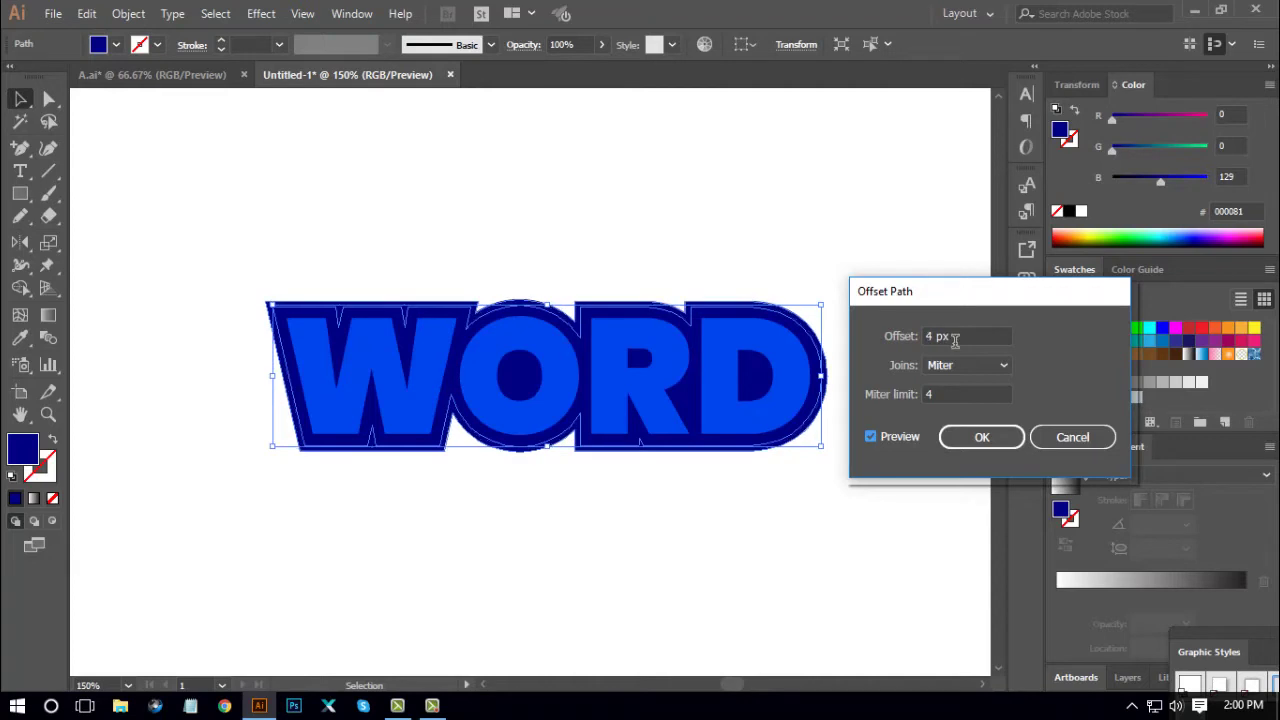
pyautogui.click(982, 438)
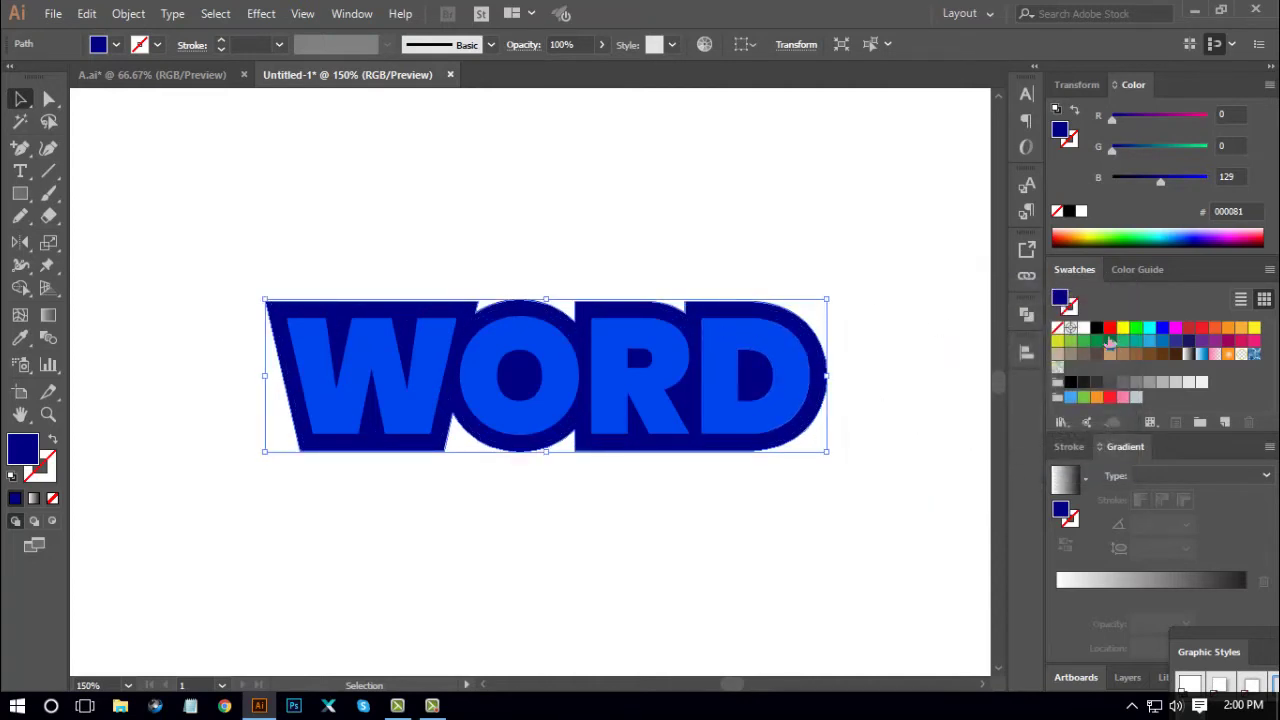
pyautogui.click(1085, 328)
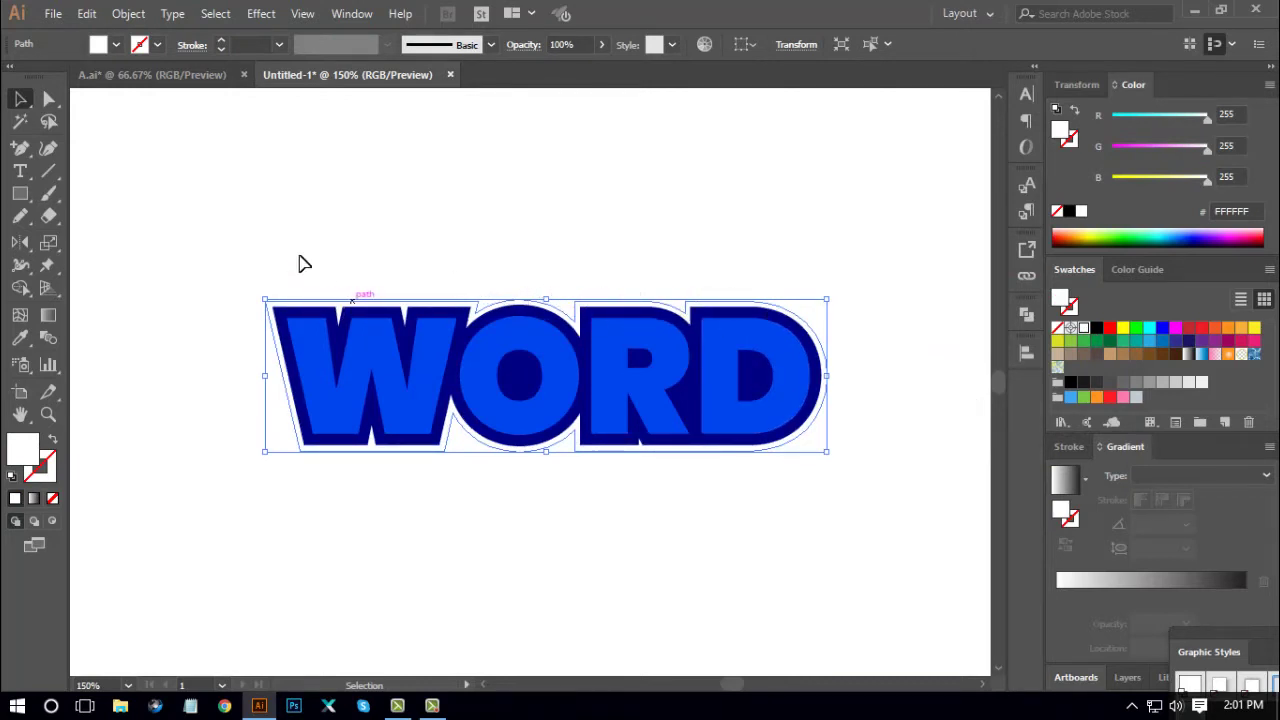
# Offset the white outline by a further 5 px, then zoom out to the artboard
pyautogui.click(127, 14)
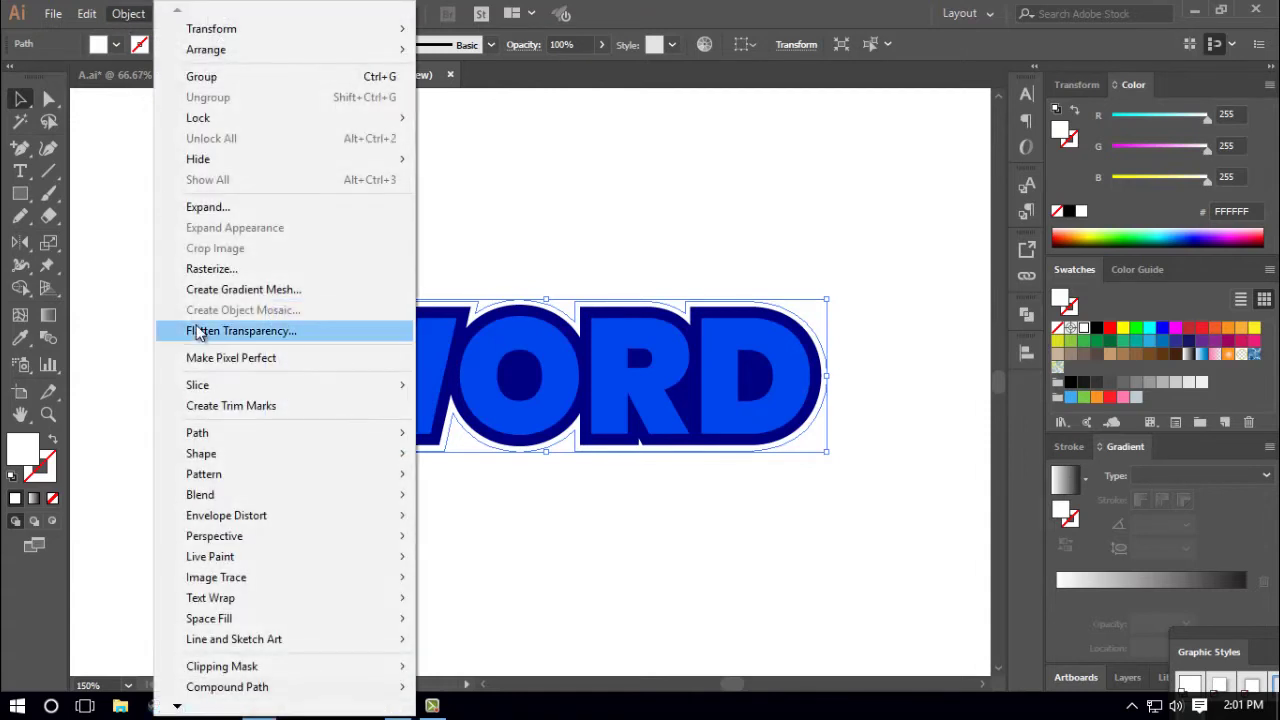
pyautogui.moveTo(405, 433)
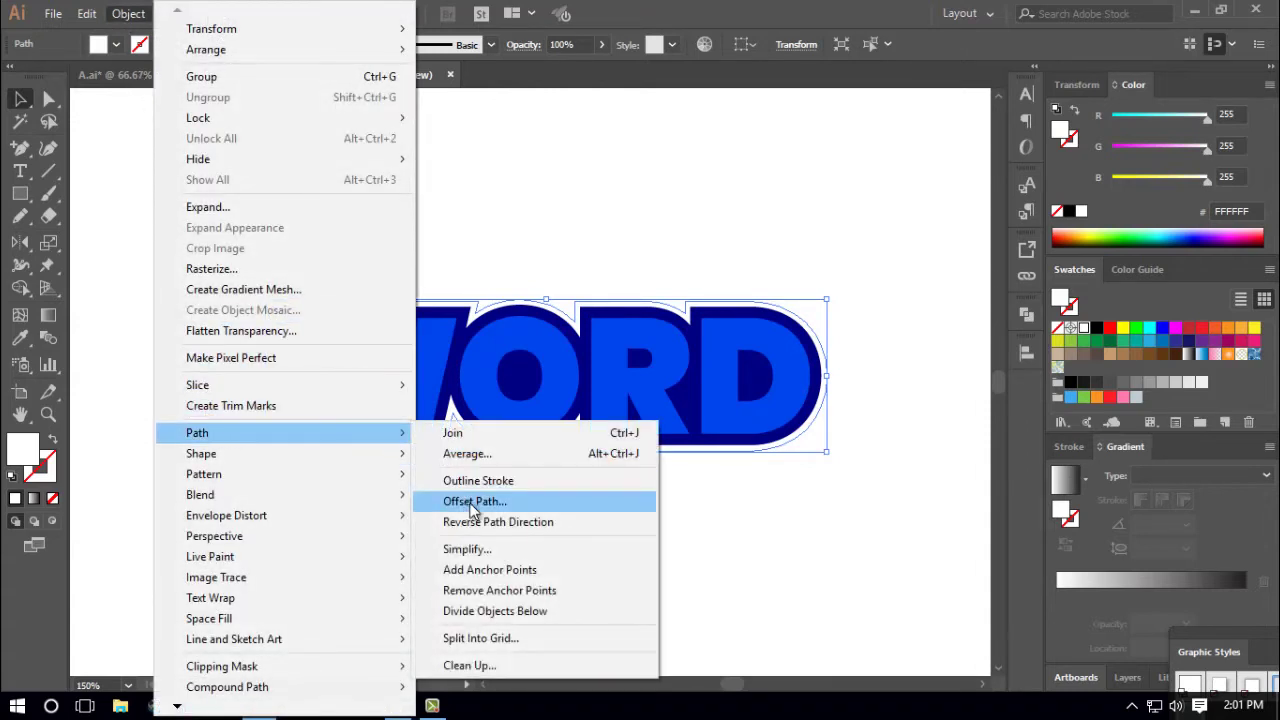
pyautogui.click(472, 504)
pyautogui.click(870, 437)
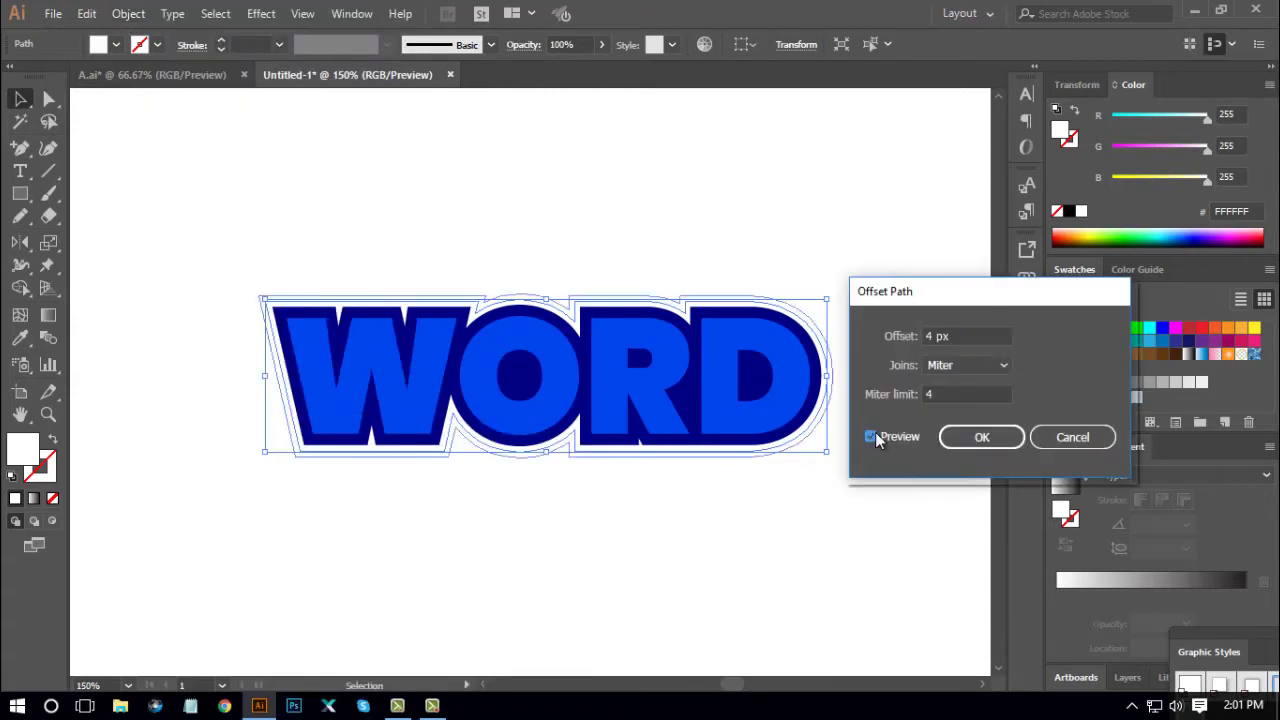
pyautogui.click(962, 336)
pyautogui.press('Up')
pyautogui.press('Up')
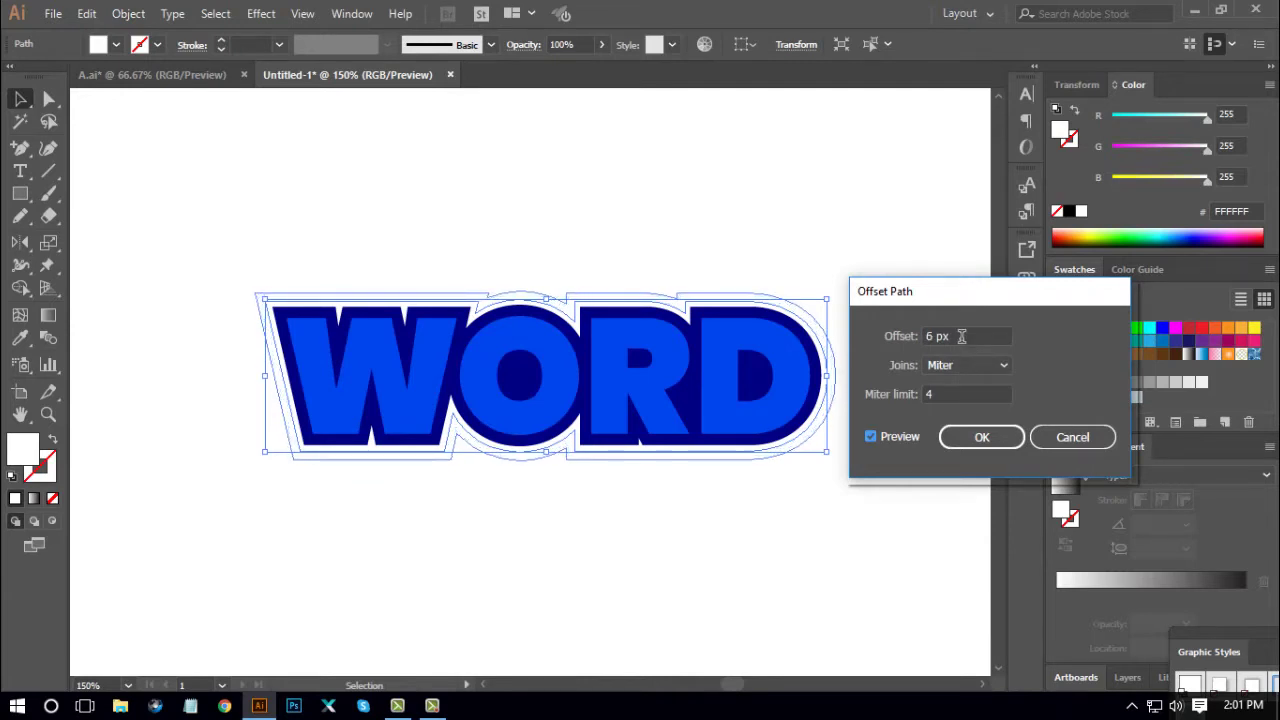
pyautogui.press('Down')
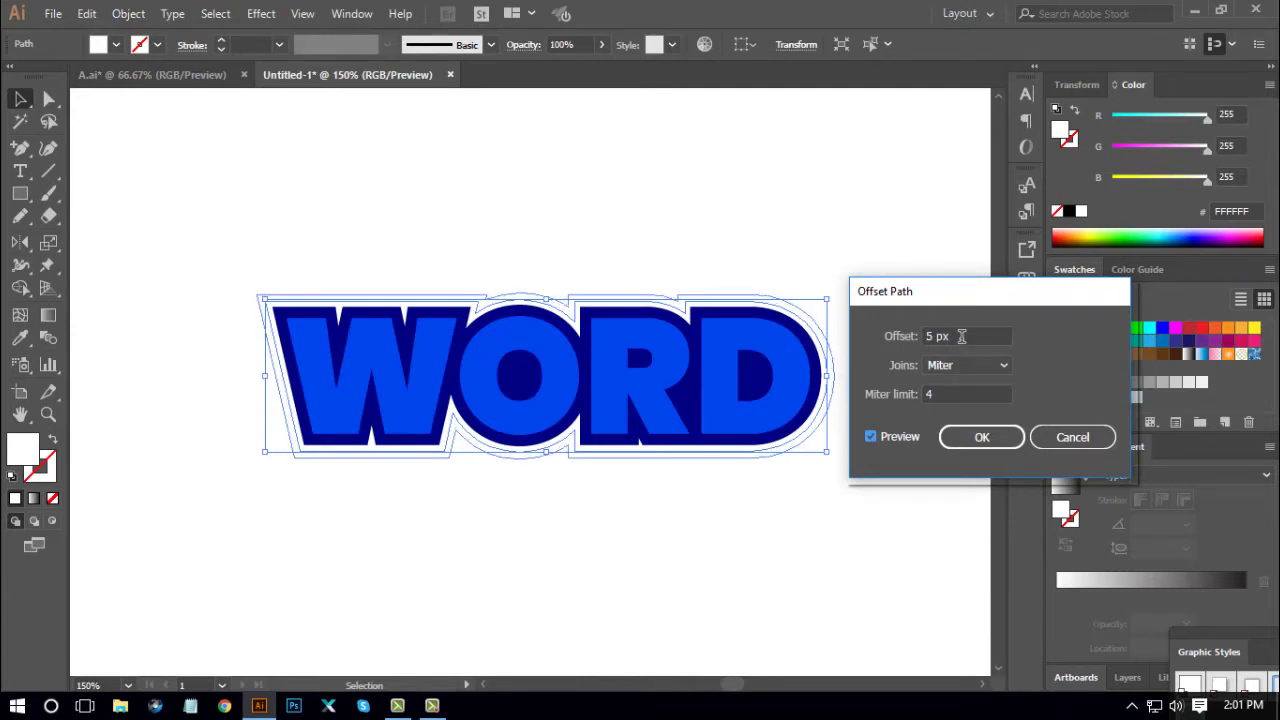
pyautogui.click(983, 438)
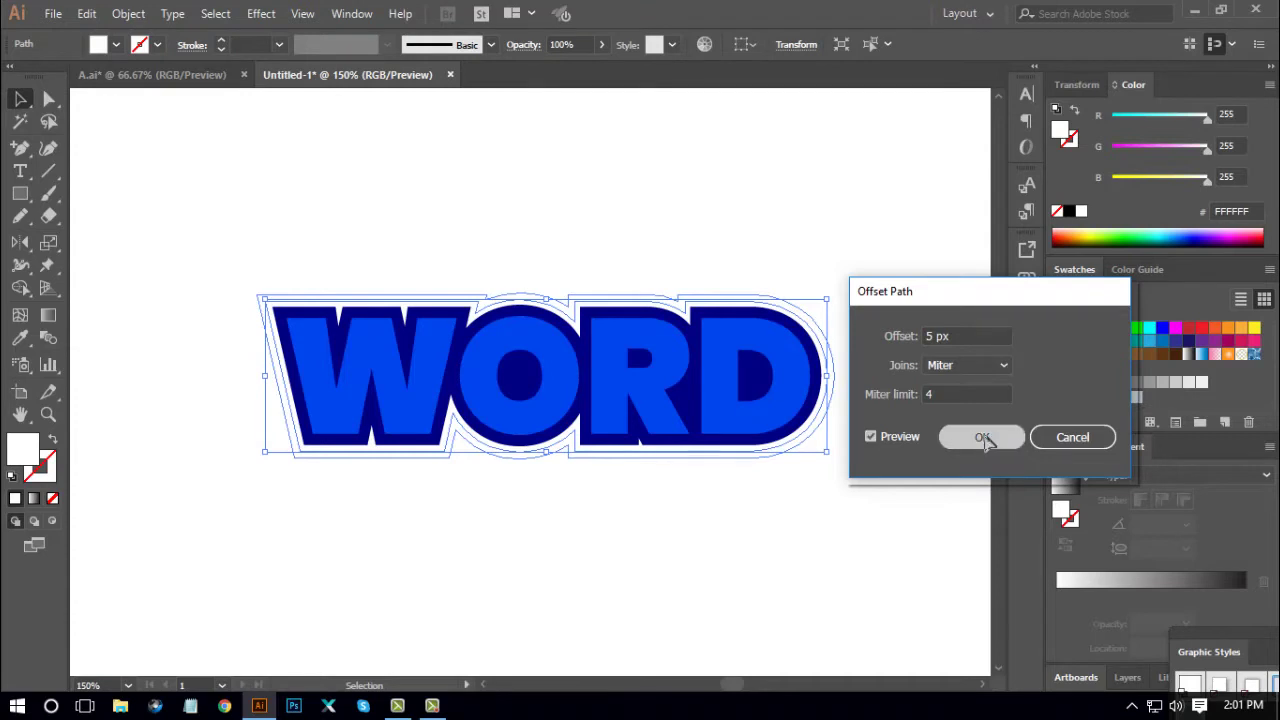
pyautogui.click(984, 440)
pyautogui.hotkey('ctrl', '-')
pyautogui.hotkey('ctrl', '-')
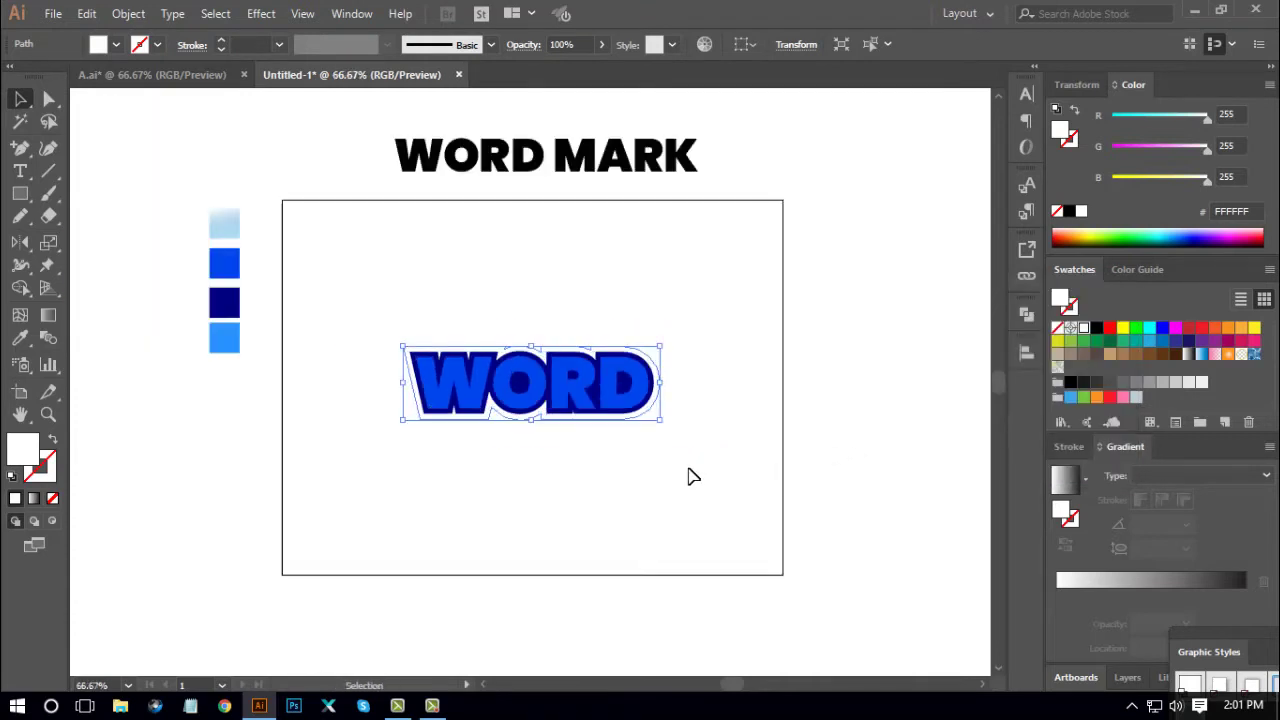
# Fill the outermost outline with the sampled light blue and zoom in on the D's edge
pyautogui.click(21, 339)
pyautogui.click(238, 333)
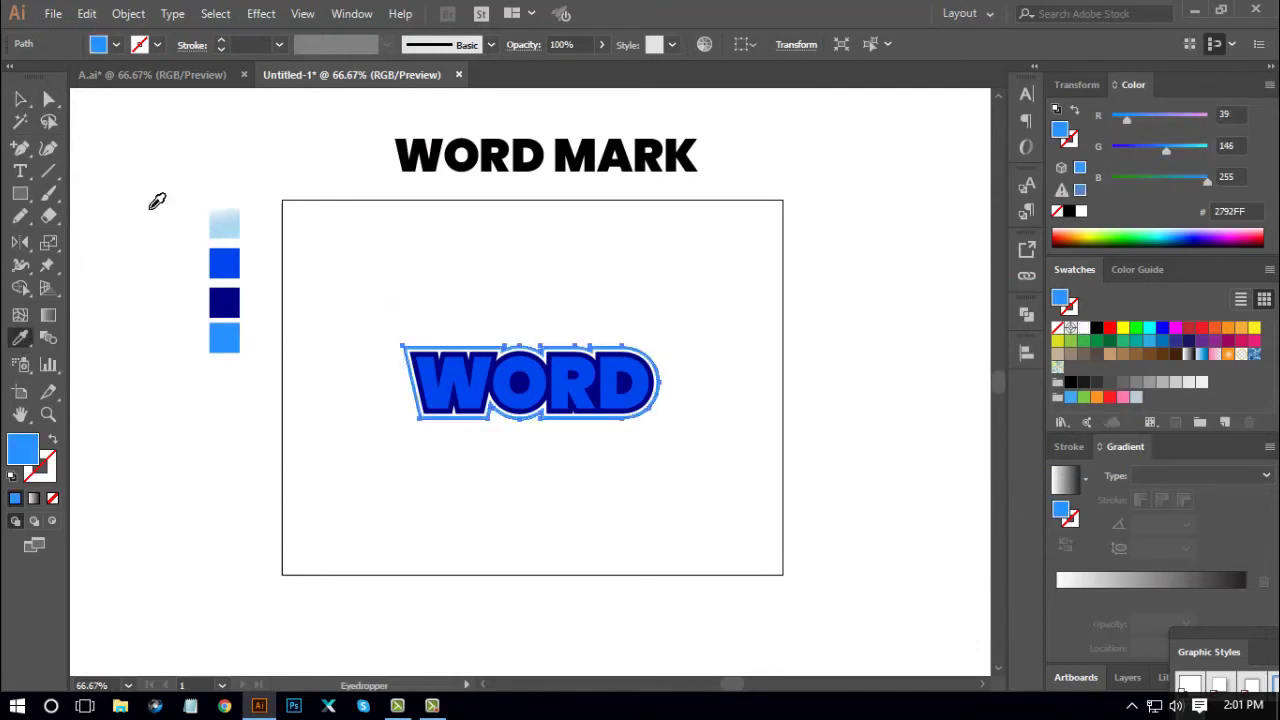
pyautogui.click(48, 98)
pyautogui.click(274, 465)
pyautogui.hotkey('ctrl', '=')
pyautogui.hotkey('ctrl', '=')
pyautogui.hotkey('ctrl', '=')
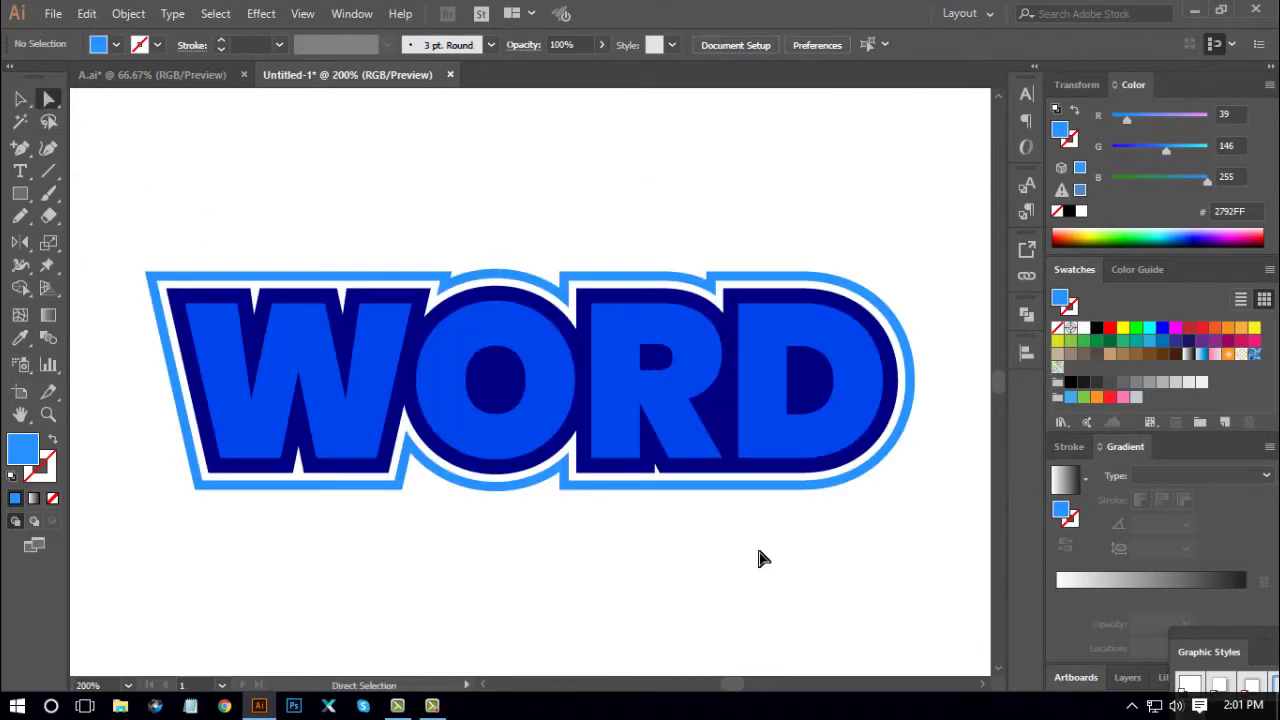
pyautogui.moveTo(825, 536); pyautogui.dragTo(774, 523)
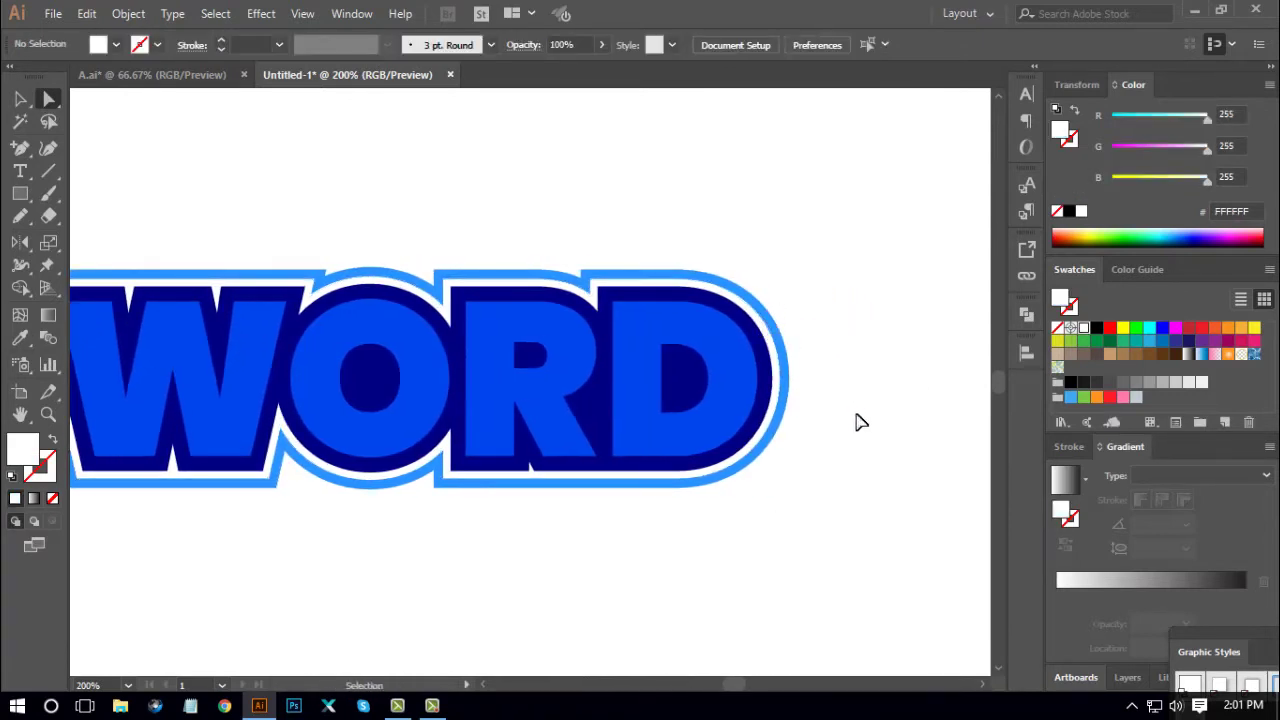
pyautogui.hotkey('ctrl', '=')
pyautogui.moveTo(868, 264); pyautogui.dragTo(651, 300)
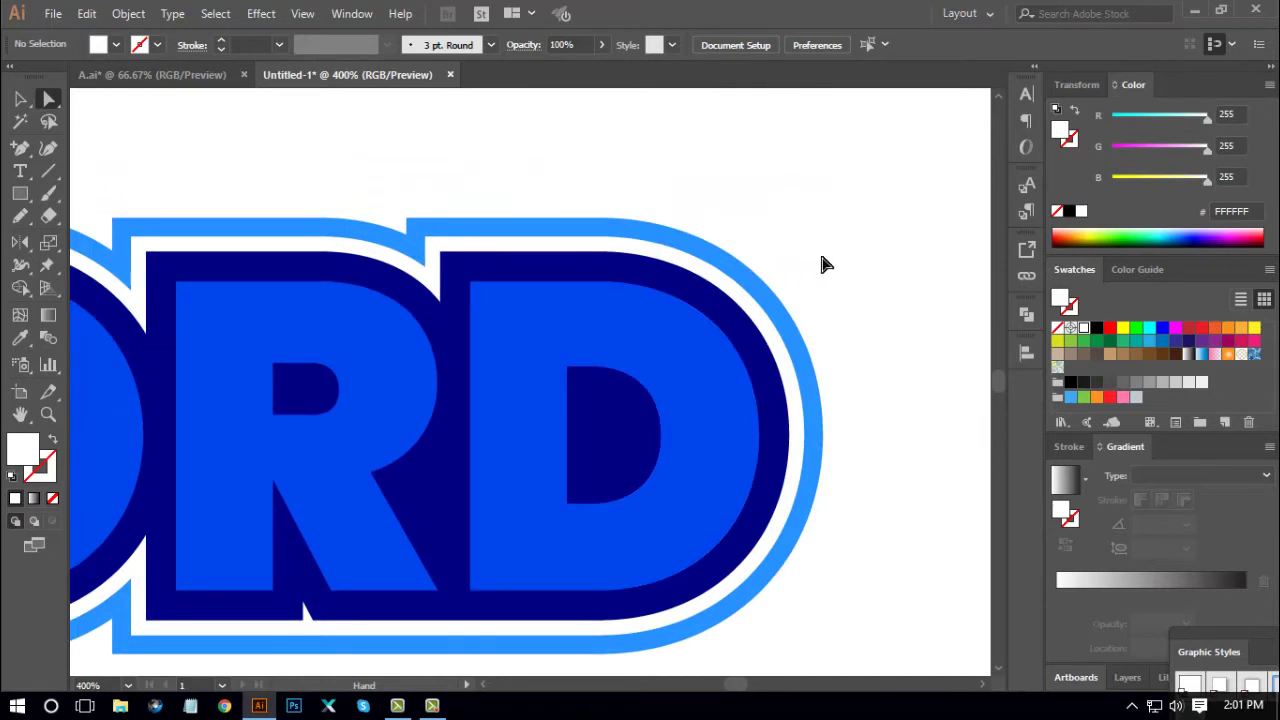
# Subtract the white shape from the light blue outline with Minus Front, then zoom back to 100%
pyautogui.moveTo(827, 251); pyautogui.dragTo(752, 310)
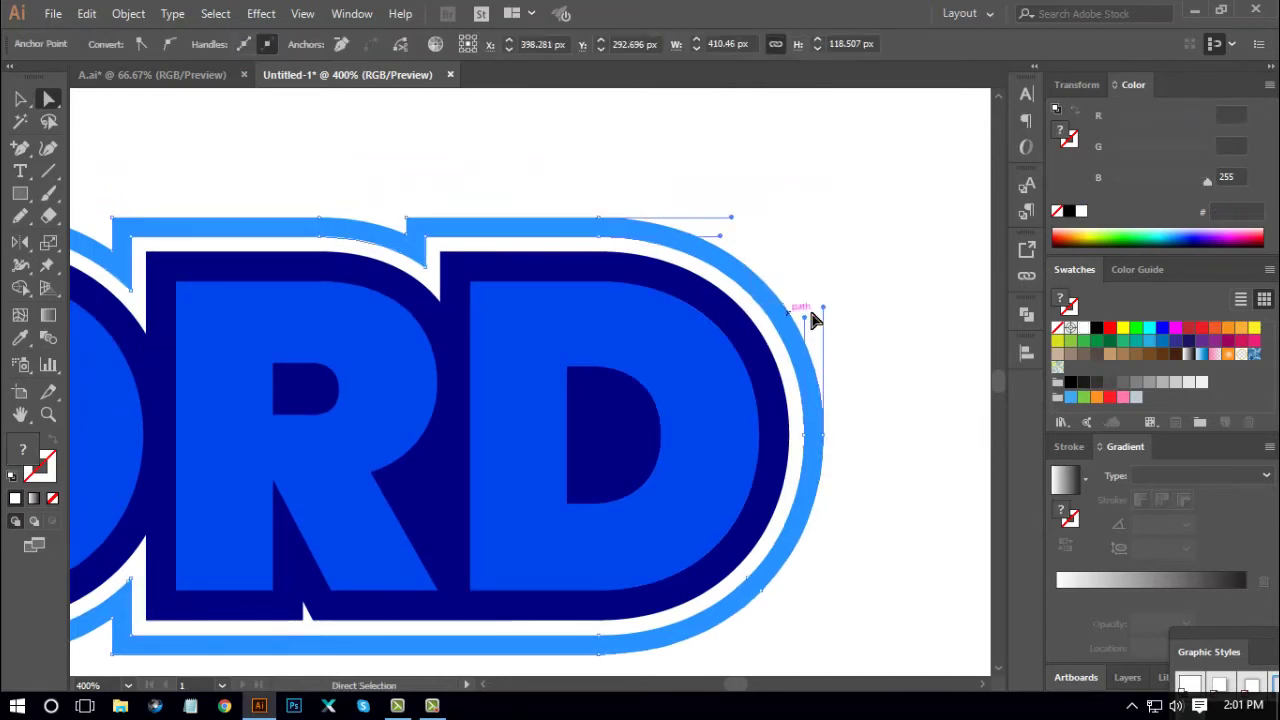
pyautogui.click(1027, 315)
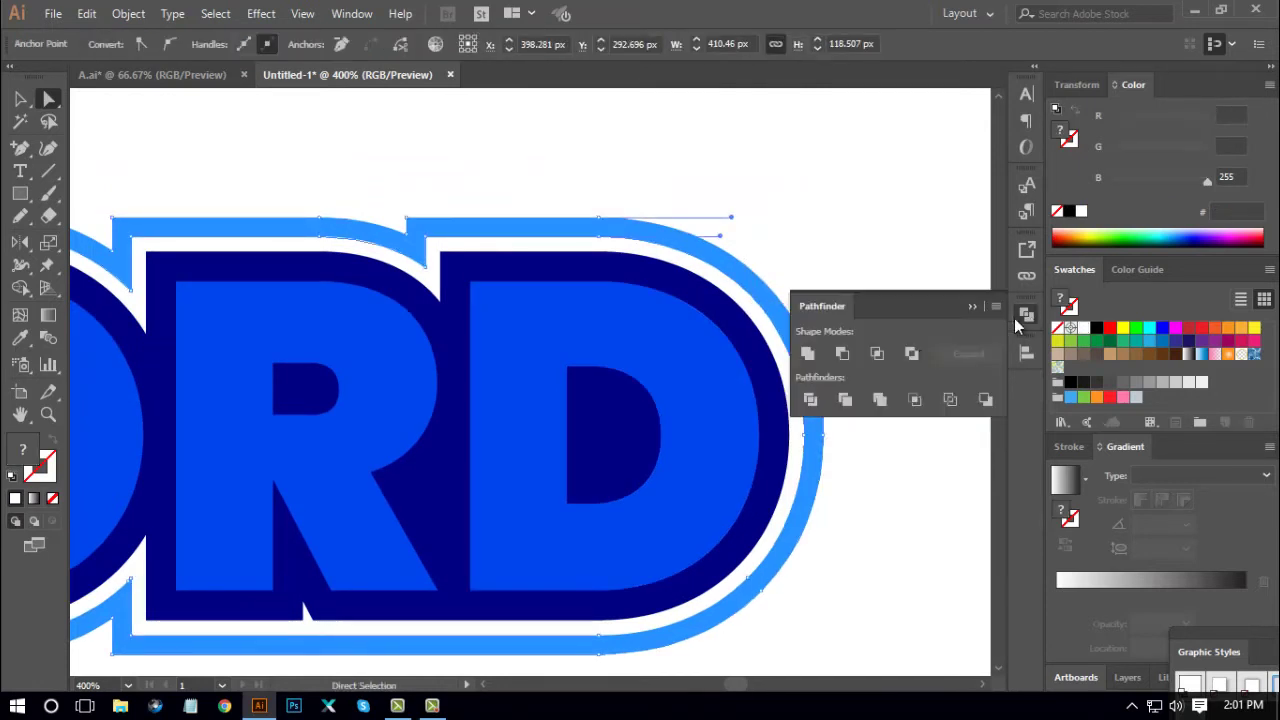
pyautogui.click(848, 356)
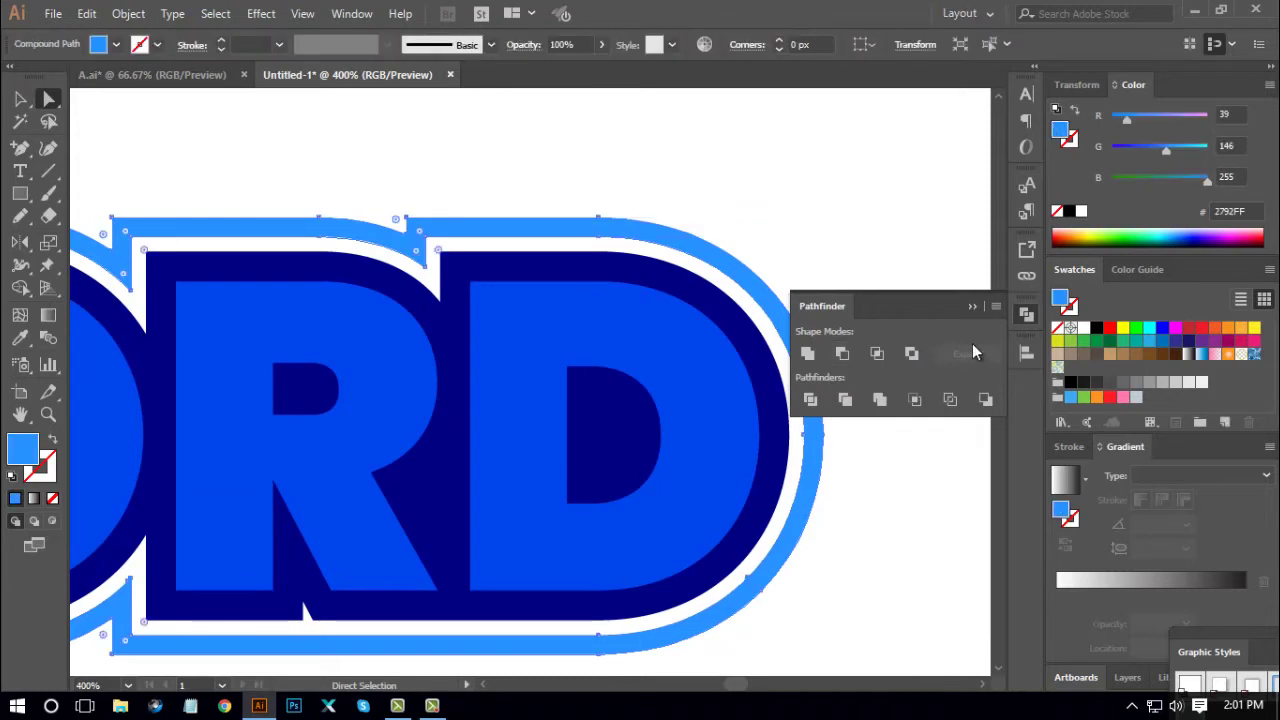
pyautogui.click(1027, 316)
pyautogui.click(895, 295)
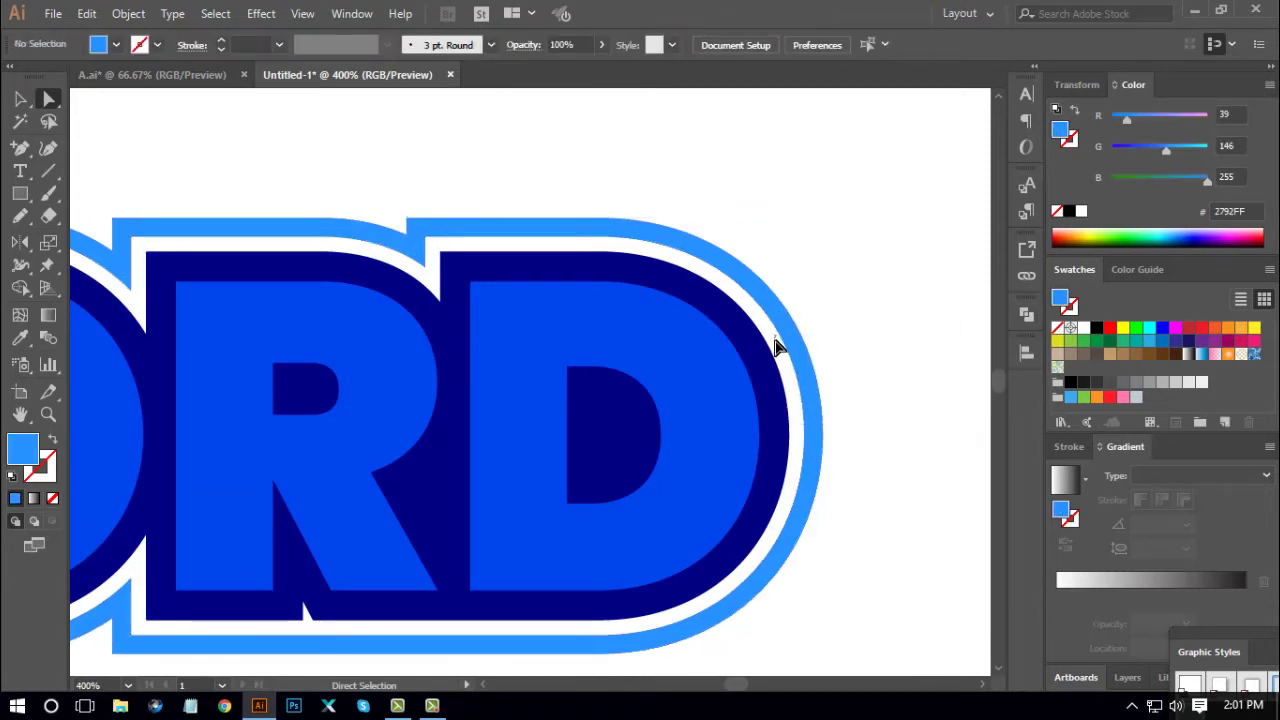
pyautogui.moveTo(854, 294); pyautogui.dragTo(749, 363)
pyautogui.click(852, 385)
pyautogui.hotkey('ctrl', '1')
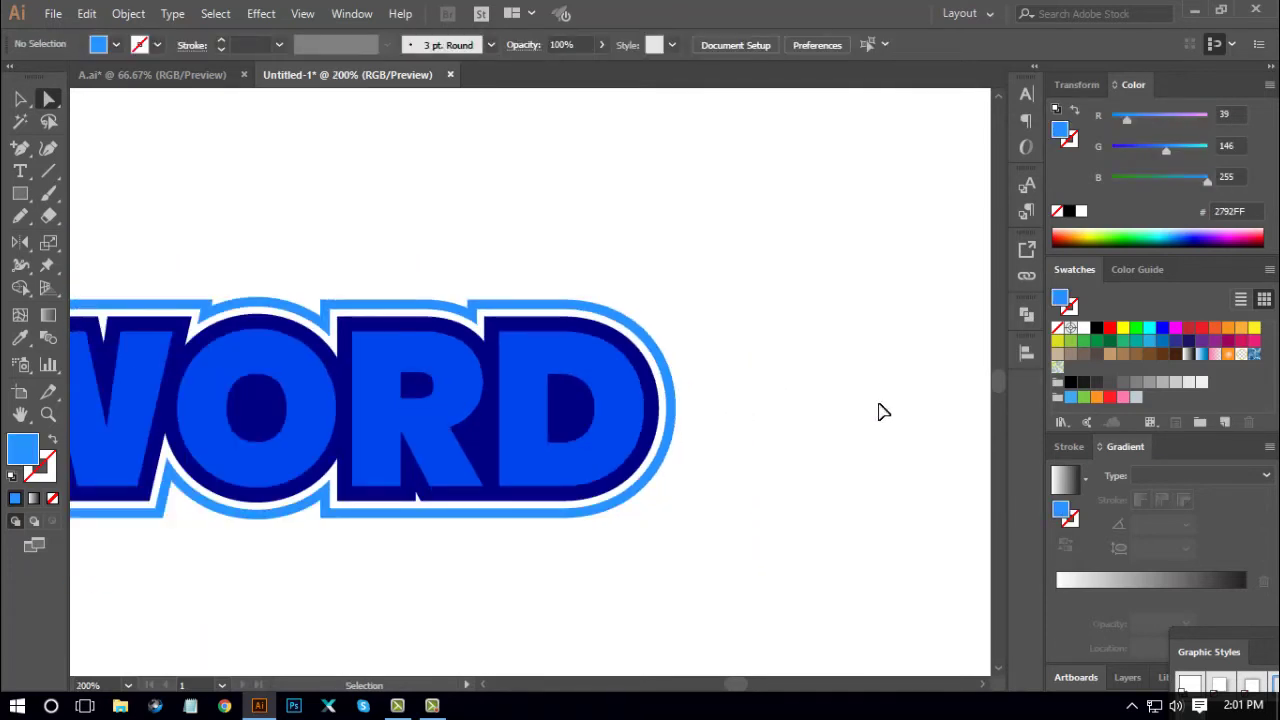
pyautogui.moveTo(596, 510); pyautogui.dragTo(763, 494)
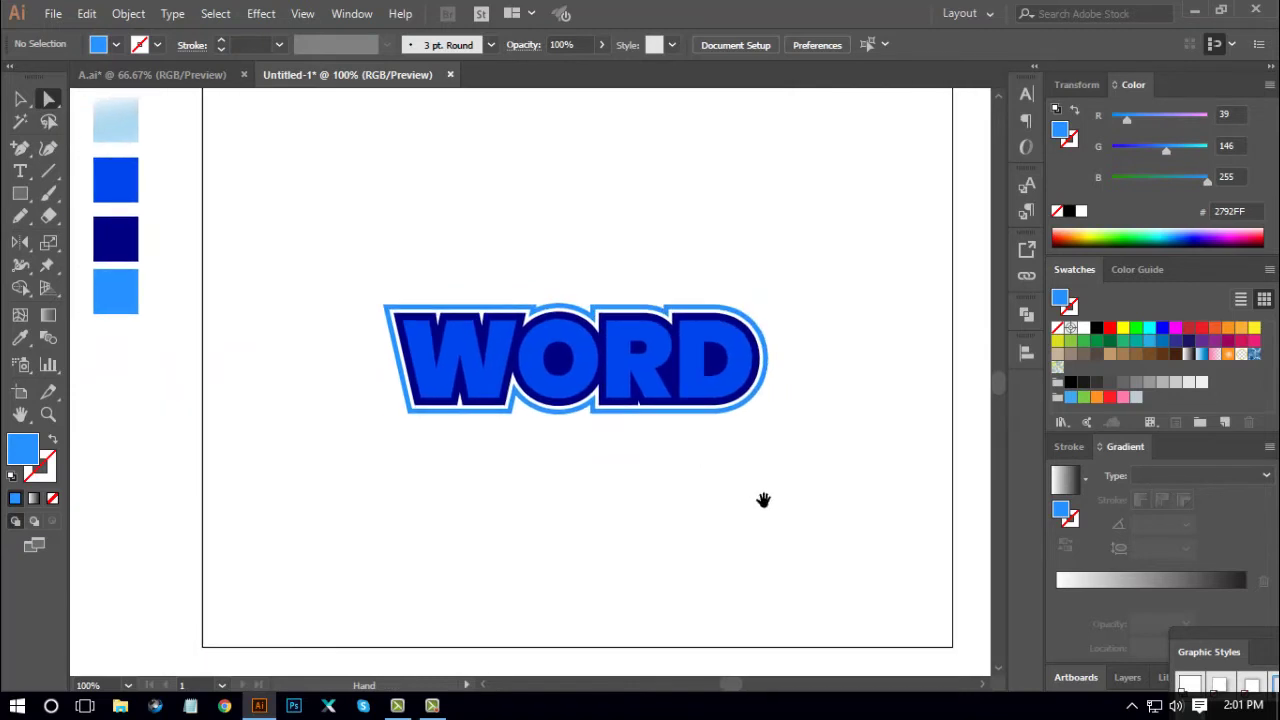
# Select all the WORD artwork and bring up the Effect menu's 3D options
pyautogui.click(20, 98)
pyautogui.moveTo(399, 289); pyautogui.dragTo(815, 462)
pyautogui.press('a')
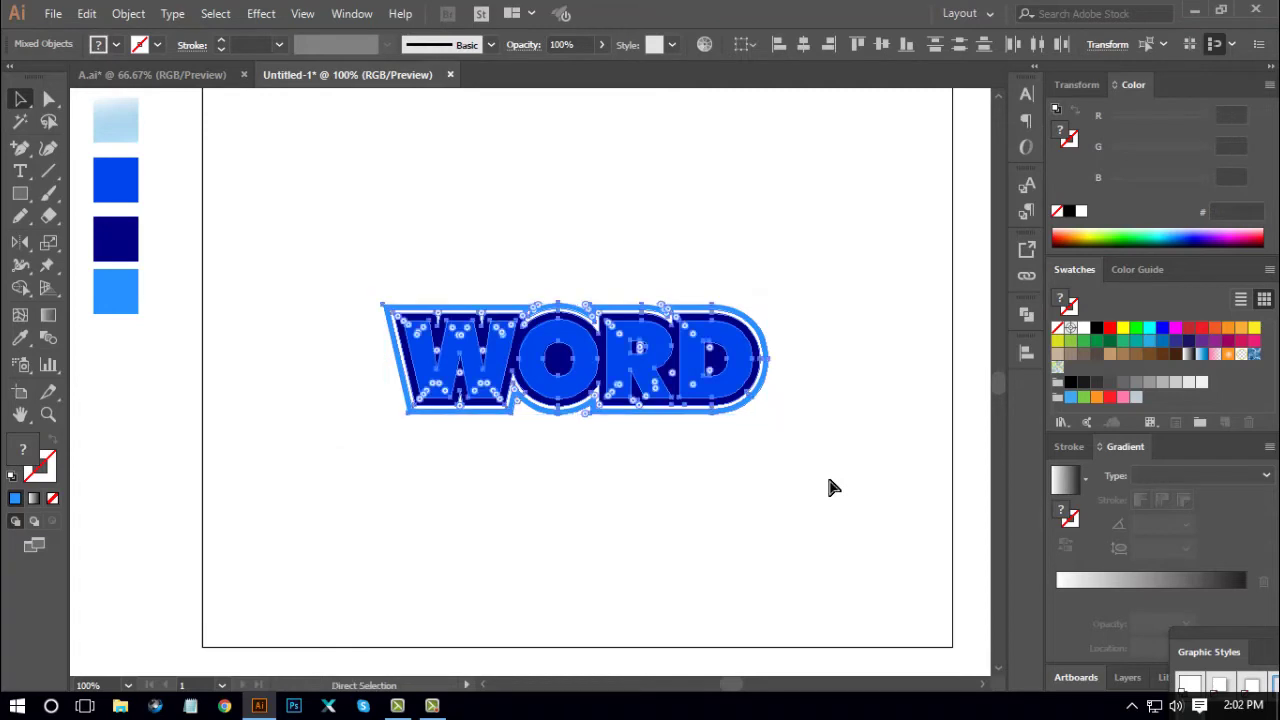
pyautogui.press('v')
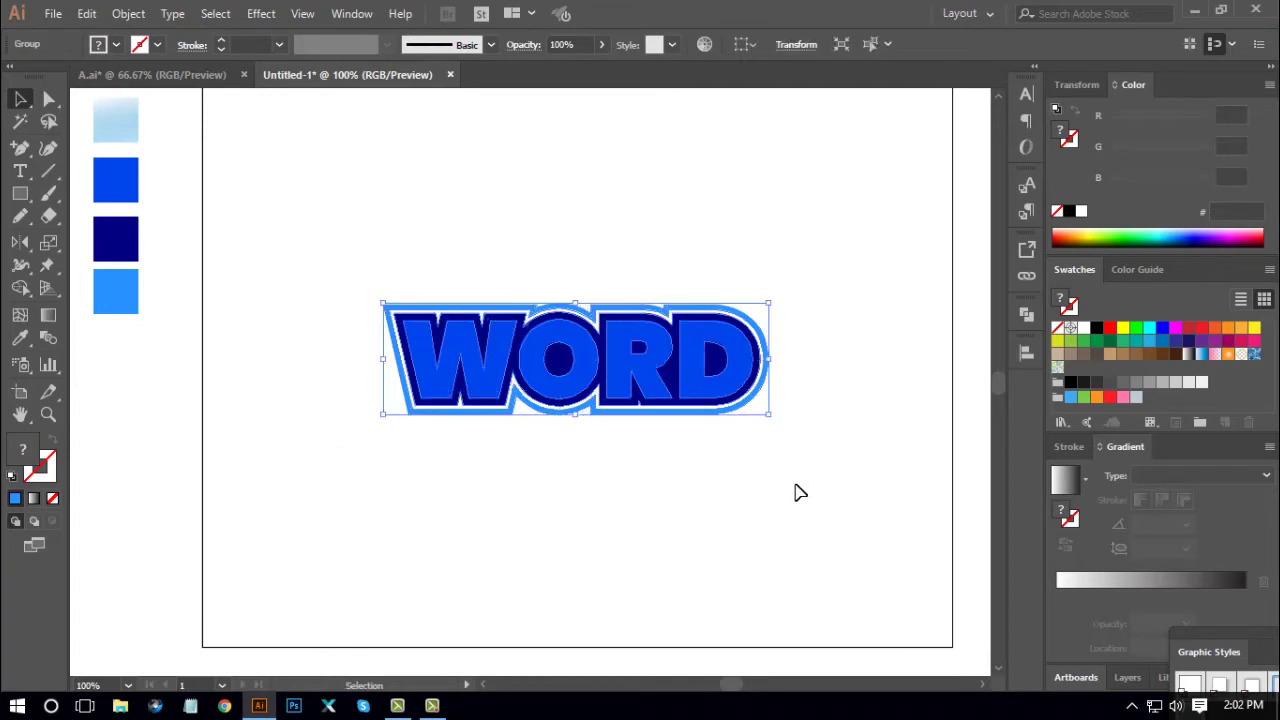
pyautogui.moveTo(794, 491); pyautogui.dragTo(791, 465)
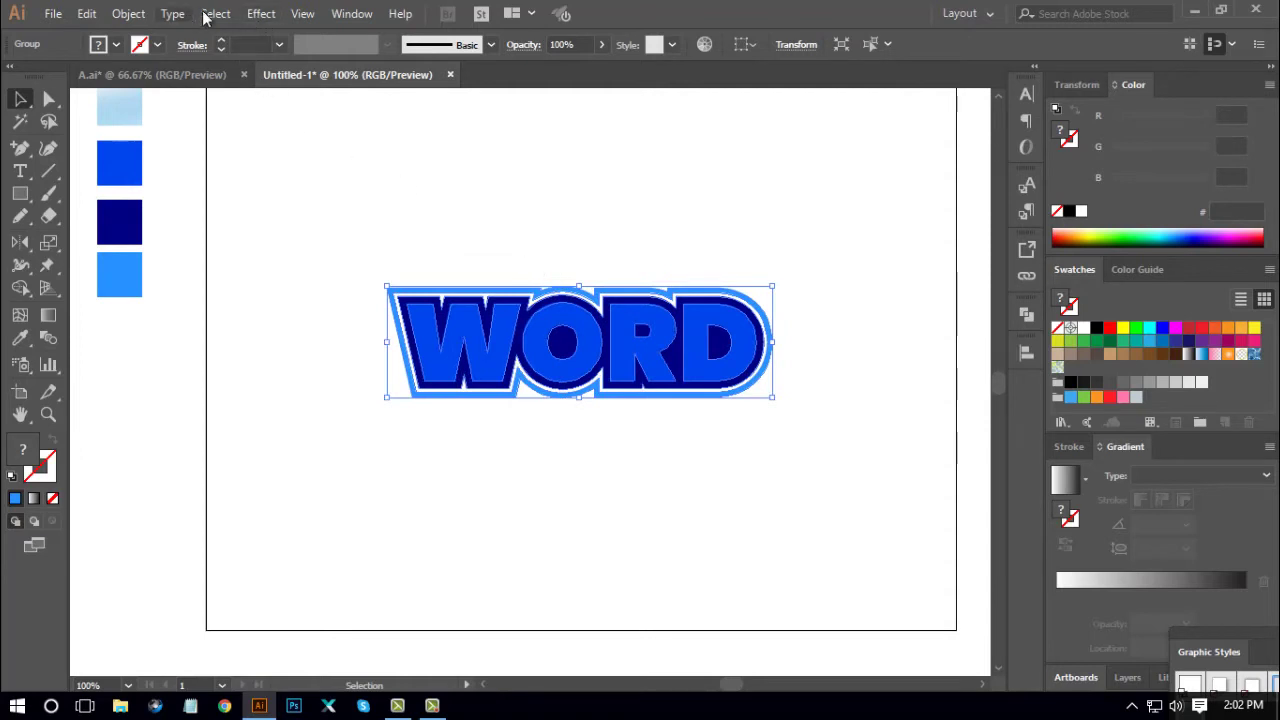
pyautogui.click(255, 14)
# Open 3D Rotate options for WORD with Preview on and the position reset to Front
pyautogui.moveTo(450, 121)
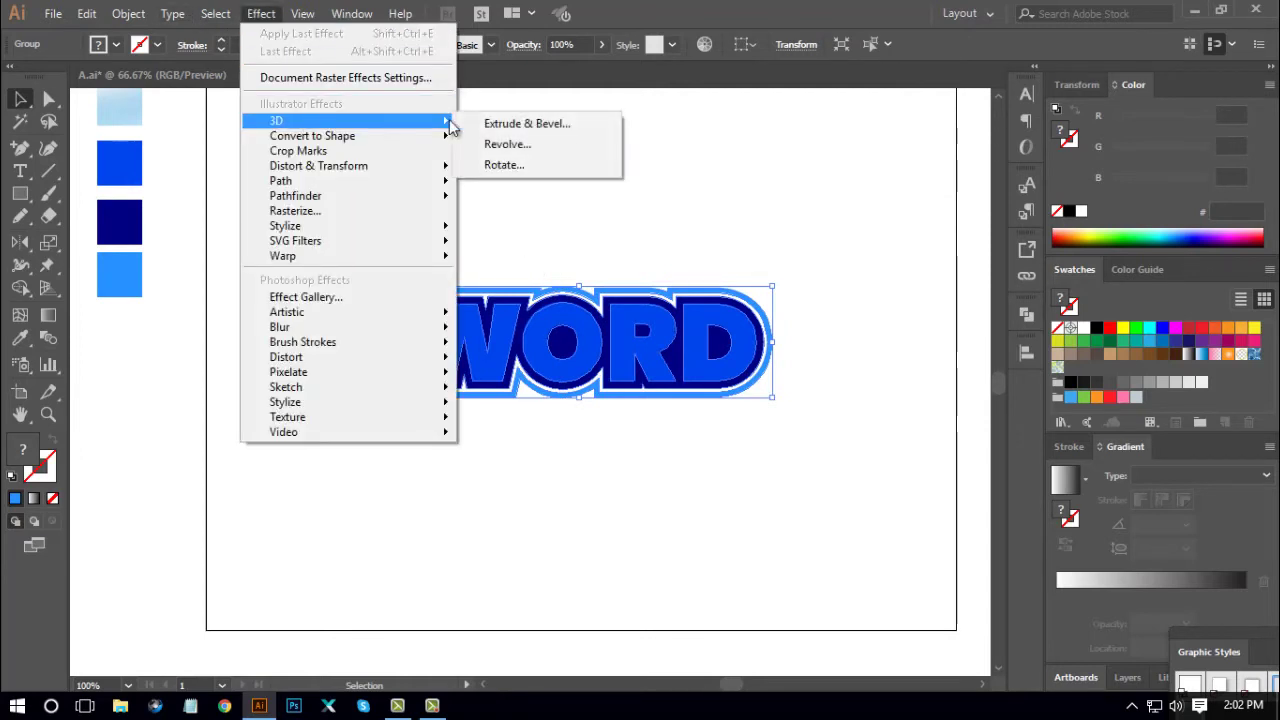
pyautogui.click(504, 165)
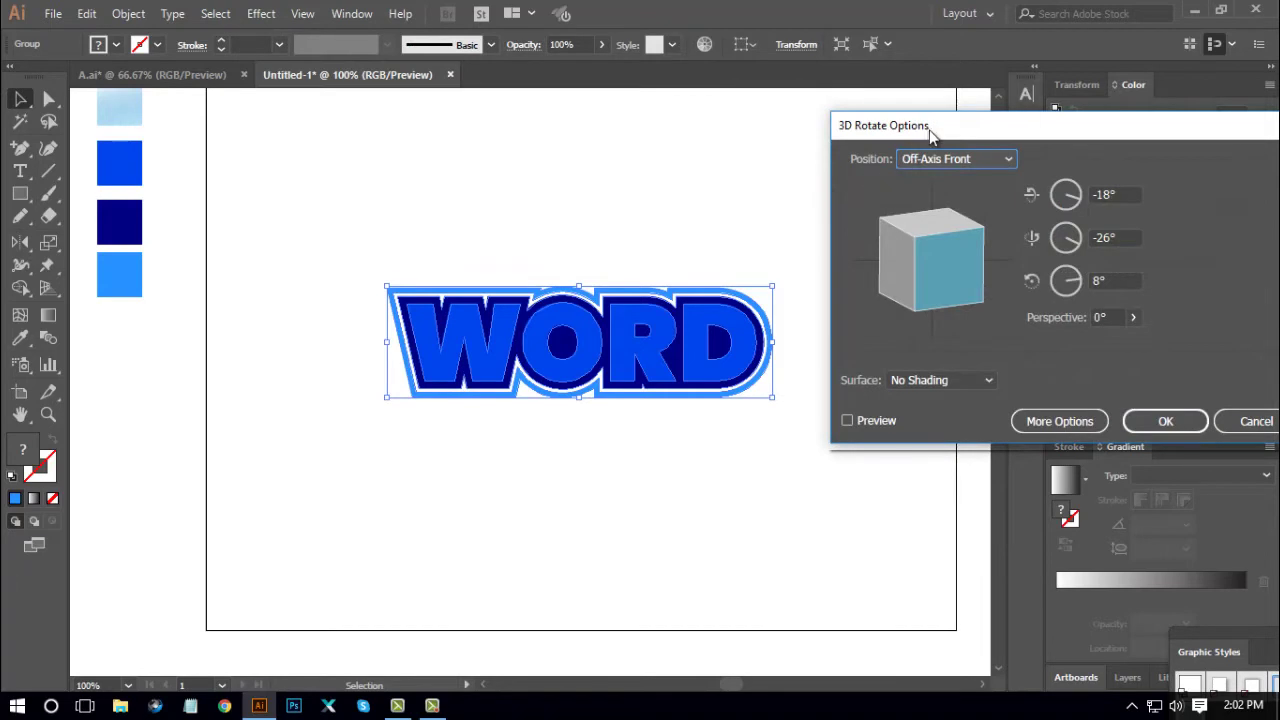
pyautogui.moveTo(929, 133); pyautogui.dragTo(889, 126)
pyautogui.click(809, 411)
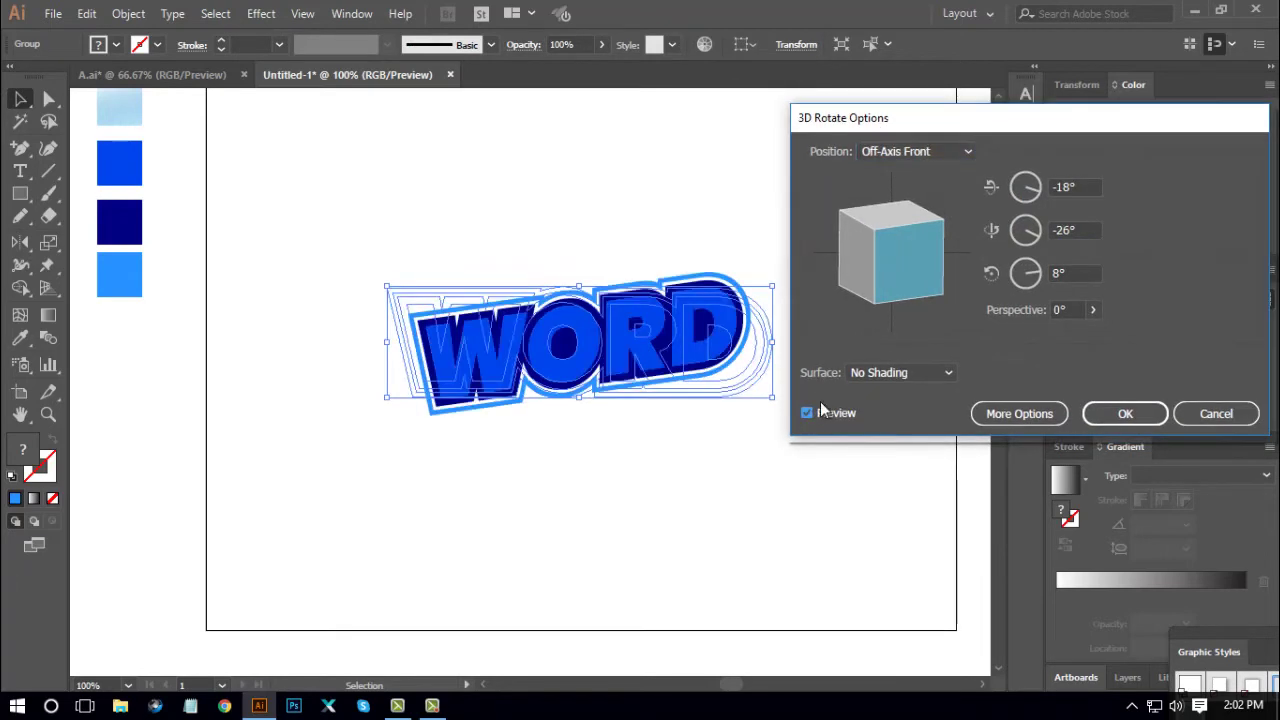
pyautogui.click(906, 153)
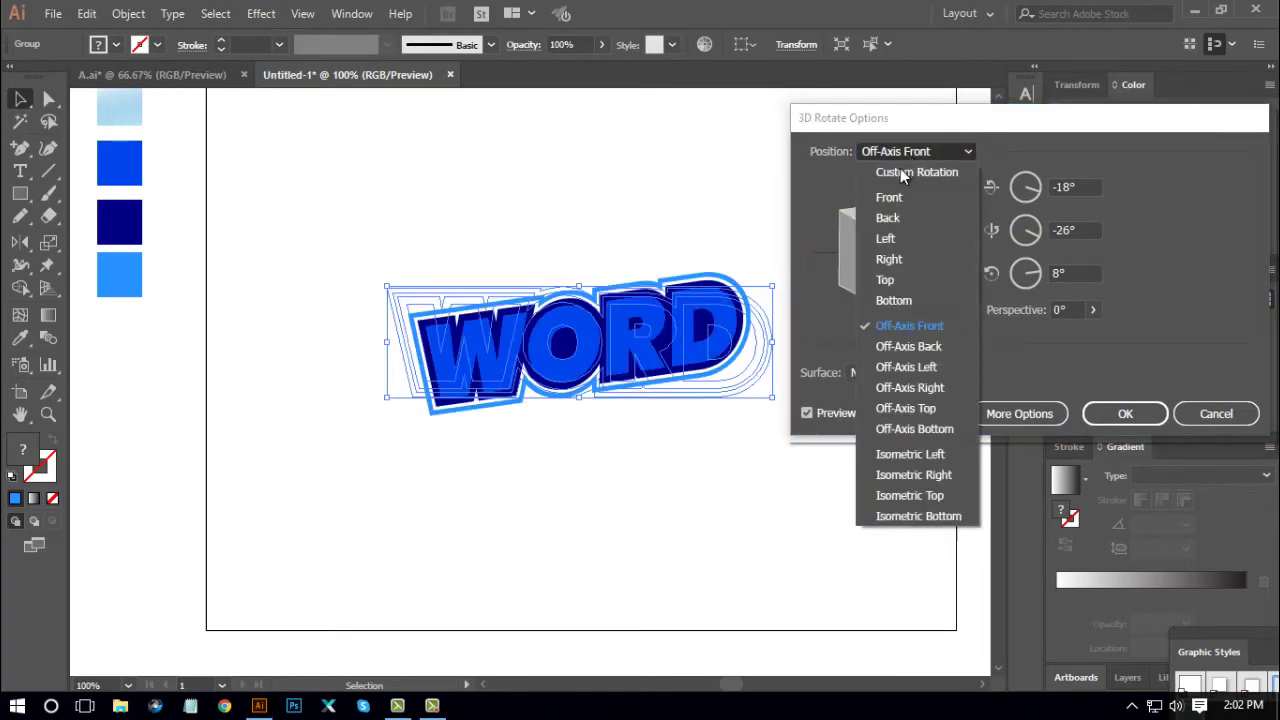
pyautogui.click(889, 199)
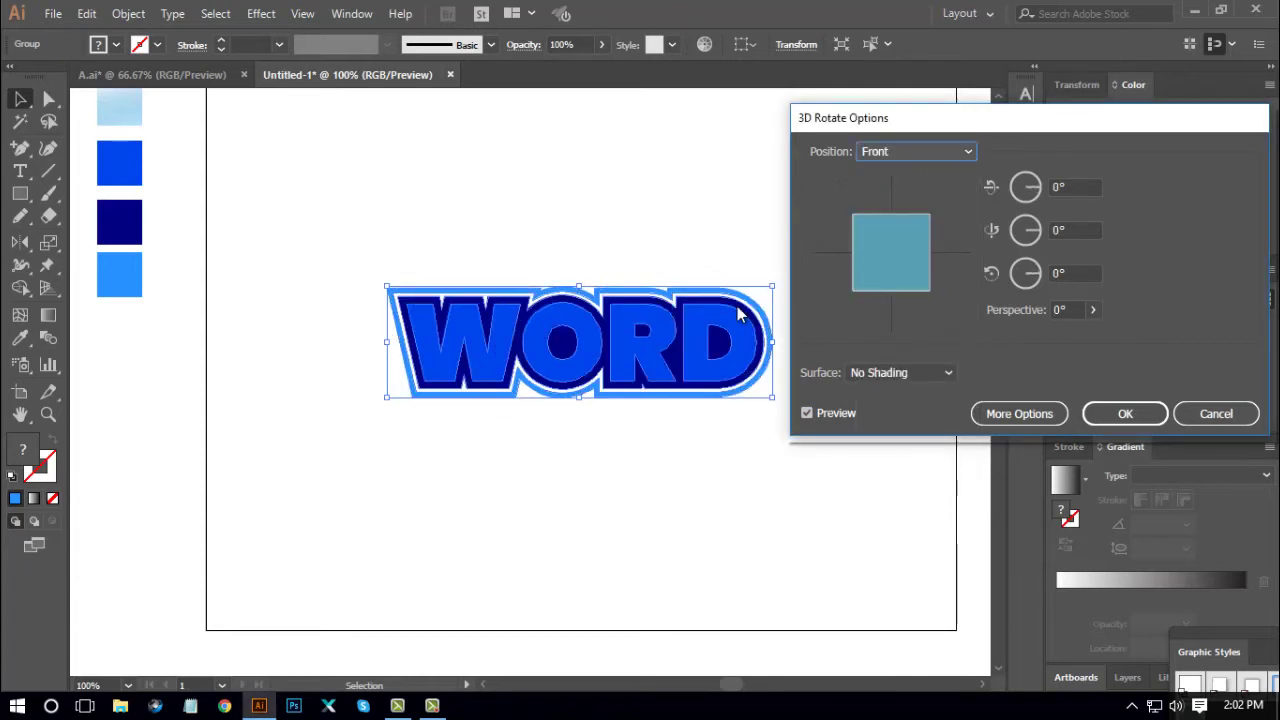
# Rotate the WORD artwork to 32°, -9° and 5° and apply the effect
pyautogui.moveTo(891, 252)
pyautogui.mouseDown()
pyautogui.moveTo(894, 216)
pyautogui.moveTo(890, 231)
pyautogui.mouseUp()
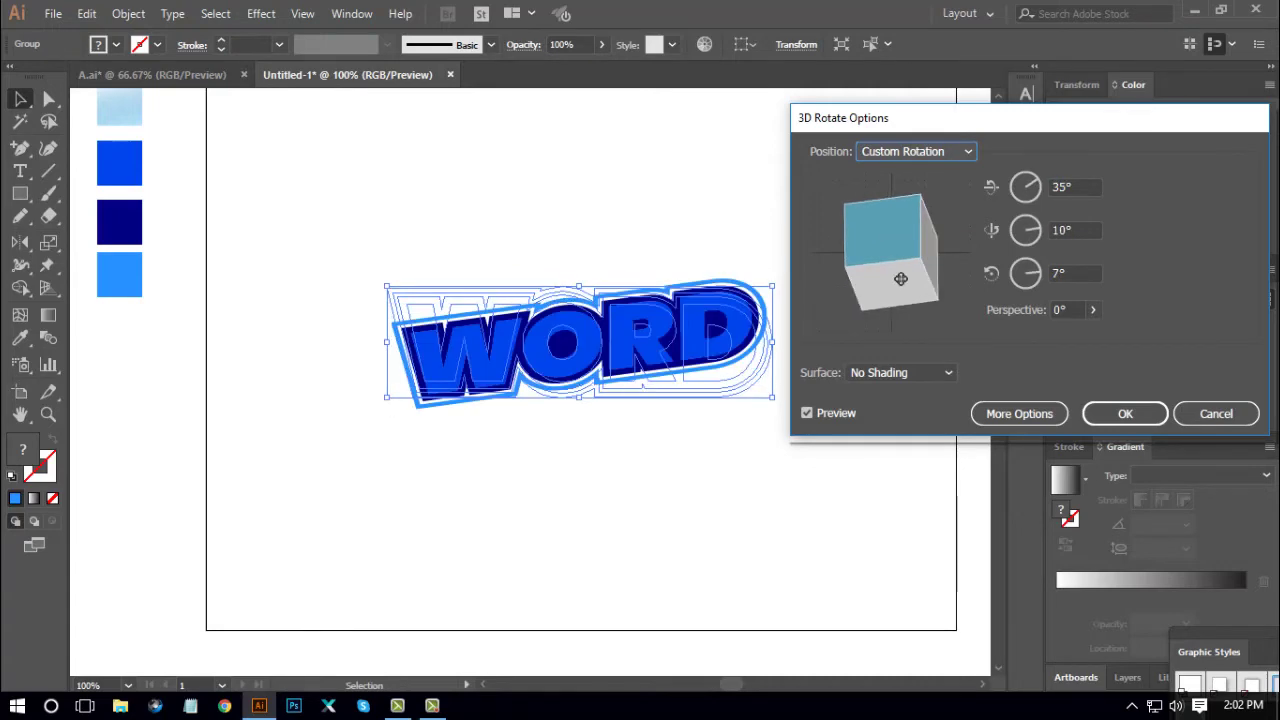
pyautogui.moveTo(900, 279); pyautogui.dragTo(912, 281)
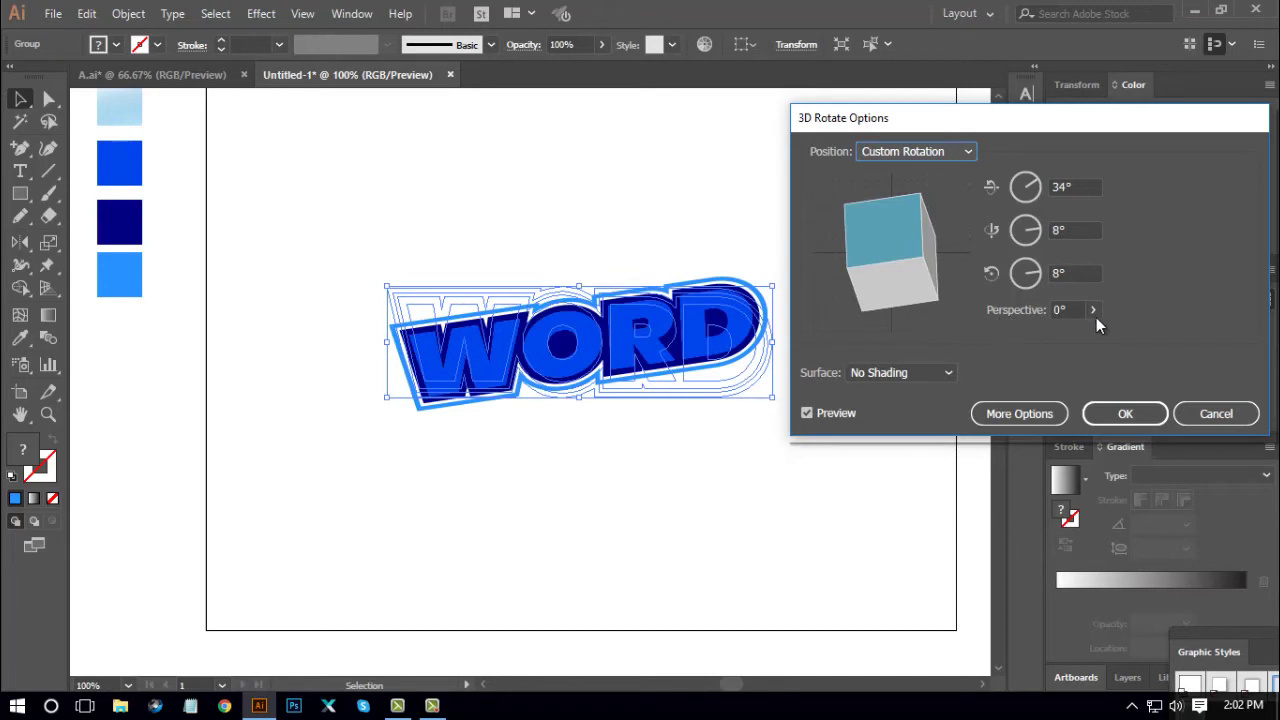
pyautogui.scroll(4, 1072, 188)
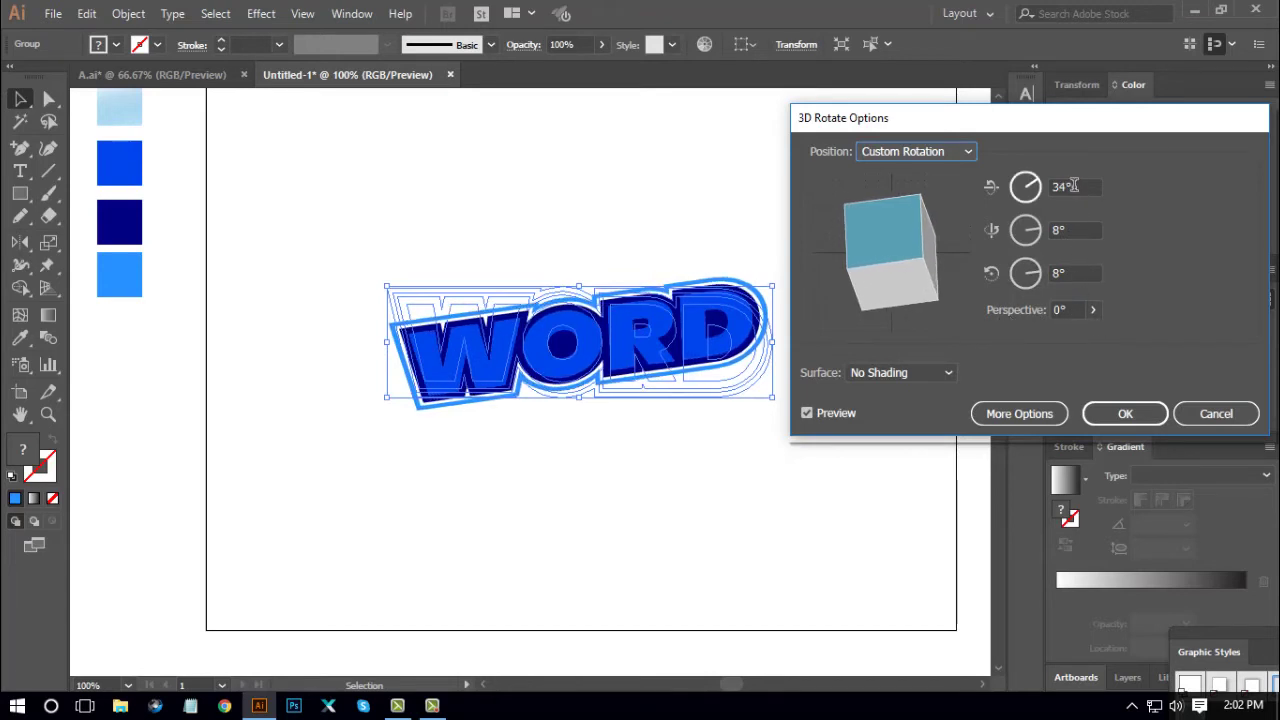
pyautogui.scroll(-1, 1072, 186)
pyautogui.scroll(-5, 1072, 186)
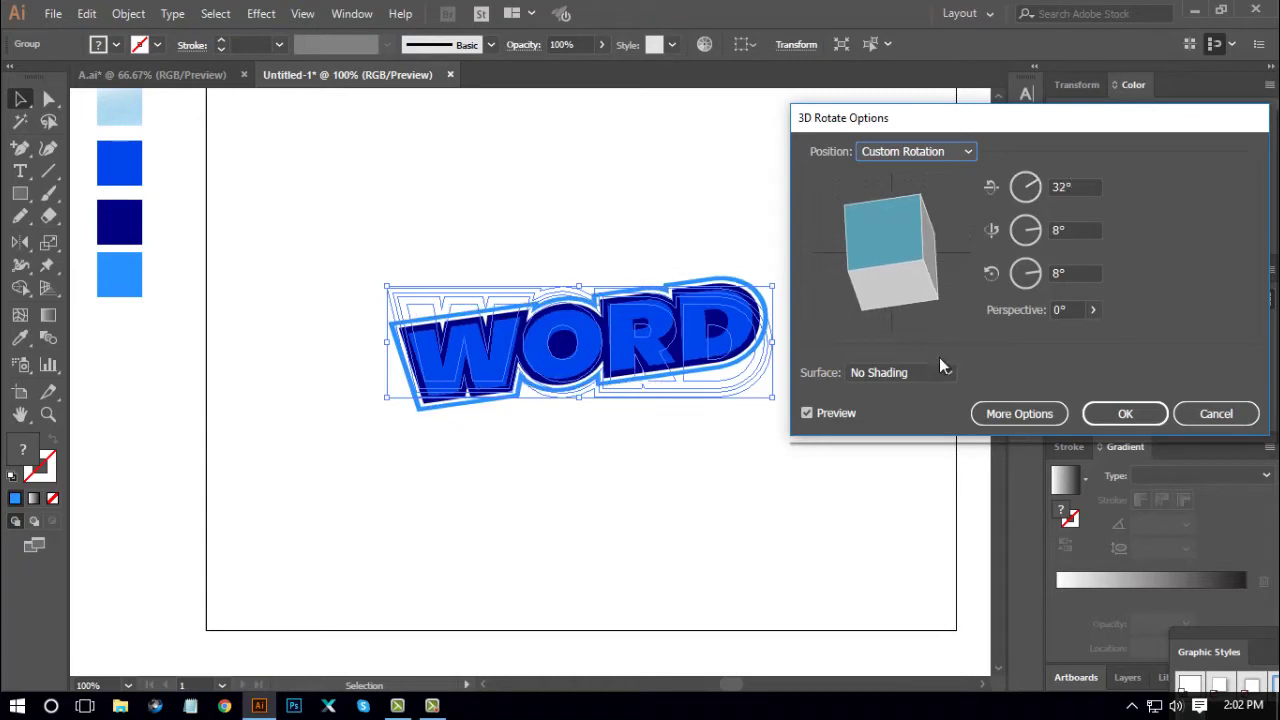
pyautogui.scroll(-1, 1071, 230)
pyautogui.scroll(-10, 1071, 230)
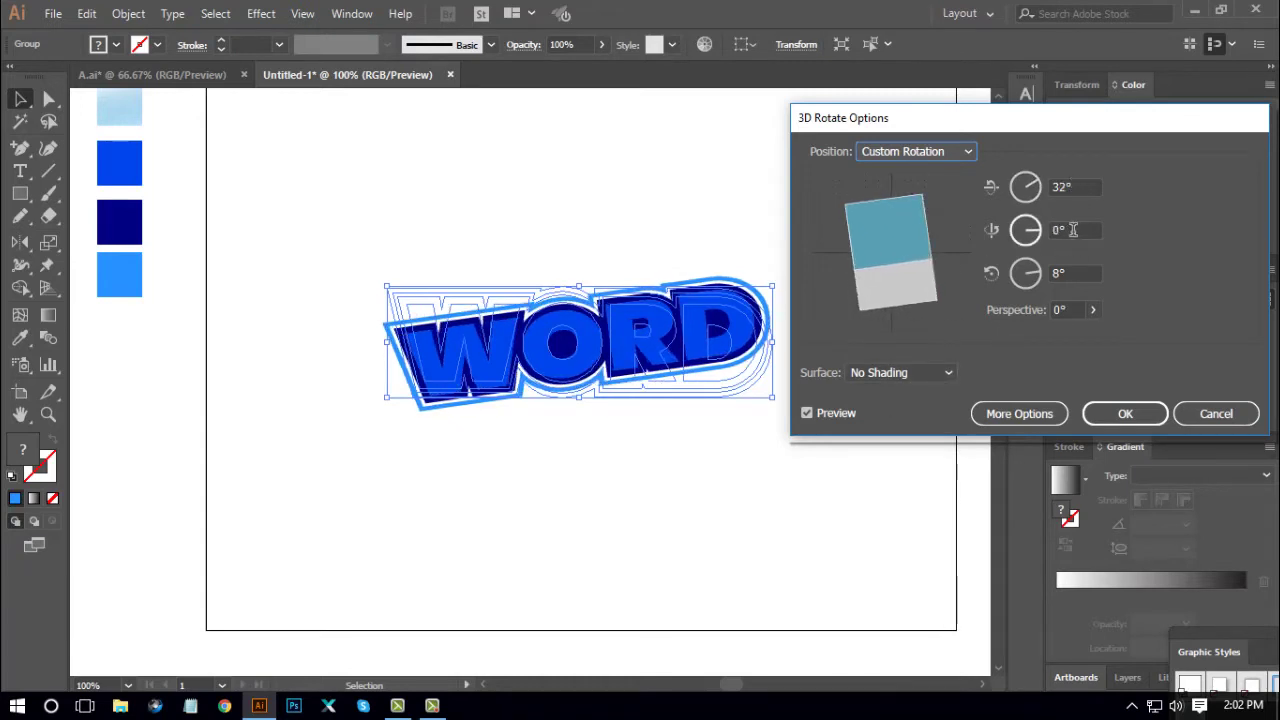
pyautogui.scroll(-4, 1071, 230)
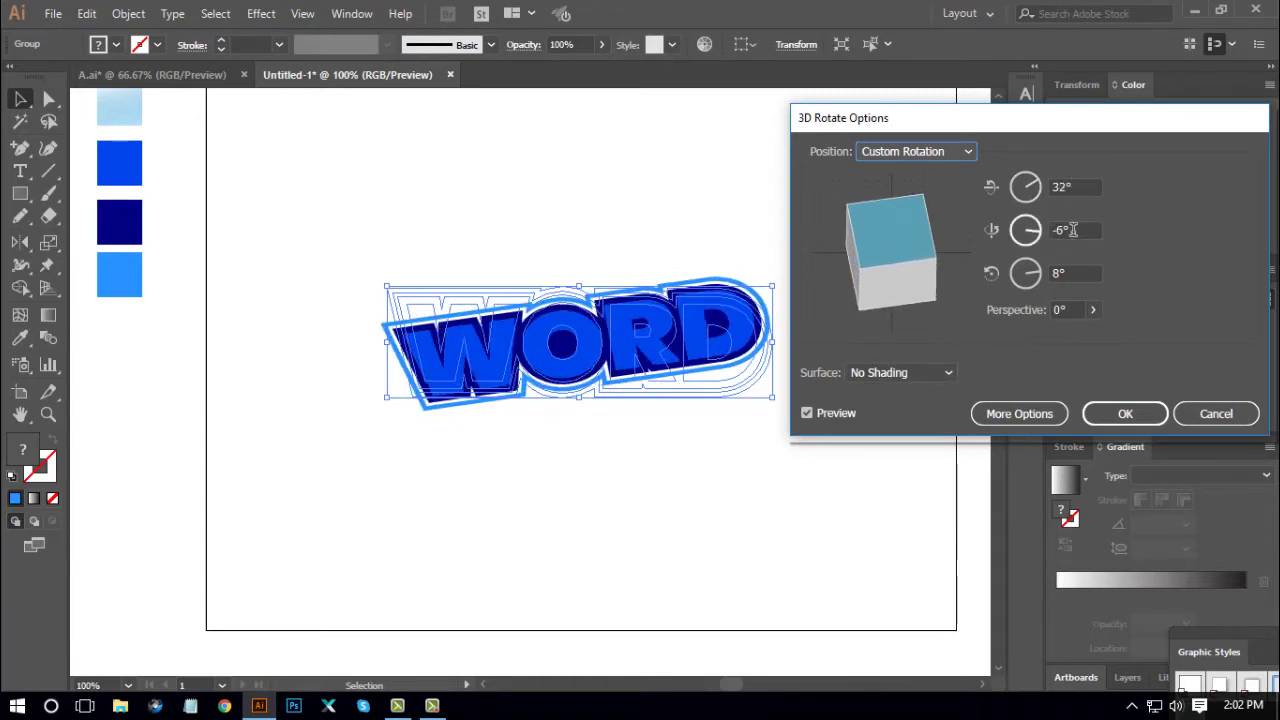
pyautogui.scroll(-2, 1071, 230)
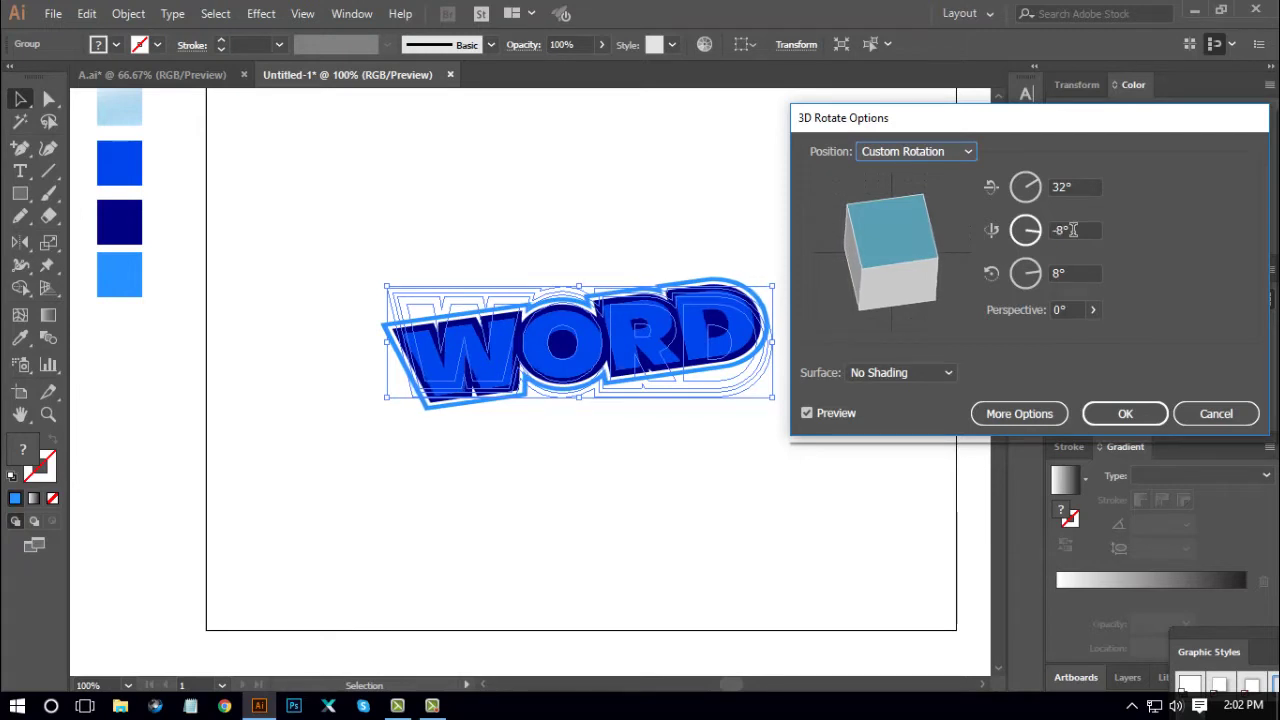
pyautogui.scroll(-2, 1075, 270)
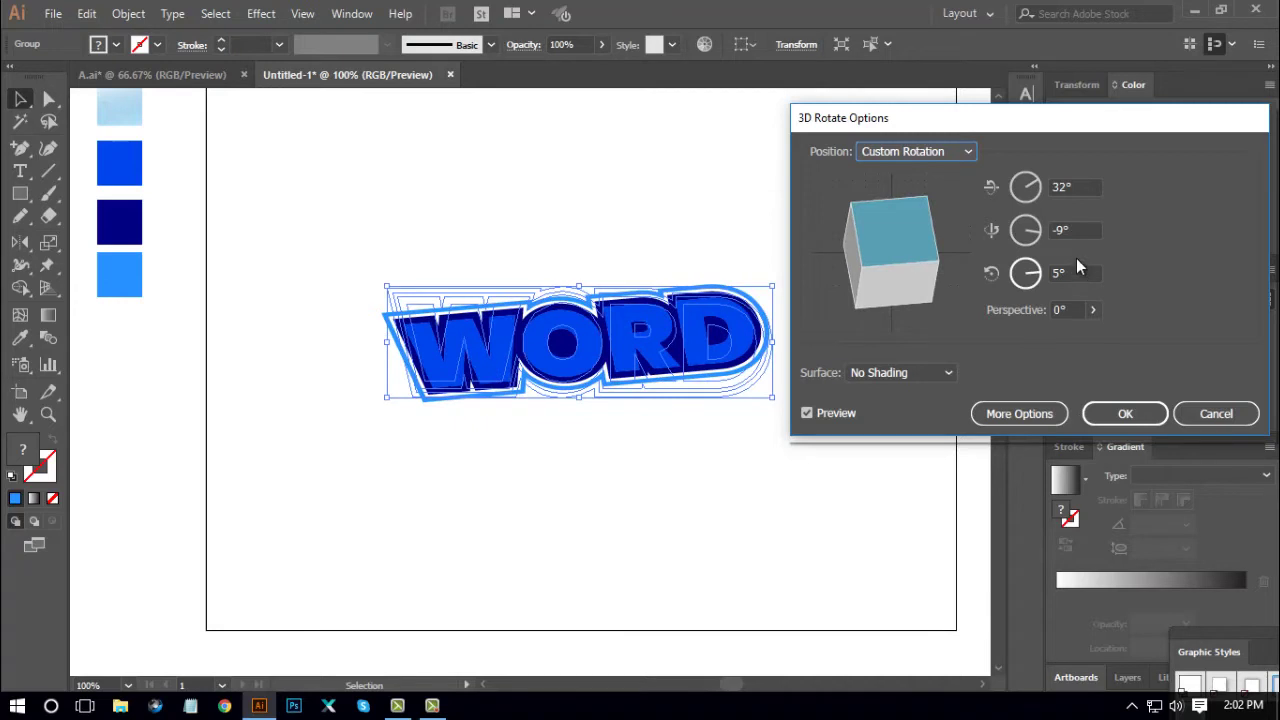
pyautogui.scroll(-1, 1076, 260)
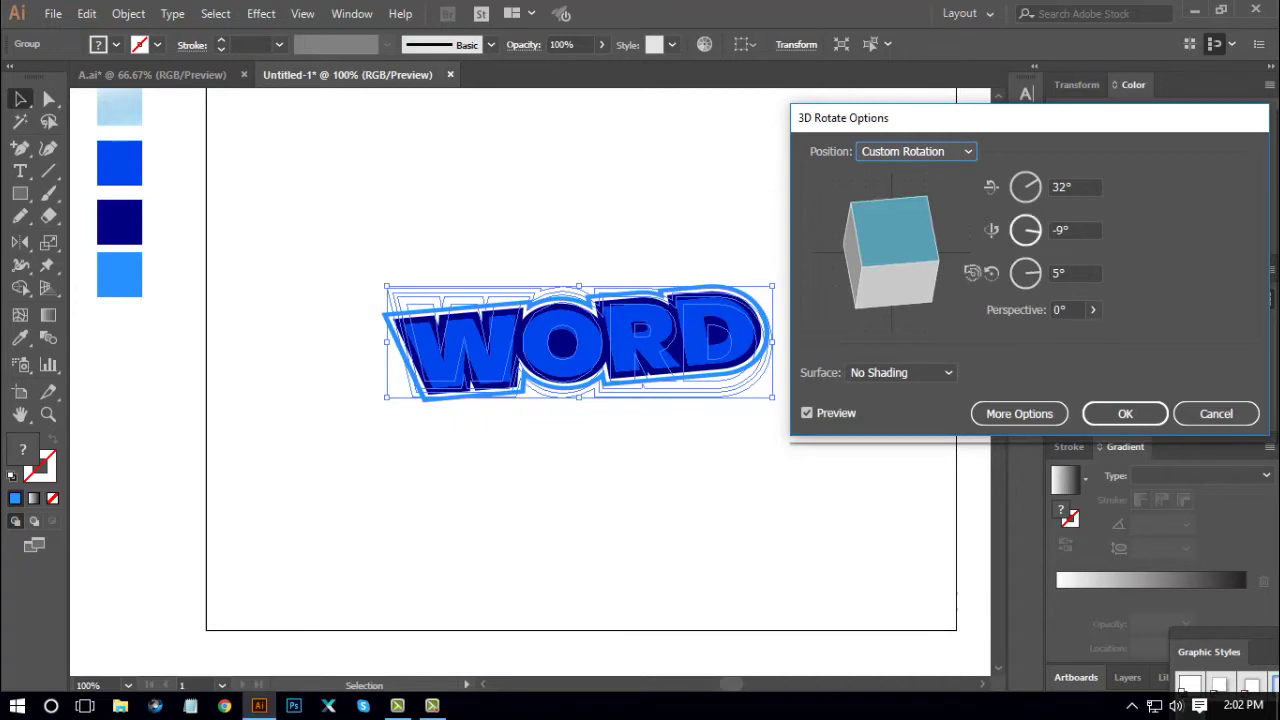
pyautogui.click(1121, 414)
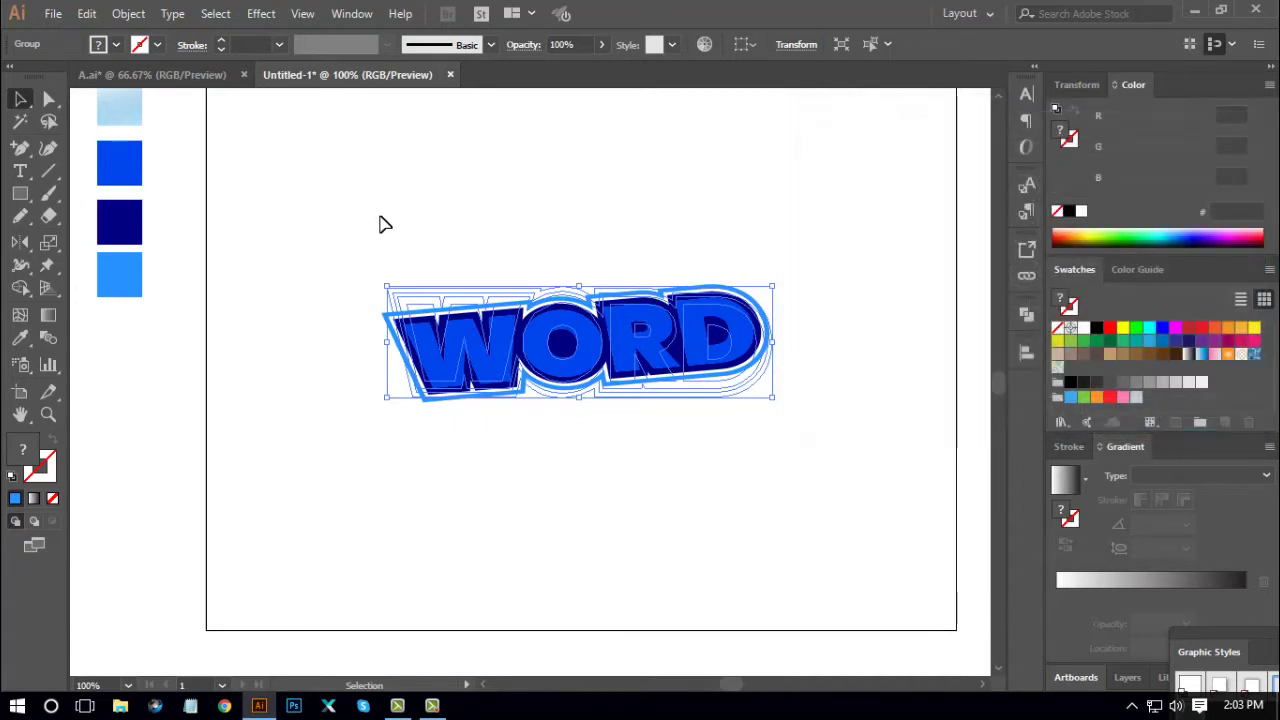
# Expand the 3D appearance of WORD and ungroup the result
pyautogui.click(140, 14)
pyautogui.click(240, 228)
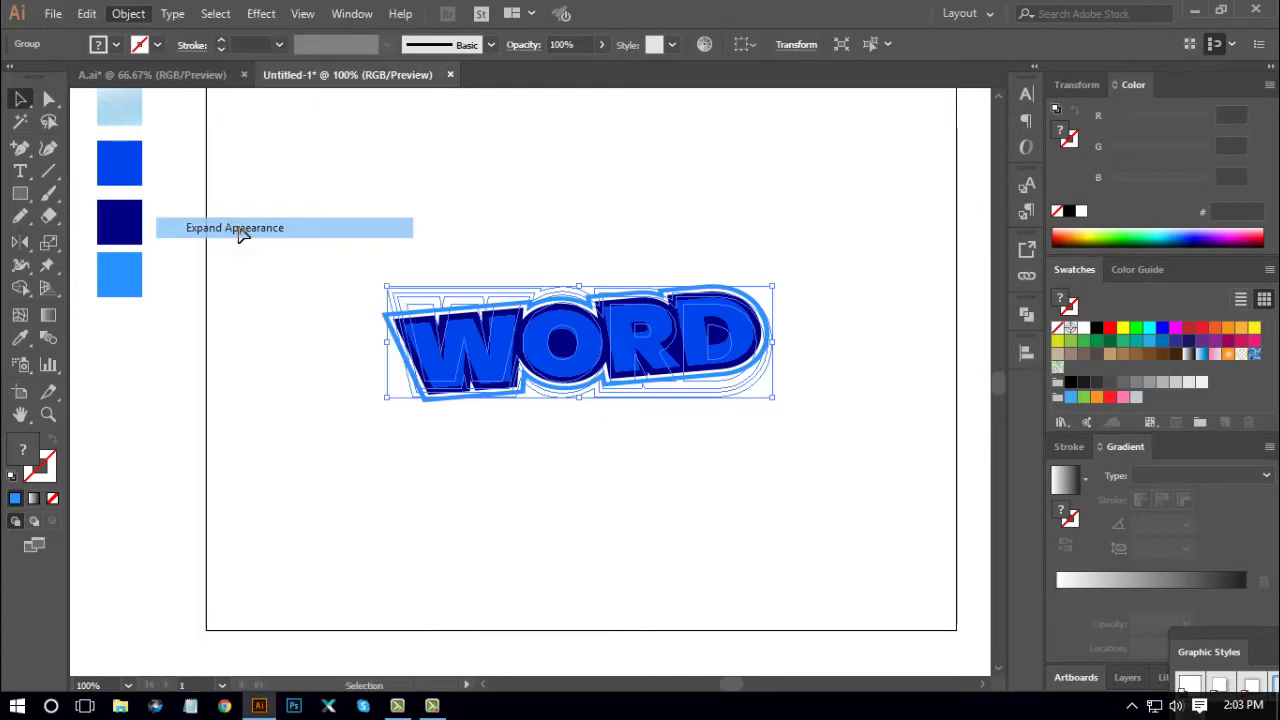
pyautogui.rightClick(309, 198)
pyautogui.click(366, 347)
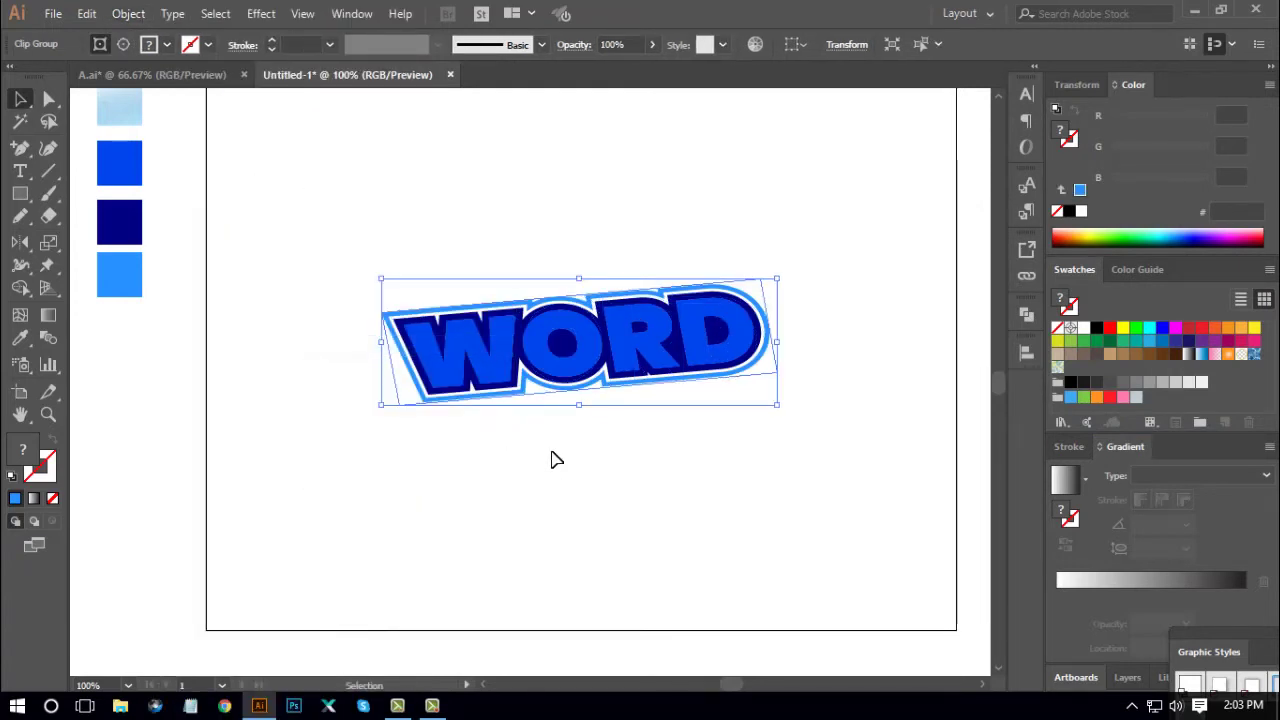
# Release the clipping mask on the WORD clip group
pyautogui.click(557, 459)
pyautogui.click(549, 337)
pyautogui.rightClick(546, 328)
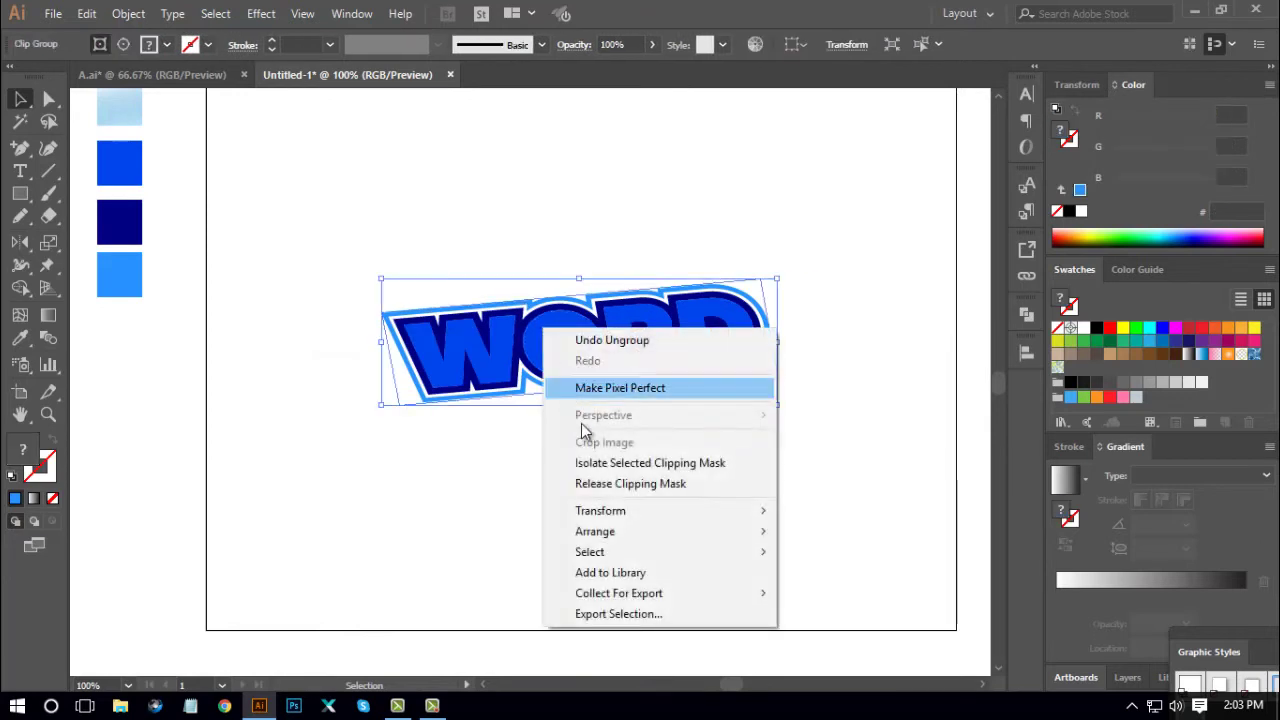
pyautogui.click(630, 483)
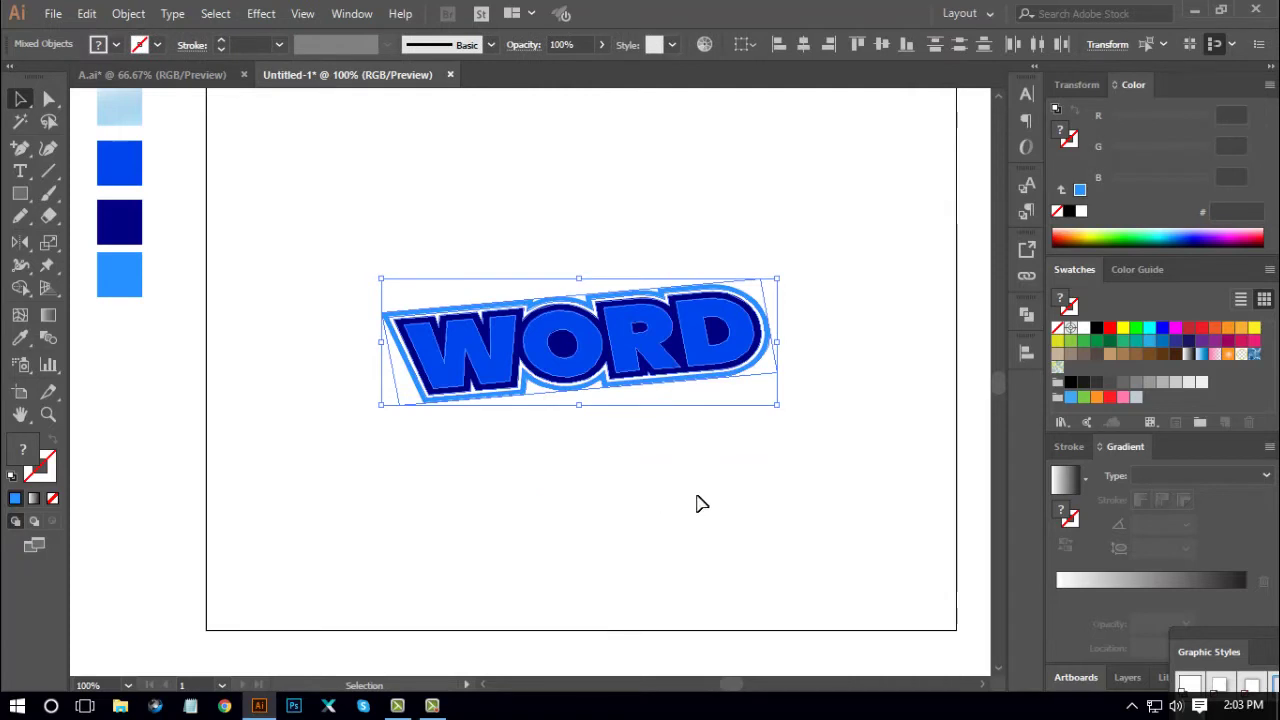
# Move the leftover rectangle below the lettering and reselect the WORD group
pyautogui.click(571, 429)
pyautogui.moveTo(545, 396); pyautogui.dragTo(602, 513)
pyautogui.click(680, 446)
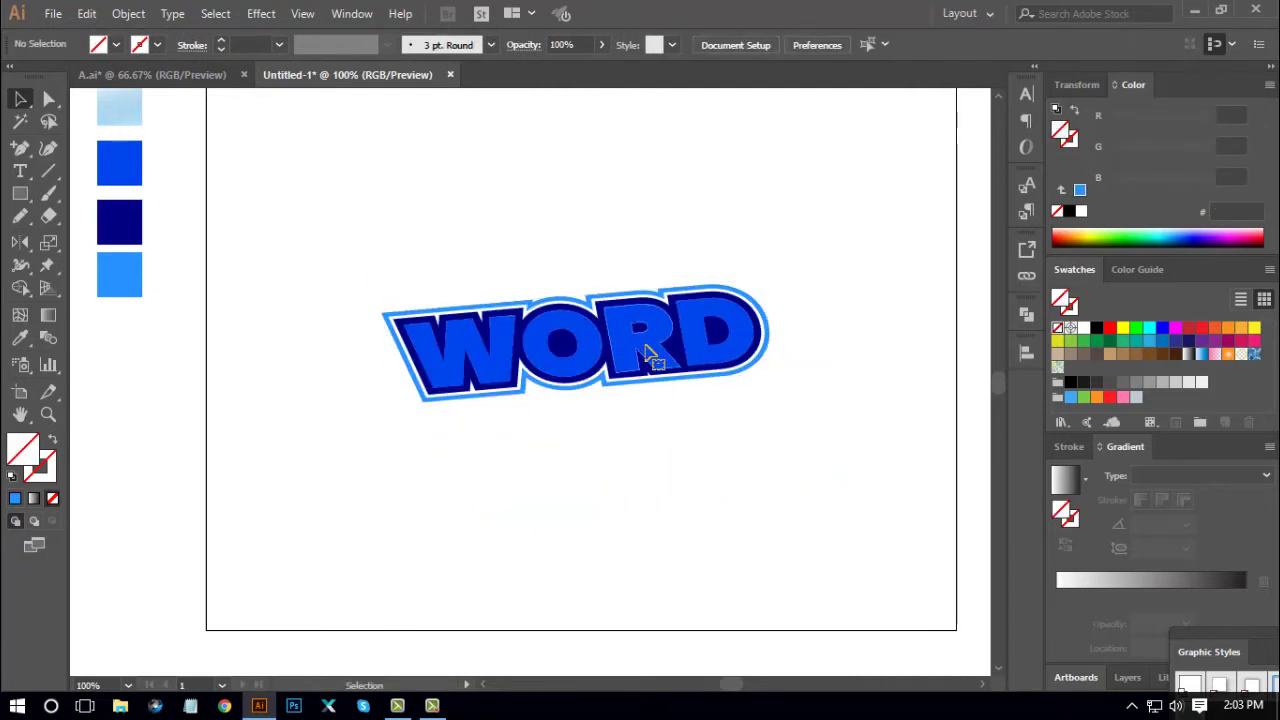
pyautogui.click(651, 354)
pyautogui.click(686, 471)
pyautogui.click(570, 368)
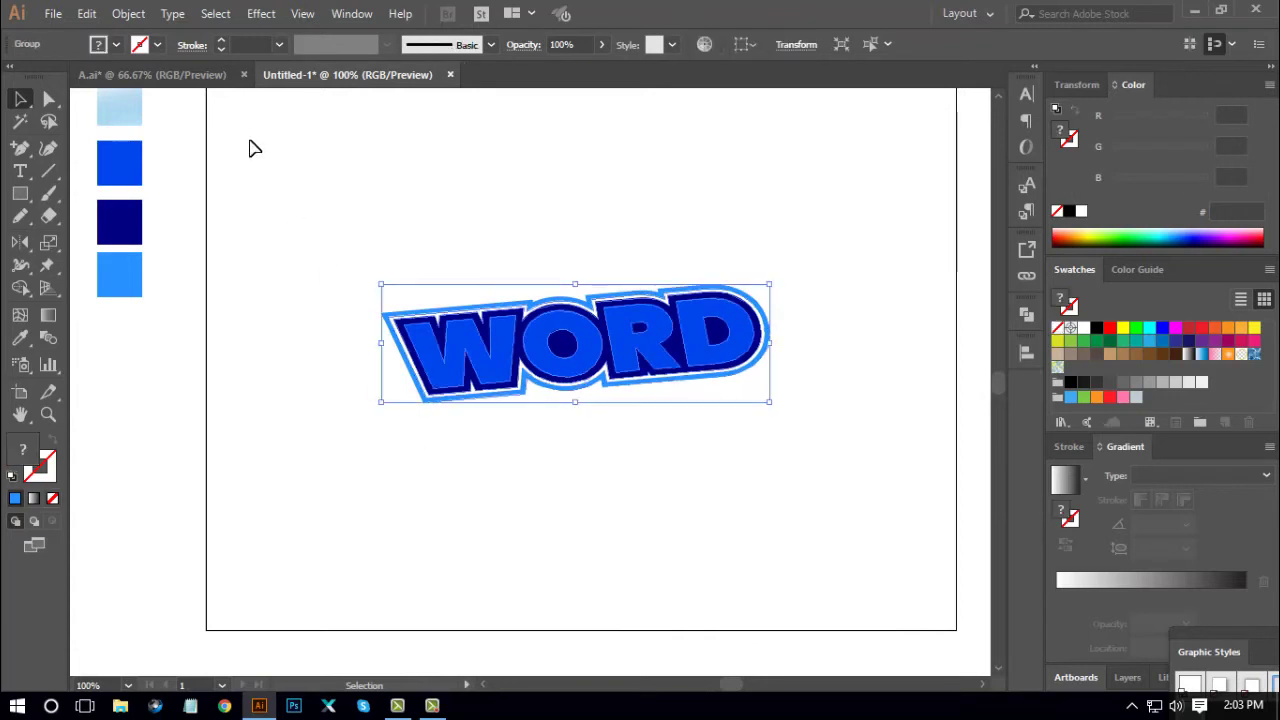
# Apply an Arc warp to WORD and set its bend to 6%
pyautogui.click(258, 14)
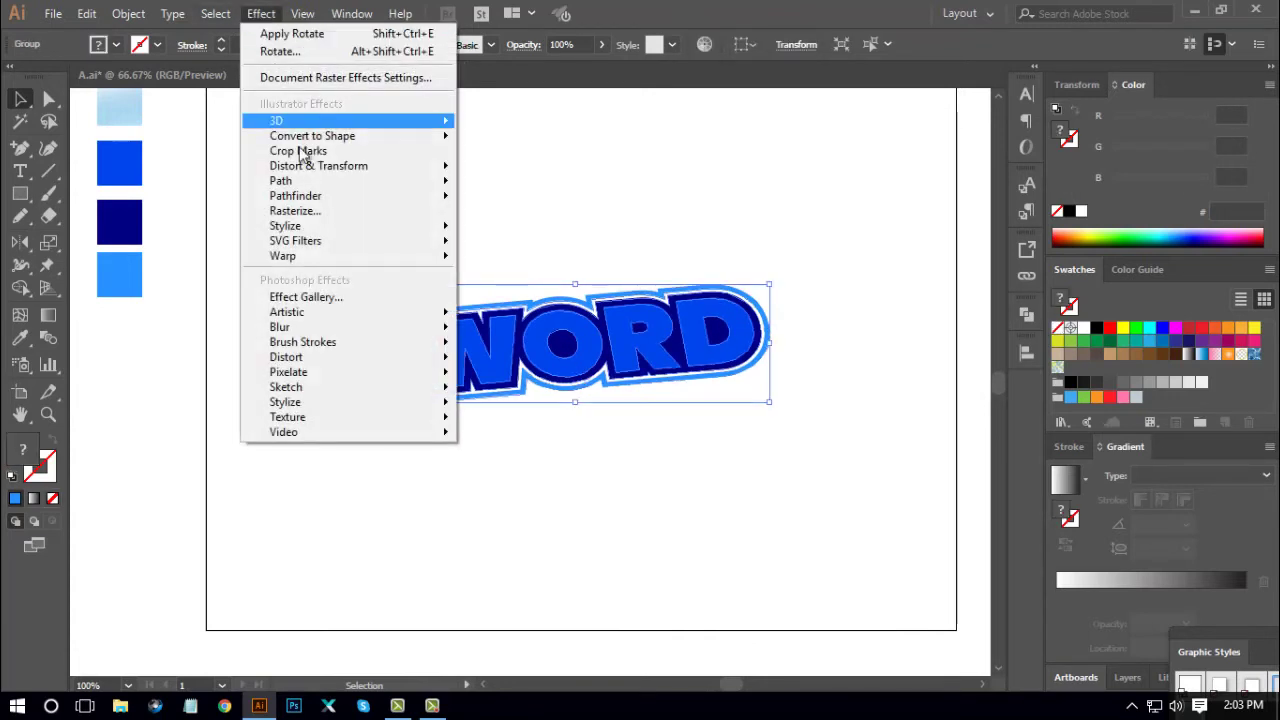
pyautogui.moveTo(310, 263)
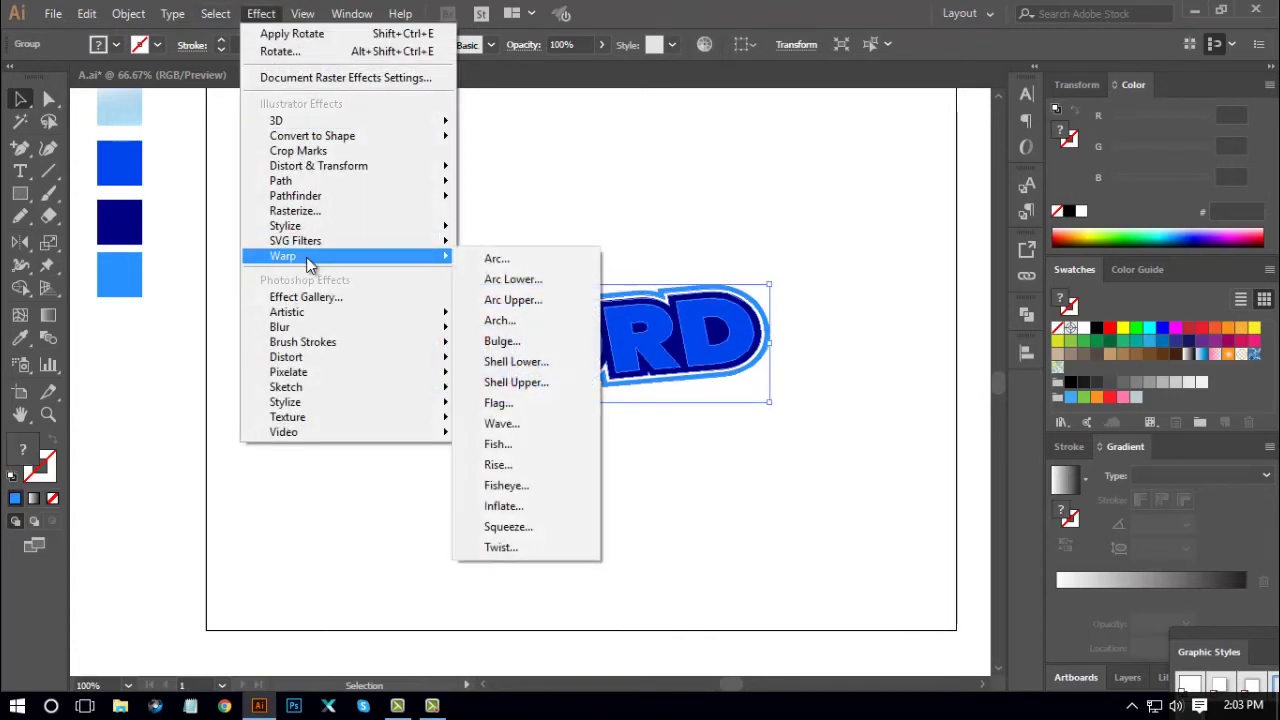
pyautogui.click(495, 260)
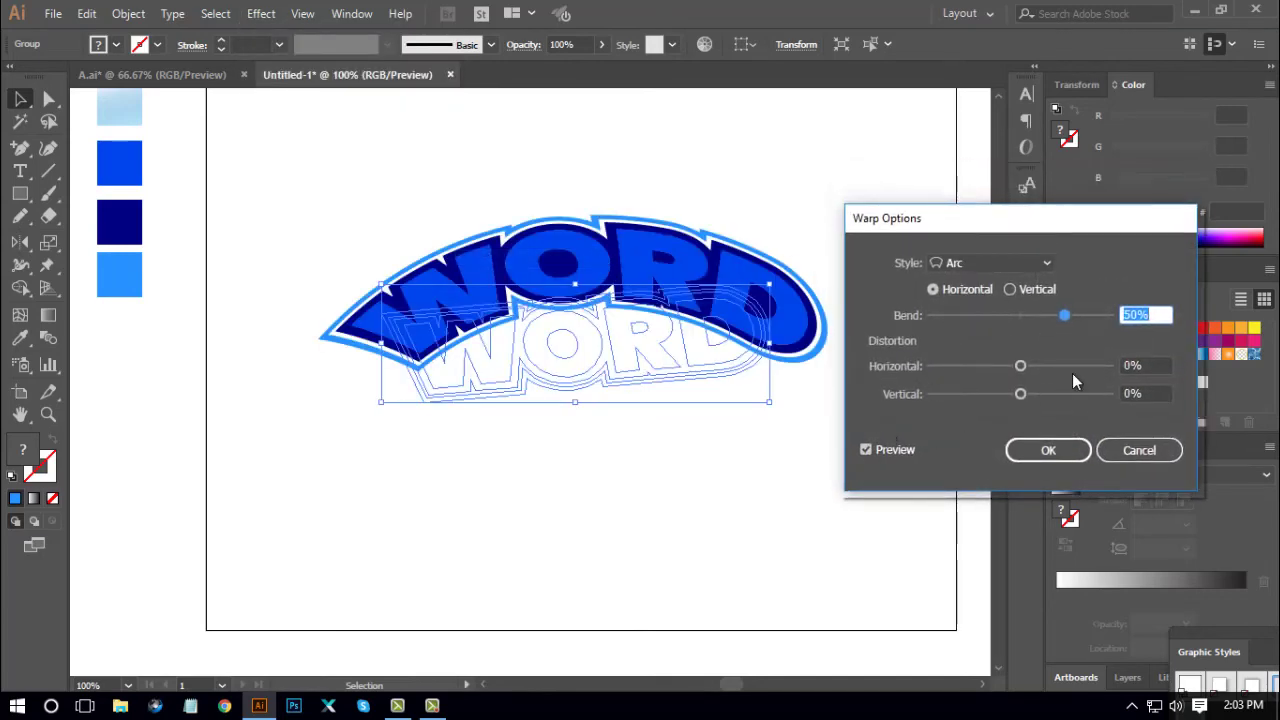
pyautogui.moveTo(1067, 313); pyautogui.dragTo(1031, 322)
pyautogui.doubleClick(1135, 315)
pyautogui.press('Down')
pyautogui.press('Down')
pyautogui.press('Down')
pyautogui.press('Down')
pyautogui.press('Down')
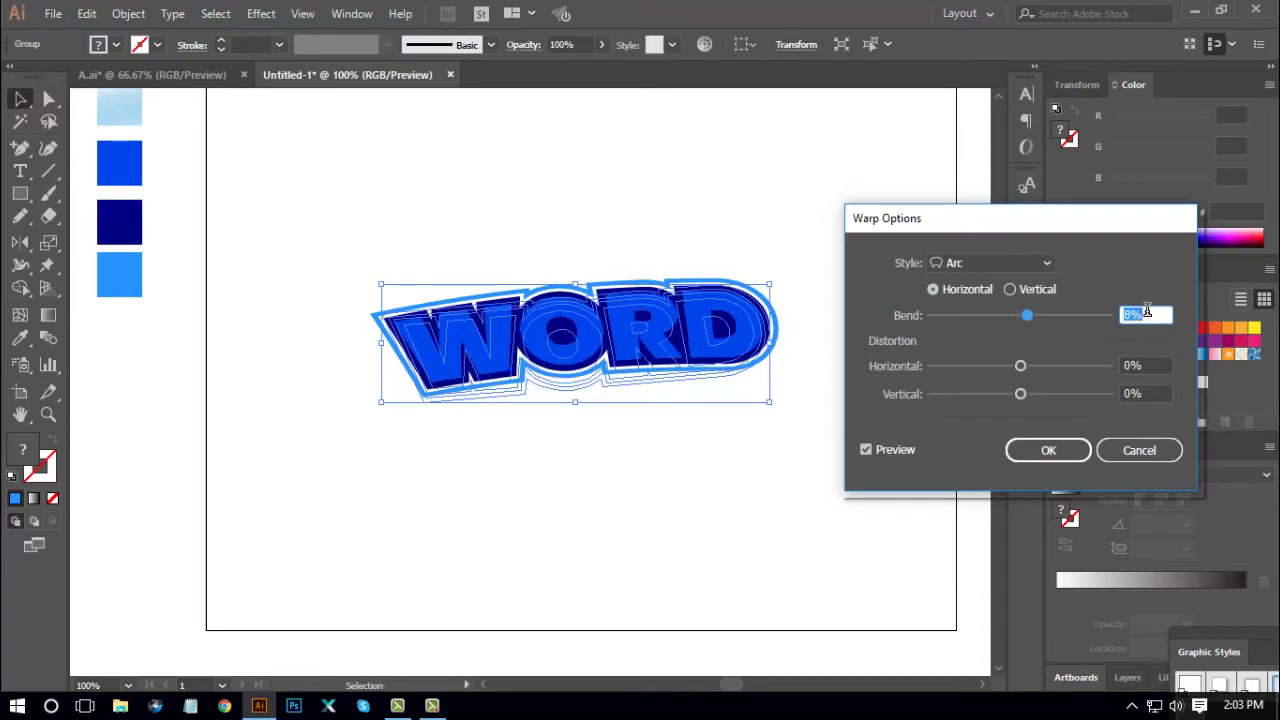
pyautogui.press('Up')
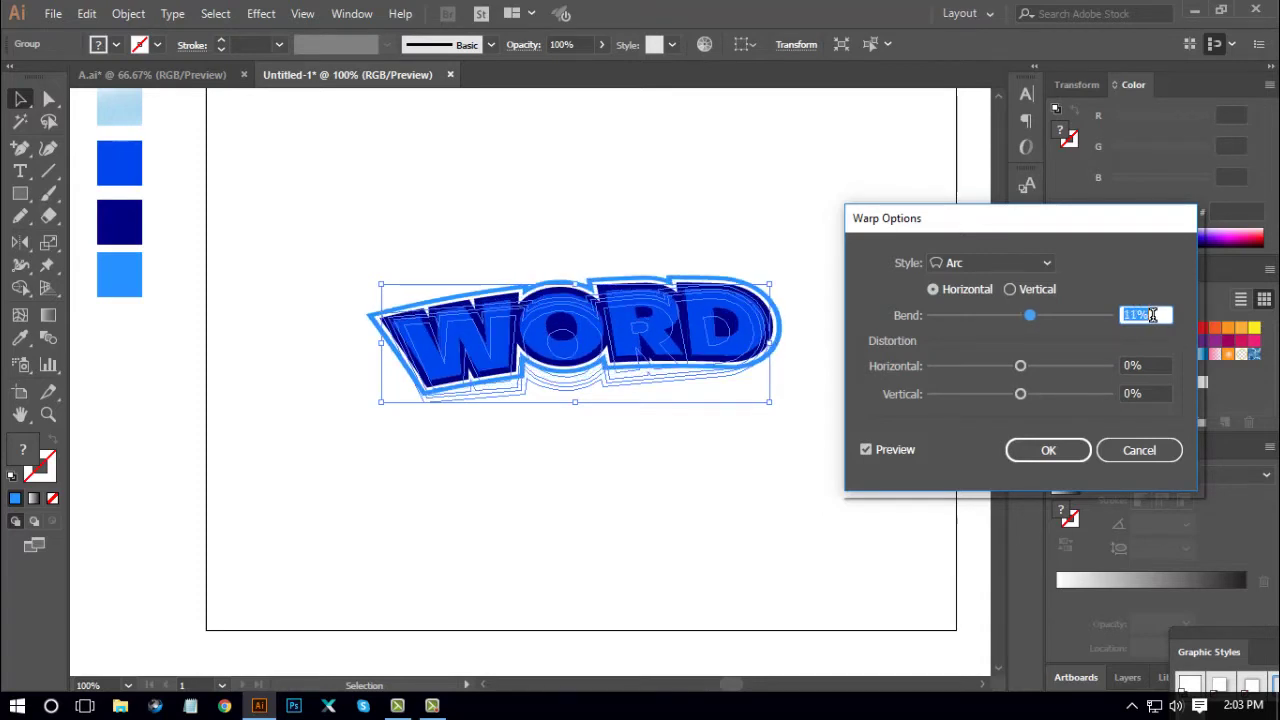
pyautogui.press('Down')
pyautogui.press('Down')
pyautogui.press('Down')
pyautogui.press('Down')
pyautogui.press('Down')
pyautogui.press('Down')
pyautogui.press('Down')
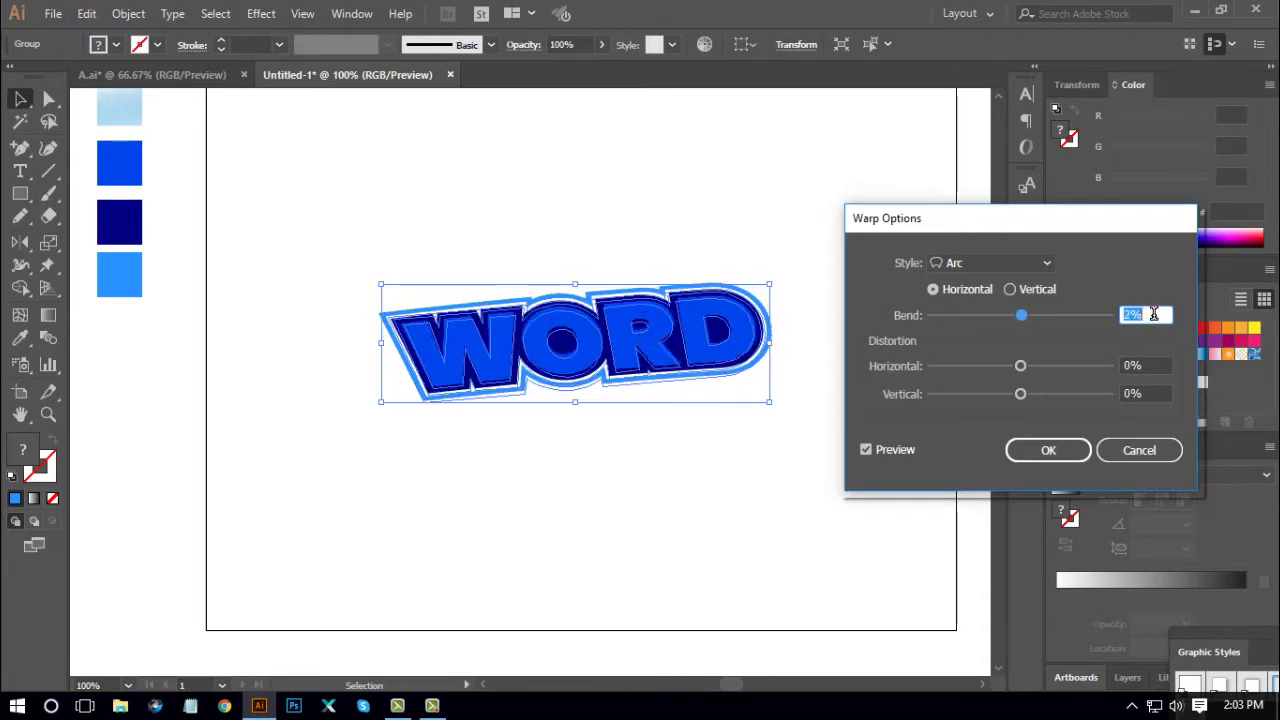
pyautogui.press('Up')
pyautogui.press('Up')
pyautogui.press('Up')
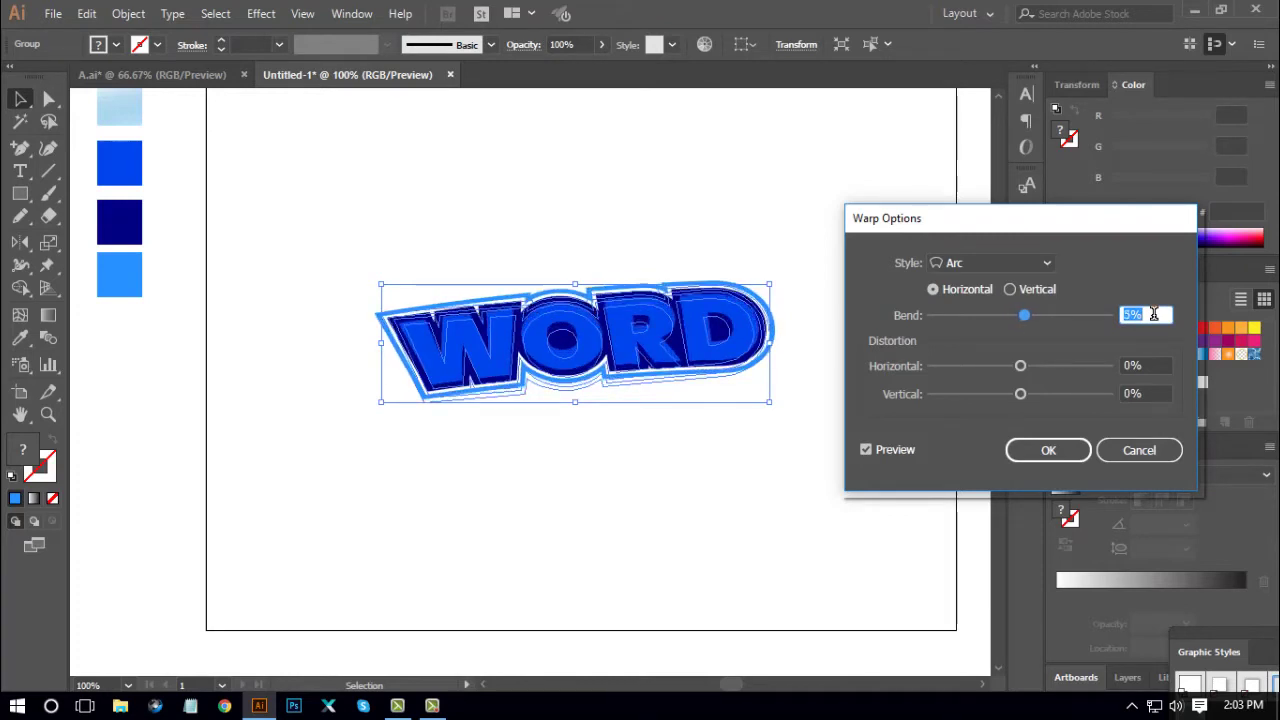
pyautogui.press('Up')
pyautogui.press('Up')
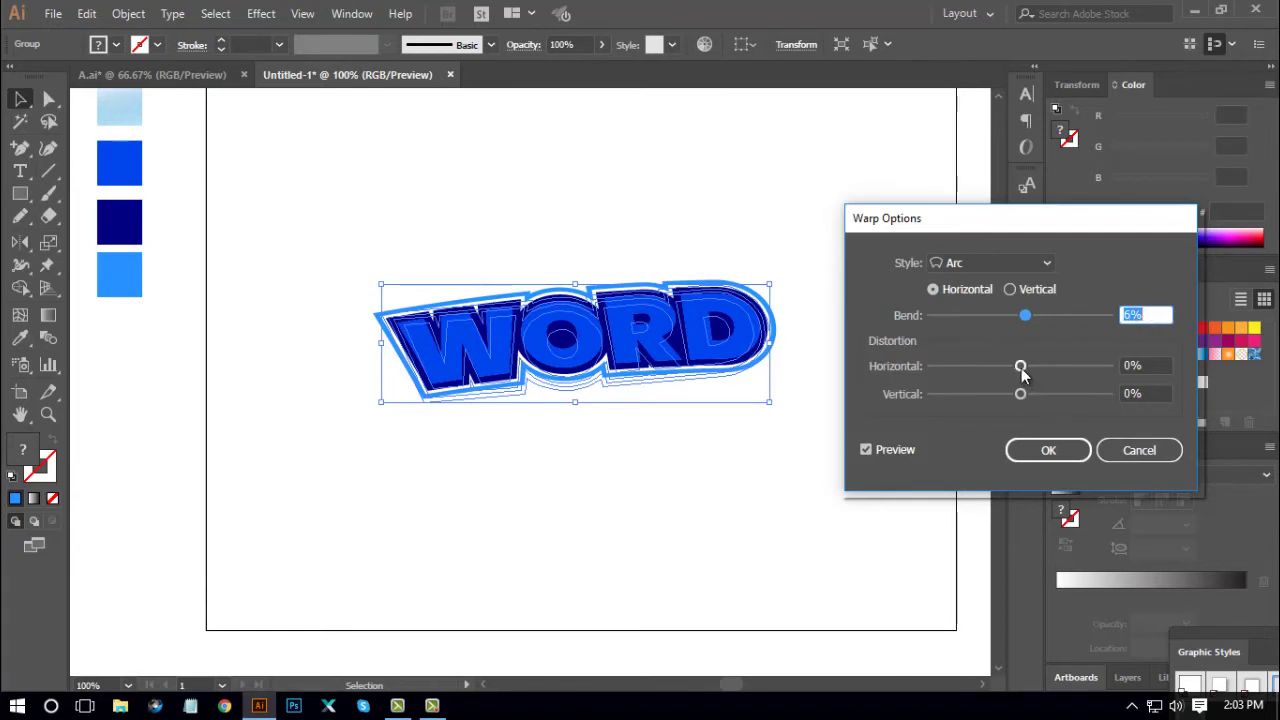
# Set the Arc warp's horizontal distortion to -11% and confirm it
pyautogui.scroll(-4, 1135, 365)
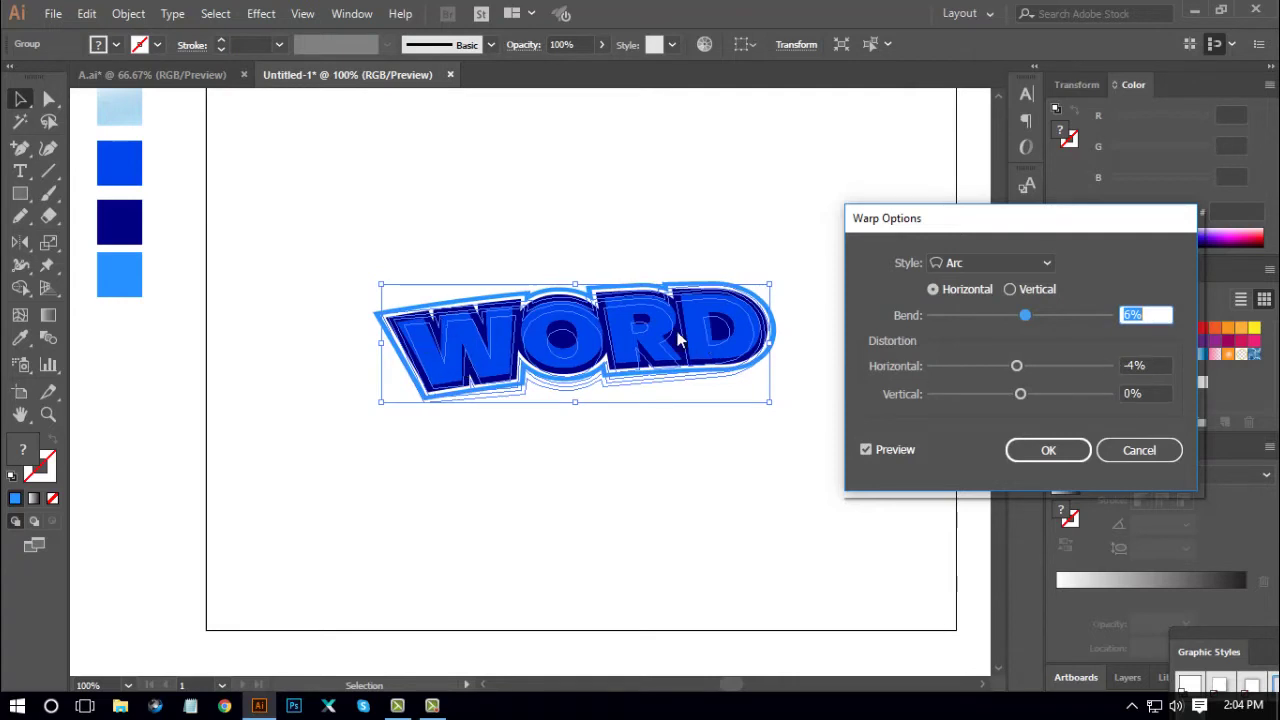
pyautogui.scroll(-7, 1152, 365)
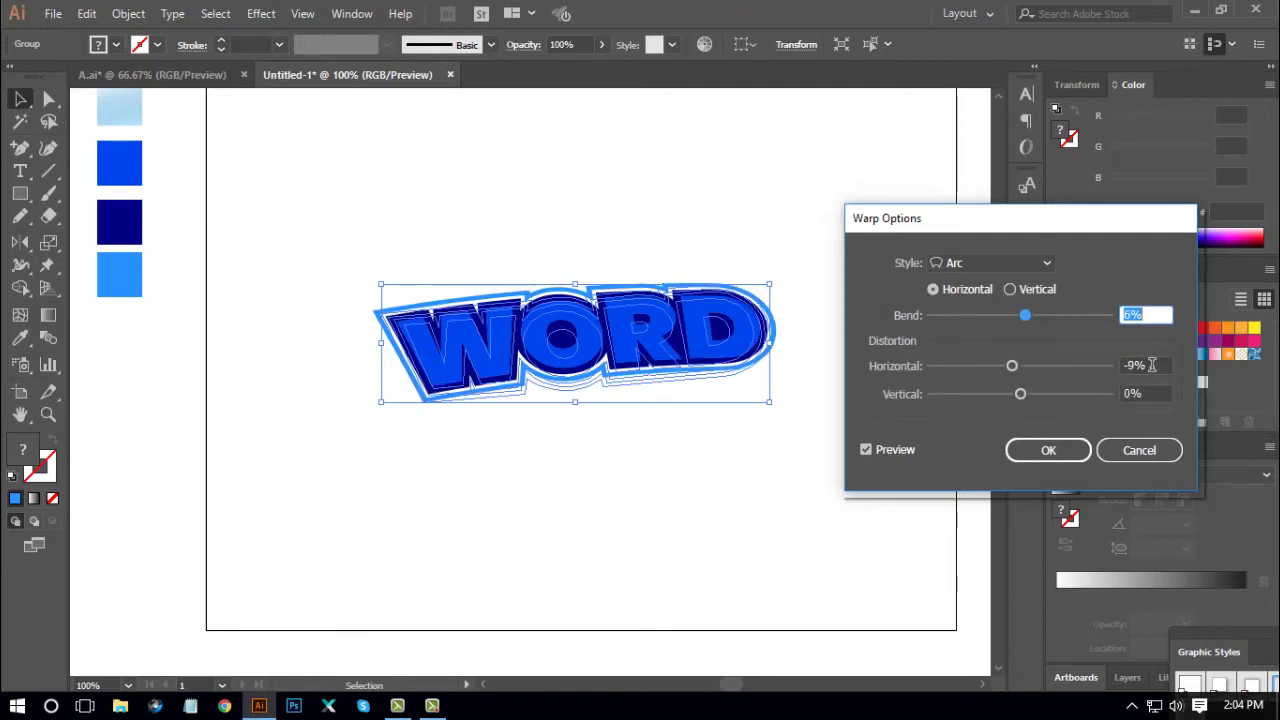
pyautogui.scroll(-2, 1152, 365)
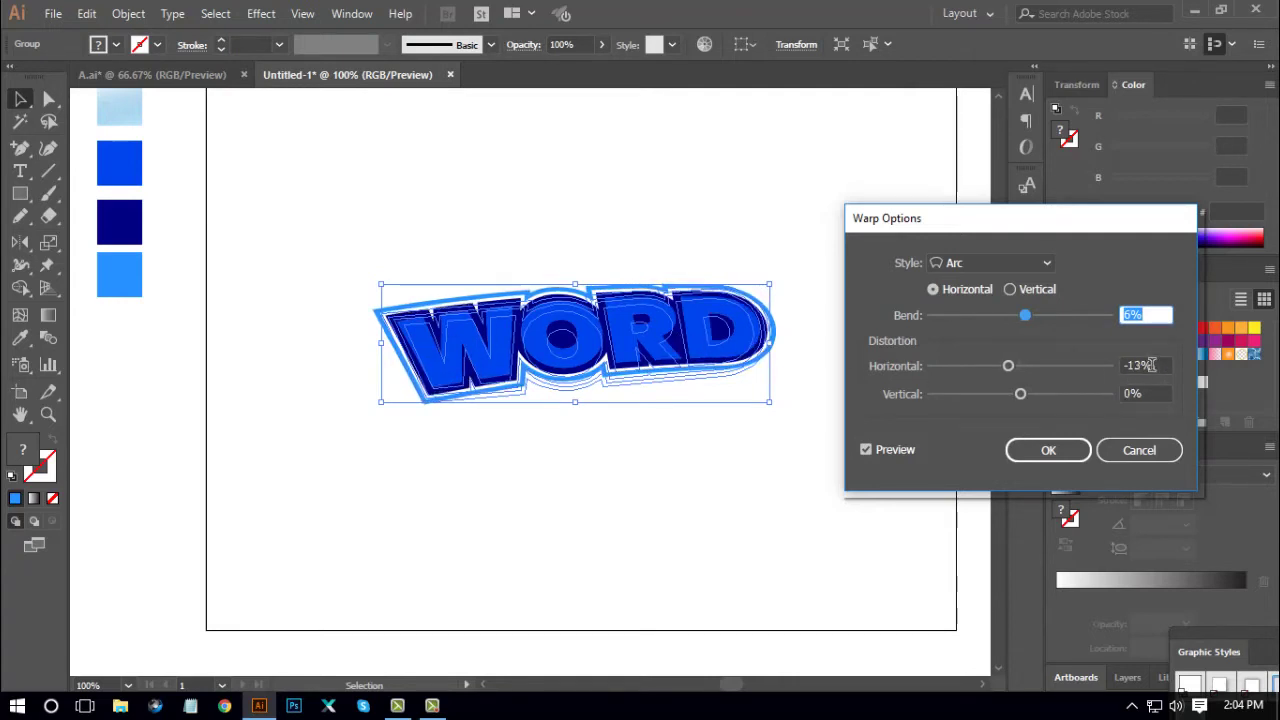
pyautogui.scroll(2, 1152, 365)
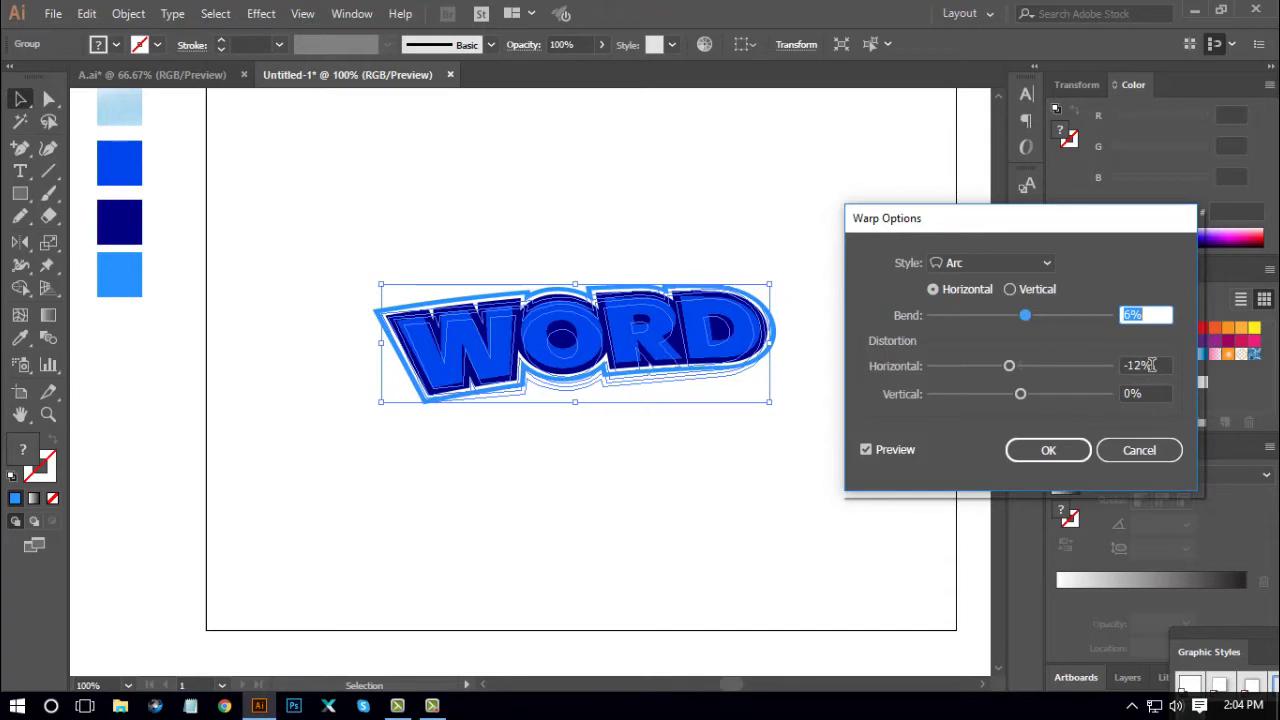
pyautogui.click(1070, 452)
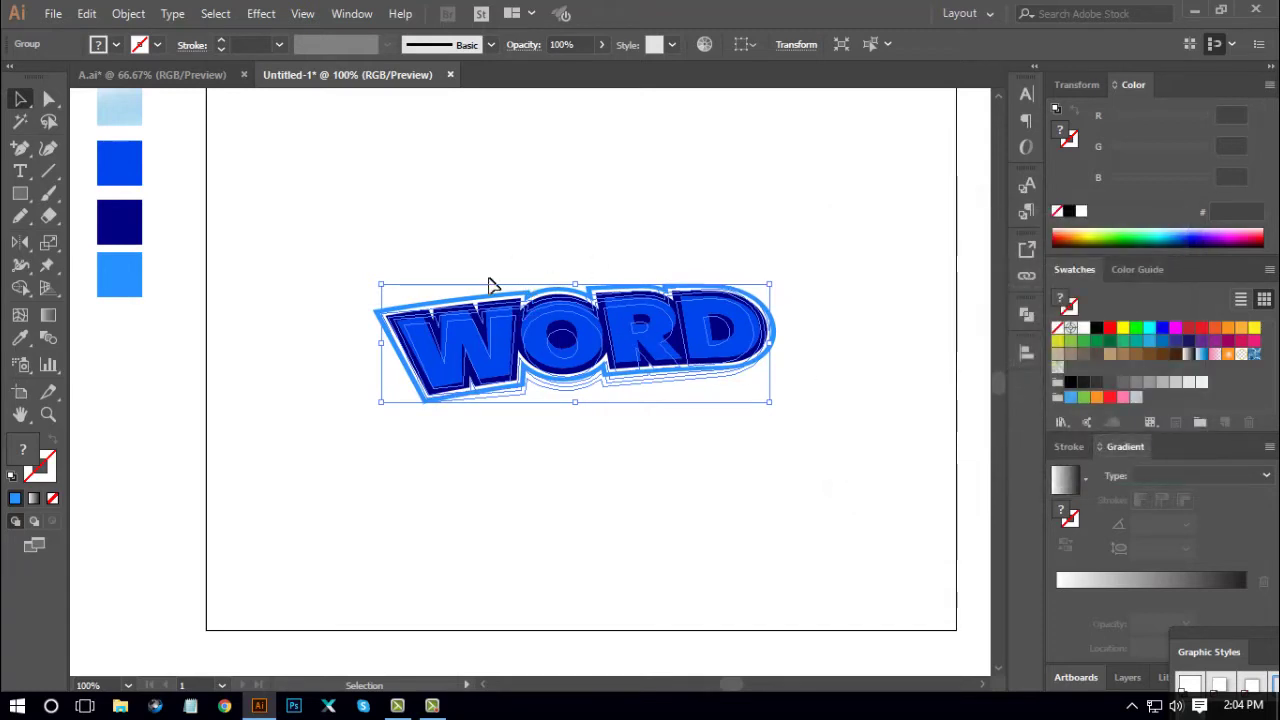
# Expand the appearance of the warped WORD into plain shapes
pyautogui.click(130, 17)
pyautogui.click(232, 230)
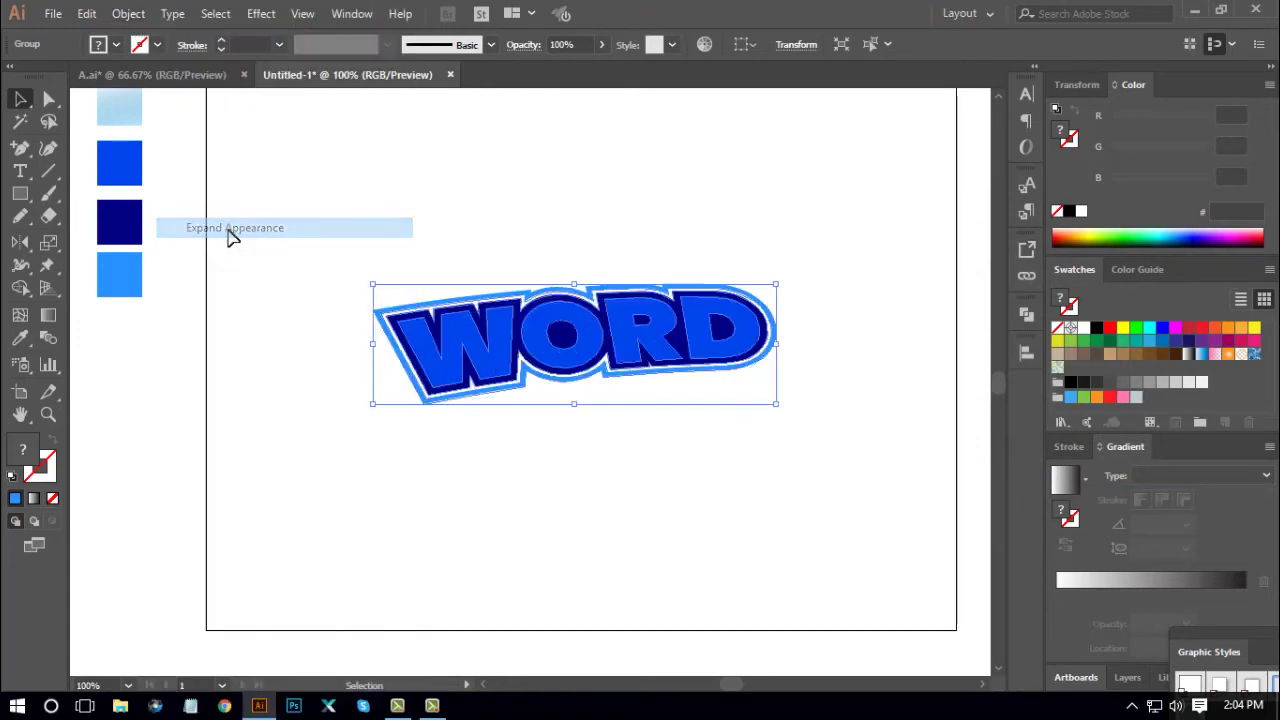
pyautogui.click(652, 483)
pyautogui.click(643, 337)
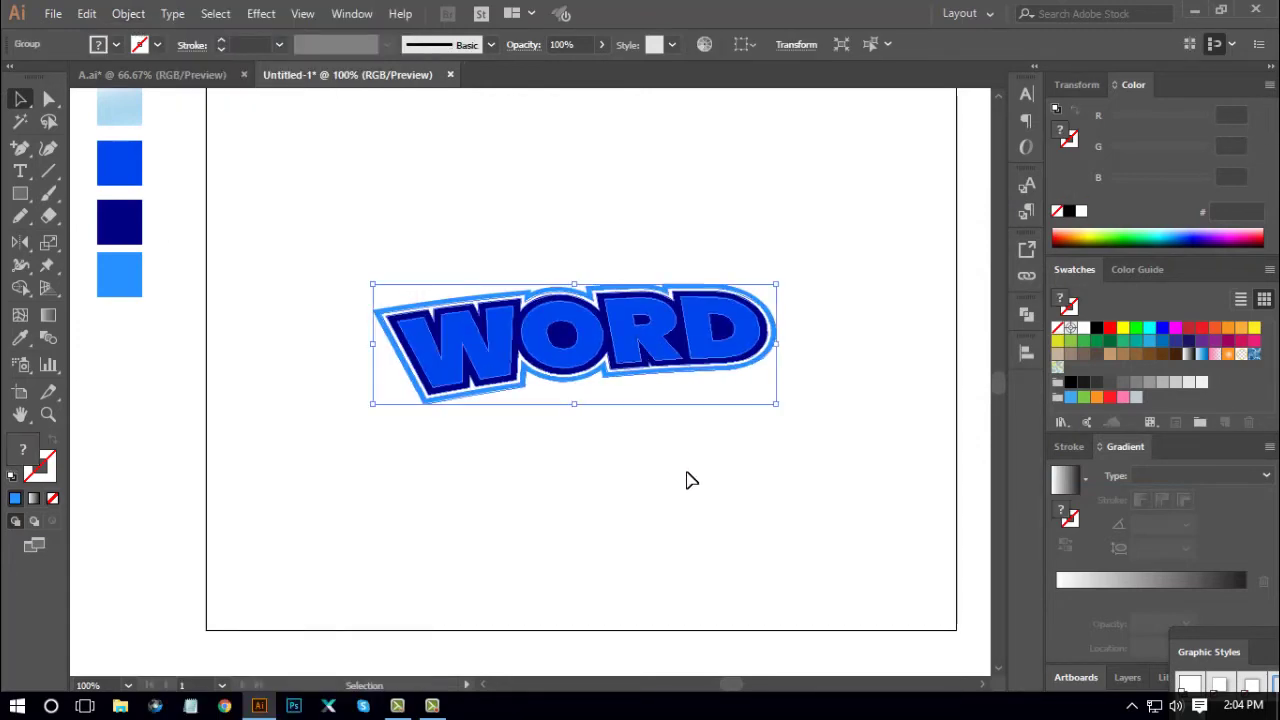
pyautogui.click(689, 481)
pyautogui.hotkey('ctrl', '-')
pyautogui.hotkey('ctrl', '-')
pyautogui.hotkey('ctrl', '-')
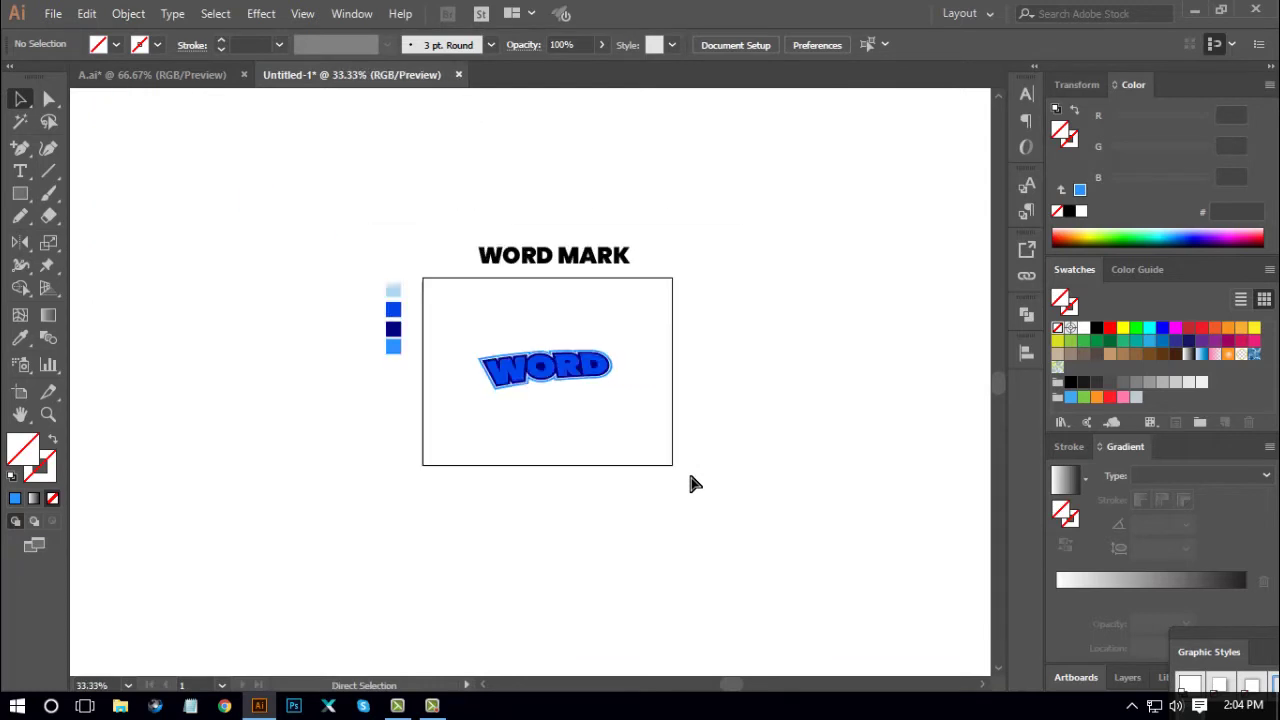
pyautogui.hotkey('ctrl', '+')
pyautogui.hotkey('ctrl', '+')
pyautogui.hotkey('ctrl', '+')
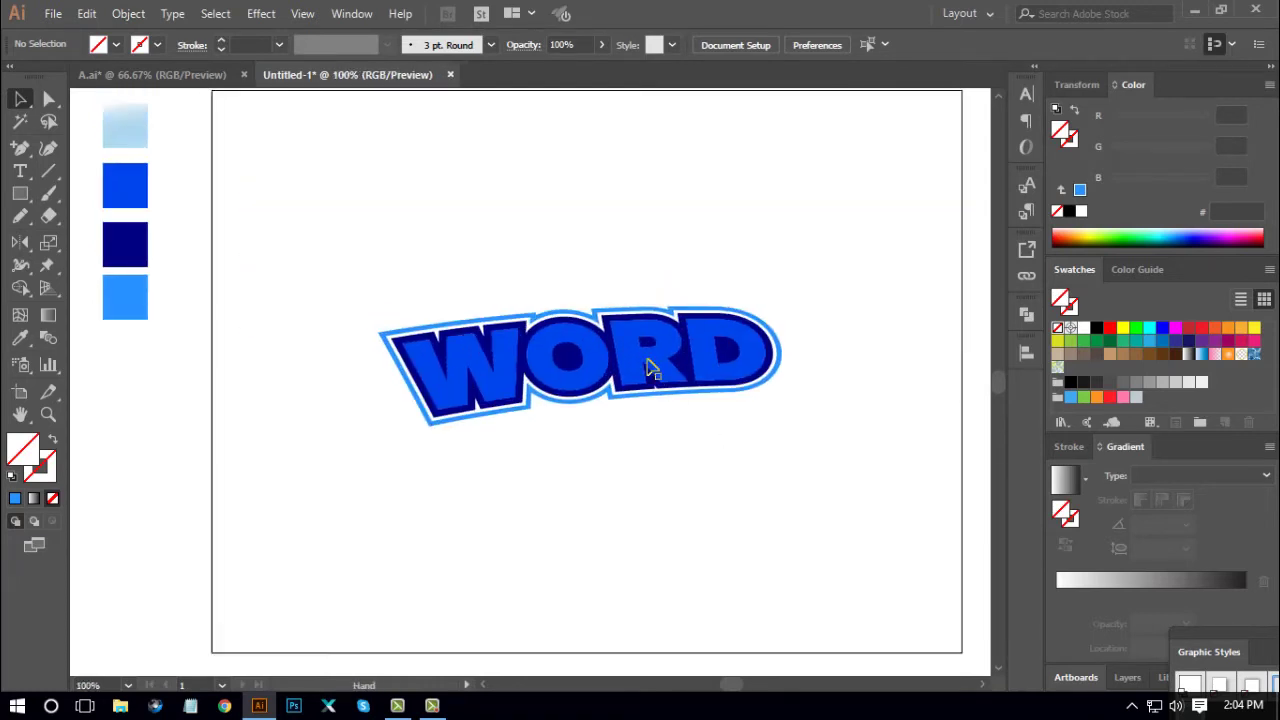
# Ungroup the expanded WORD art so letters like D and W select individually
pyautogui.click(651, 363)
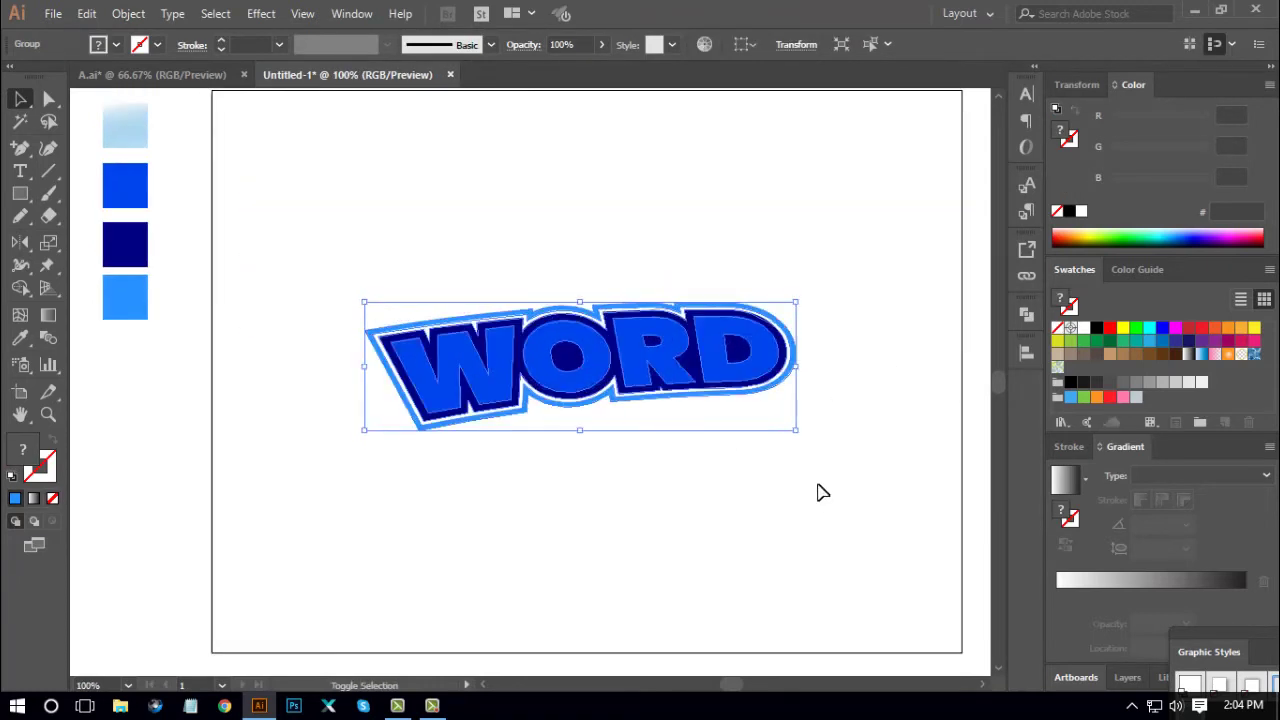
pyautogui.click(760, 477)
pyautogui.moveTo(760, 477); pyautogui.dragTo(766, 467)
pyautogui.click(668, 360)
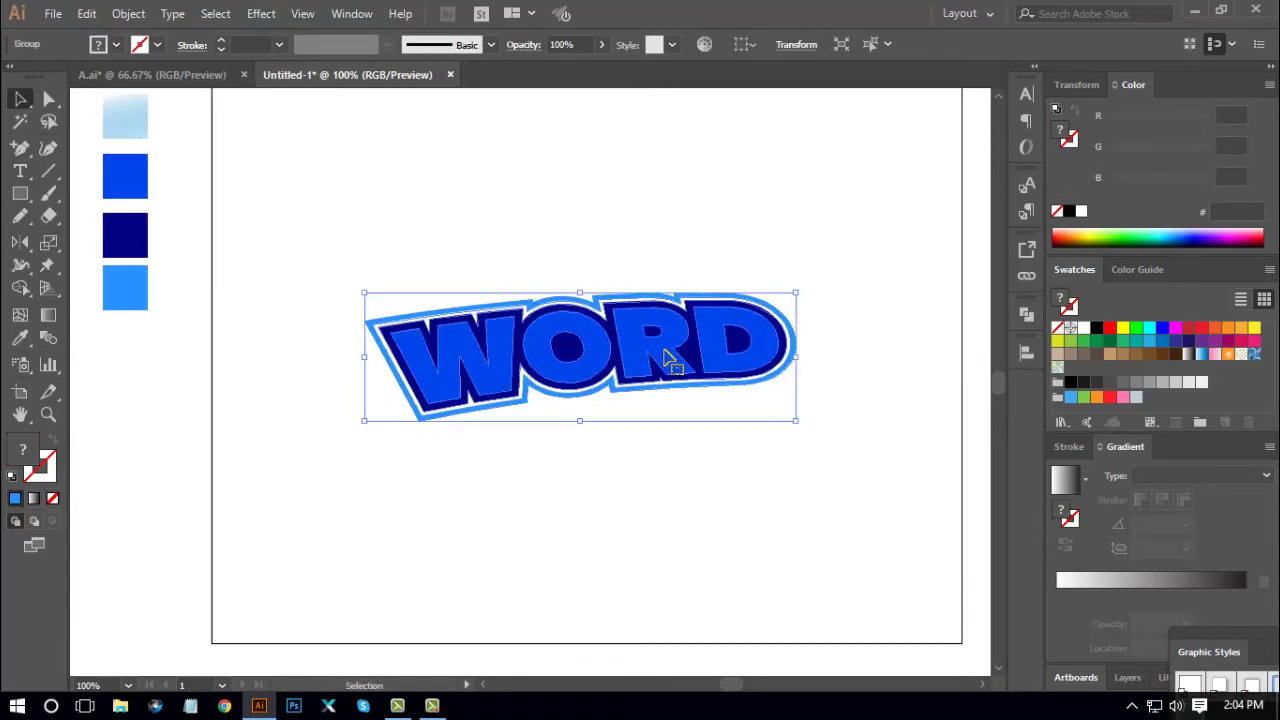
pyautogui.rightClick(668, 360)
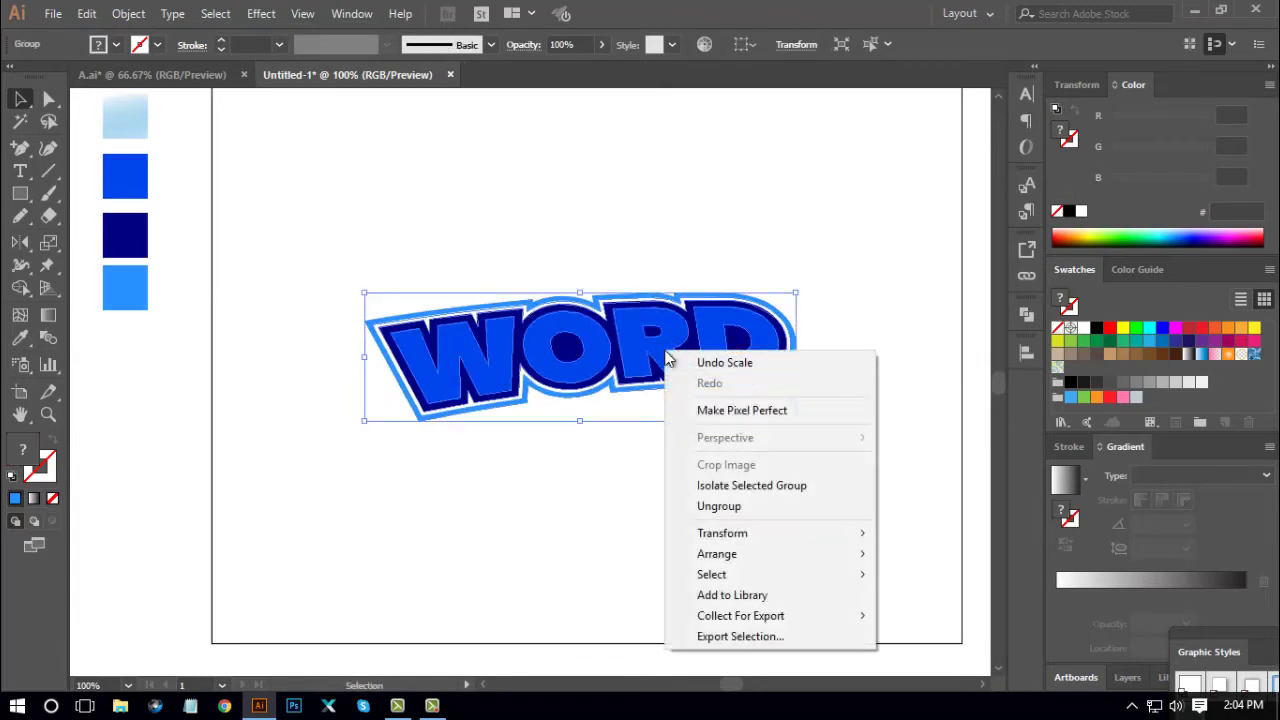
pyautogui.click(728, 503)
pyautogui.click(692, 375)
pyautogui.click(710, 335)
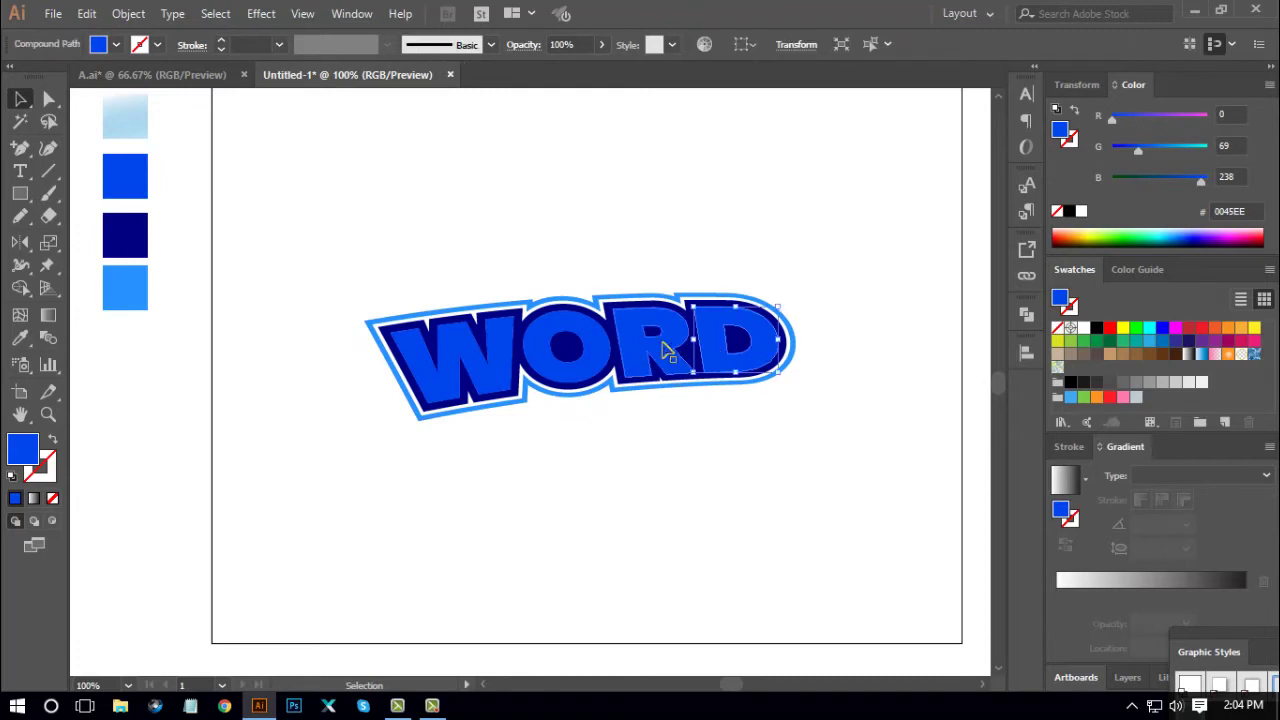
pyautogui.click(491, 343)
pyautogui.click(626, 490)
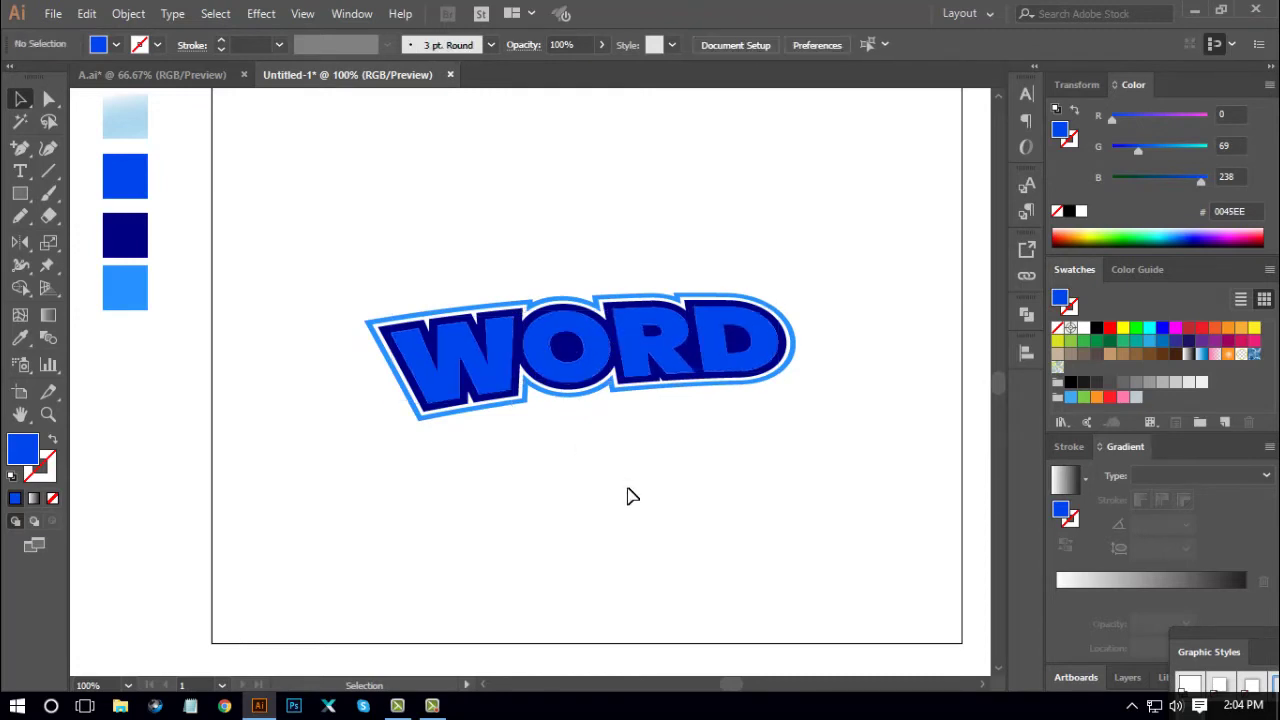
pyautogui.click(20, 194)
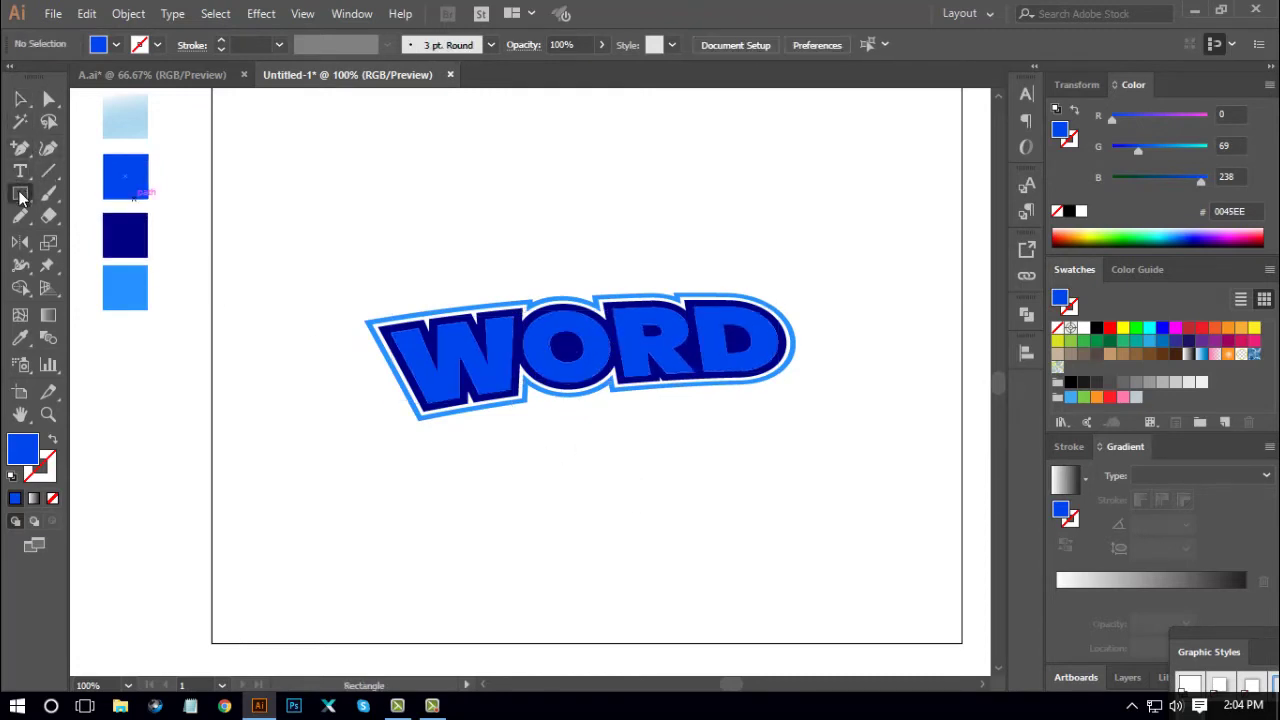
# Draw a large ellipse over the top half of WORD
pyautogui.moveTo(20, 194); pyautogui.dragTo(100, 238)
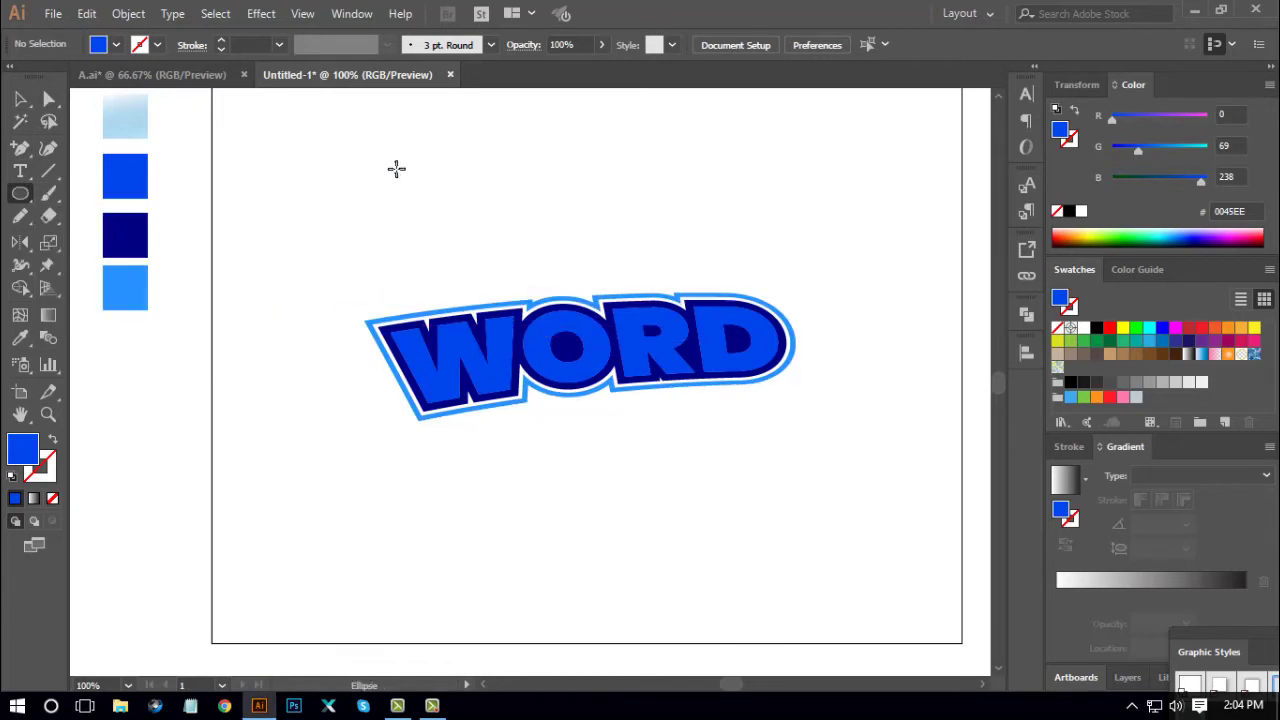
pyautogui.moveTo(392, 156); pyautogui.dragTo(827, 379)
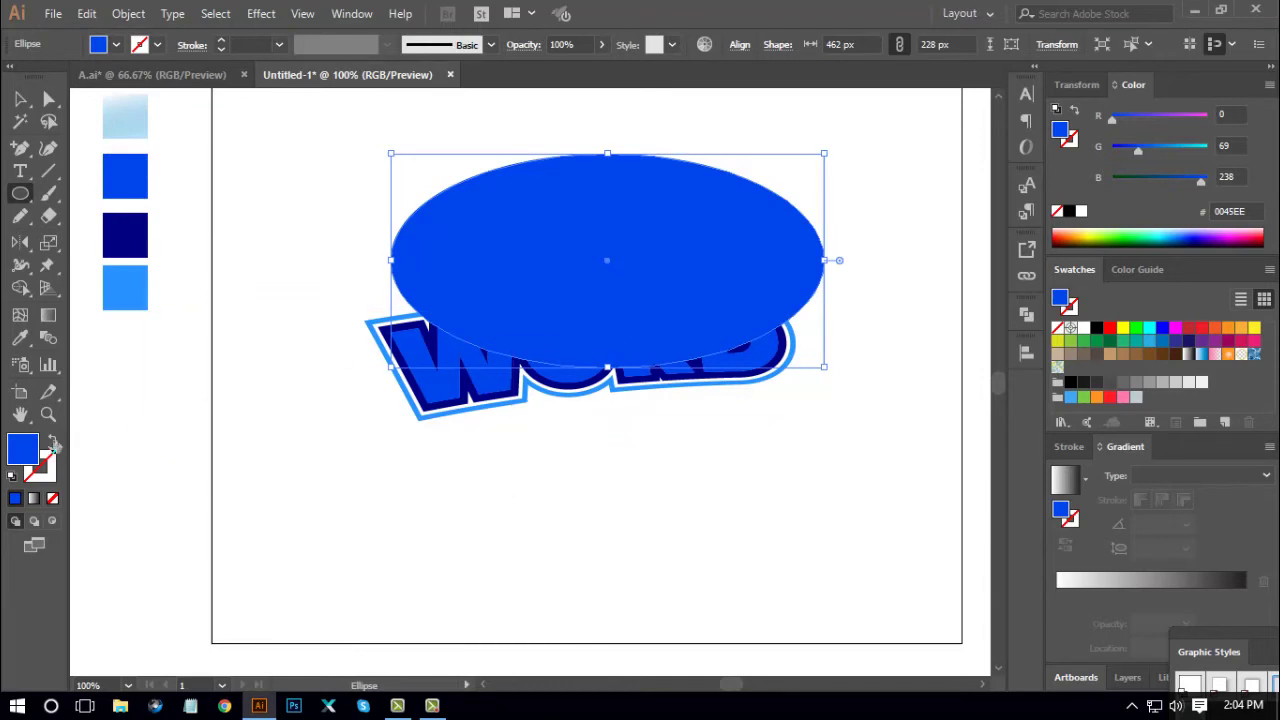
pyautogui.click(53, 443)
pyautogui.click(20, 99)
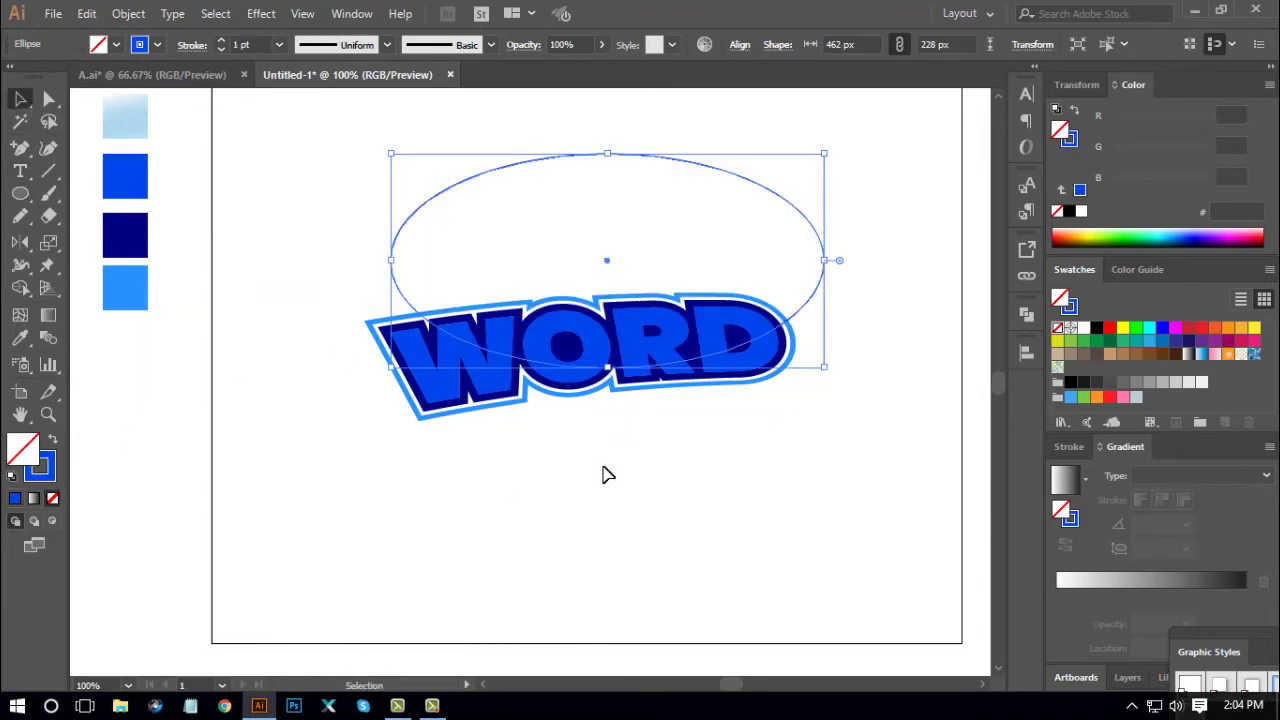
pyautogui.click(607, 474)
pyautogui.moveTo(808, 471); pyautogui.dragTo(786, 466)
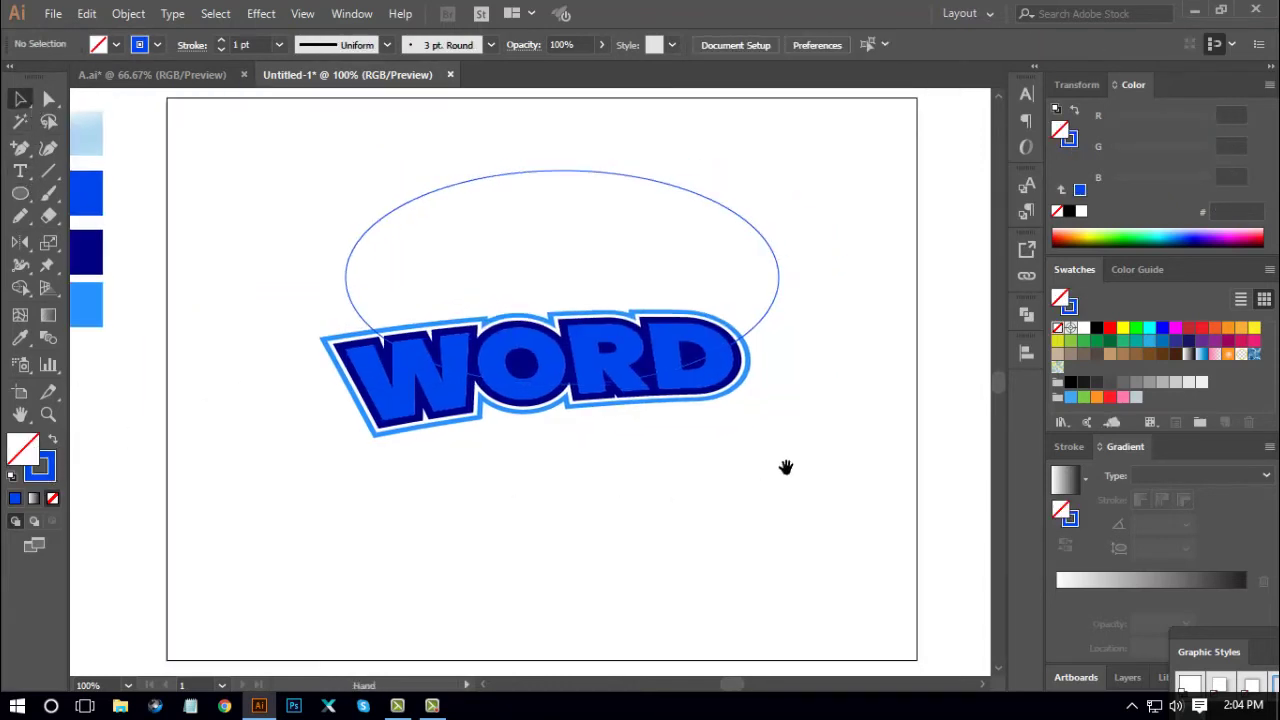
# Tilt the ellipse a few degrees, nudge it up-left, and fill it blue #0045EE
pyautogui.click(774, 300)
pyautogui.moveTo(788, 162); pyautogui.dragTo(848, 255)
pyautogui.click(766, 371)
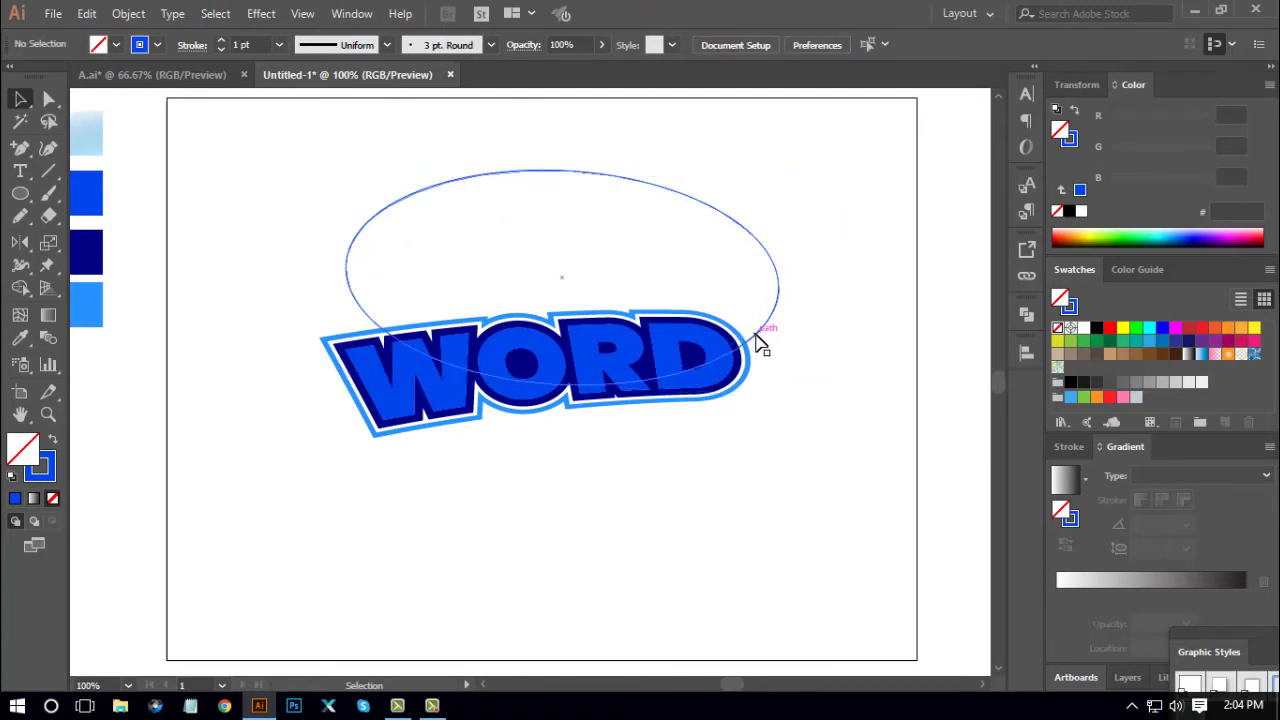
pyautogui.moveTo(757, 342)
pyautogui.mouseDown()
pyautogui.moveTo(744, 333)
pyautogui.moveTo(752, 348)
pyautogui.mouseUp()
pyautogui.click(858, 540)
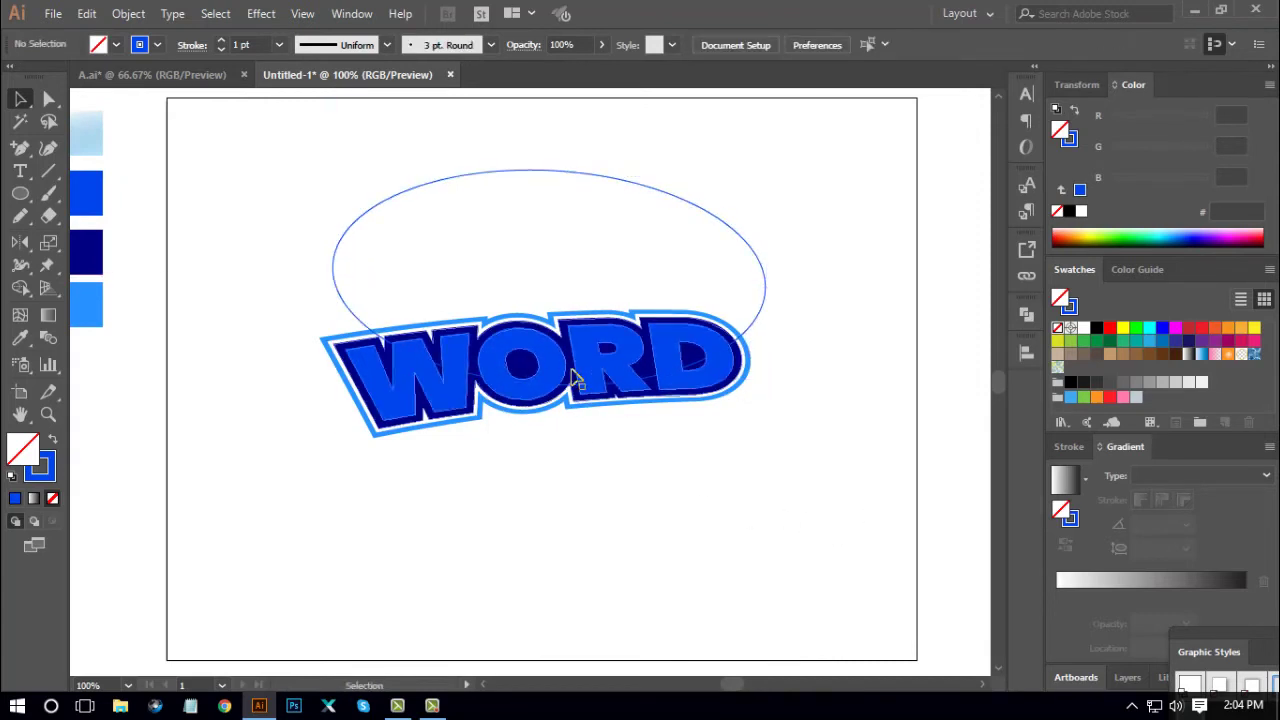
pyautogui.click(766, 306)
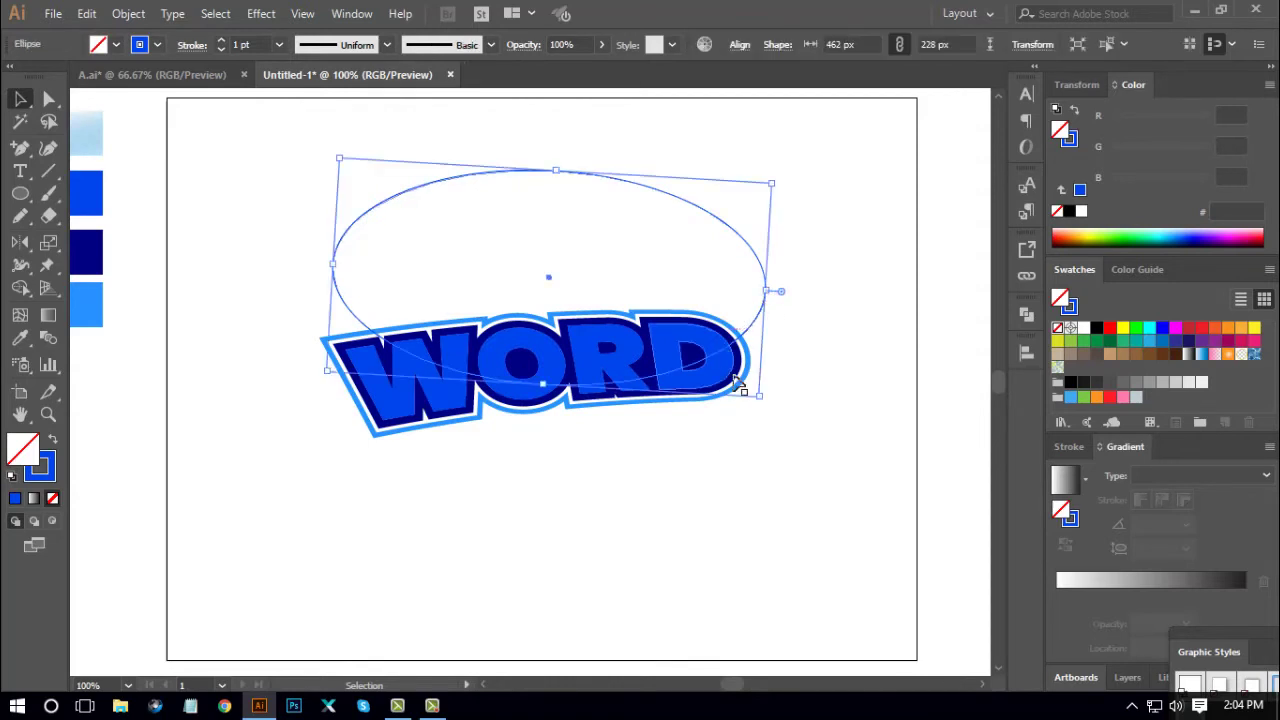
pyautogui.click(53, 441)
pyautogui.hscroll(-3, 289, 389)
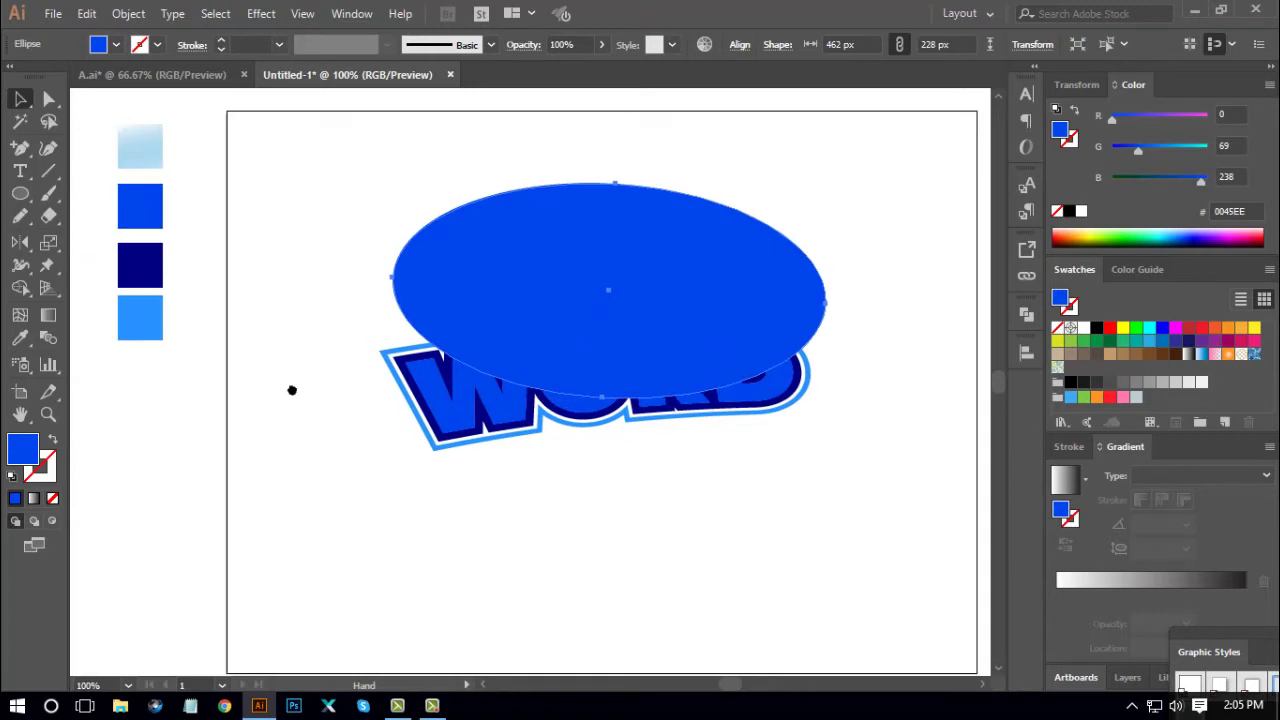
# Colour the ellipse red and select it together with WORD
pyautogui.click(1110, 336)
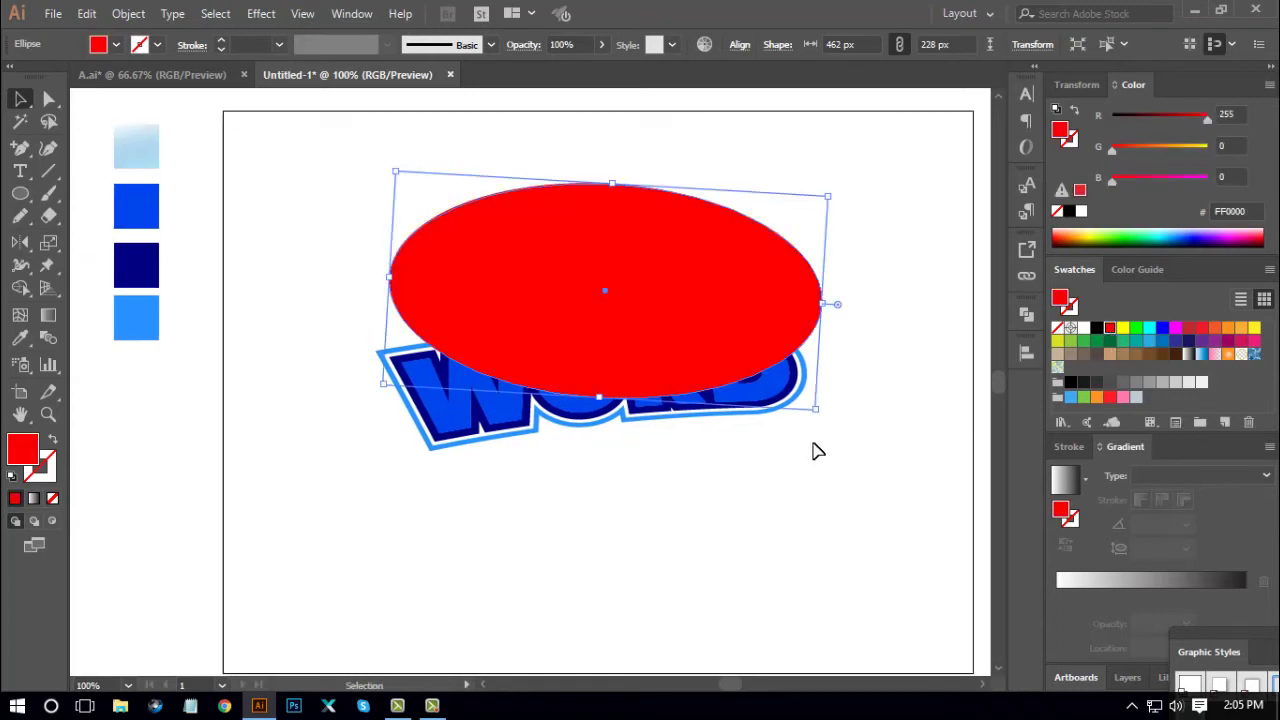
pyautogui.keyDown('shift'); pyautogui.click(765, 400); pyautogui.keyUp('shift')
pyautogui.moveTo(765, 400); pyautogui.dragTo(614, 408)
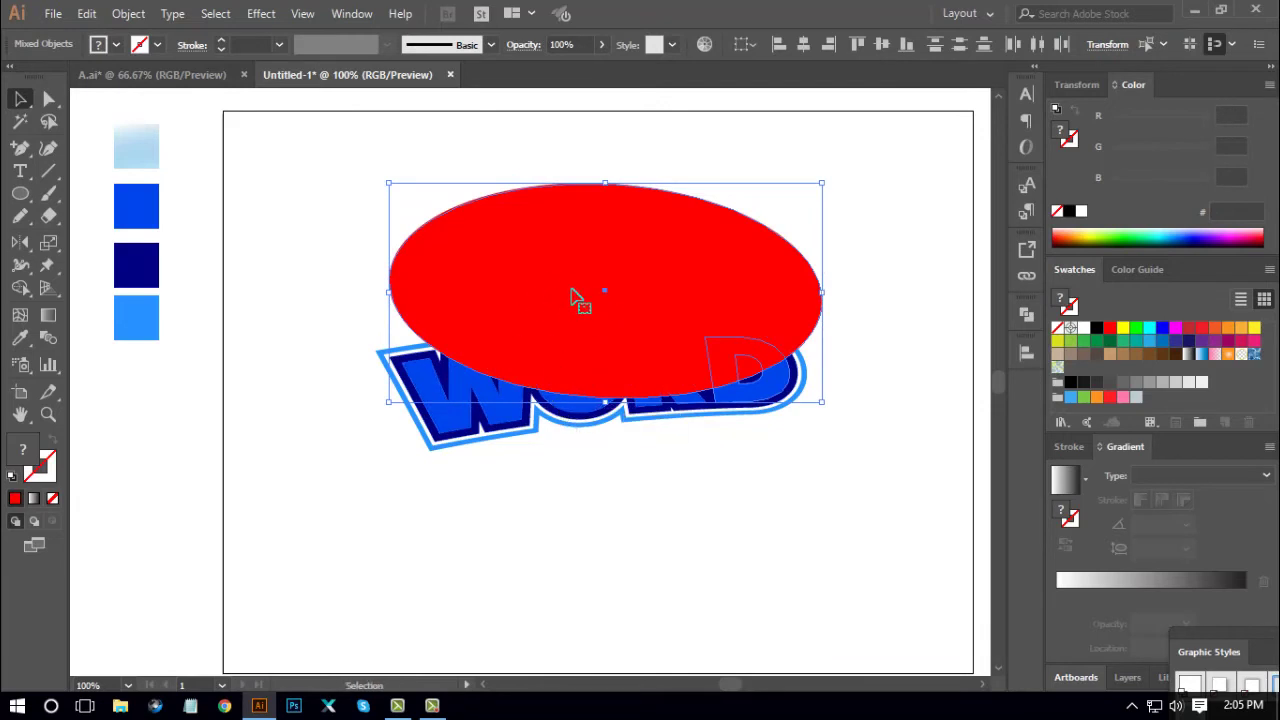
pyautogui.moveTo(755, 392); pyautogui.dragTo(571, 410)
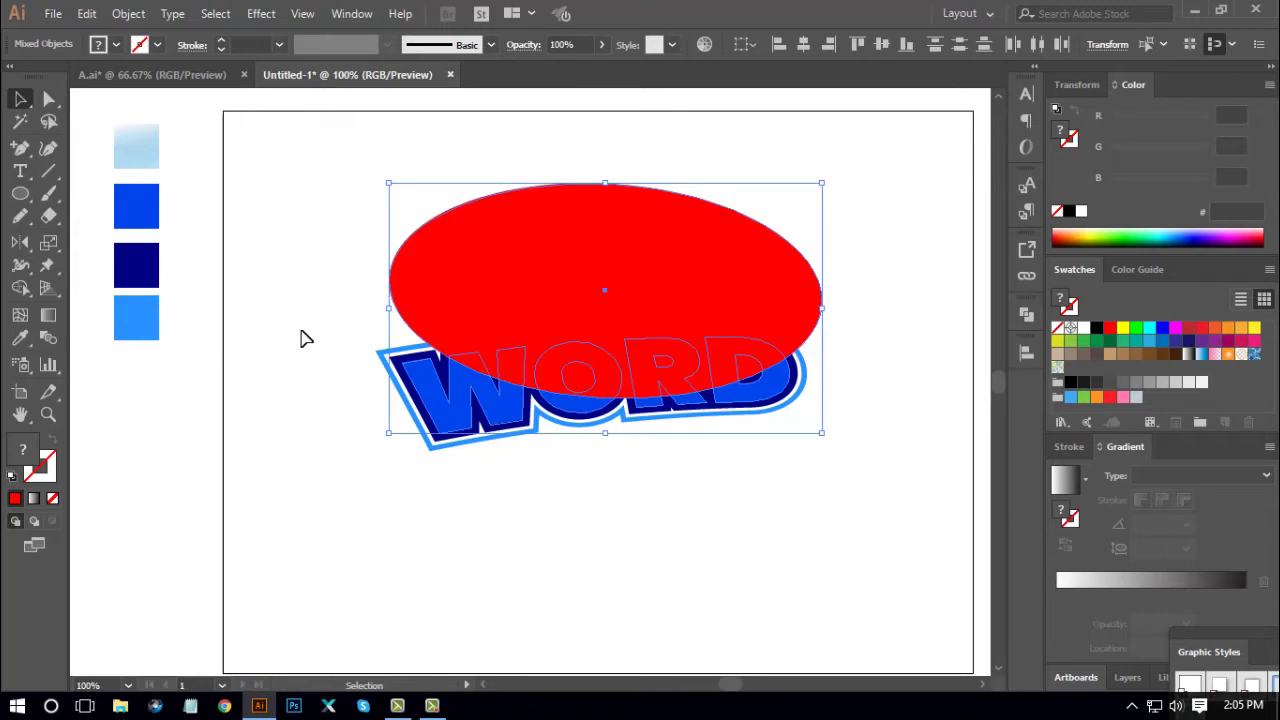
# With Shape Builder, remove the ellipse above WORD, inside the O and D, and under the R
pyautogui.click(20, 287)
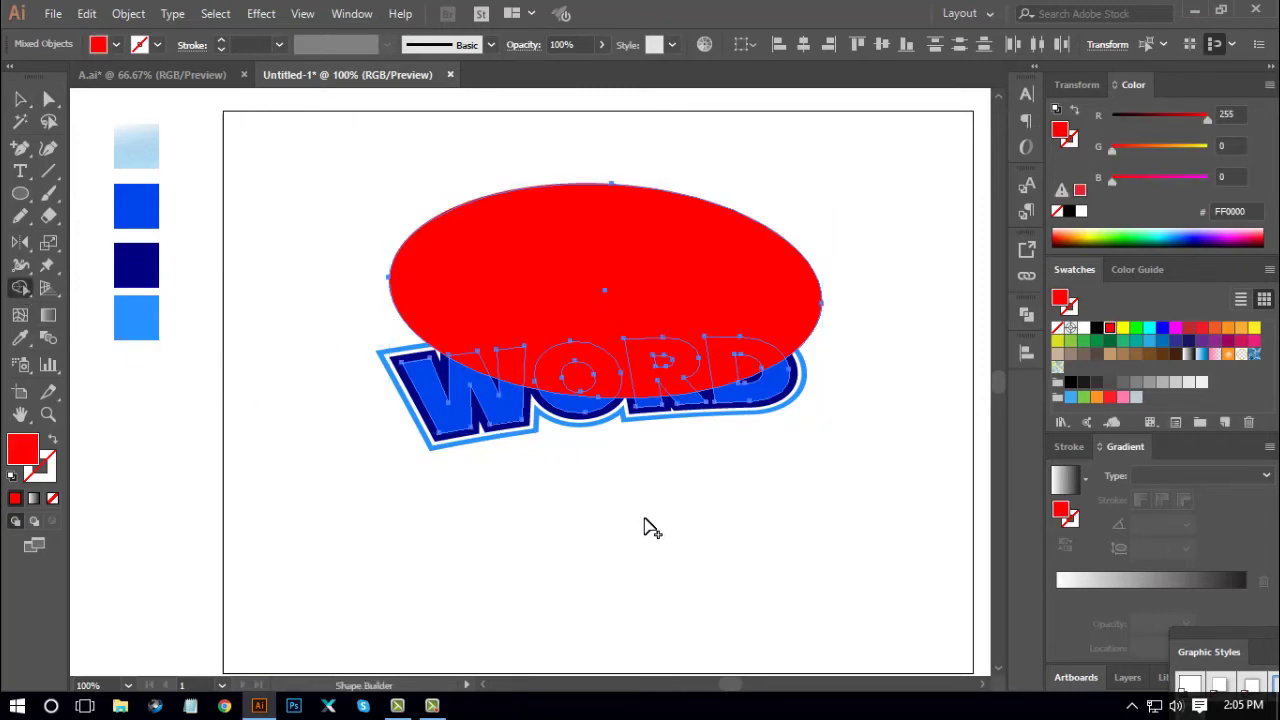
pyautogui.keyDown('alt'); pyautogui.click(537, 260); pyautogui.keyUp('alt')
pyautogui.keyDown('alt'); pyautogui.click(586, 378); pyautogui.keyUp('alt')
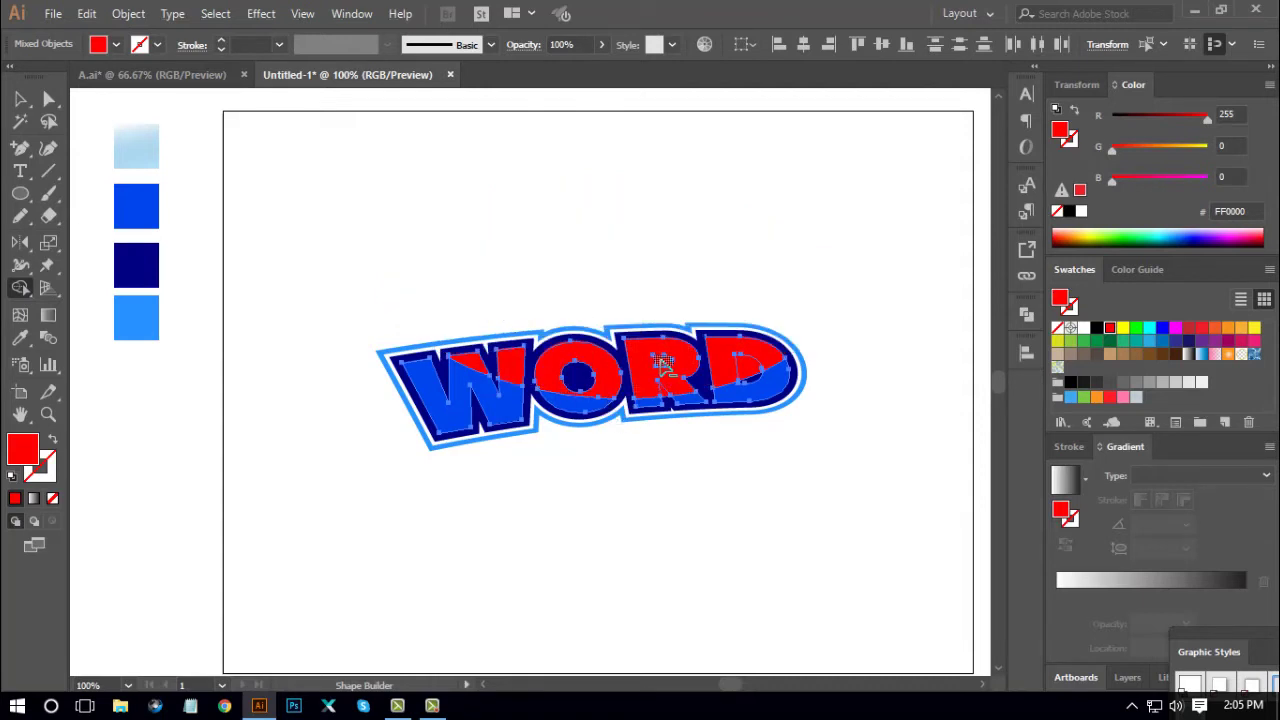
pyautogui.keyDown('alt'); pyautogui.click(752, 370); pyautogui.keyUp('alt')
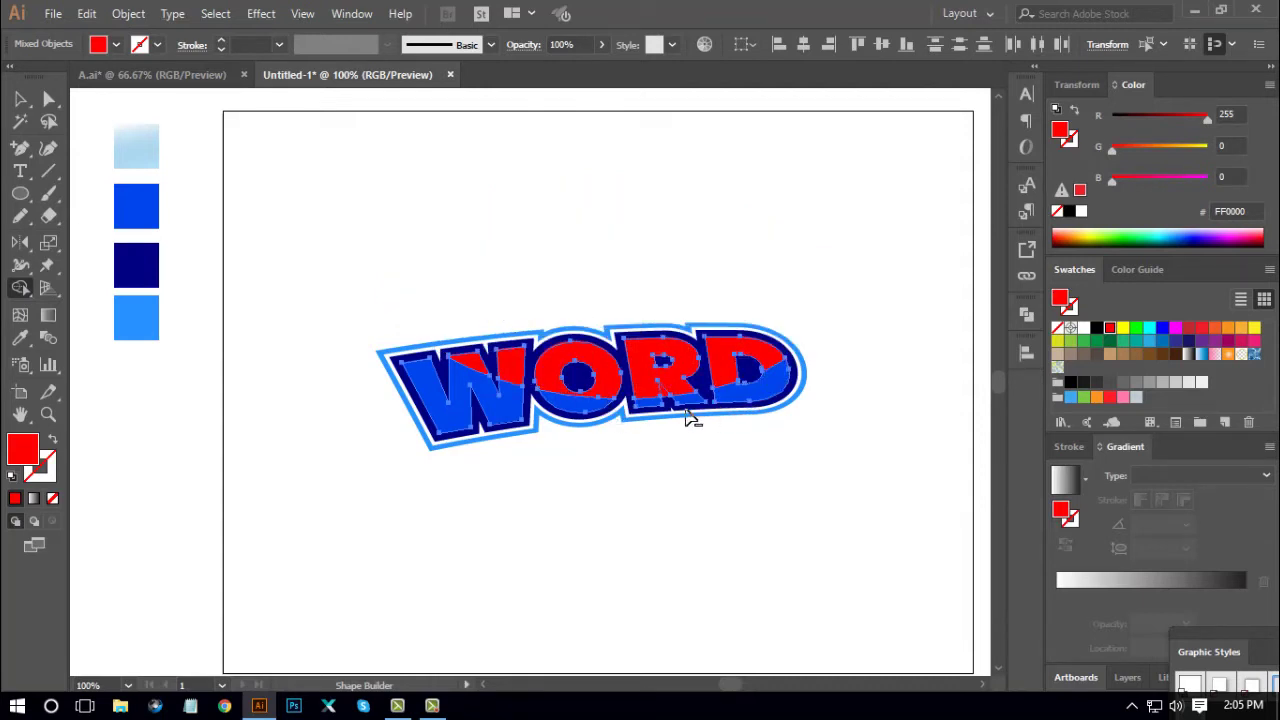
pyautogui.scroll(2, 777, 488)
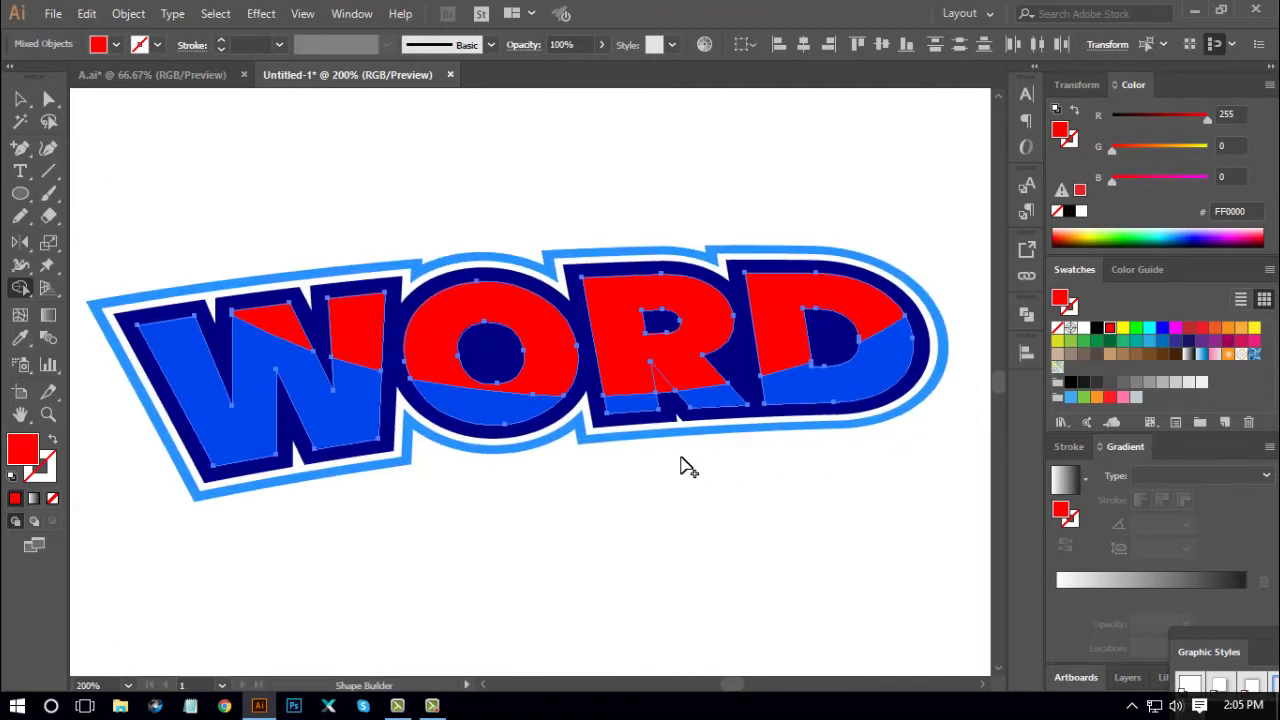
pyautogui.keyDown('alt'); pyautogui.click(664, 386); pyautogui.keyUp('alt')
pyautogui.scroll(-4, 680, 475)
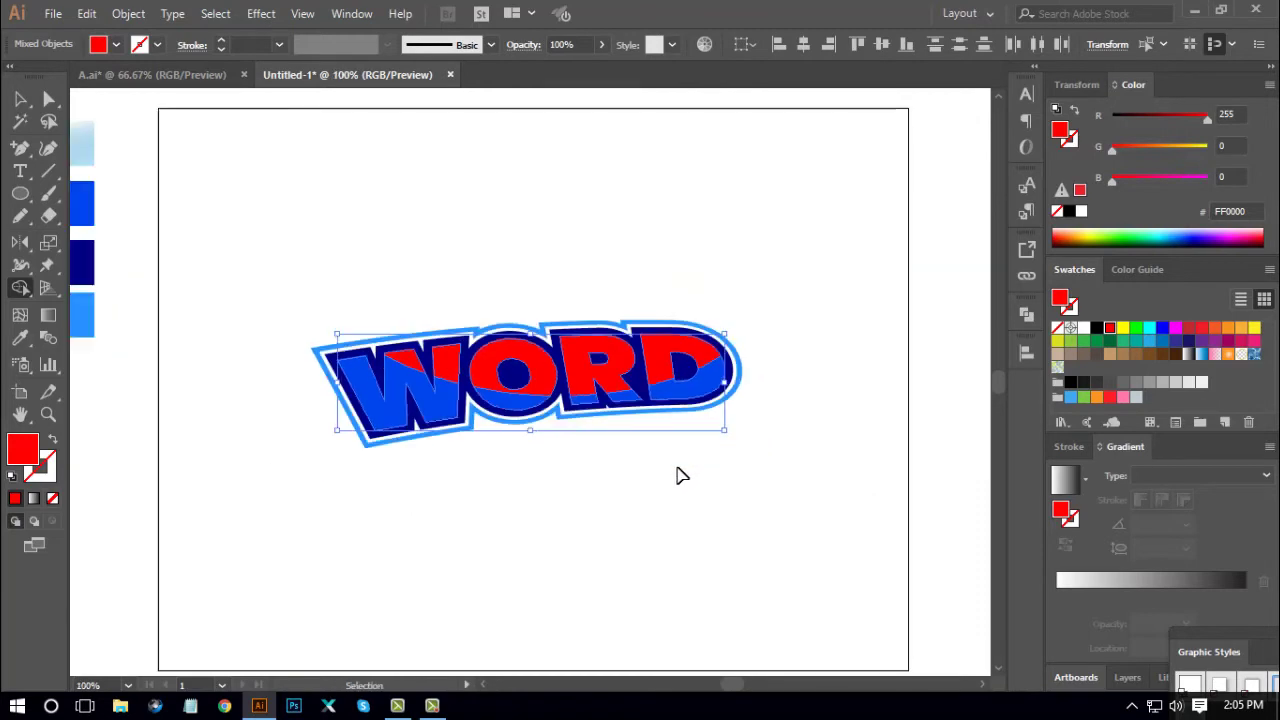
# Select the red bands on the W, O, R and D letters
pyautogui.press('a')
pyautogui.scroll(1, 448, 380)
pyautogui.hotkey('ctrl', 'shift', 'a')
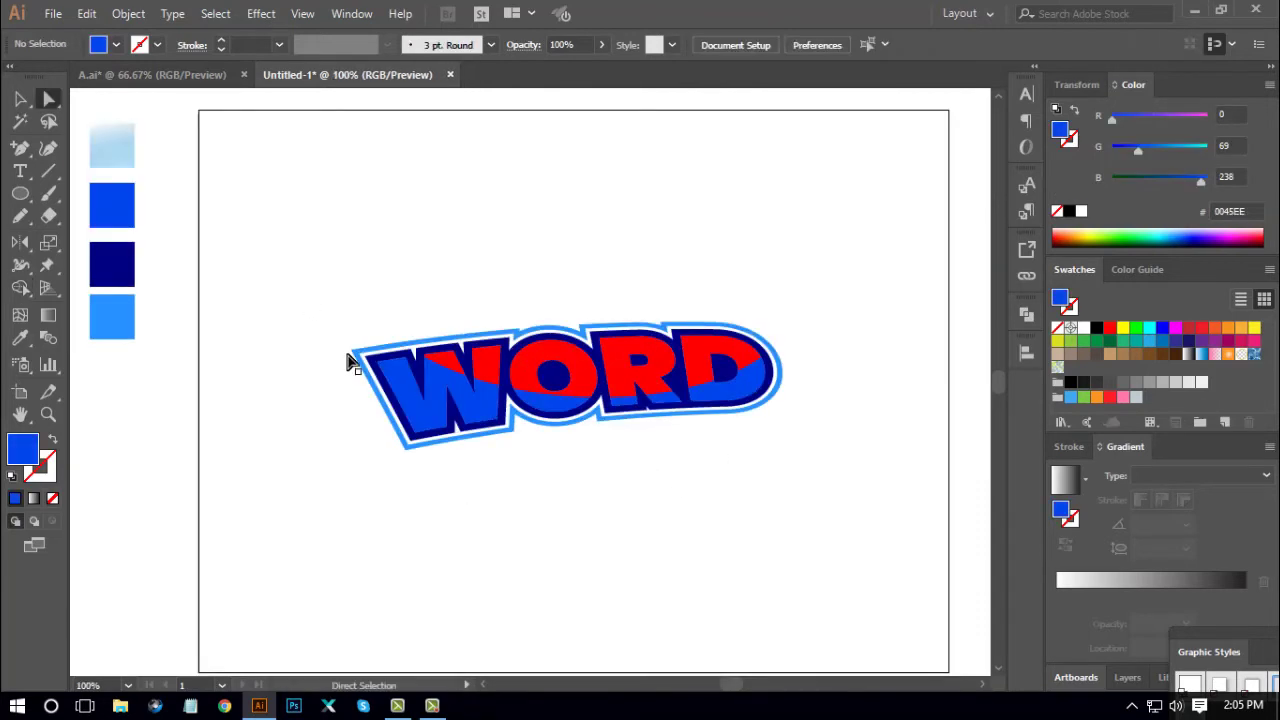
pyautogui.click(490, 368)
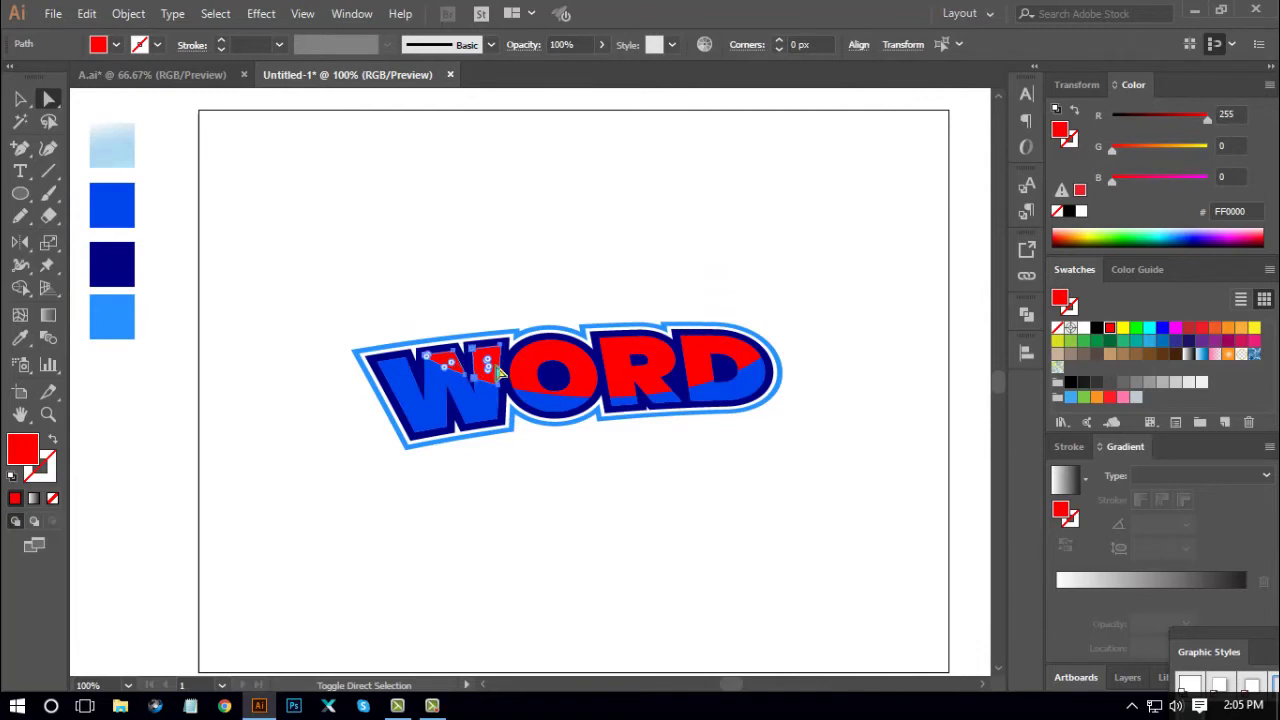
pyautogui.keyDown('shift'); pyautogui.click(528, 370); pyautogui.keyUp('shift')
pyautogui.keyDown('shift'); pyautogui.click(626, 356); pyautogui.keyUp('shift')
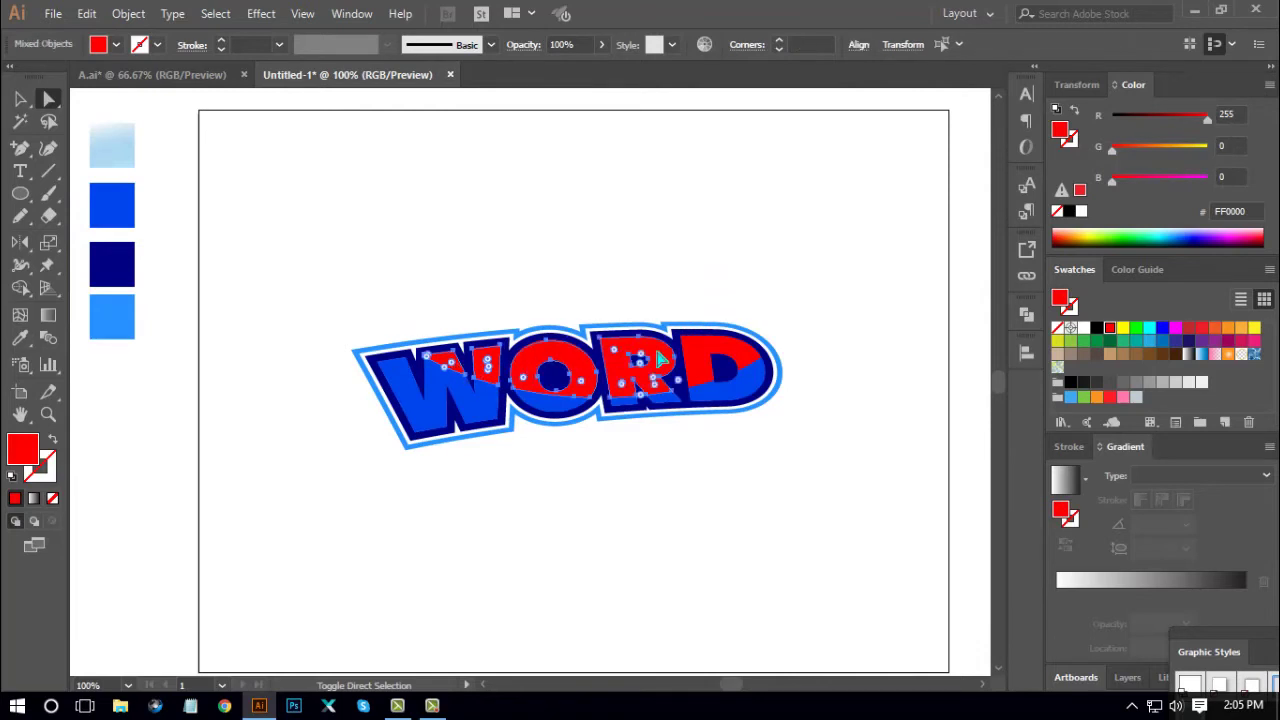
pyautogui.keyDown('shift'); pyautogui.click(703, 357); pyautogui.keyUp('shift')
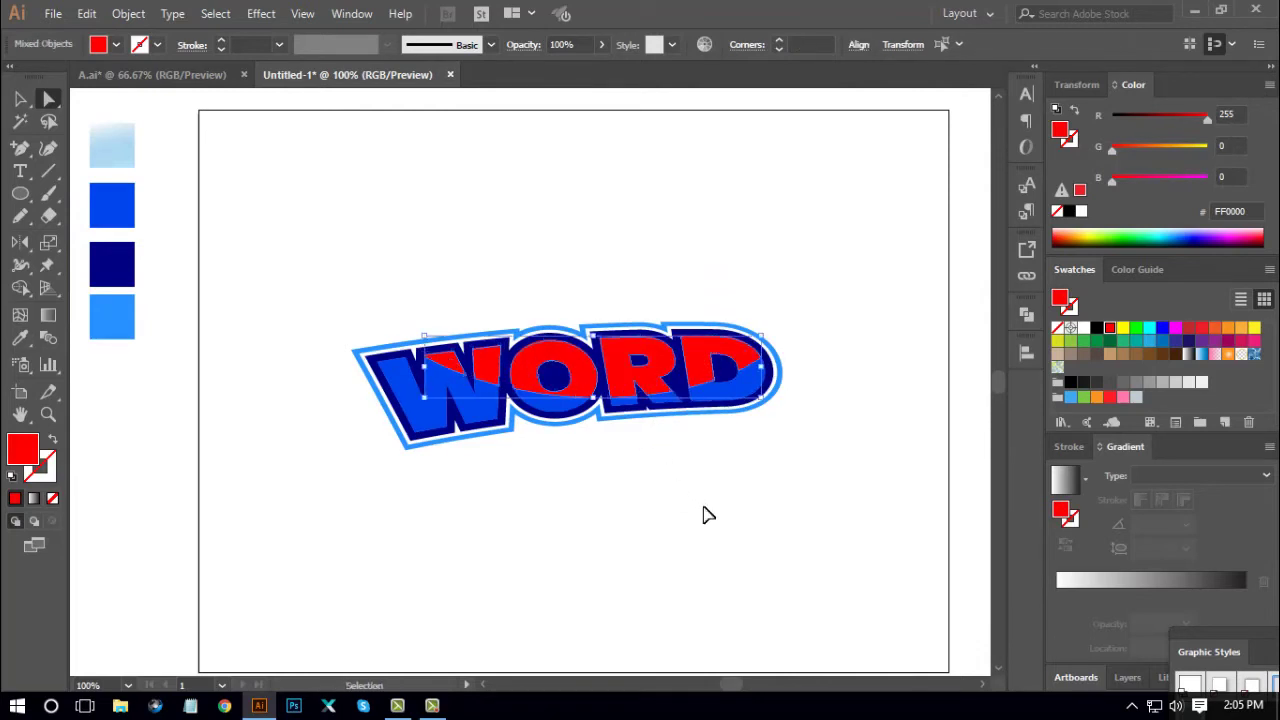
pyautogui.hotkey('ctrl', 'g')
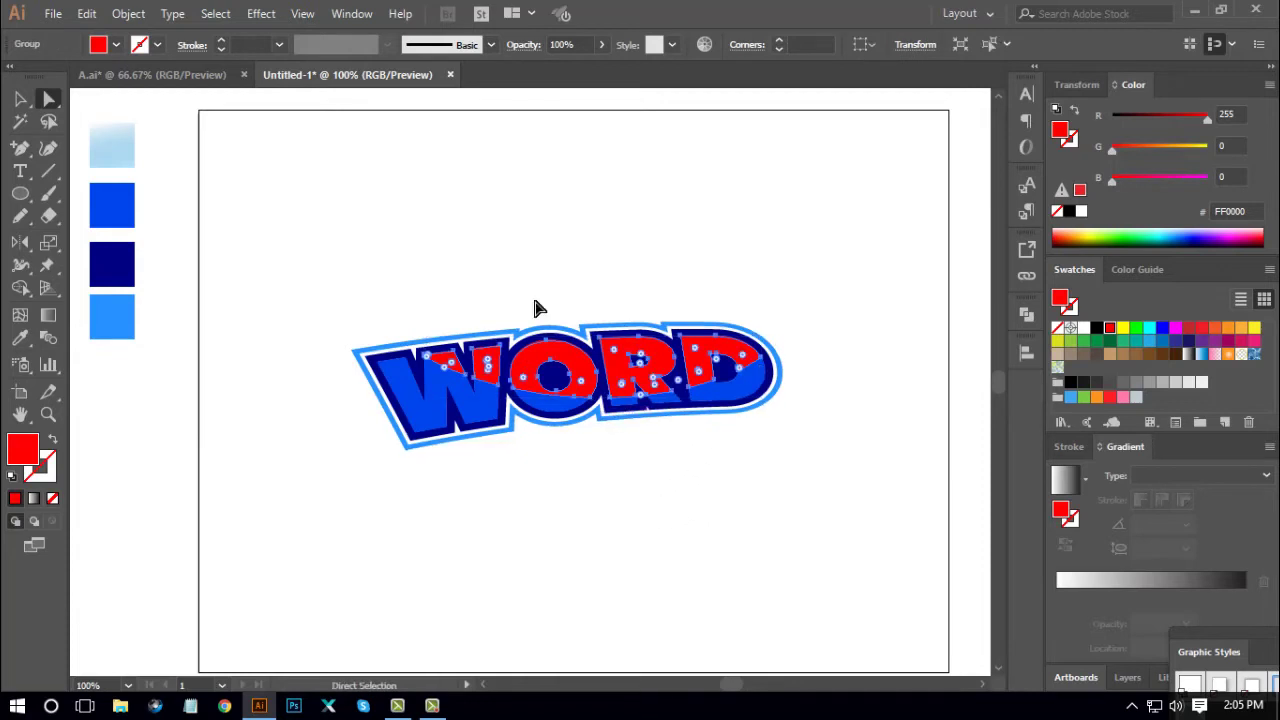
pyautogui.moveTo(498, 269); pyautogui.dragTo(531, 277)
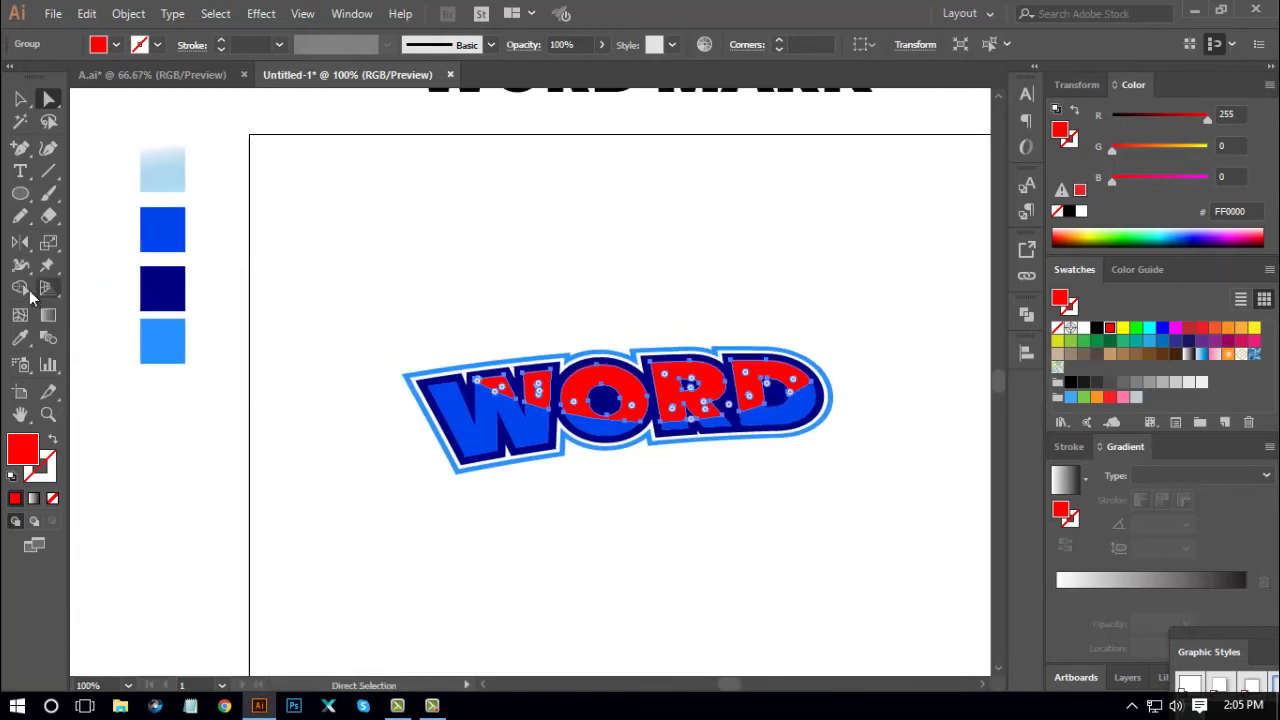
# Apply the light-blue gradient to the bands, running upward at 82.9°
pyautogui.click(20, 337)
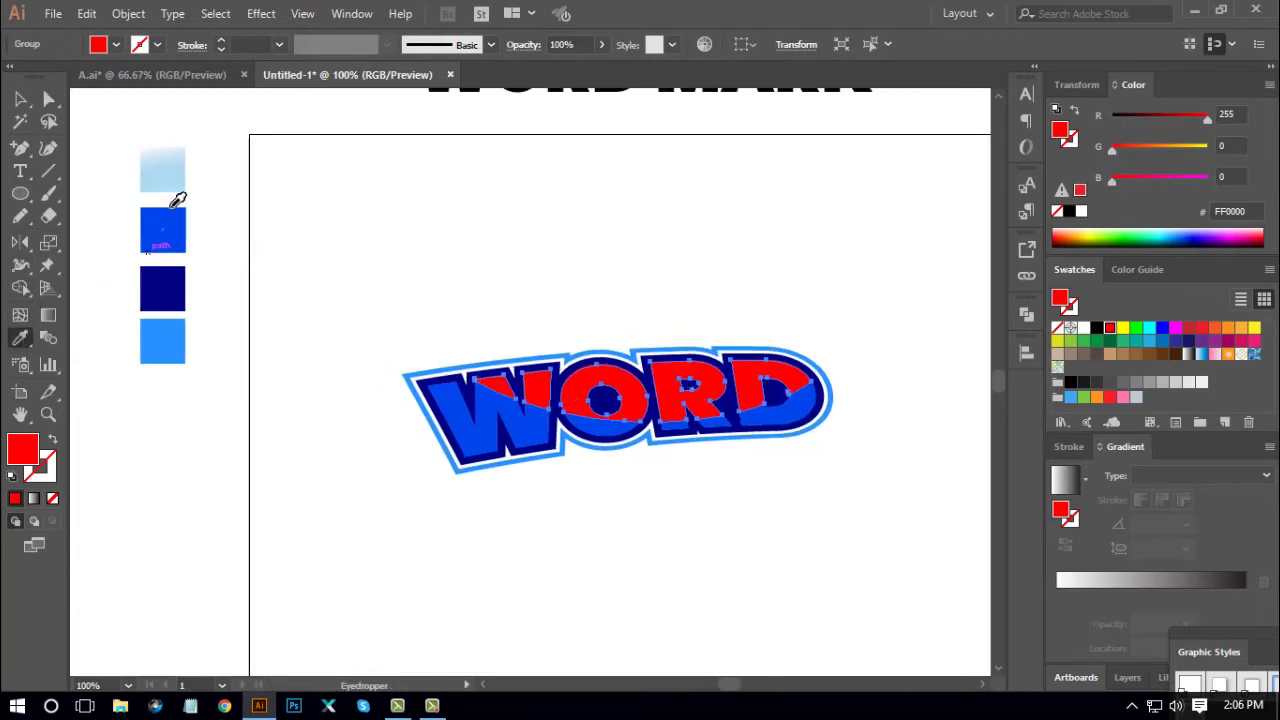
pyautogui.click(172, 157)
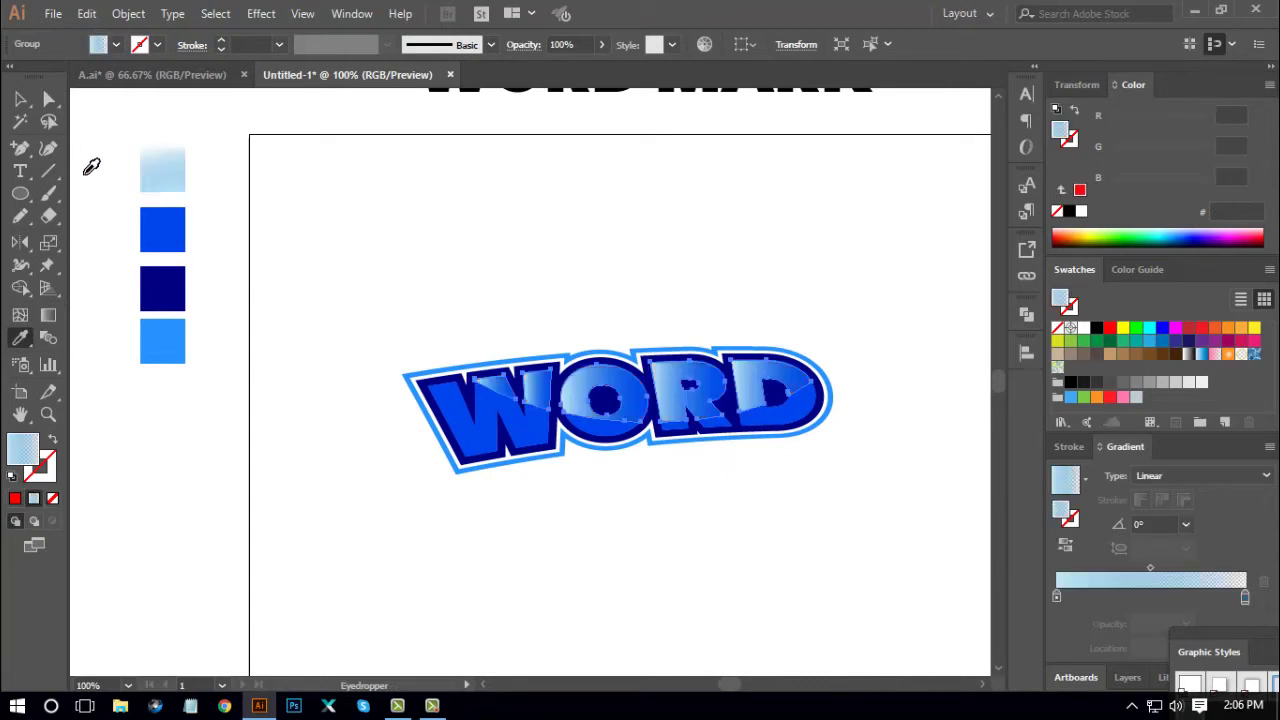
pyautogui.click(48, 316)
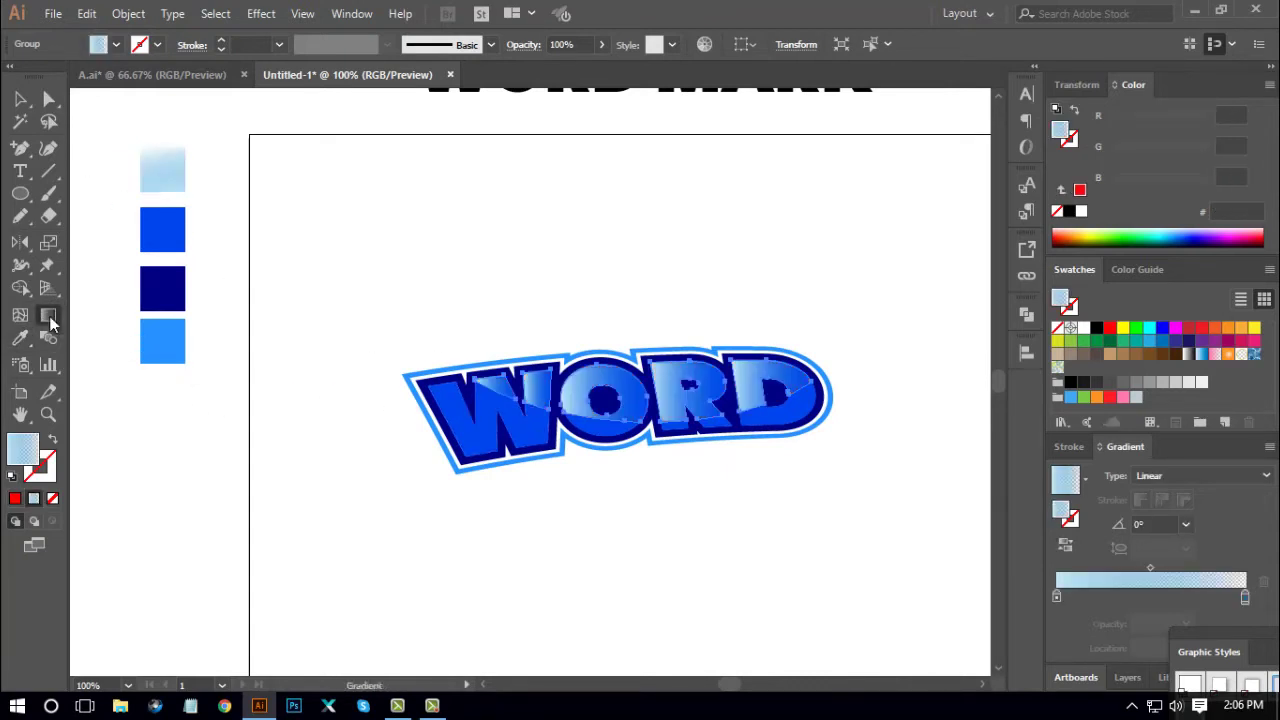
pyautogui.moveTo(623, 423); pyautogui.dragTo(634, 322)
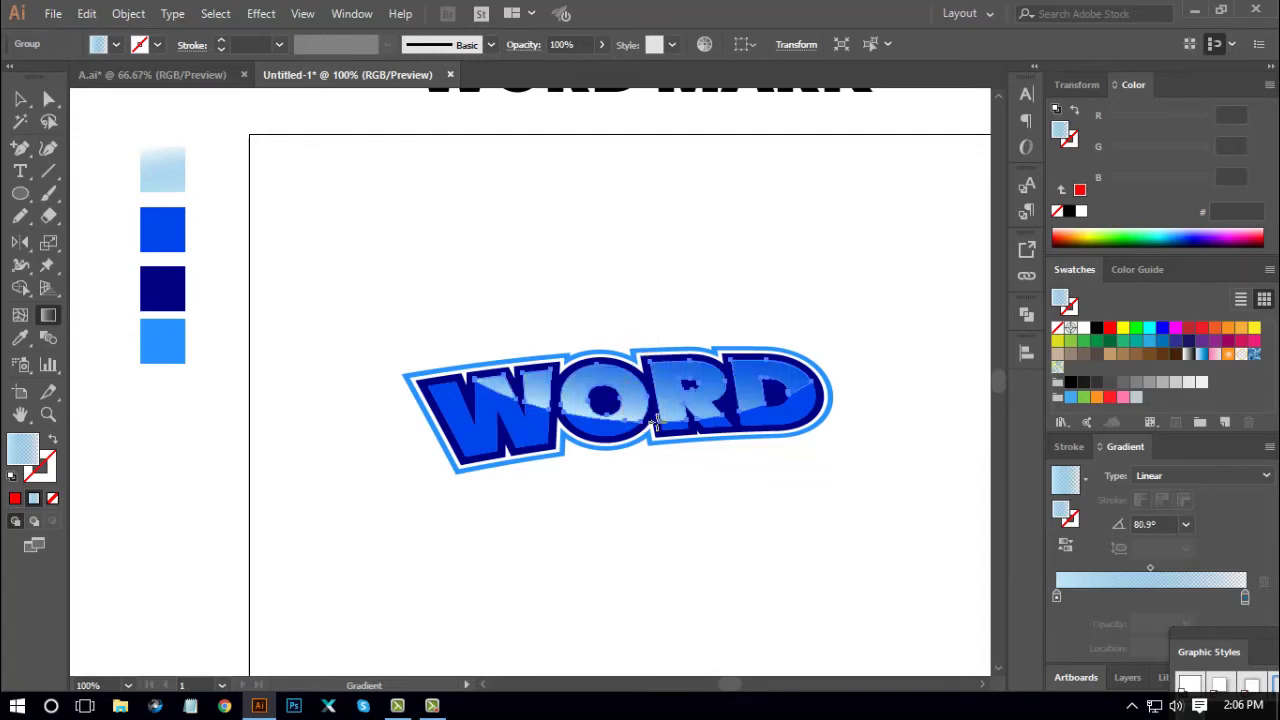
pyautogui.moveTo(663, 412); pyautogui.dragTo(666, 272)
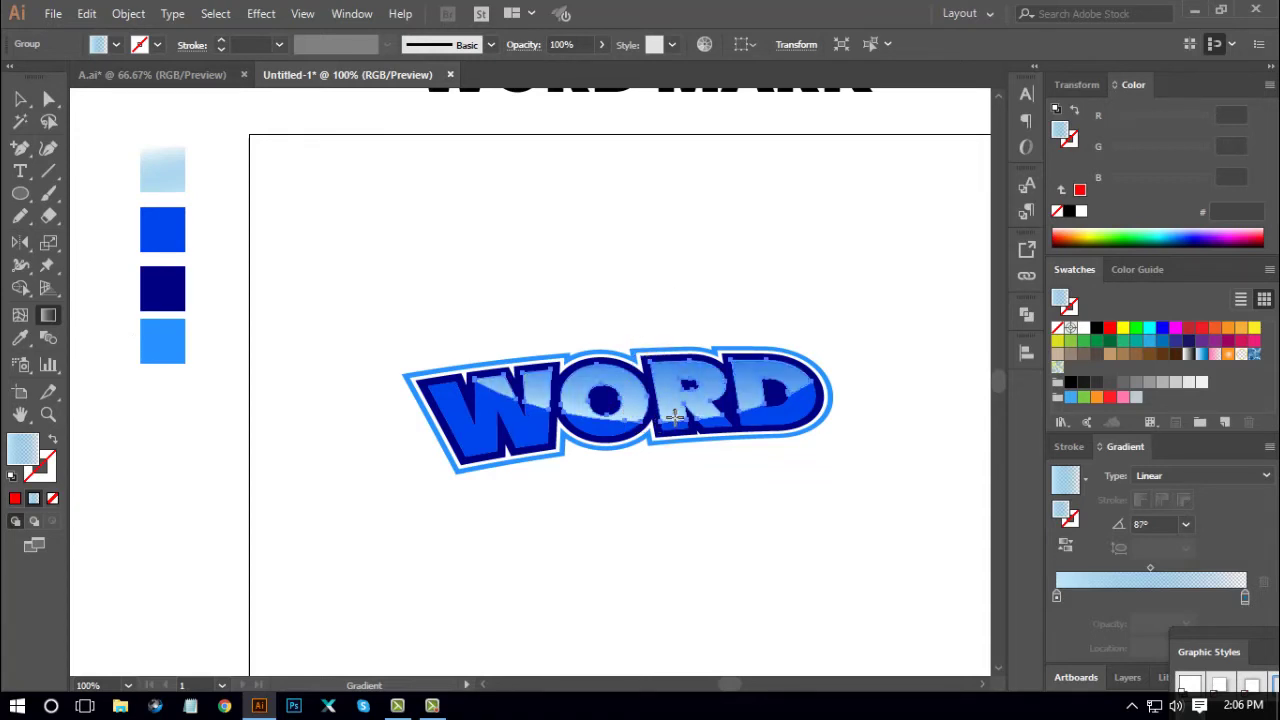
pyautogui.moveTo(671, 419); pyautogui.dragTo(668, 306)
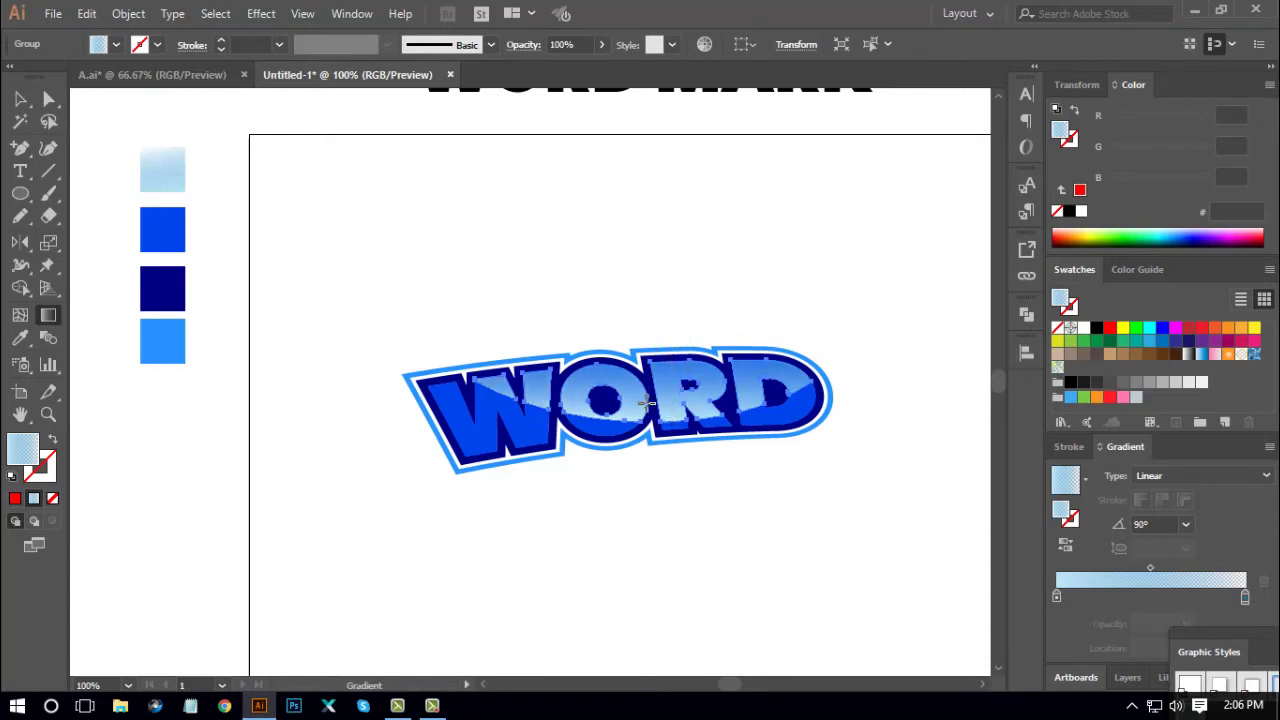
pyautogui.moveTo(651, 413); pyautogui.dragTo(660, 312)
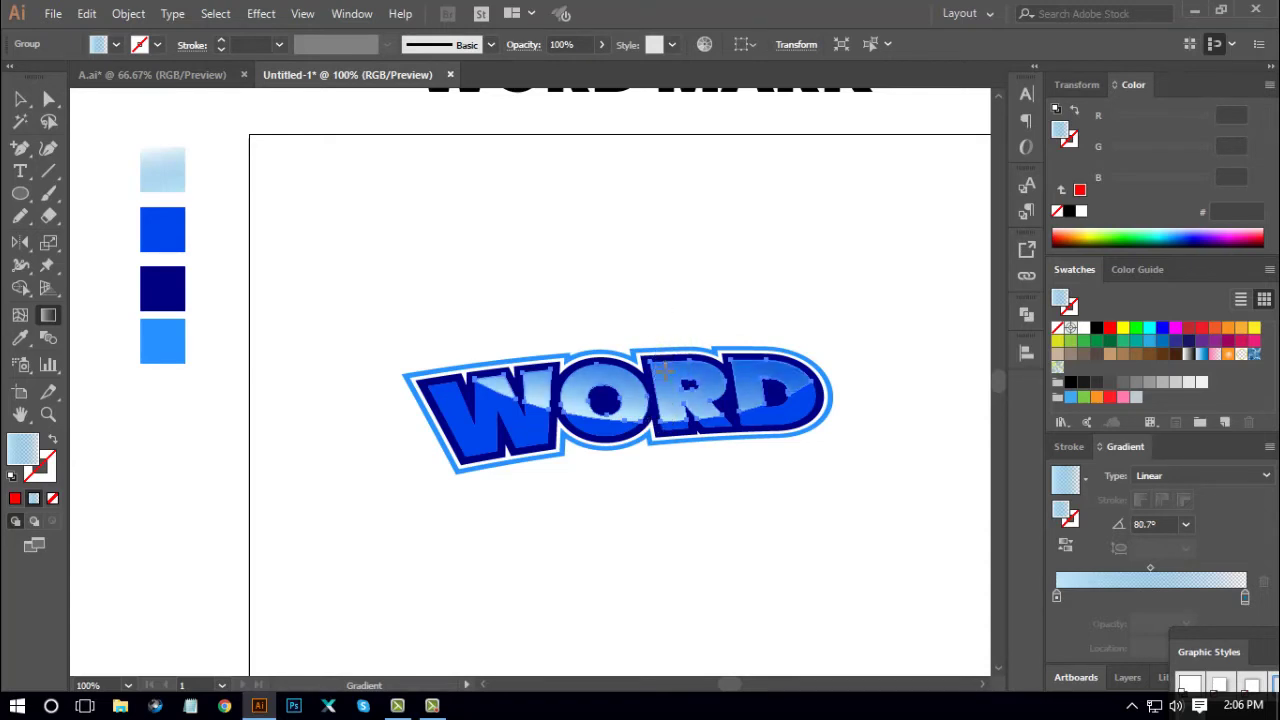
pyautogui.moveTo(688, 425); pyautogui.dragTo(691, 312)
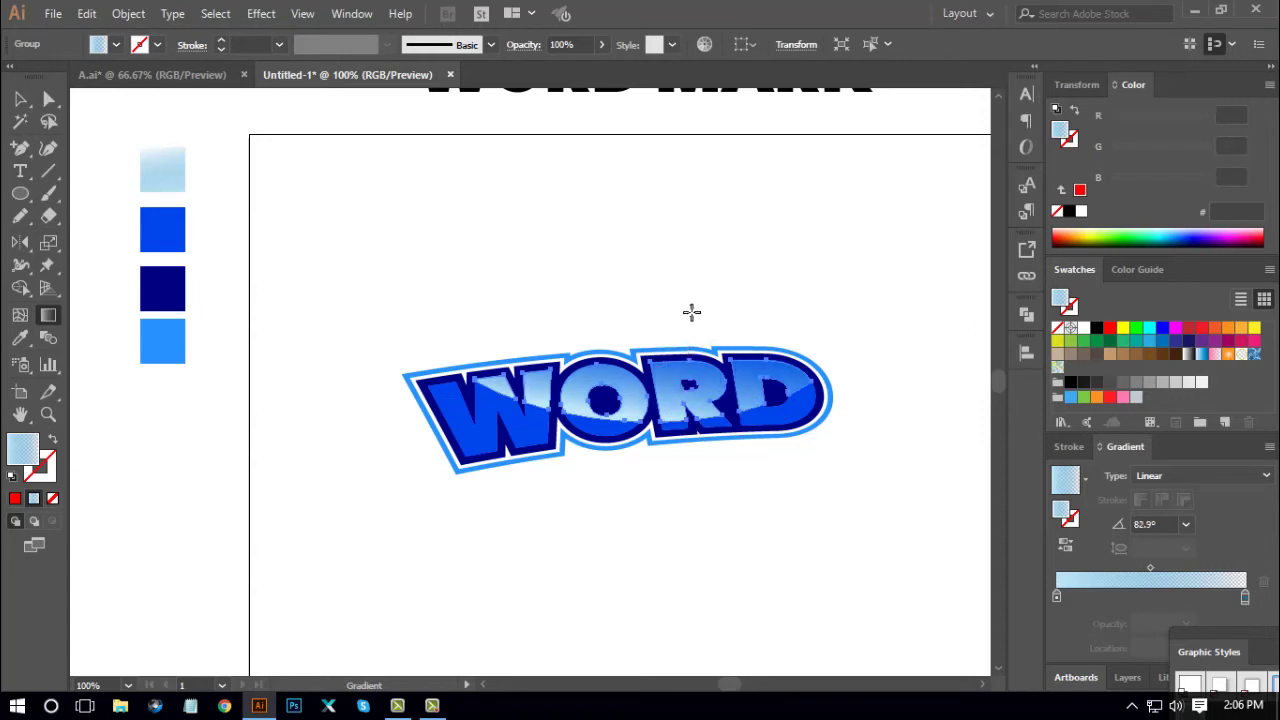
# Select the whole WORD logo and move it up near the top of the artboard
pyautogui.click(20, 98)
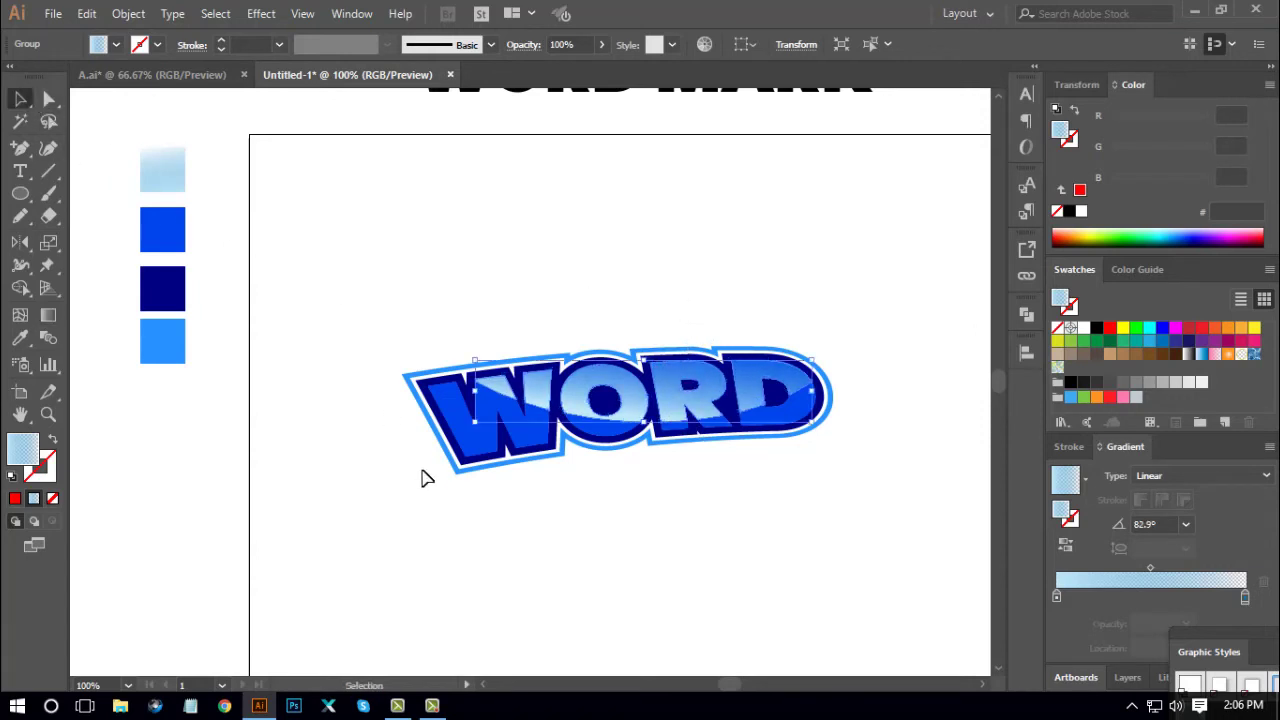
pyautogui.click(450, 516)
pyautogui.moveTo(866, 532); pyautogui.dragTo(866, 554)
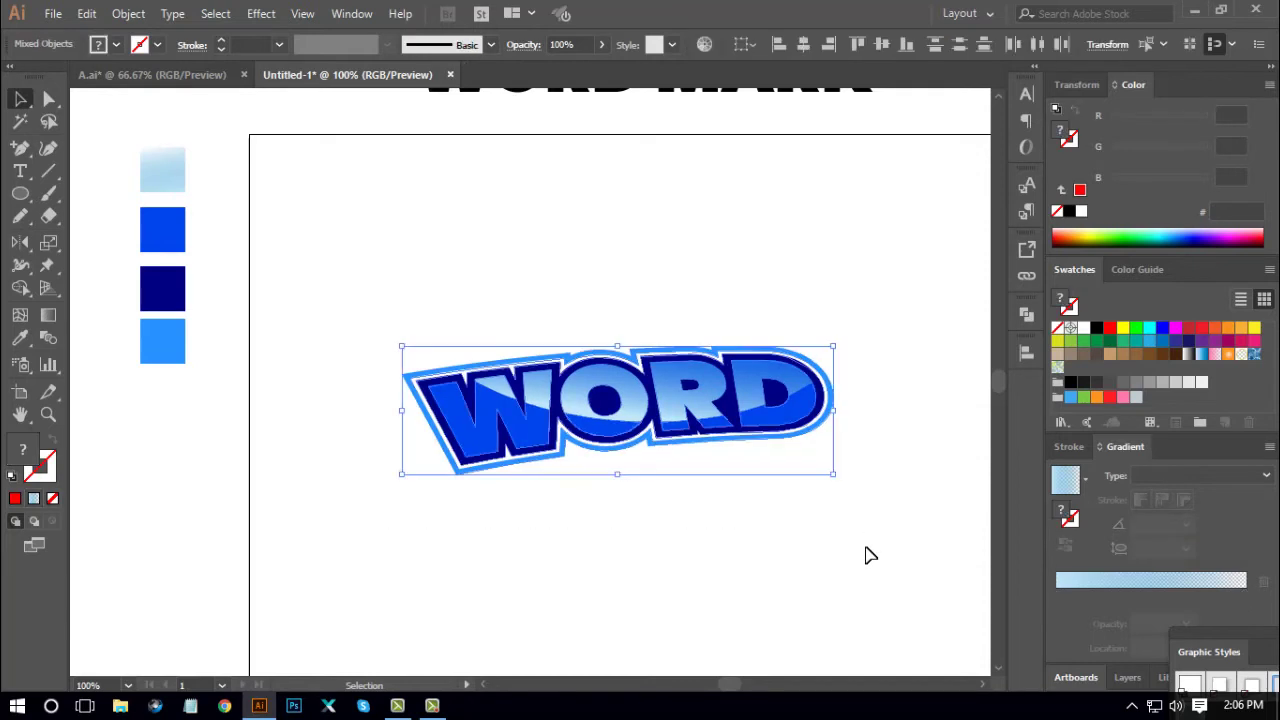
pyautogui.click(891, 346)
pyautogui.moveTo(890, 277); pyautogui.dragTo(420, 510)
pyautogui.press('a')
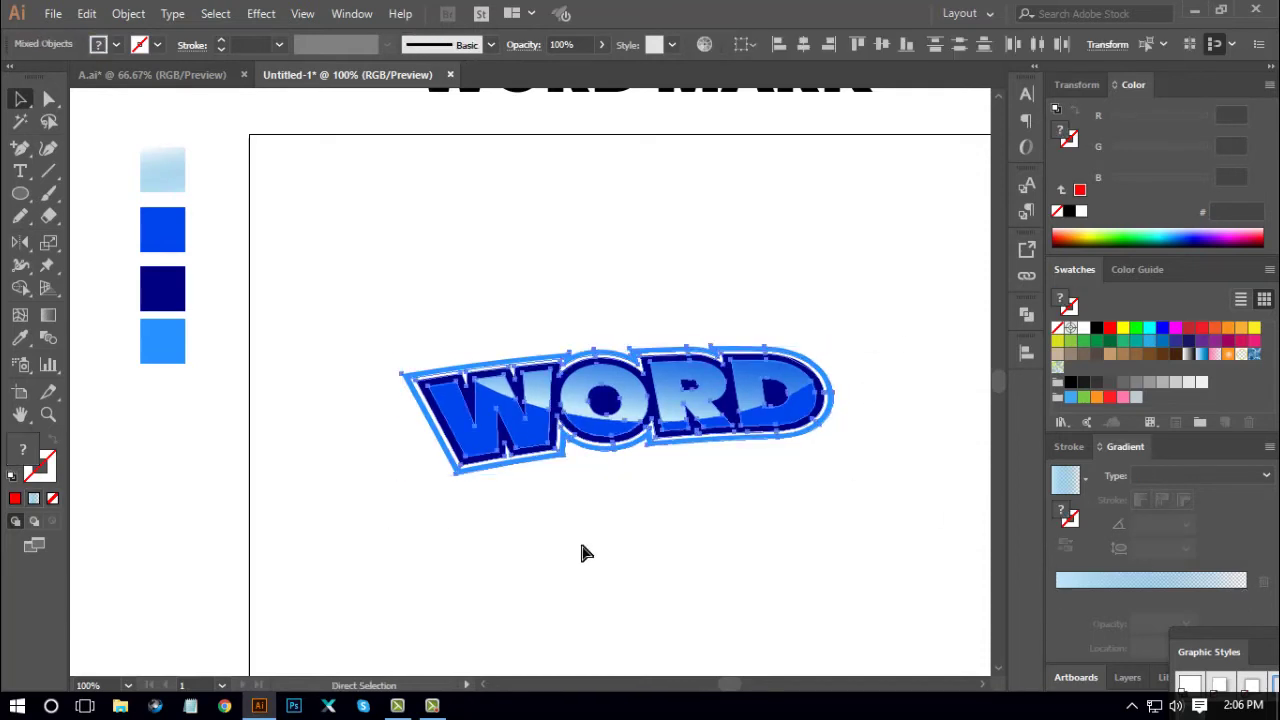
pyautogui.press('v')
pyautogui.click(665, 550)
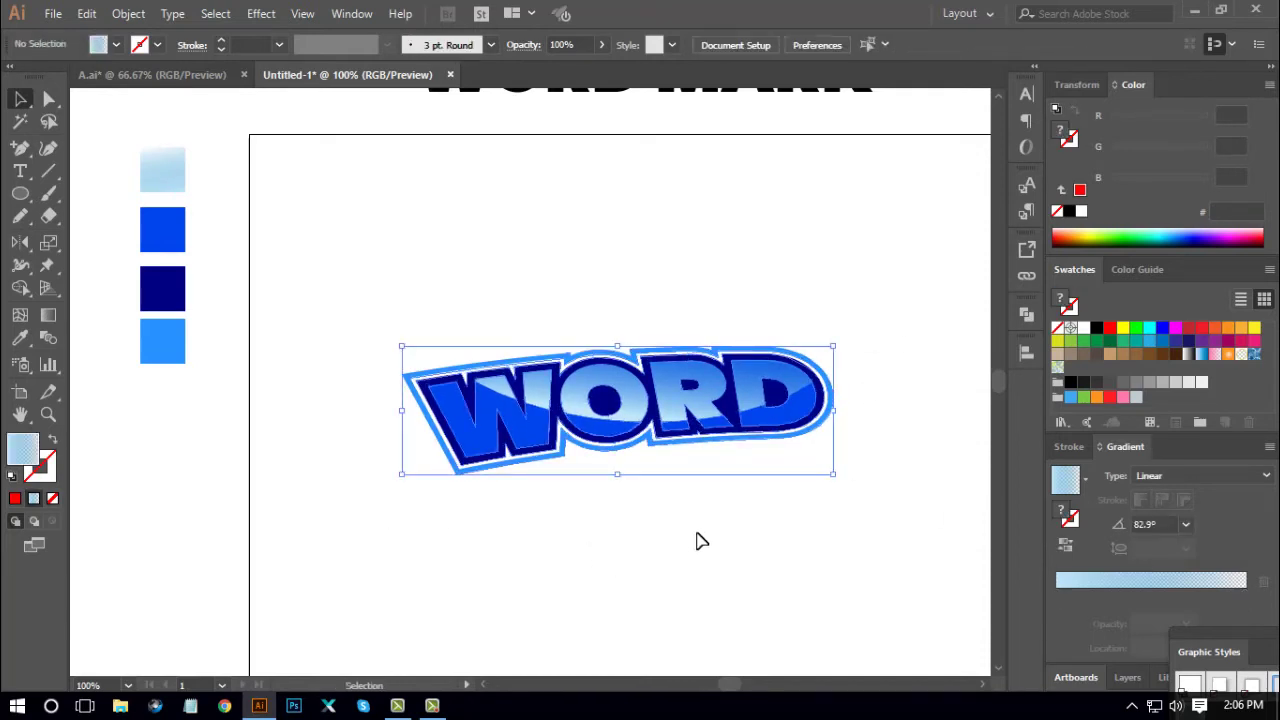
pyautogui.moveTo(721, 421); pyautogui.dragTo(677, 296)
pyautogui.click(716, 465)
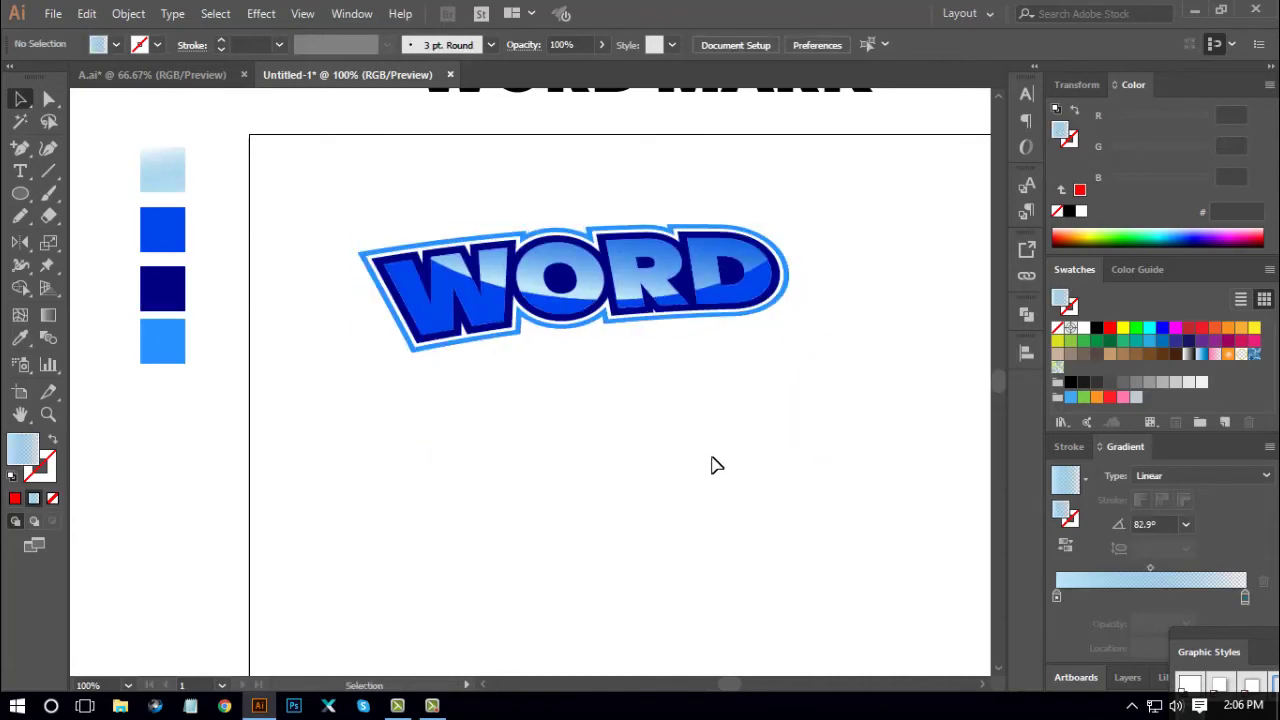
pyautogui.hotkey('ctrl', '-')
pyautogui.hotkey('ctrl', '+')
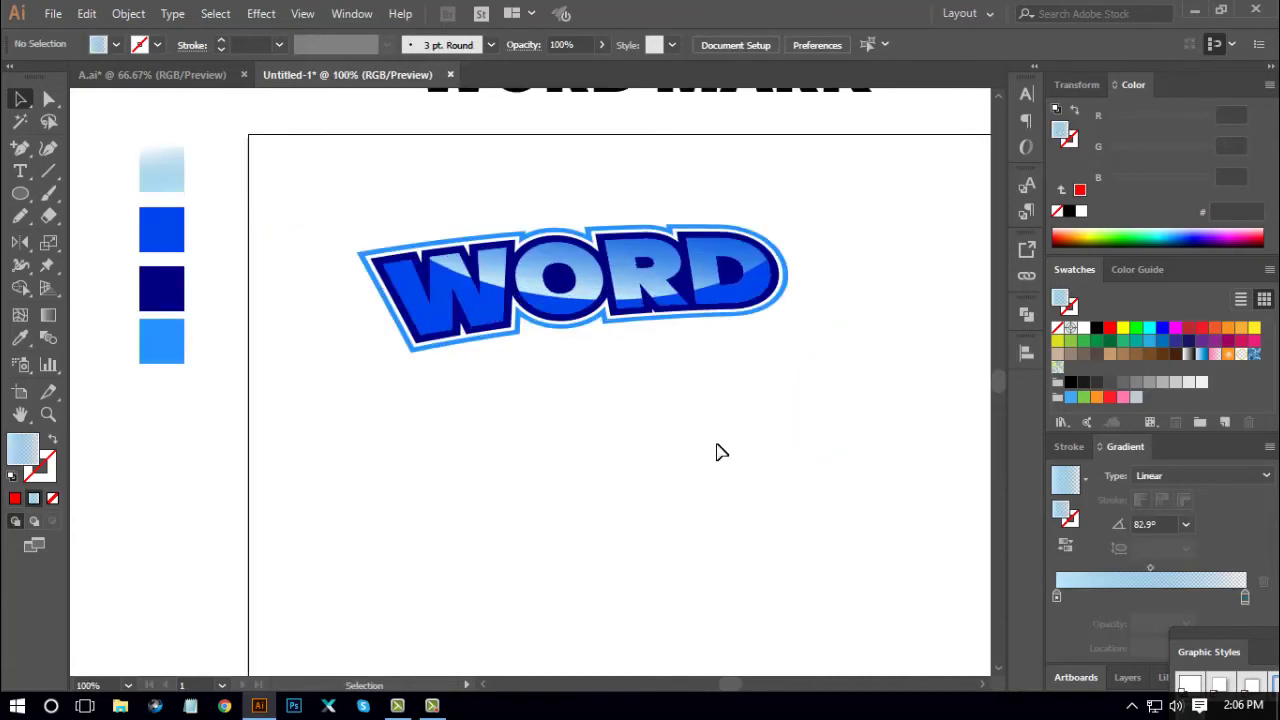
pyautogui.scroll(1, 743, 366)
# Shrink the WORD logo slightly and draw a square below it
pyautogui.click(743, 340)
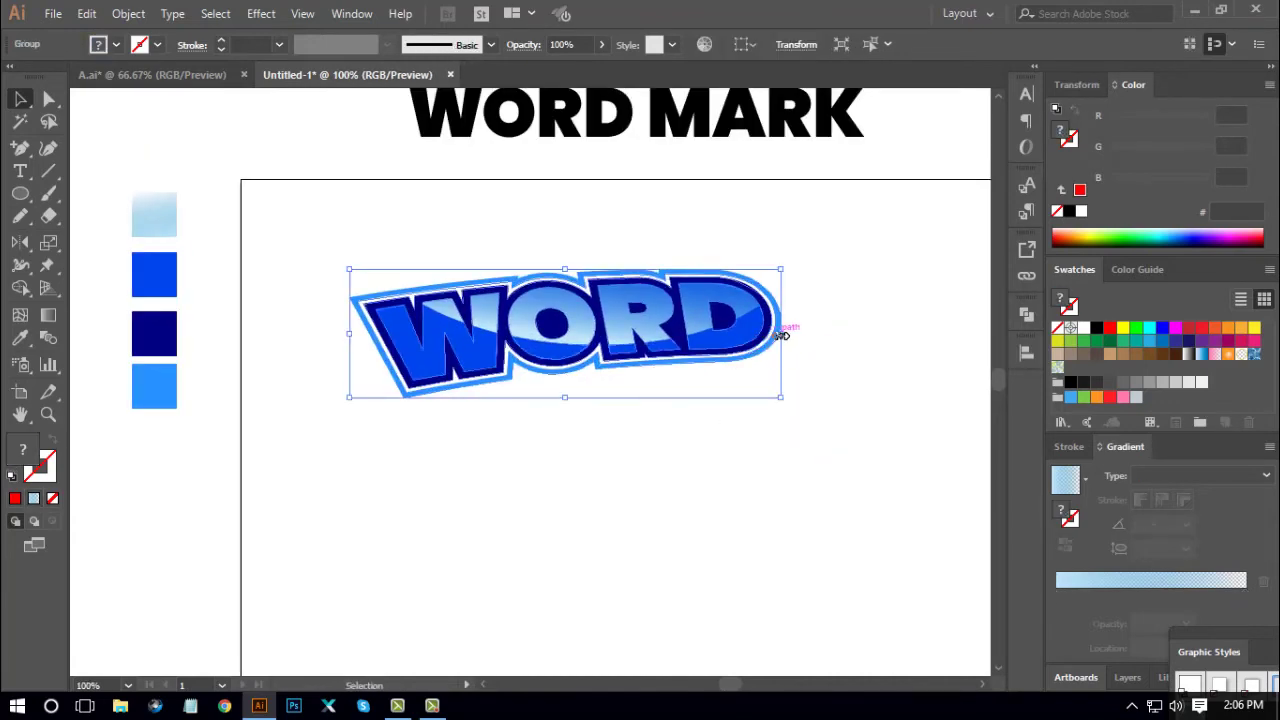
pyautogui.moveTo(777, 330); pyautogui.dragTo(757, 333)
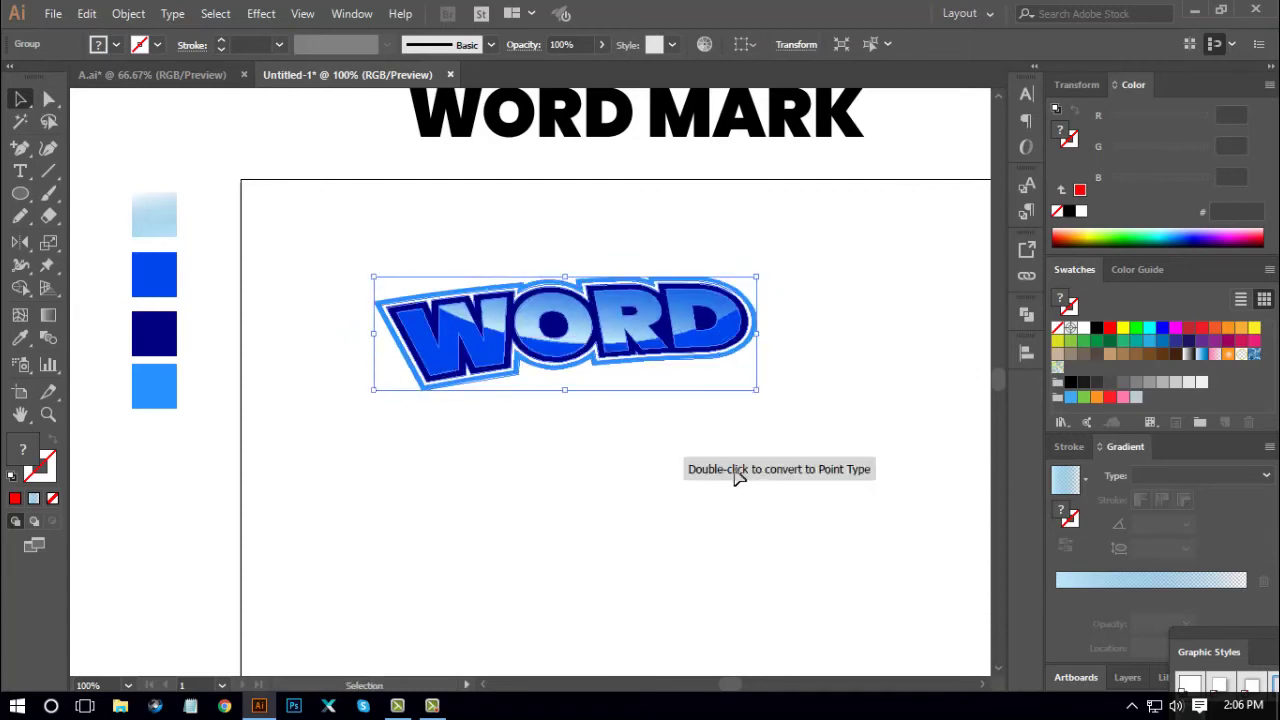
pyautogui.press('space')
pyautogui.moveTo(731, 466); pyautogui.dragTo(729, 444)
pyautogui.click(698, 413)
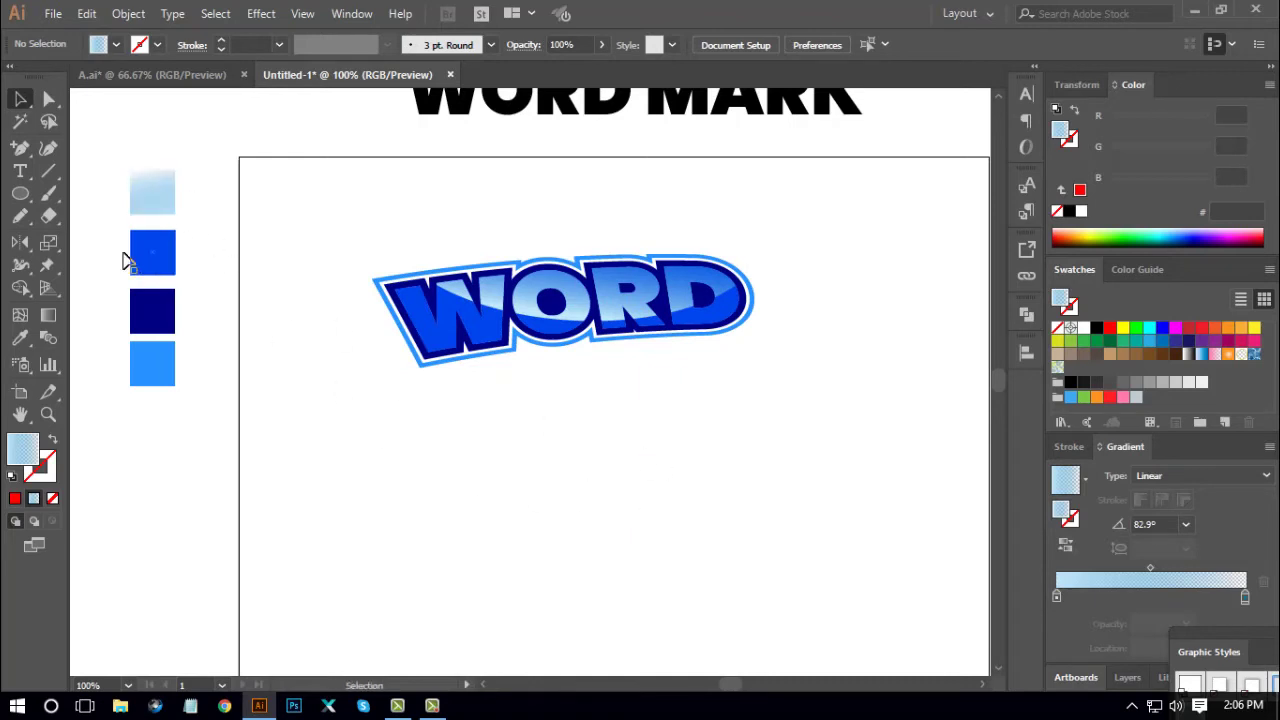
pyautogui.moveTo(20, 195); pyautogui.dragTo(100, 197)
pyautogui.moveTo(537, 464); pyautogui.dragTo(637, 555)
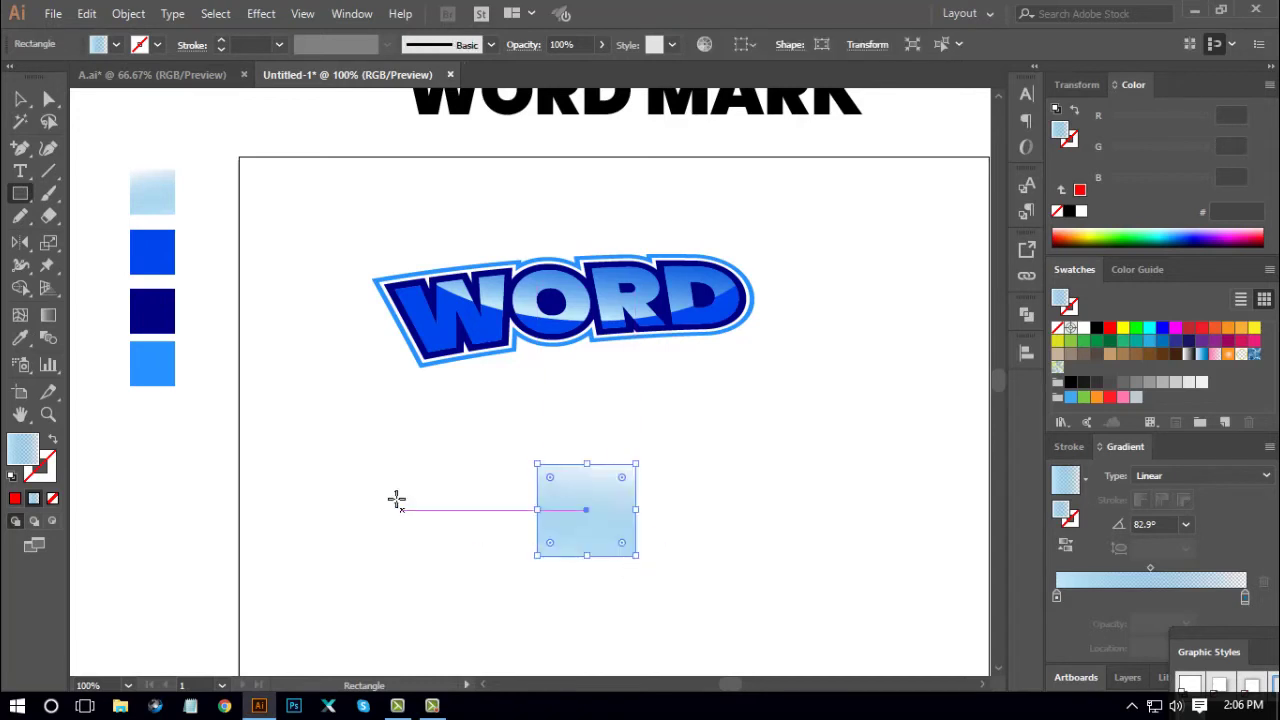
# Give the test square a linear gradient from cyan to a right stop at 0% opacity
pyautogui.click(1096, 330)
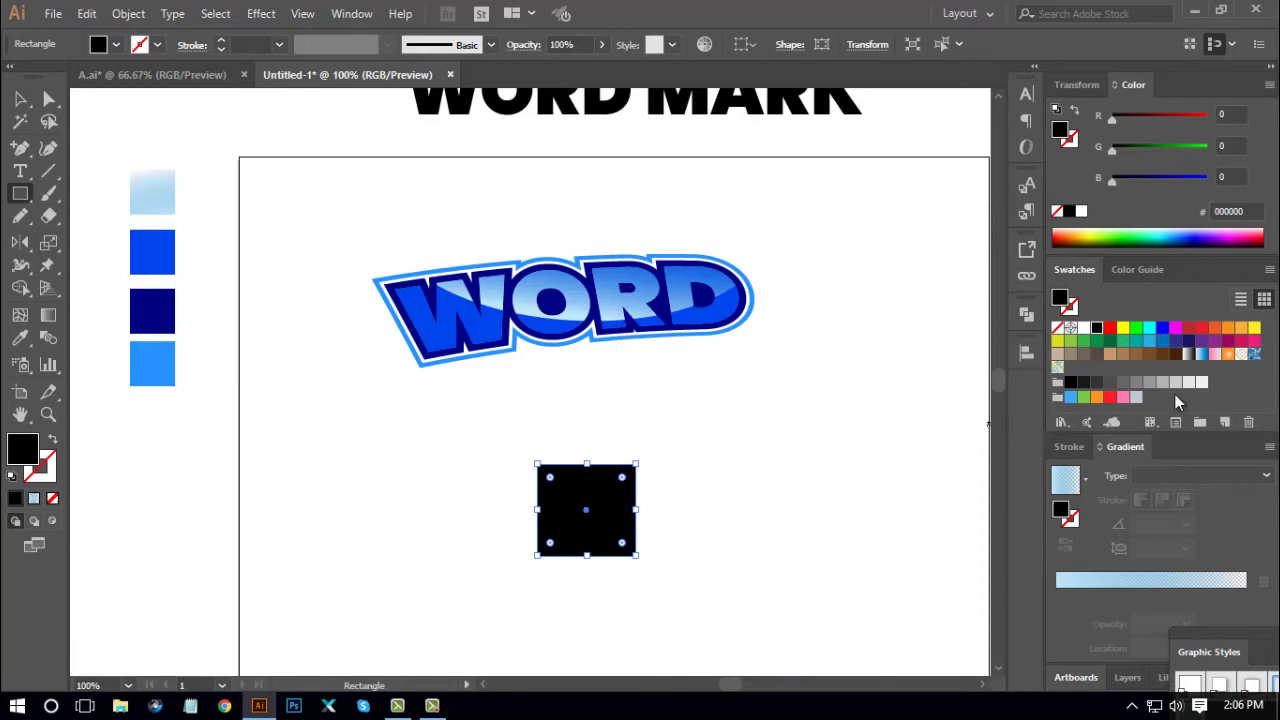
pyautogui.click(1189, 354)
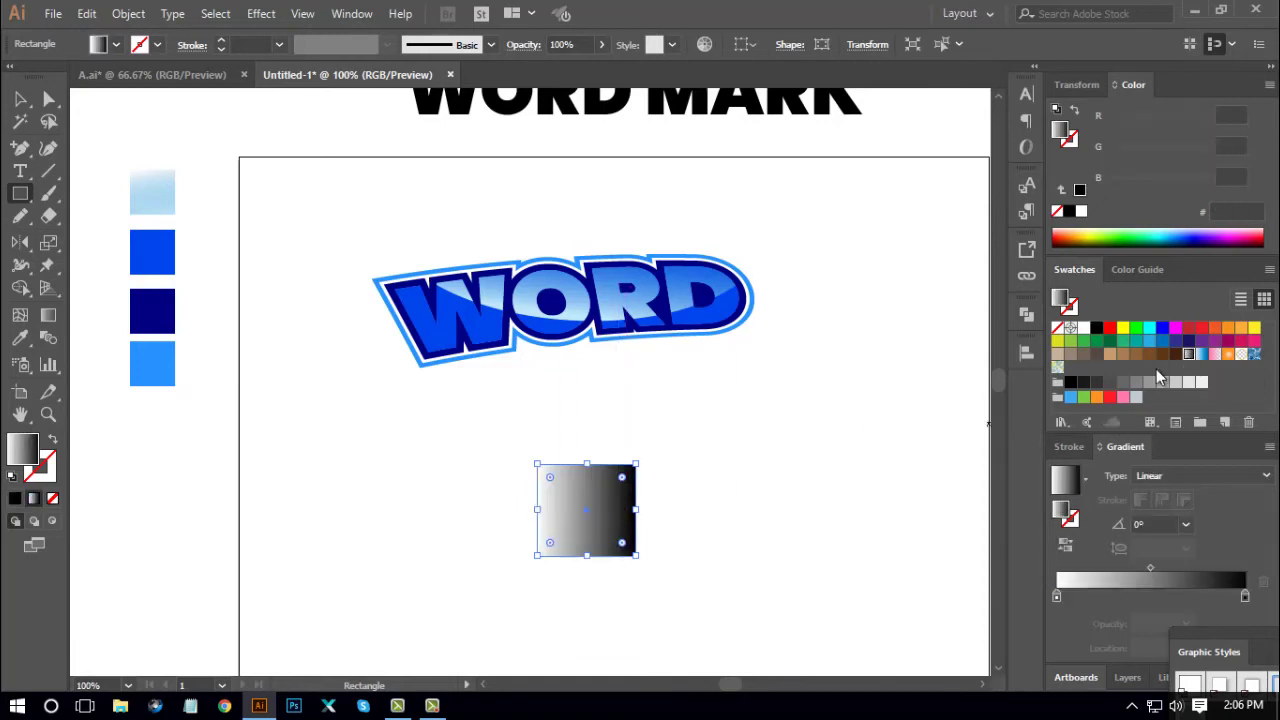
pyautogui.scroll(-1, 866, 457)
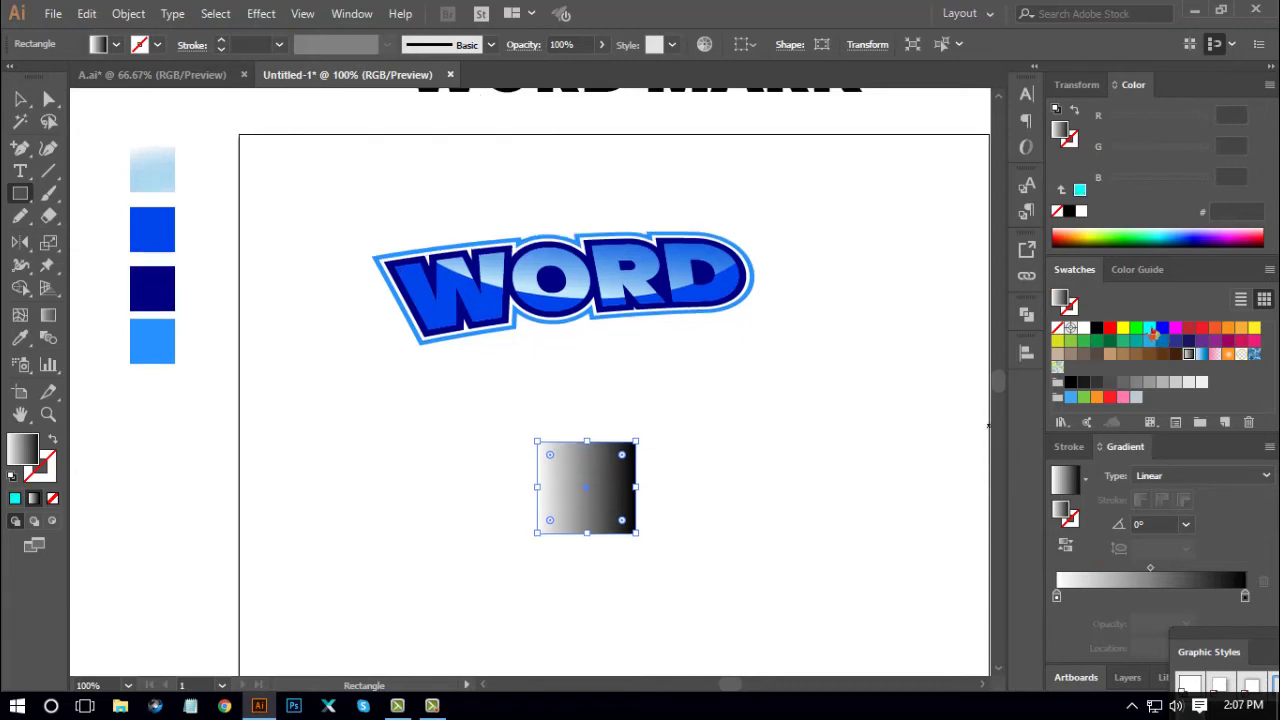
pyautogui.moveTo(1152, 333); pyautogui.dragTo(1057, 596)
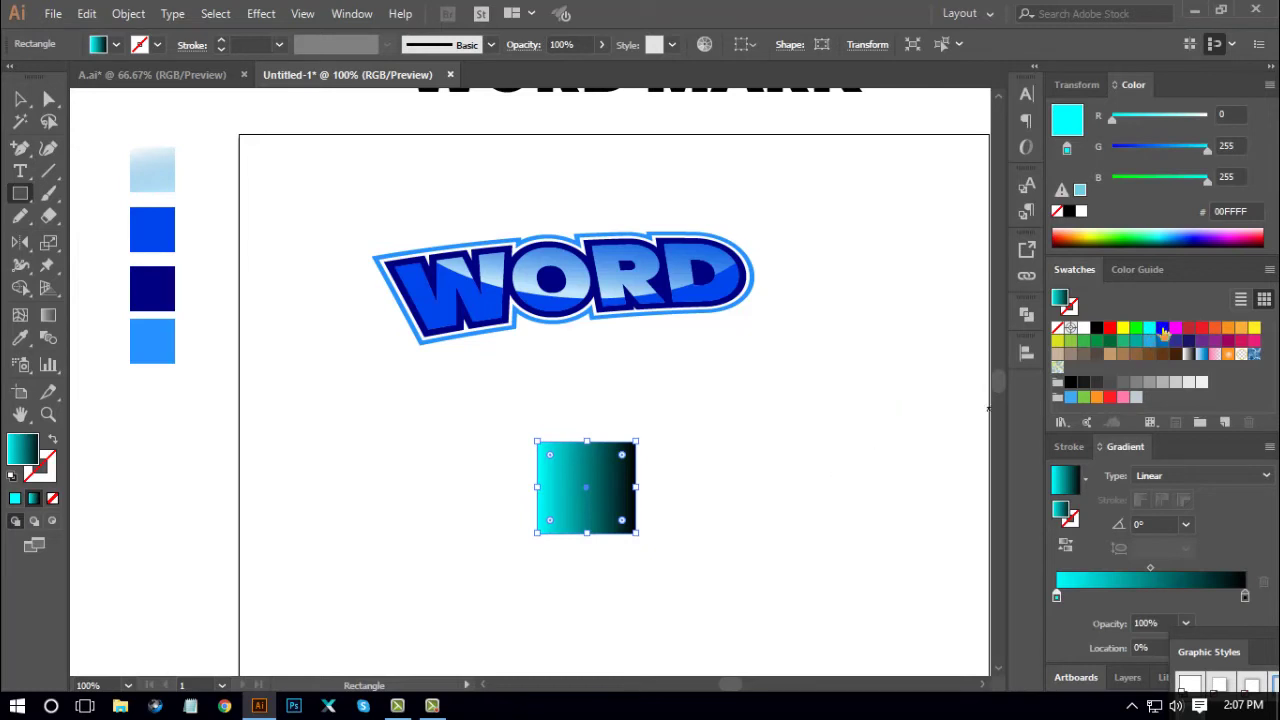
pyautogui.moveTo(1163, 333); pyautogui.dragTo(1242, 598)
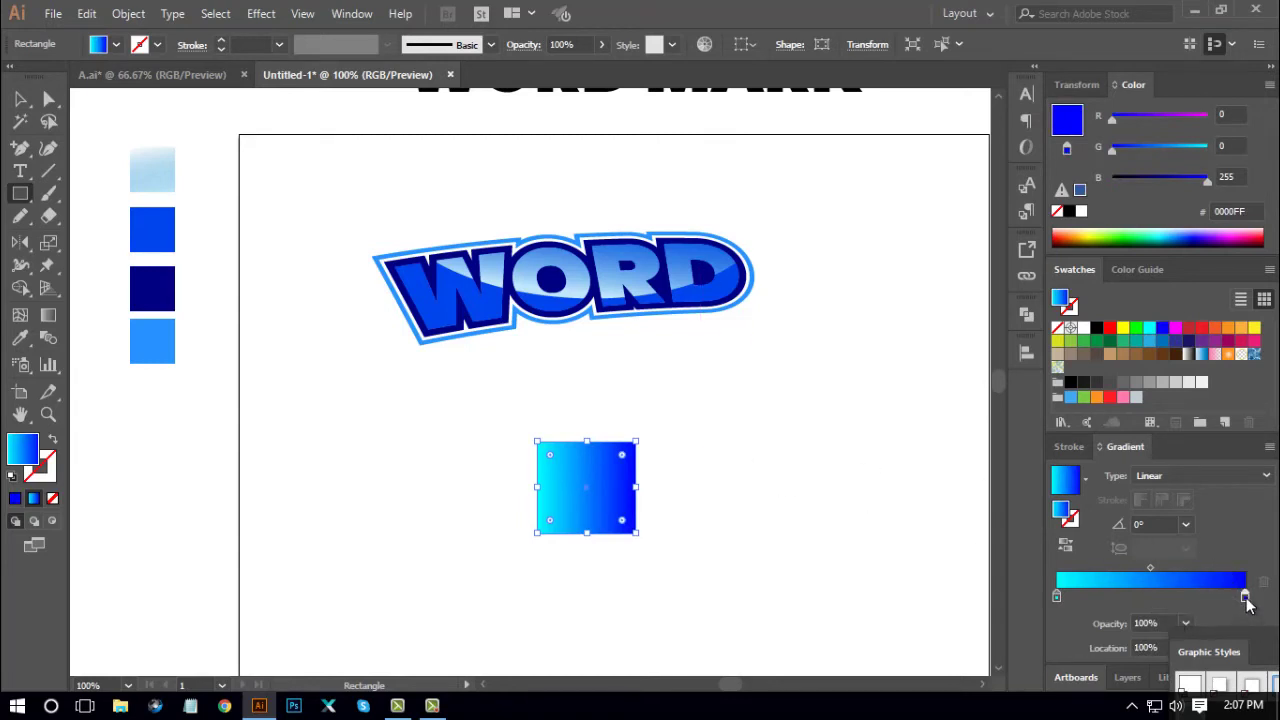
pyautogui.click(1096, 624)
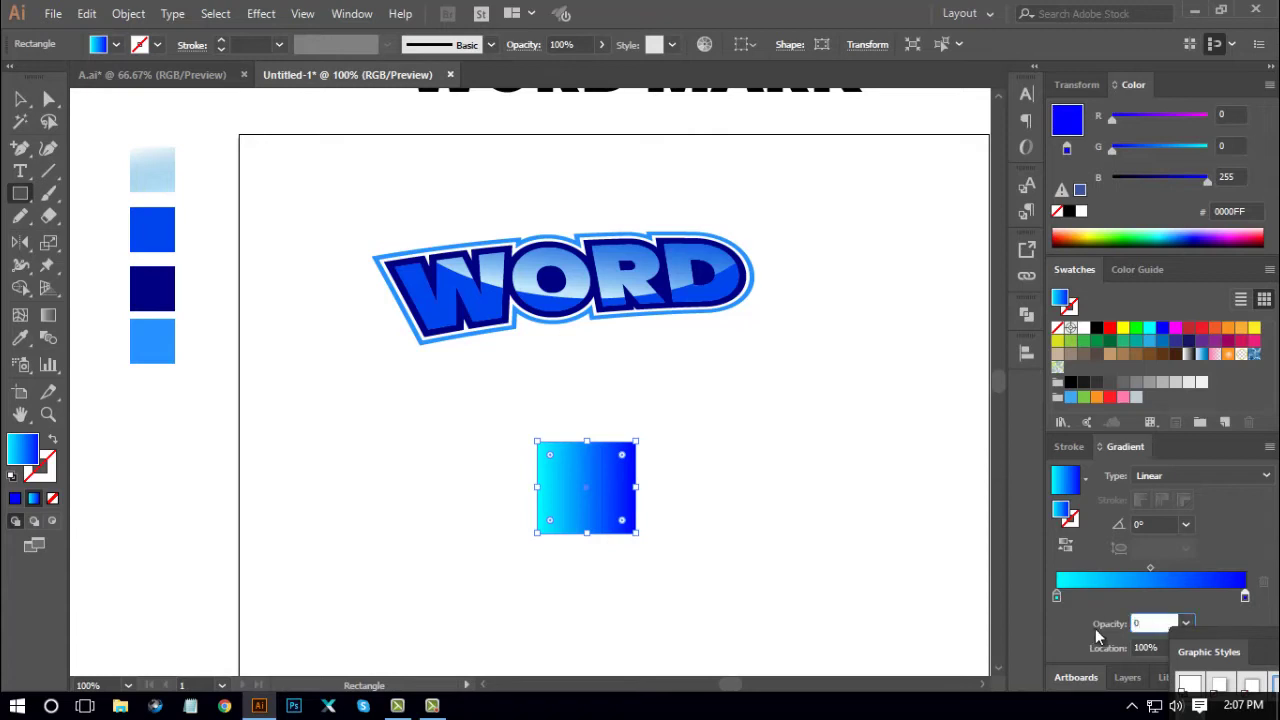
pyautogui.write('0')
pyautogui.press('Return')
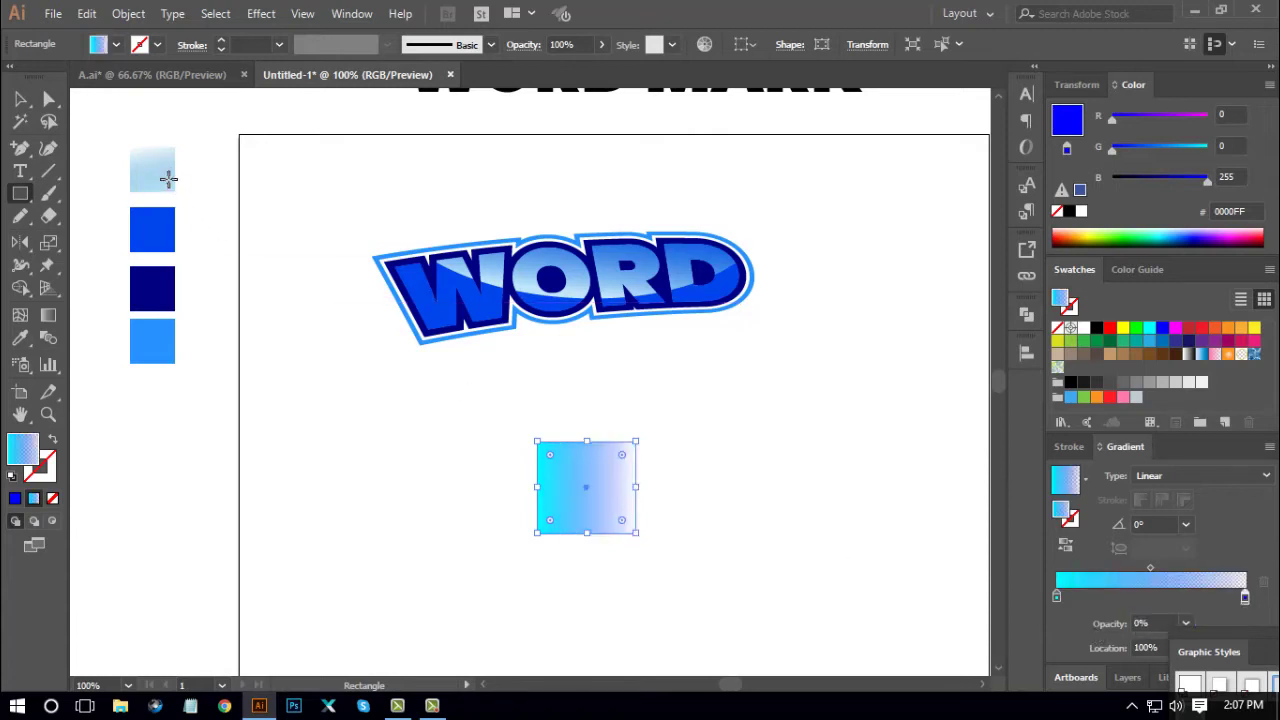
# Nudge the square up, lighten the left stop to 60FFFF, shift the midpoint left, and make the end cyan
pyautogui.click(20, 98)
pyautogui.click(352, 434)
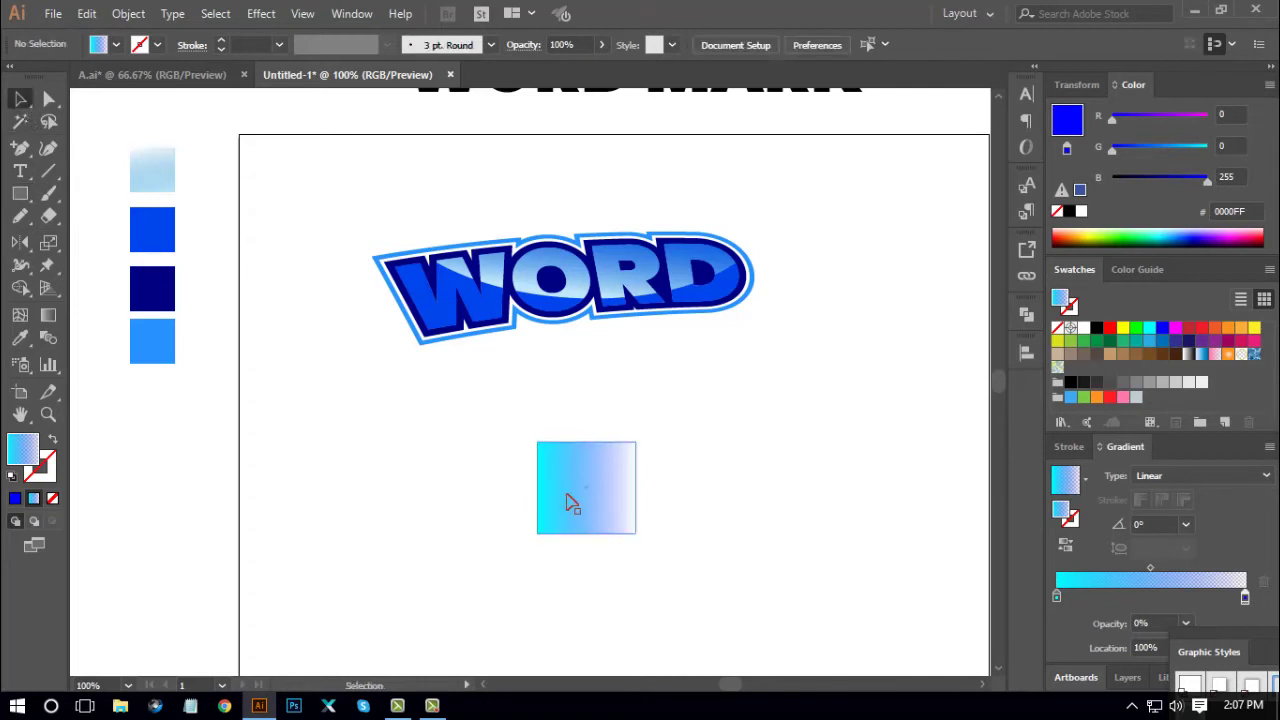
pyautogui.moveTo(593, 509); pyautogui.dragTo(597, 472)
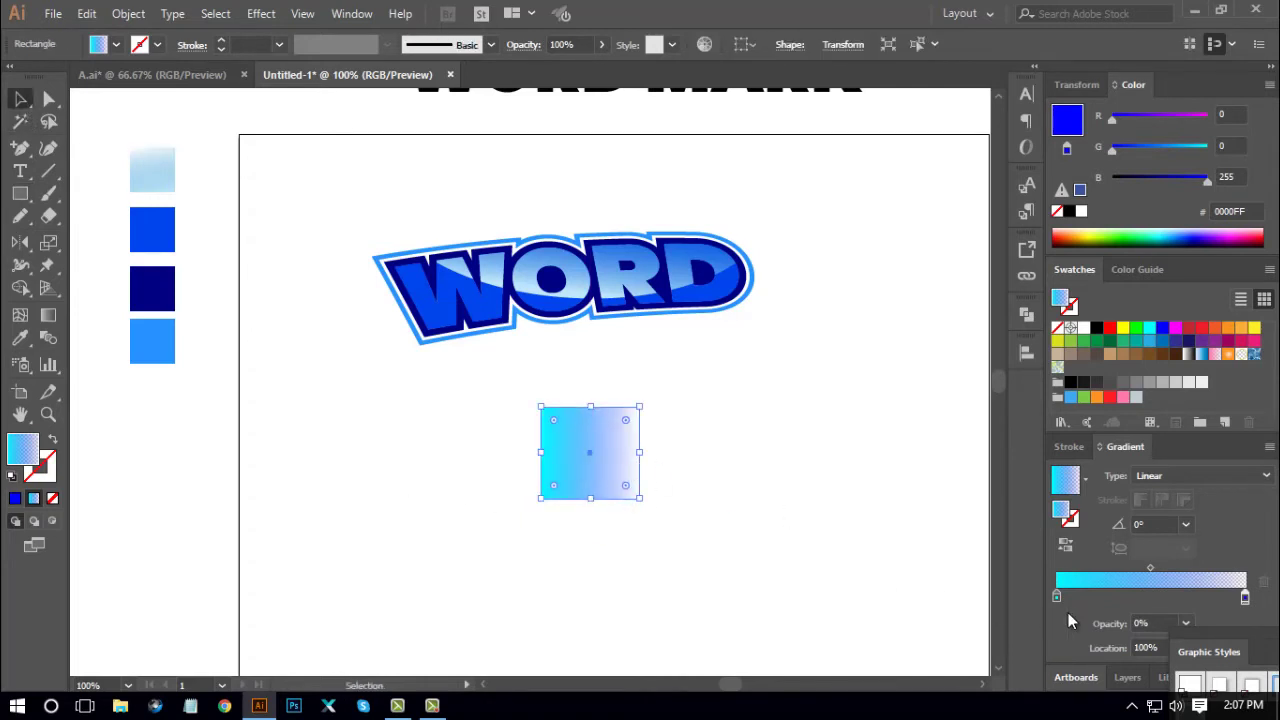
pyautogui.click(1058, 597)
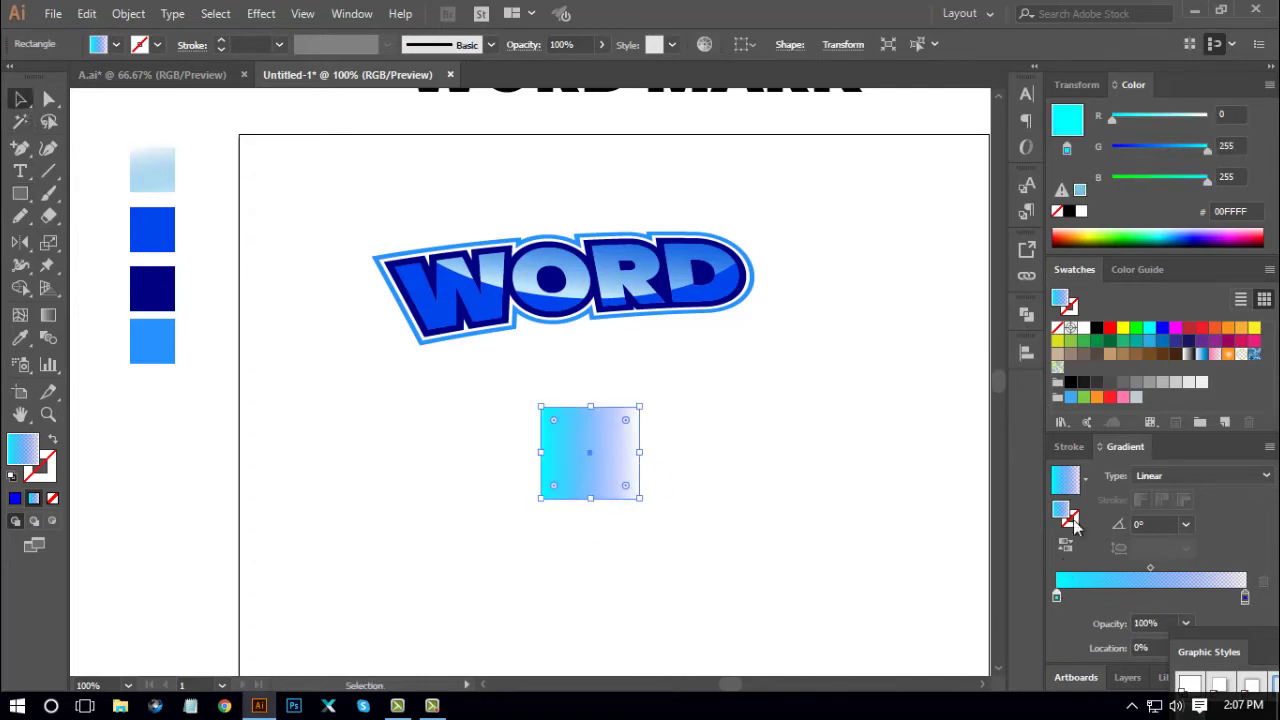
pyautogui.click(1133, 115)
pyautogui.moveTo(1134, 115); pyautogui.dragTo(1143, 118)
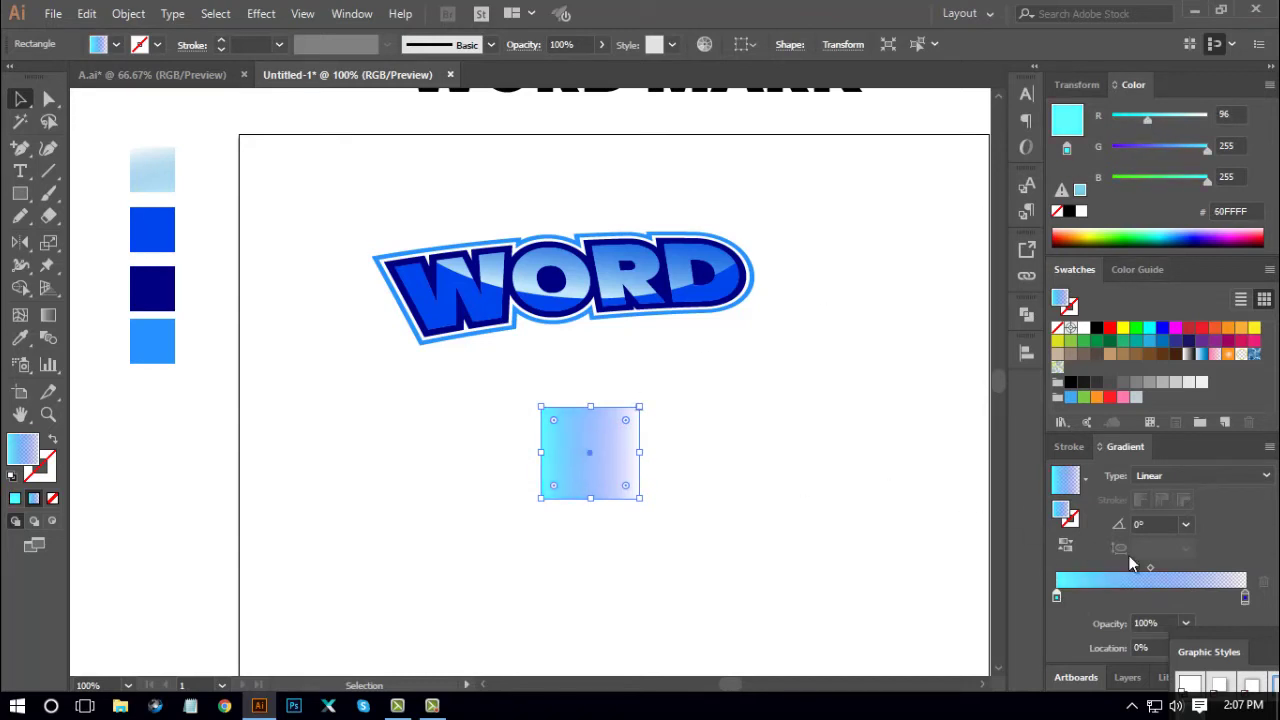
pyautogui.moveTo(1150, 570)
pyautogui.mouseDown()
pyautogui.moveTo(1132, 570)
pyautogui.moveTo(1148, 565)
pyautogui.mouseUp()
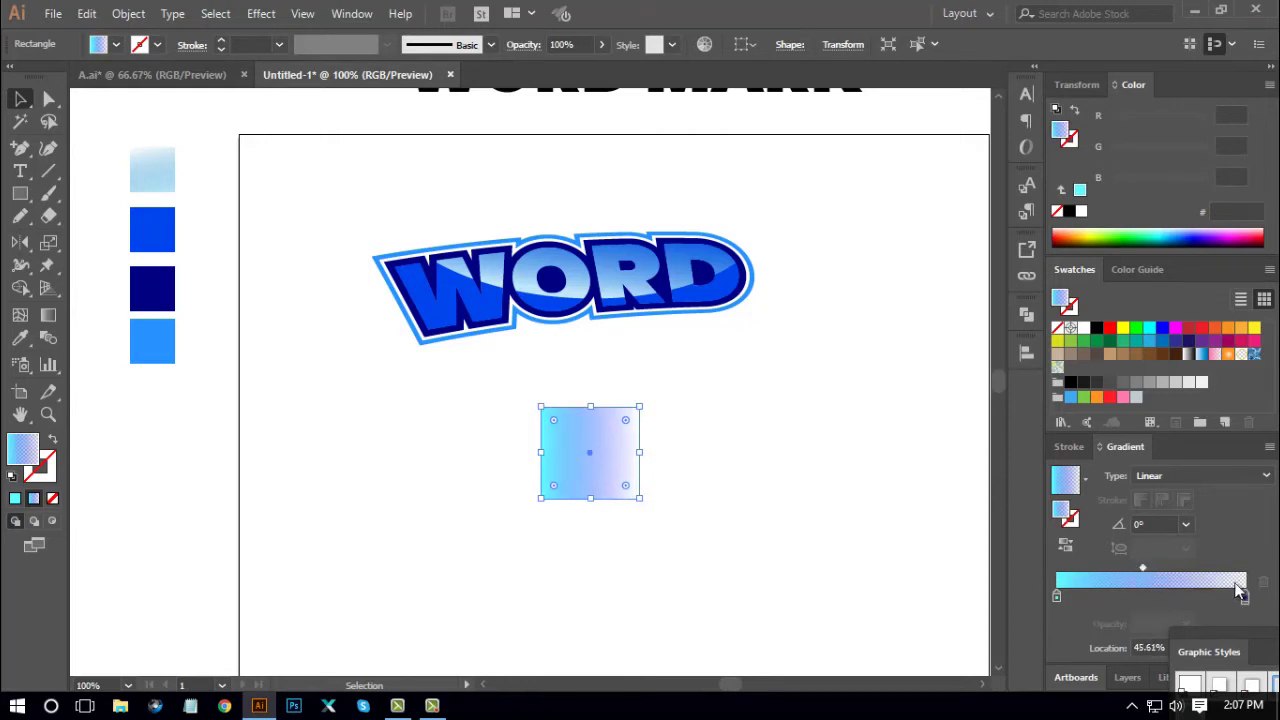
pyautogui.click(1244, 599)
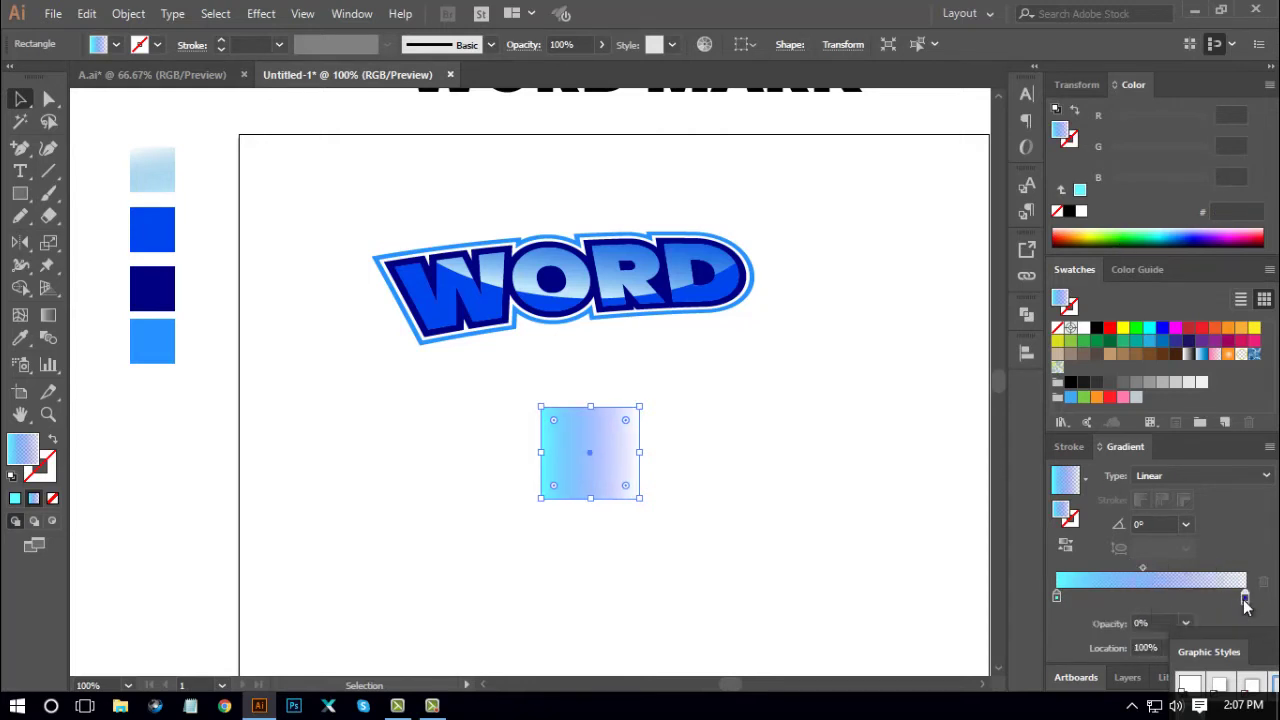
pyautogui.moveTo(1150, 328); pyautogui.dragTo(1248, 608)
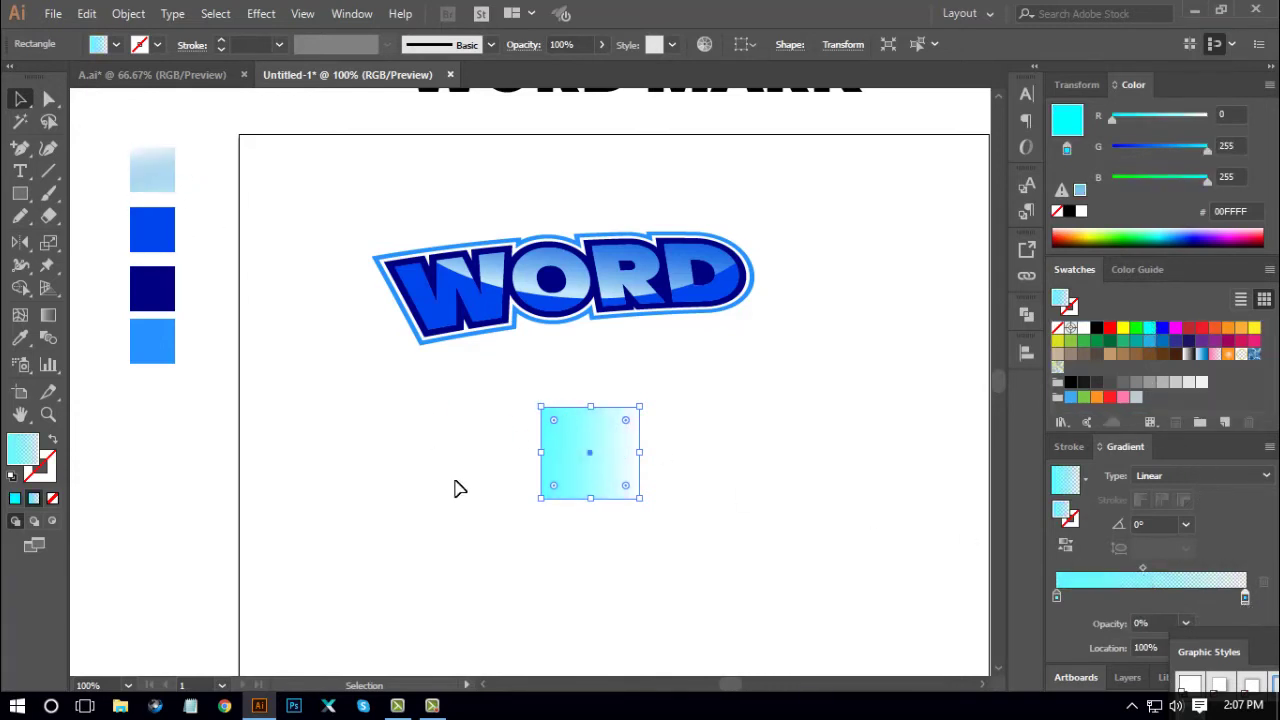
# Delete the gradient rectangle and select the four colour squares
pyautogui.click(506, 594)
pyautogui.moveTo(551, 477); pyautogui.dragTo(466, 509)
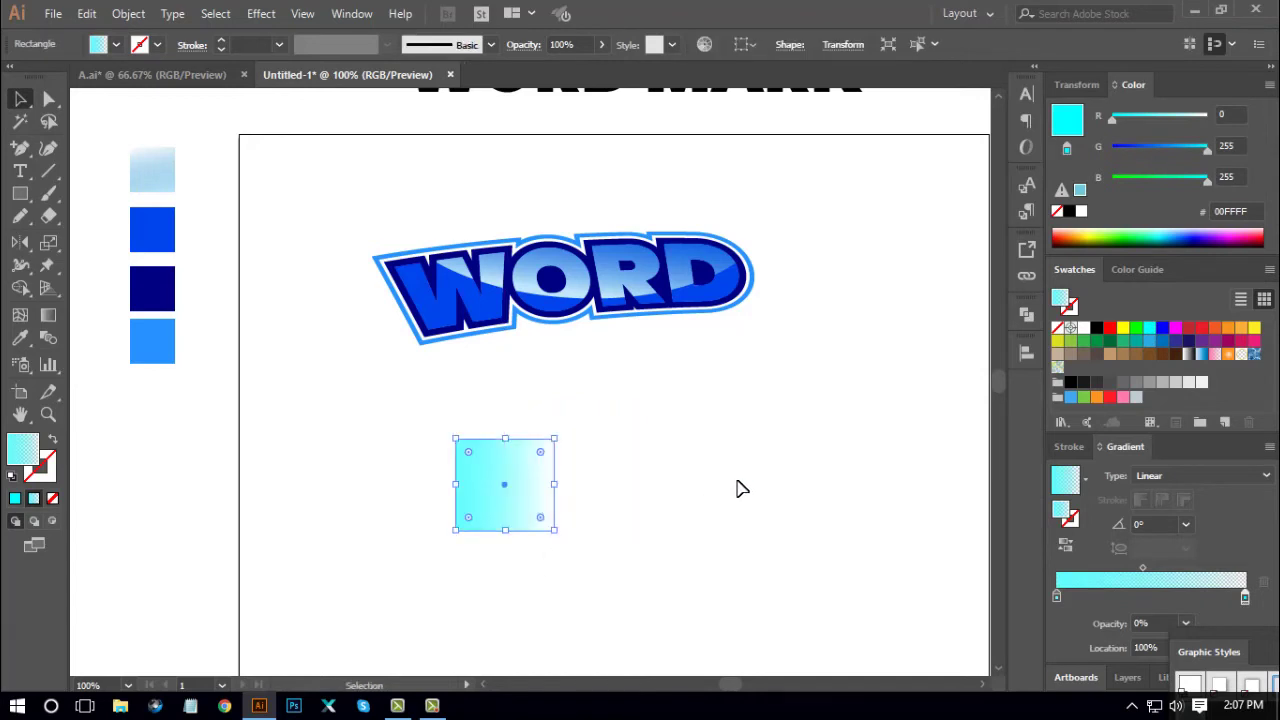
pyautogui.press('Delete')
pyautogui.moveTo(248, 128); pyautogui.dragTo(110, 378)
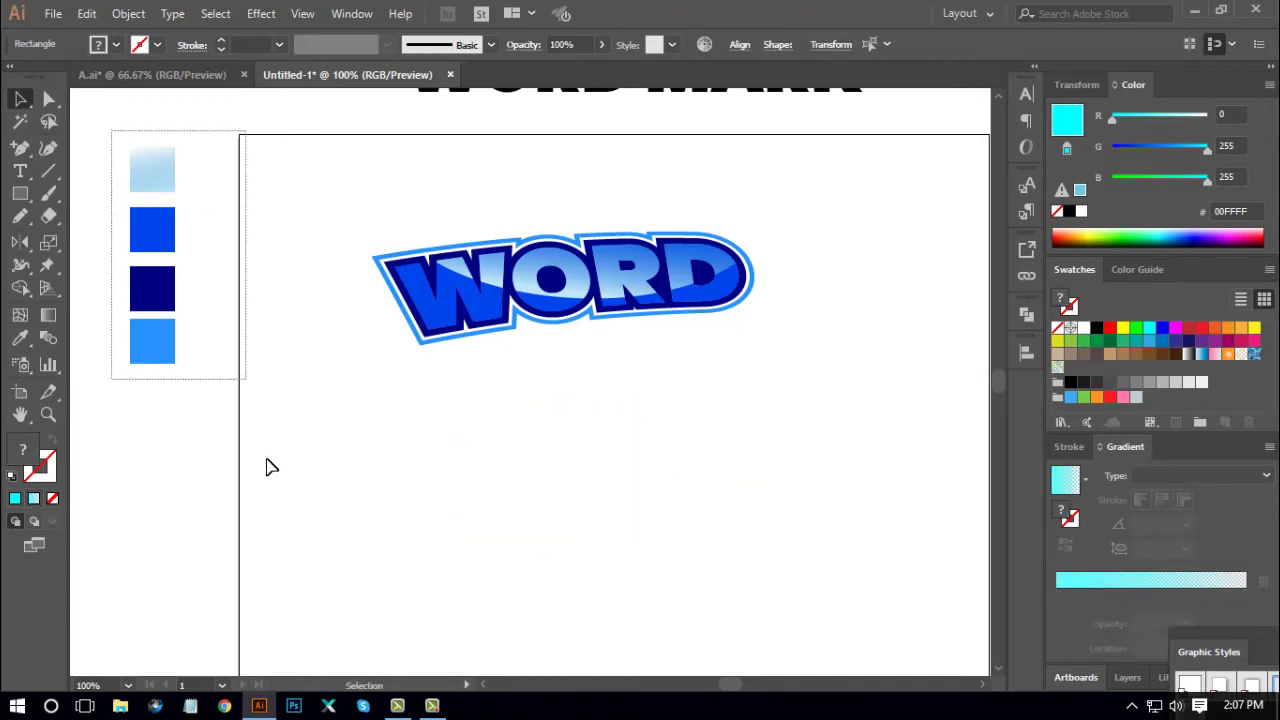
# Delete the colour squares, move WORD up-left, and copy the WORD MARK heading onto the artboard
pyautogui.press('Delete')
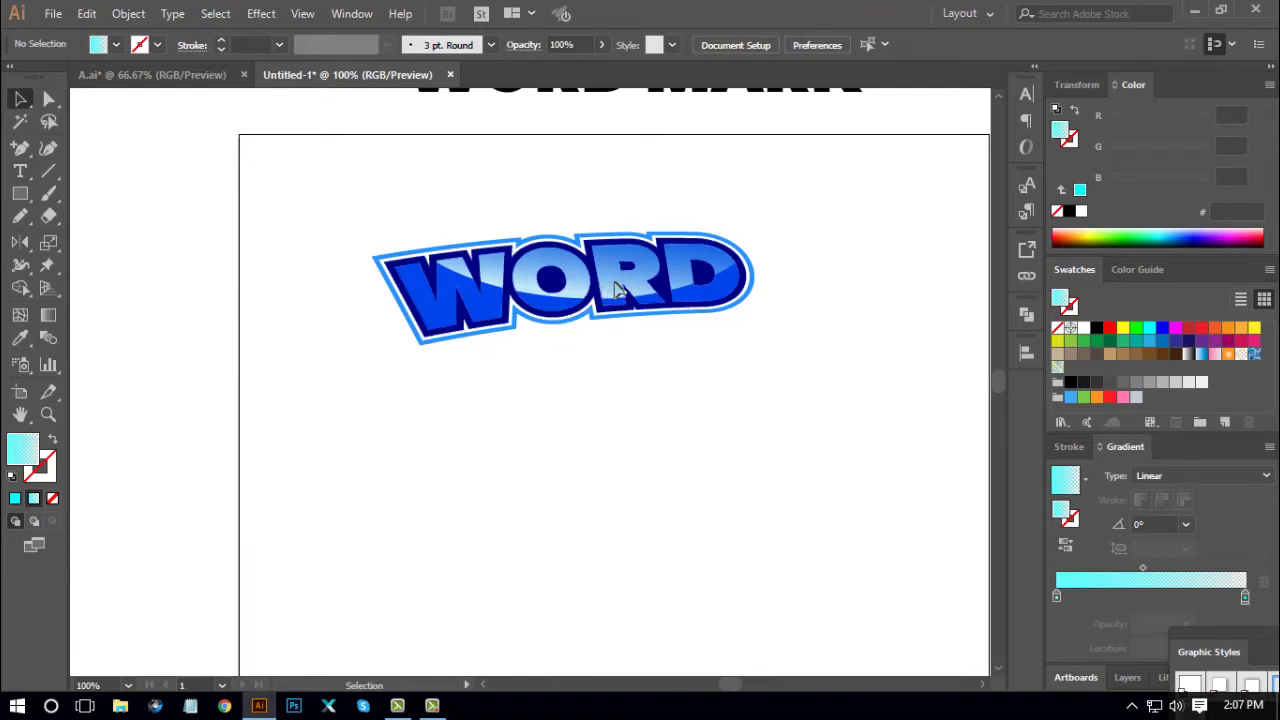
pyautogui.moveTo(615, 288); pyautogui.dragTo(514, 231)
pyautogui.click(655, 420)
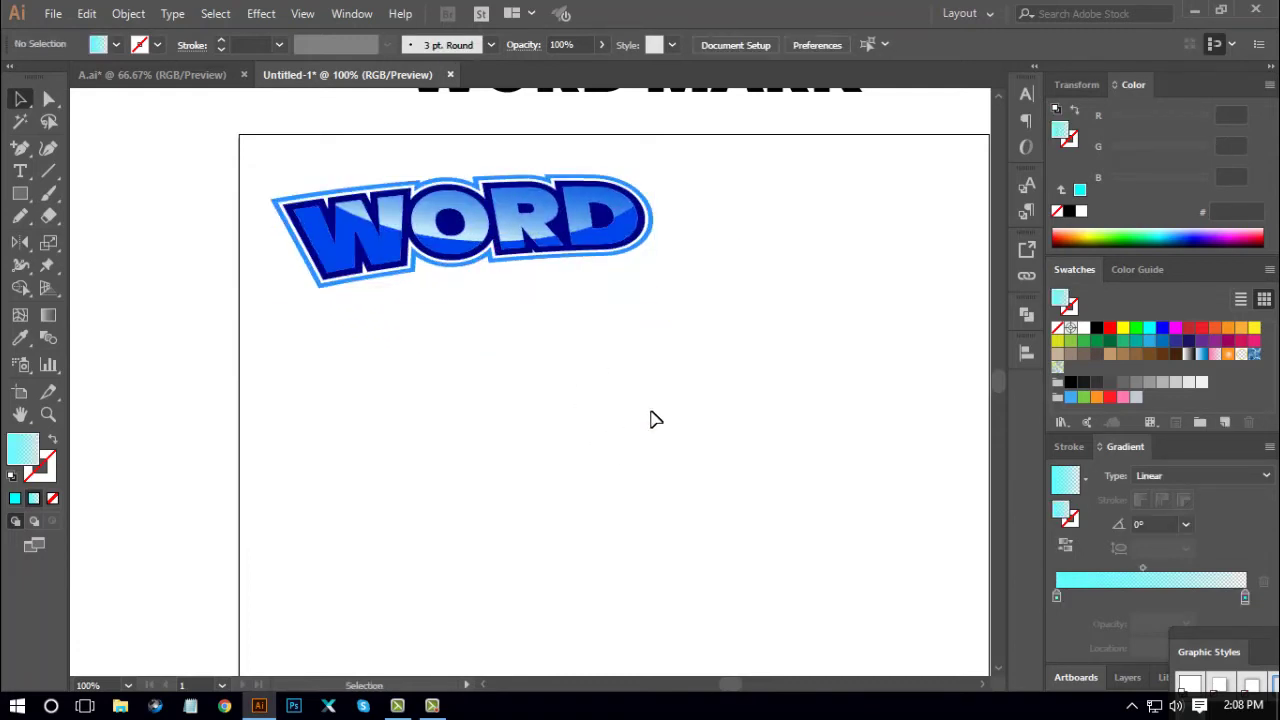
pyautogui.press('space')
pyautogui.hotkey('ctrl', '-')
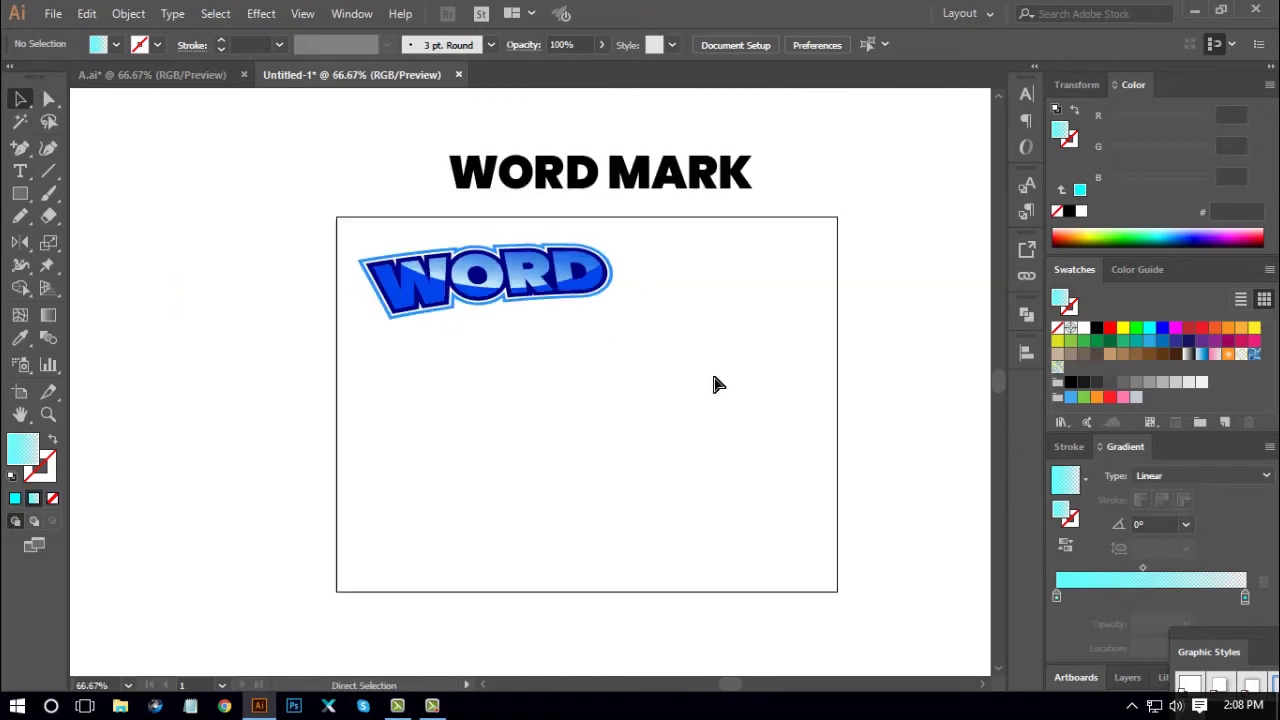
pyautogui.moveTo(716, 178); pyautogui.dragTo(720, 406)
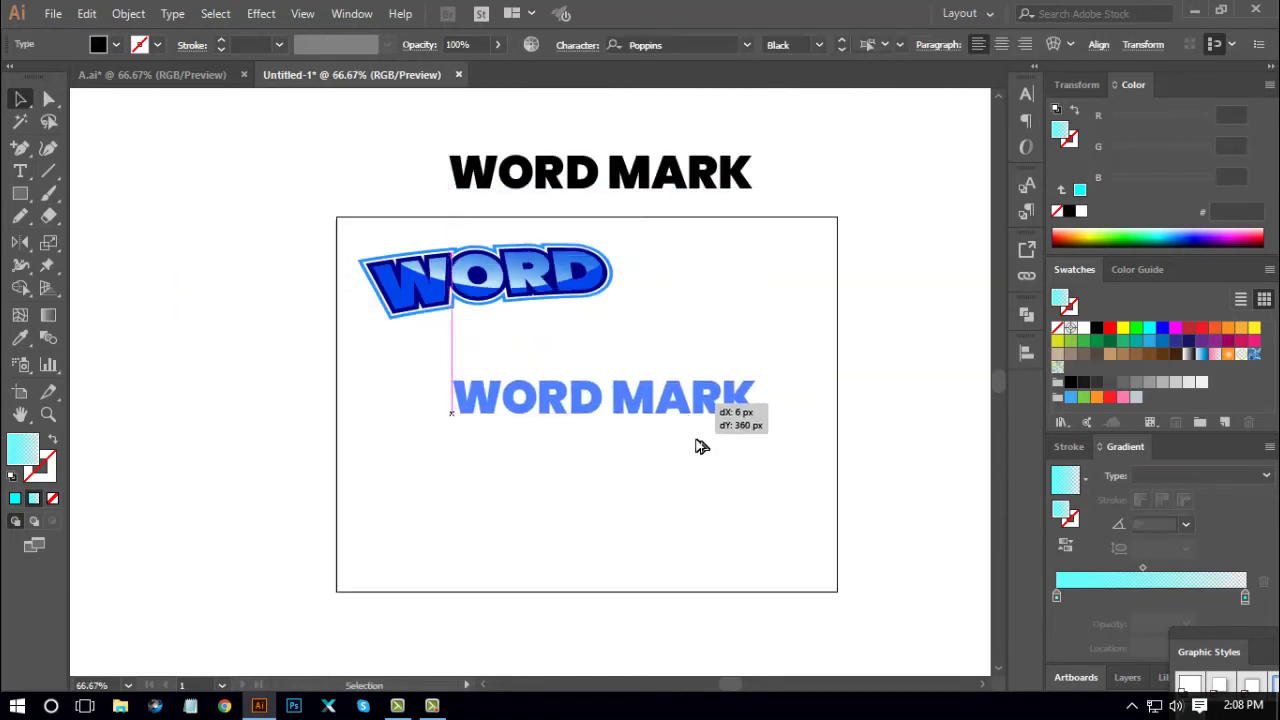
pyautogui.click(736, 498)
pyautogui.hotkey('ctrl', '+')
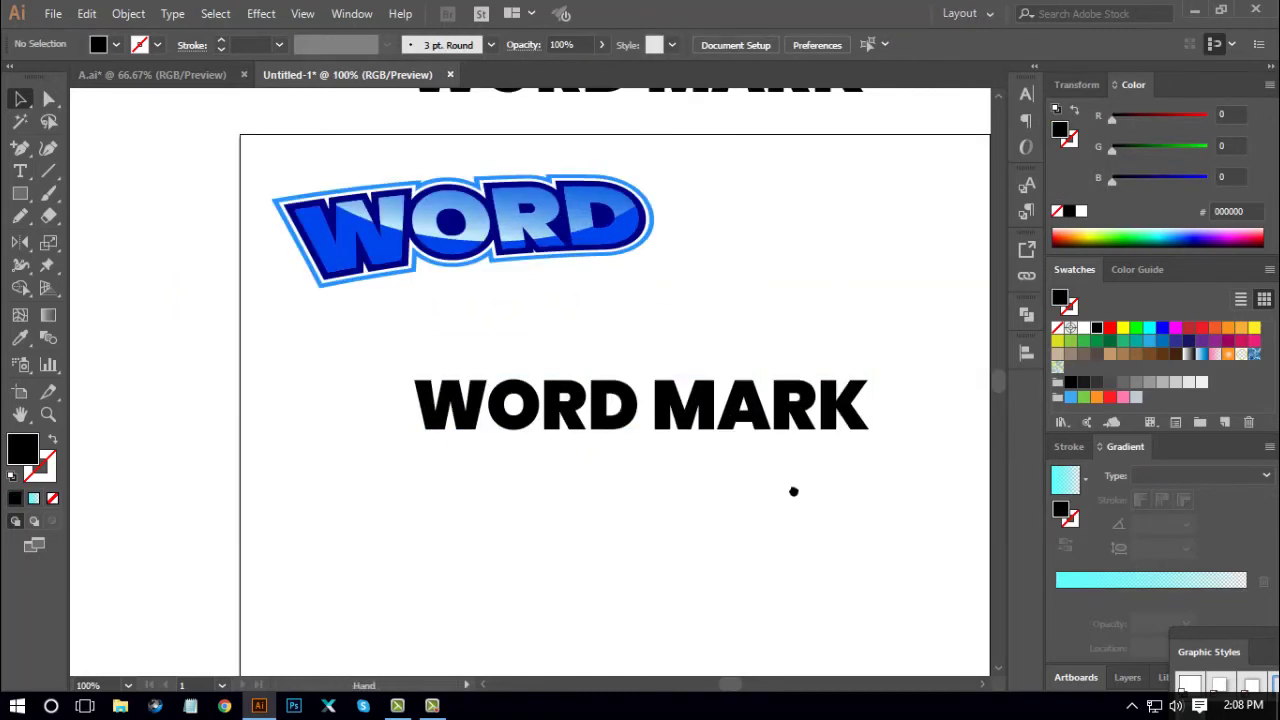
pyautogui.moveTo(785, 495); pyautogui.dragTo(758, 490)
# Delete 'WORD' from the copied heading, then outline the remaining MARK and enlarge it
pyautogui.press('t')
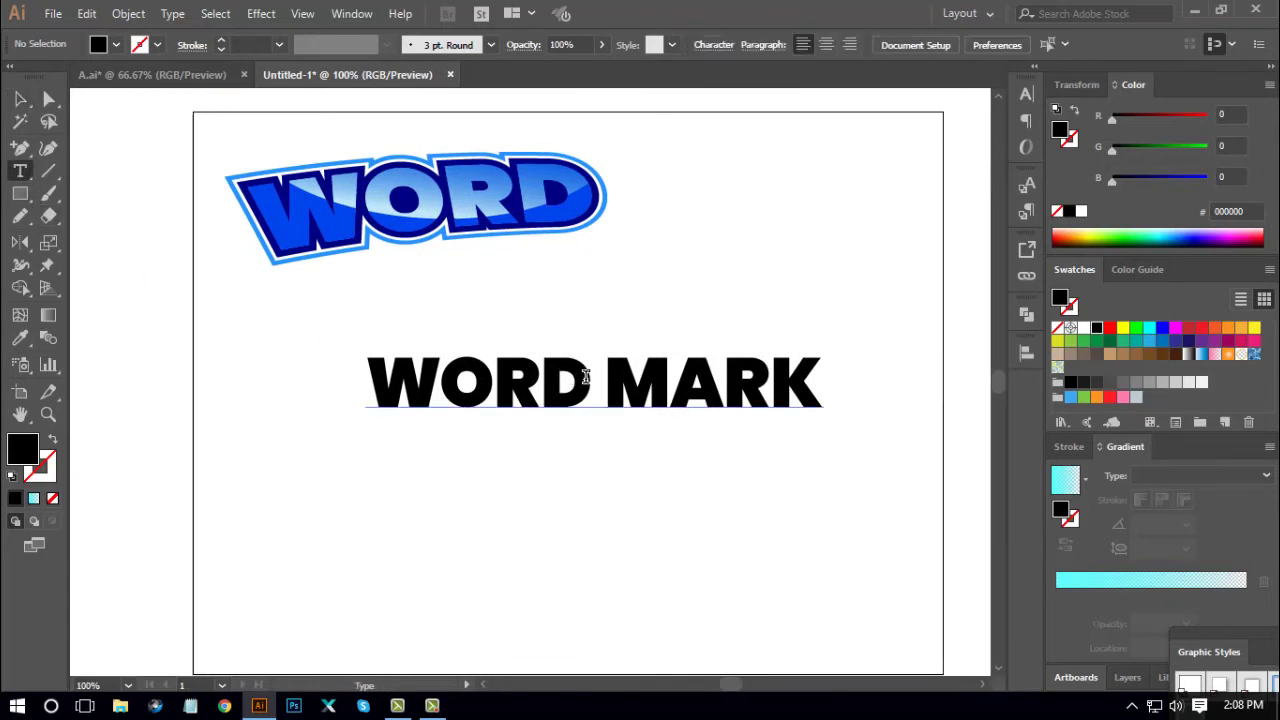
pyautogui.moveTo(576, 374); pyautogui.dragTo(329, 371)
pyautogui.press('BackSpace')
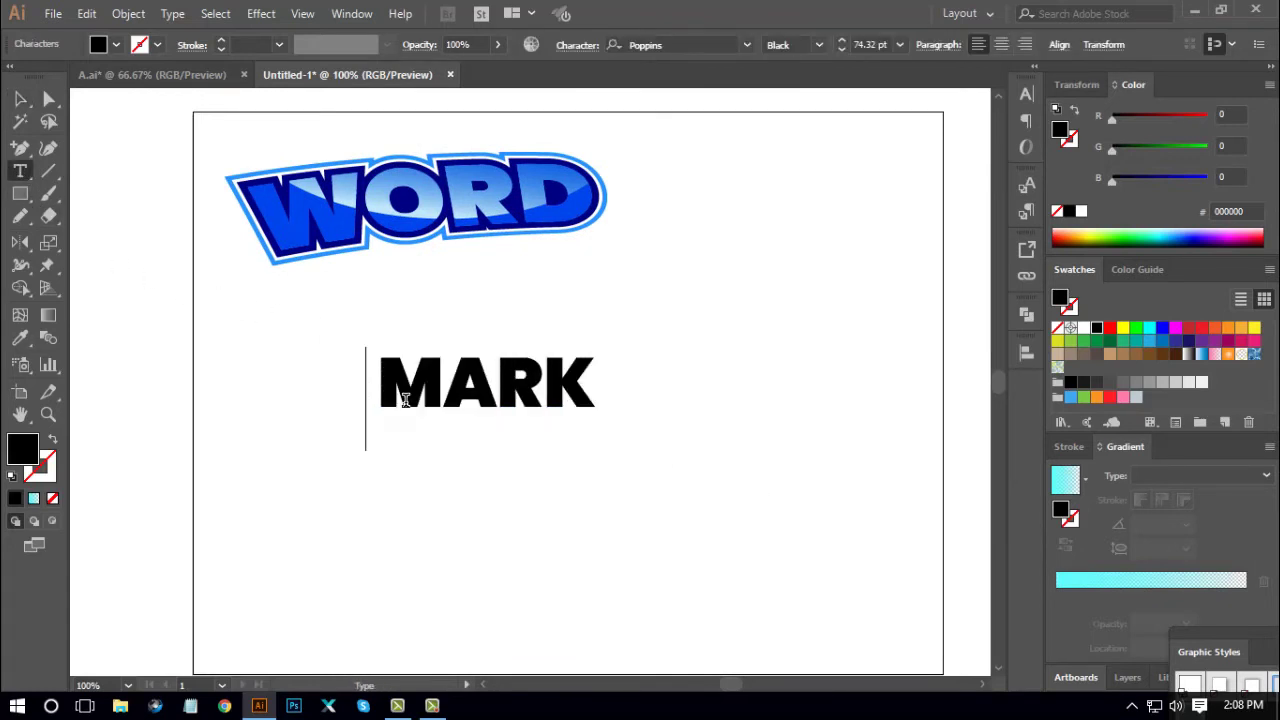
pyautogui.click(20, 98)
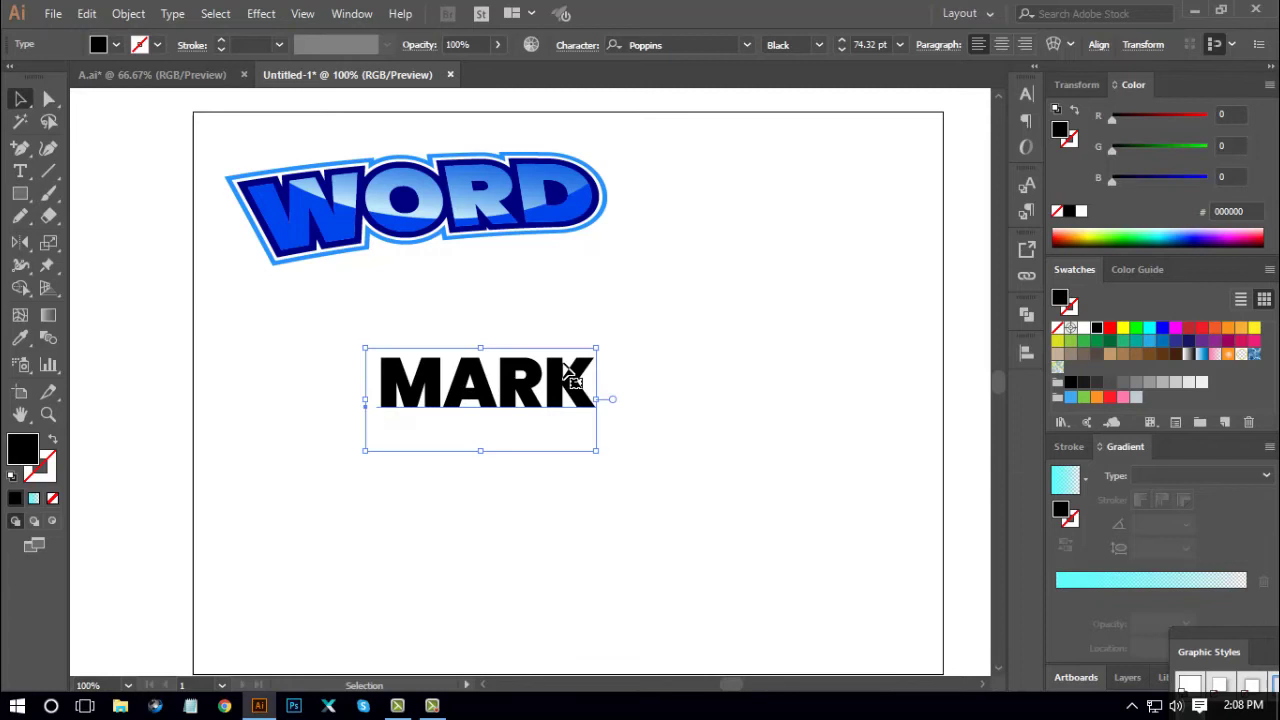
pyautogui.rightClick(627, 350)
pyautogui.click(689, 457)
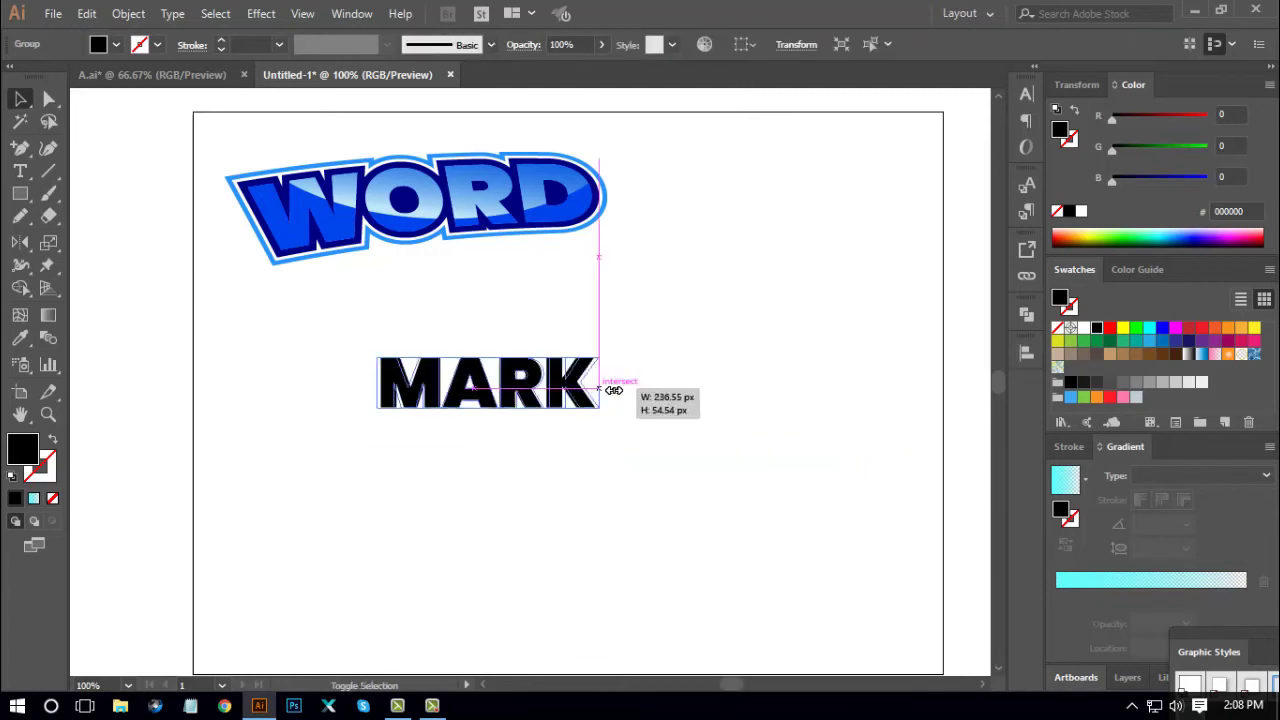
pyautogui.moveTo(613, 390); pyautogui.dragTo(658, 398)
pyautogui.click(723, 537)
pyautogui.moveTo(674, 516); pyautogui.dragTo(693, 479)
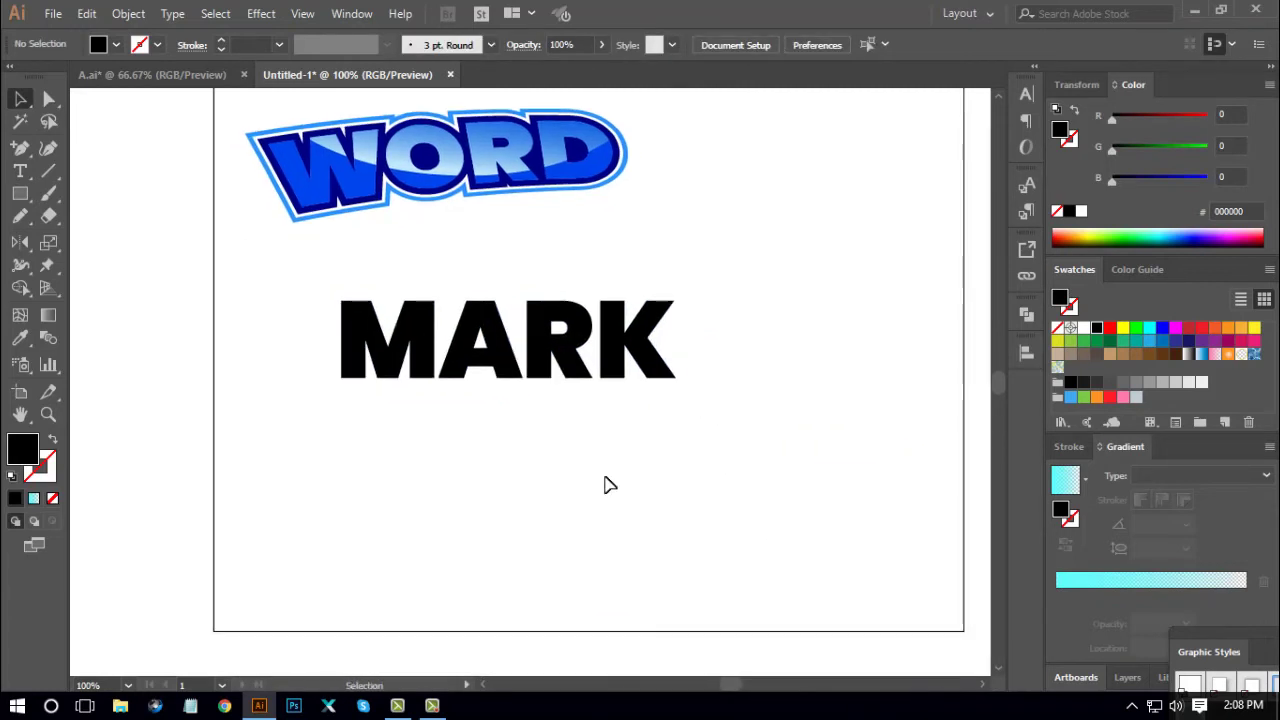
# Draw a black-stroked, unfilled curved path across MARK with the Pen tool
pyautogui.click(20, 148)
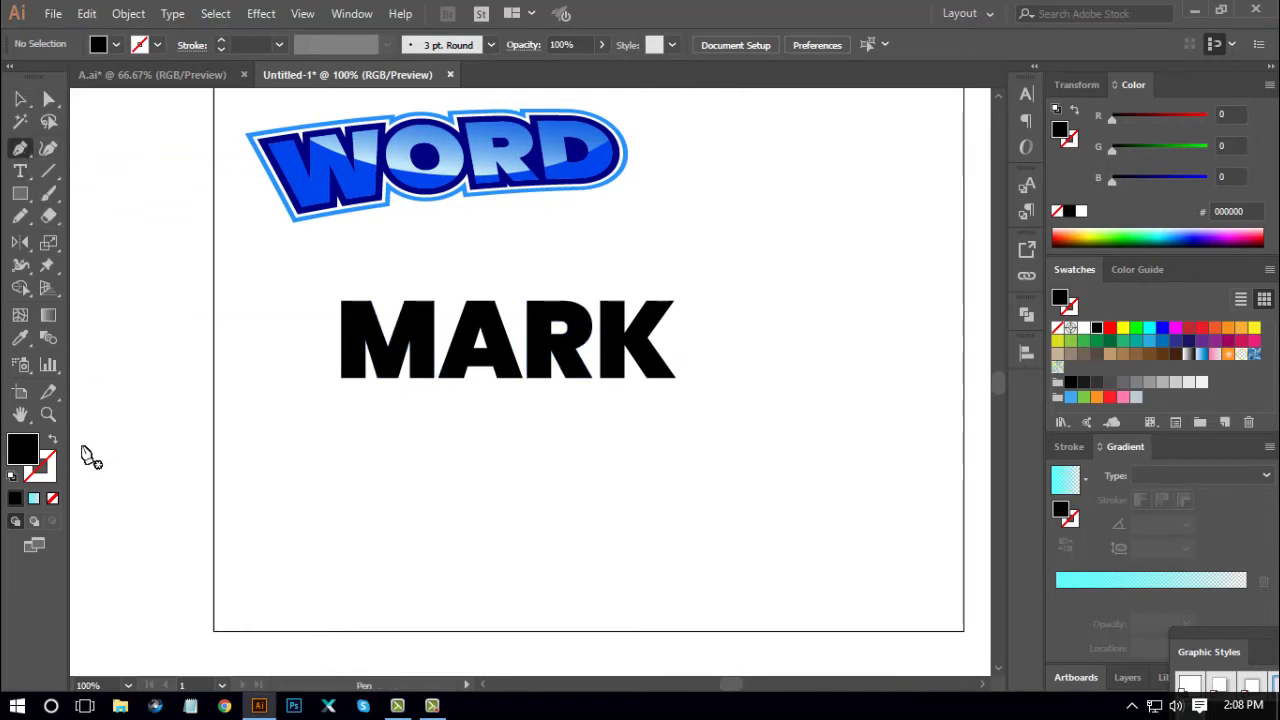
pyautogui.click(53, 444)
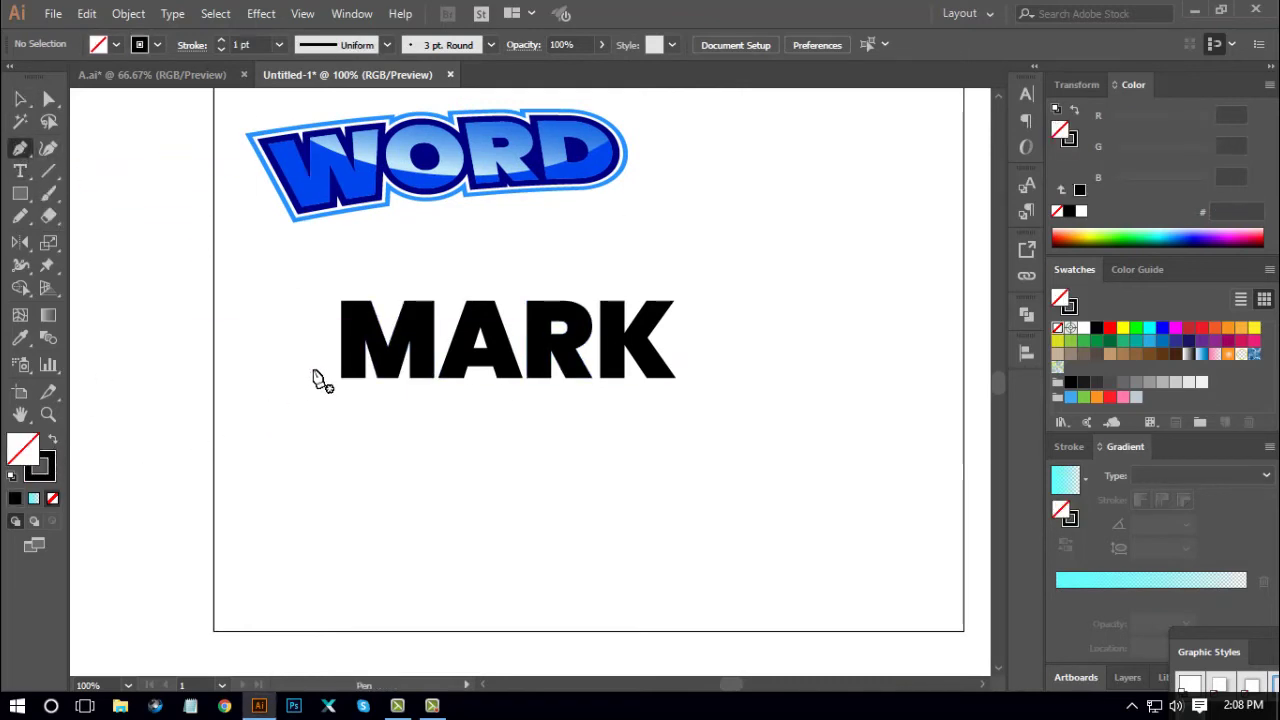
pyautogui.moveTo(311, 367); pyautogui.dragTo(331, 361)
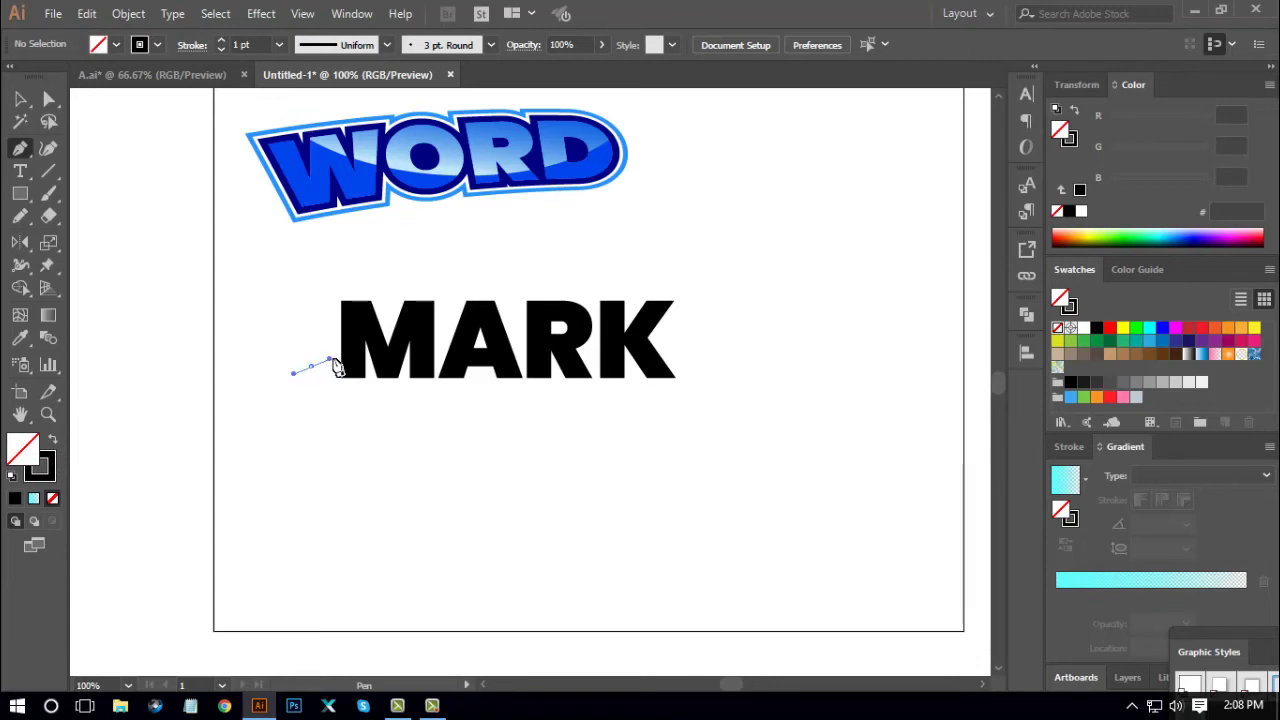
pyautogui.press('ctrl')
pyautogui.keyDown('ctrl'); pyautogui.click(323, 366); pyautogui.keyUp('ctrl')
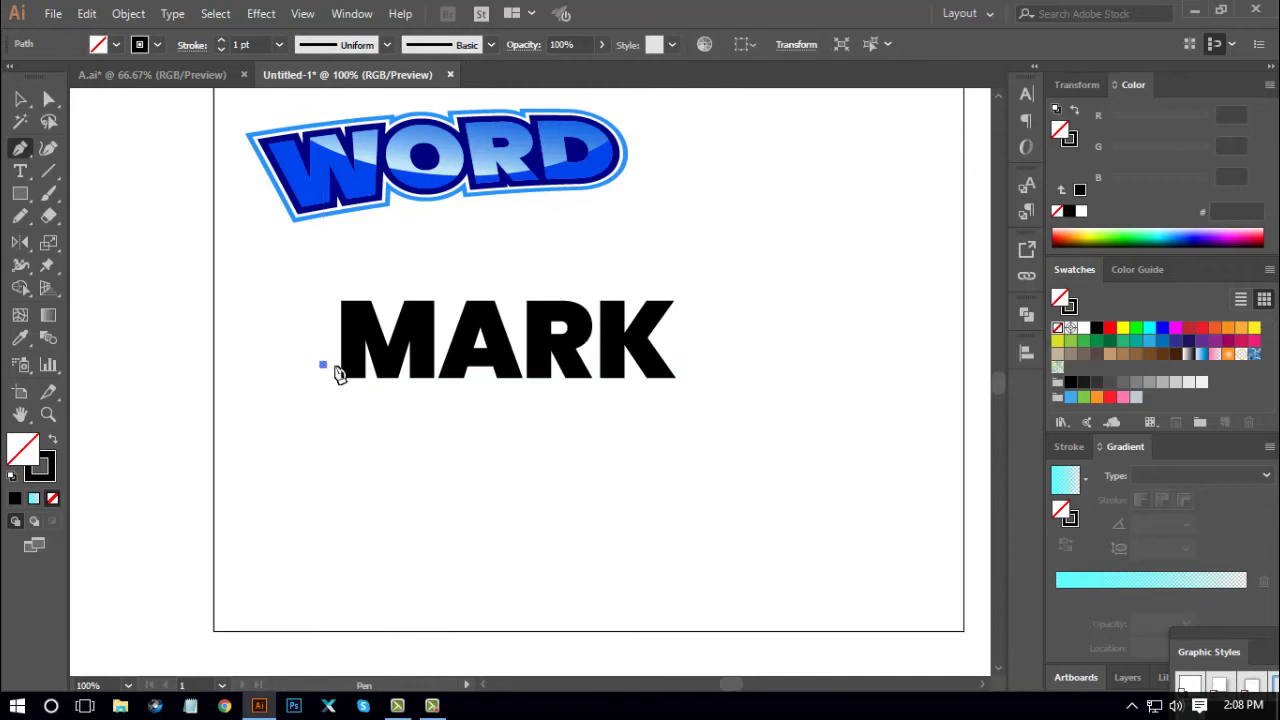
pyautogui.moveTo(728, 366); pyautogui.dragTo(733, 368)
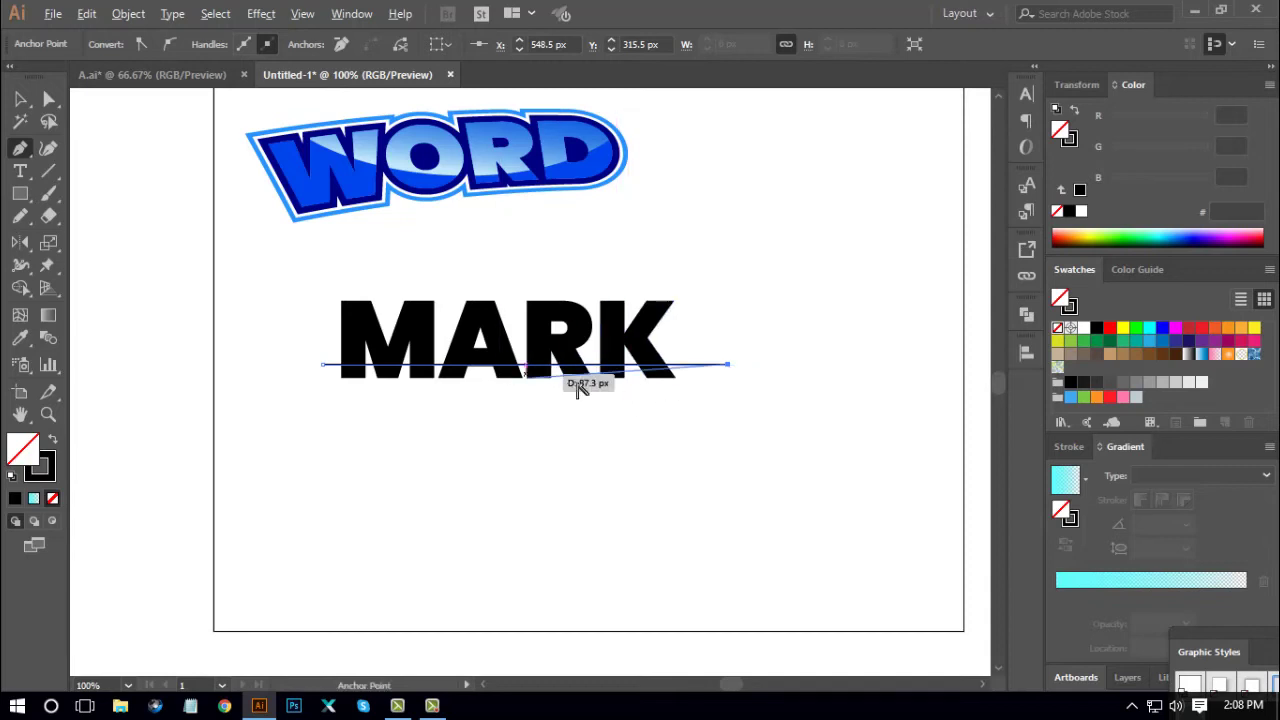
pyautogui.moveTo(529, 372); pyautogui.dragTo(451, 371)
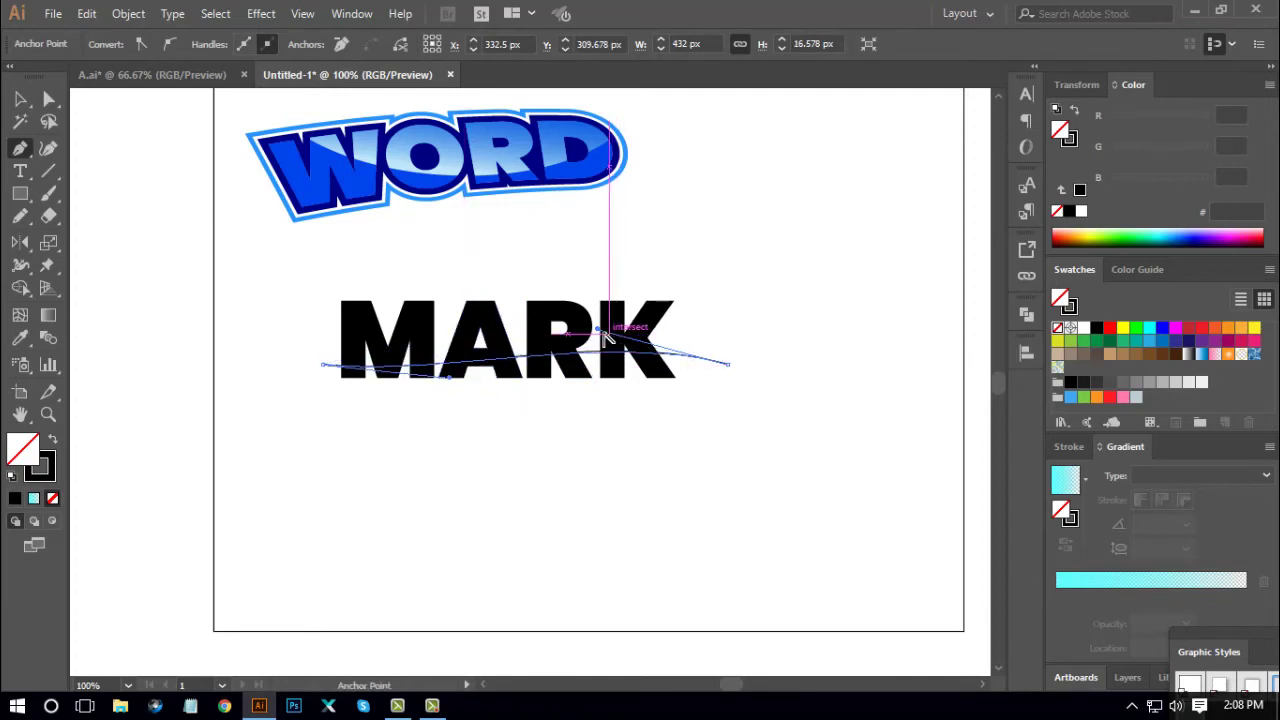
pyautogui.moveTo(605, 337); pyautogui.dragTo(611, 428)
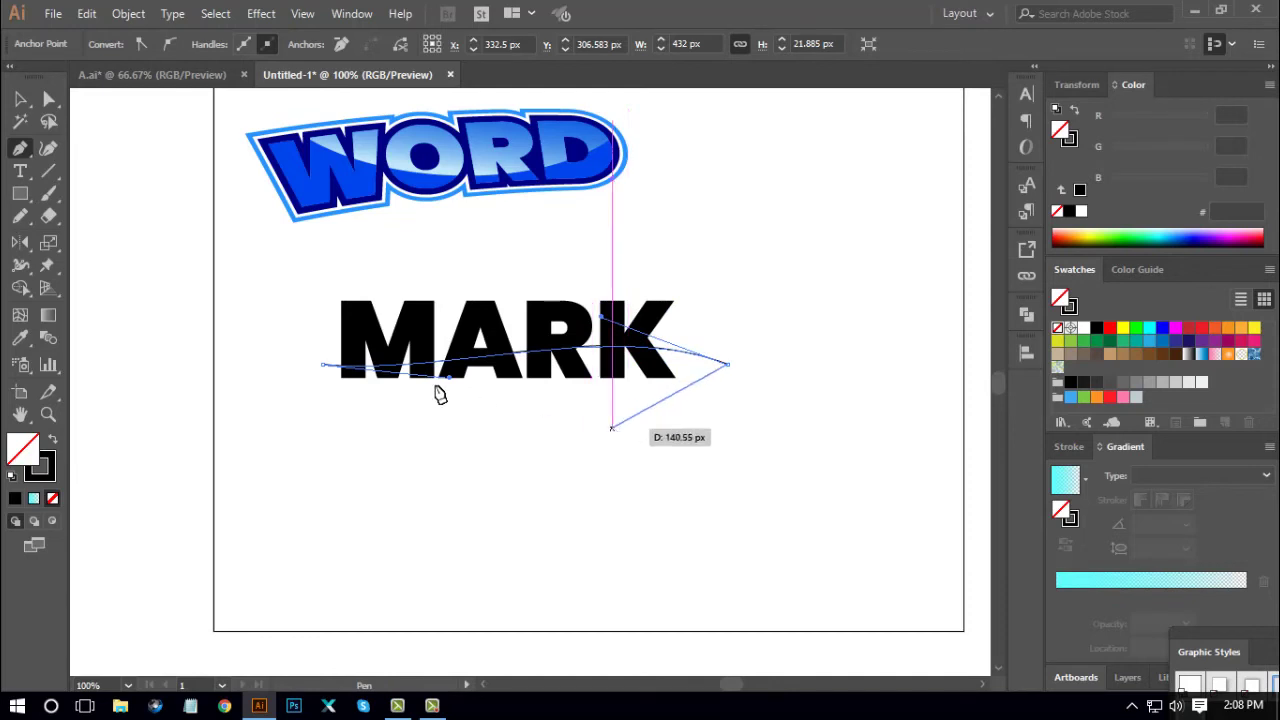
# Reshape the curve by moving its end points and adjusting its bends
pyautogui.click(48, 98)
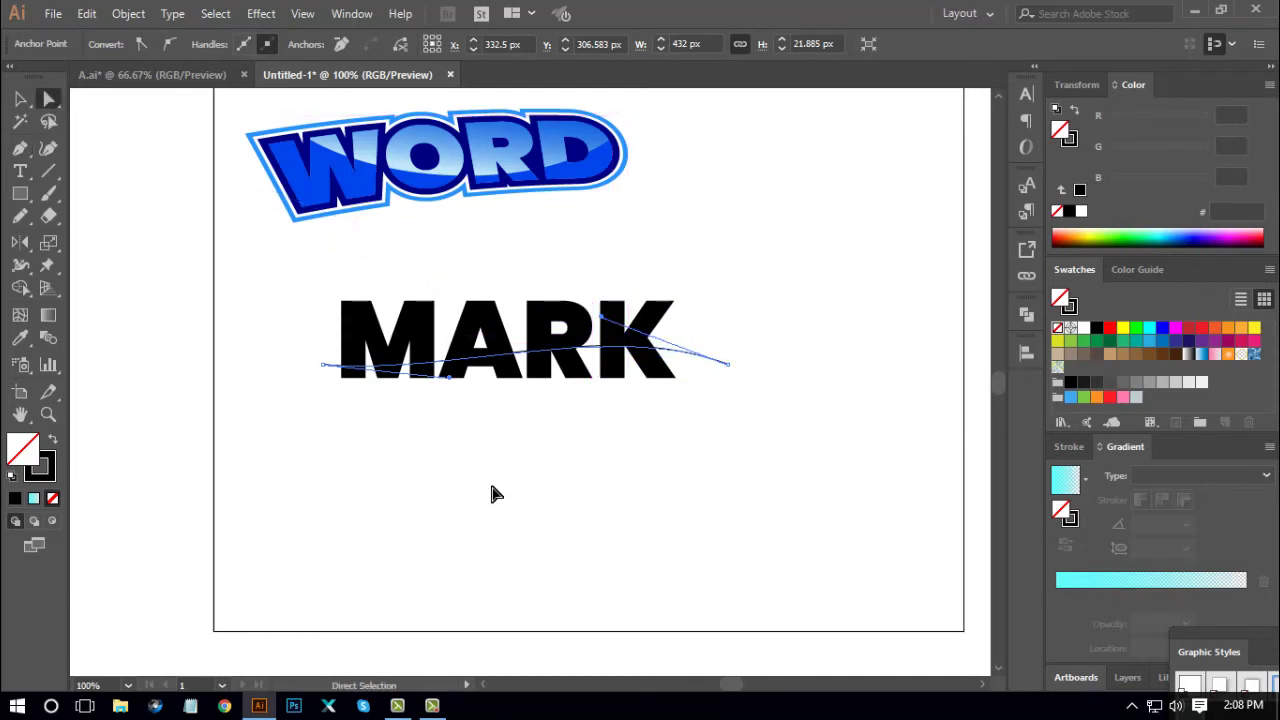
pyautogui.click(526, 490)
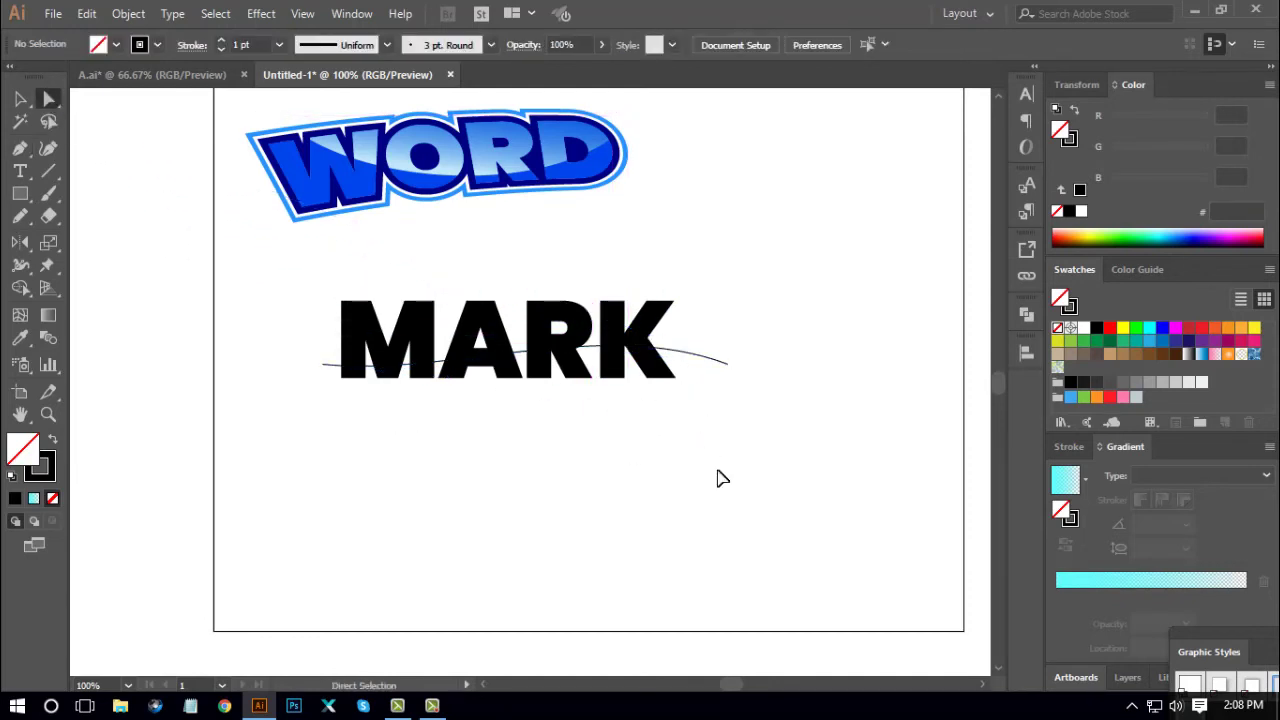
pyautogui.hotkey('ctrl', '+')
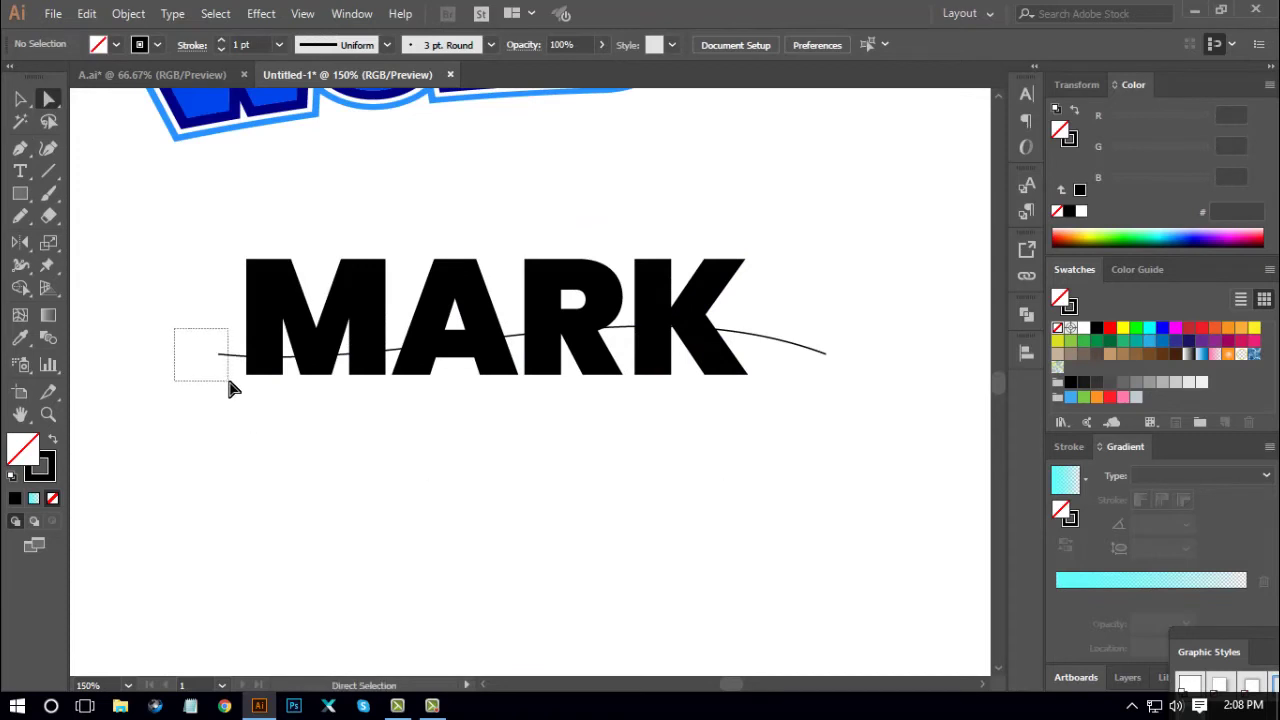
pyautogui.moveTo(229, 381); pyautogui.dragTo(198, 354)
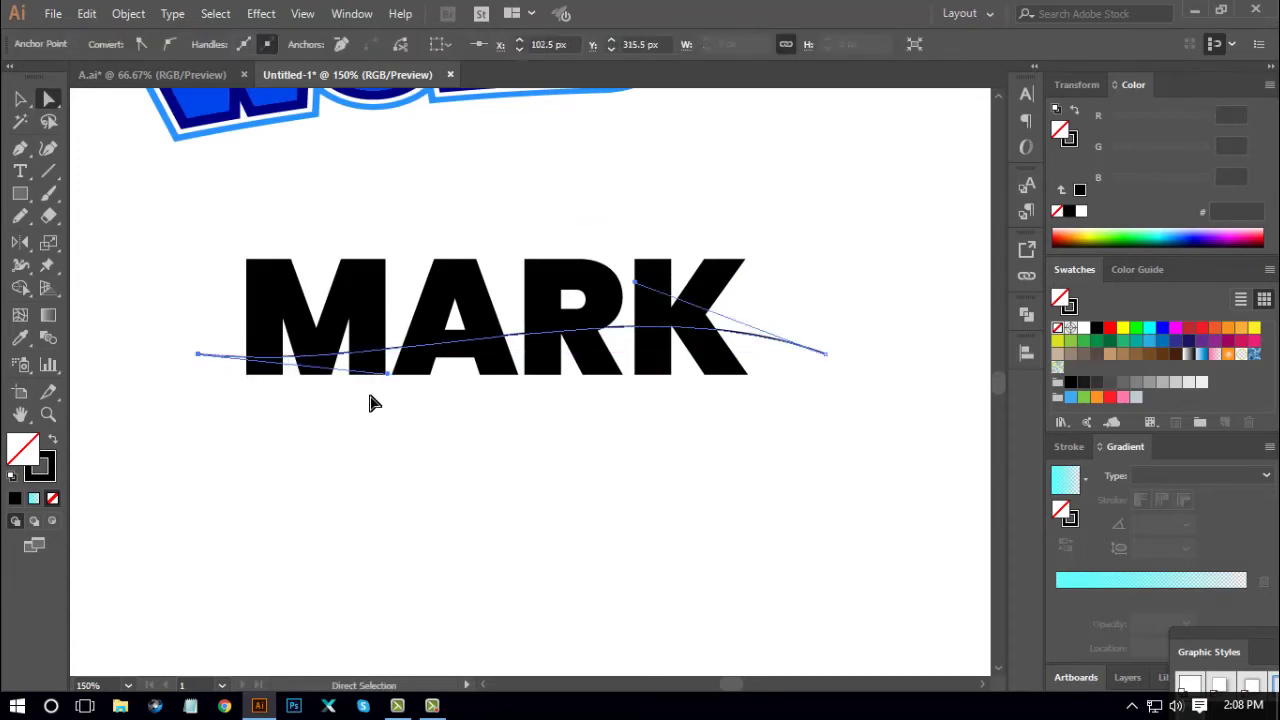
pyautogui.moveTo(387, 373); pyautogui.dragTo(389, 383)
pyautogui.click(838, 388)
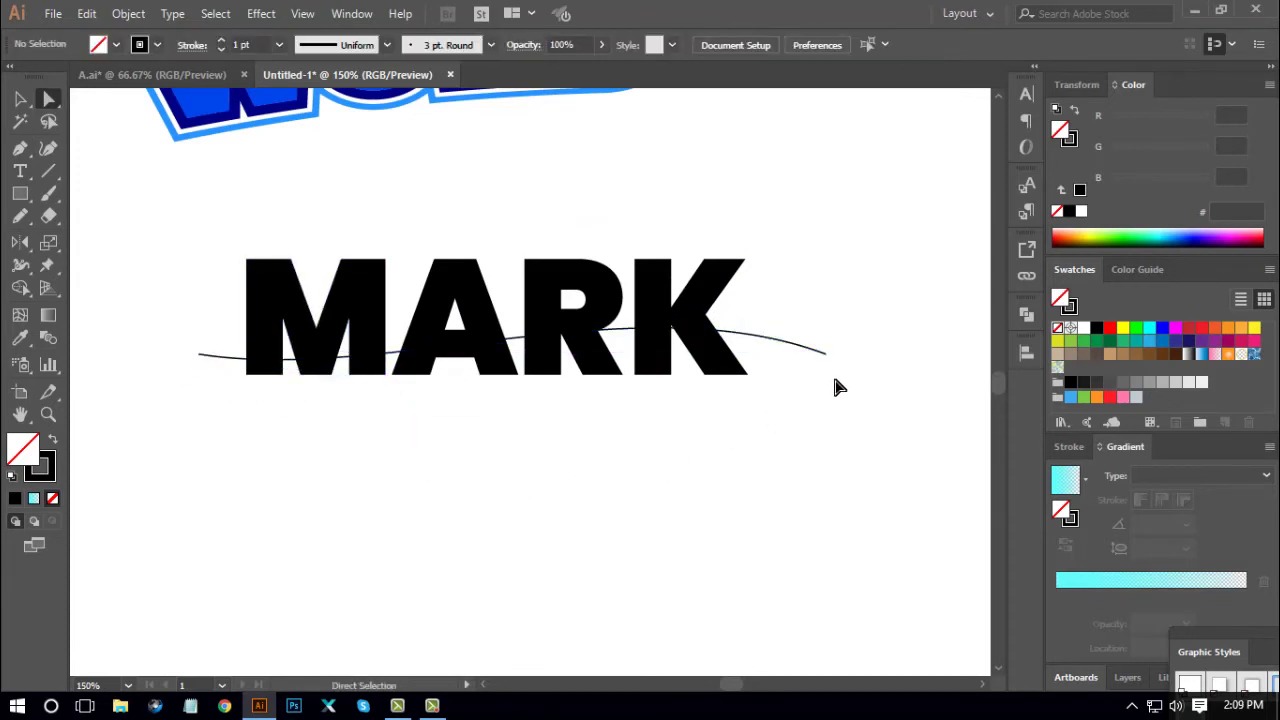
pyautogui.moveTo(810, 369); pyautogui.dragTo(810, 369)
pyautogui.moveTo(826, 353); pyautogui.dragTo(799, 360)
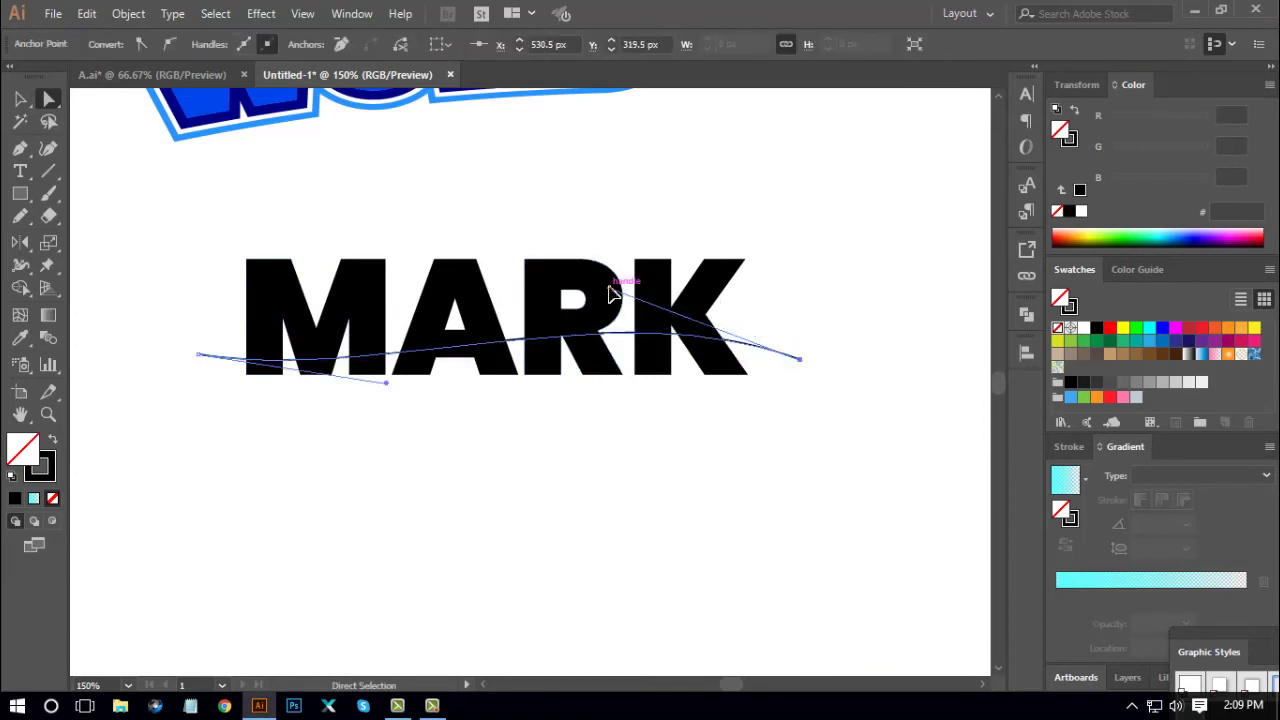
pyautogui.moveTo(611, 289); pyautogui.dragTo(611, 276)
pyautogui.click(354, 406)
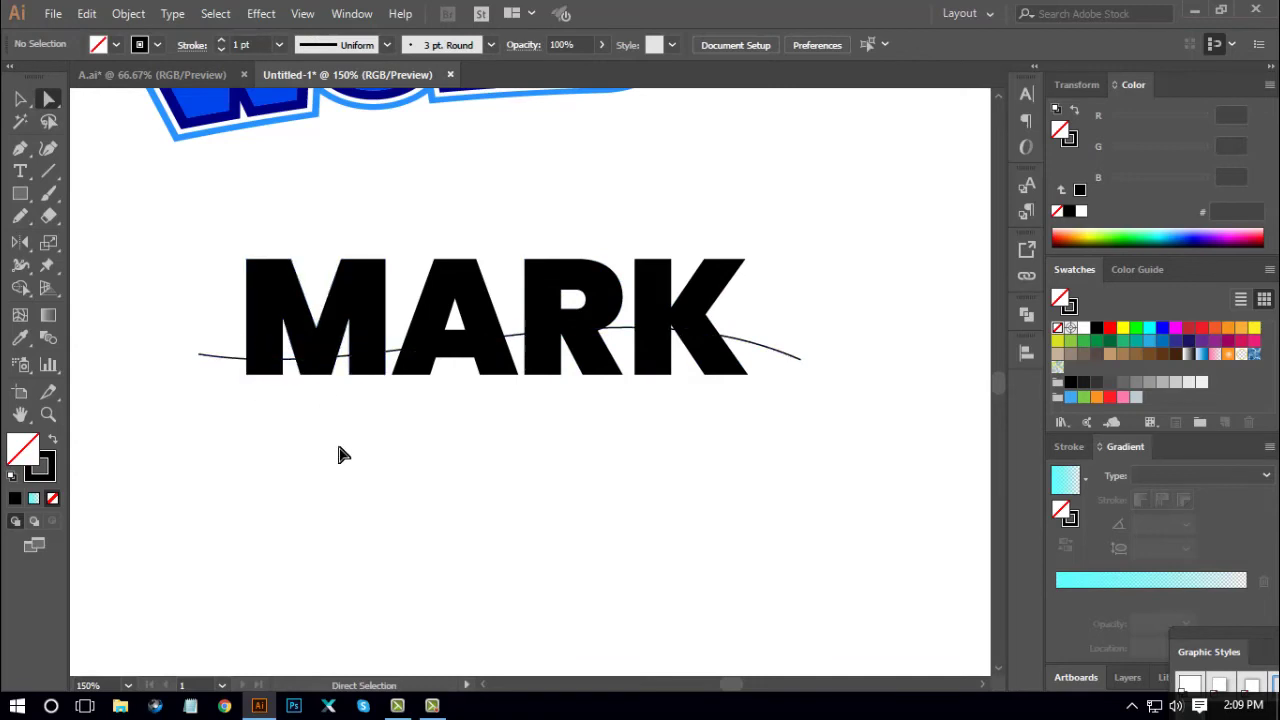
pyautogui.moveTo(798, 381); pyautogui.dragTo(807, 367)
pyautogui.click(224, 378)
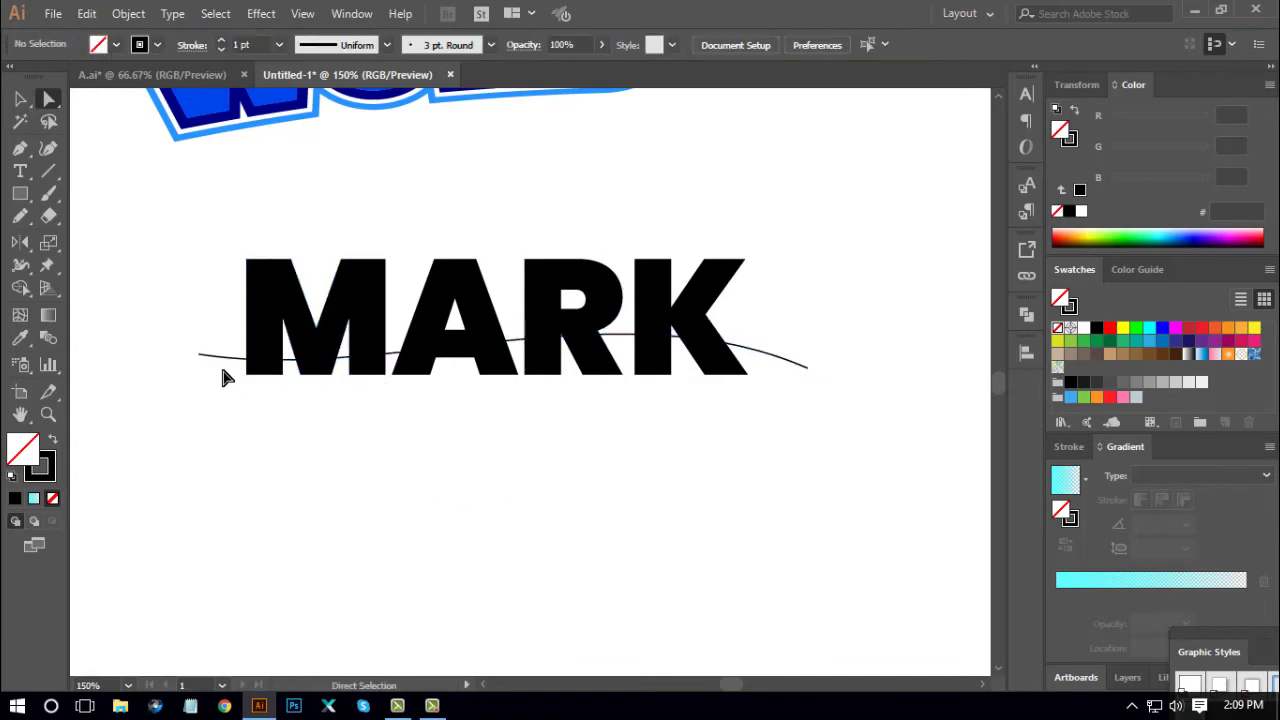
pyautogui.press('v')
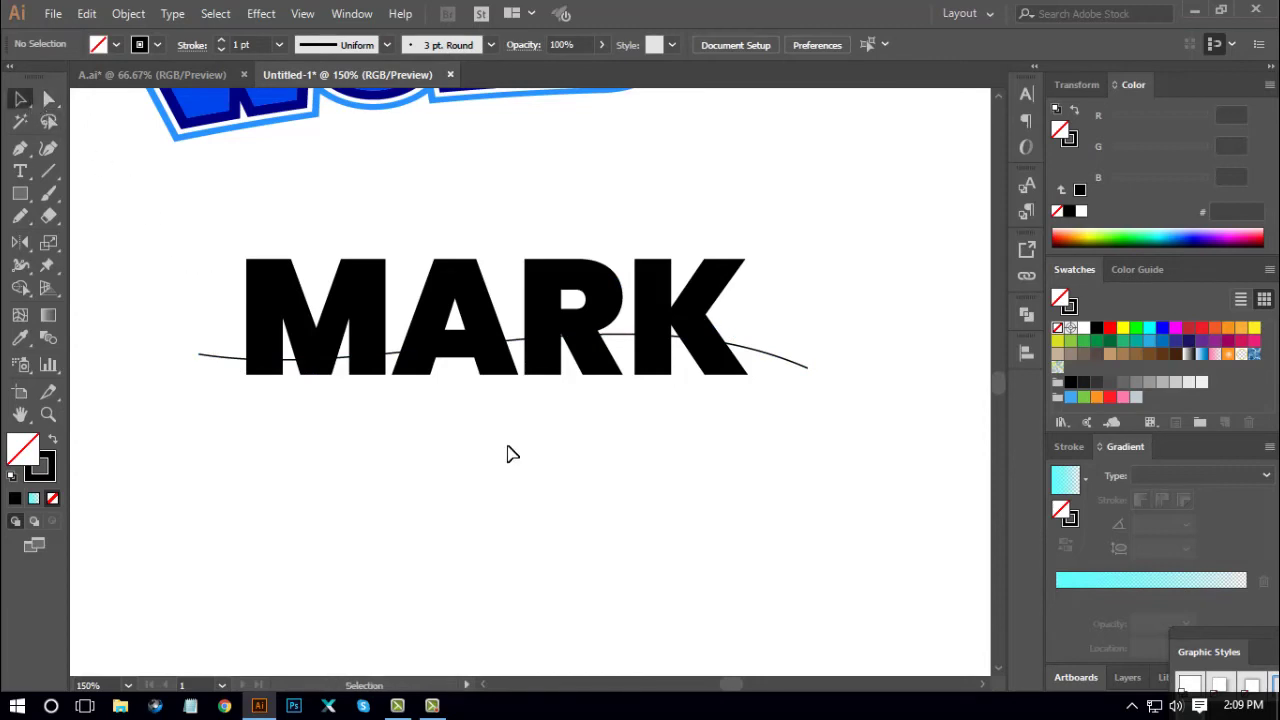
# Duplicate the curve twice above itself and tilt the top copy upward at its right end
pyautogui.scroll(1, 688, 470)
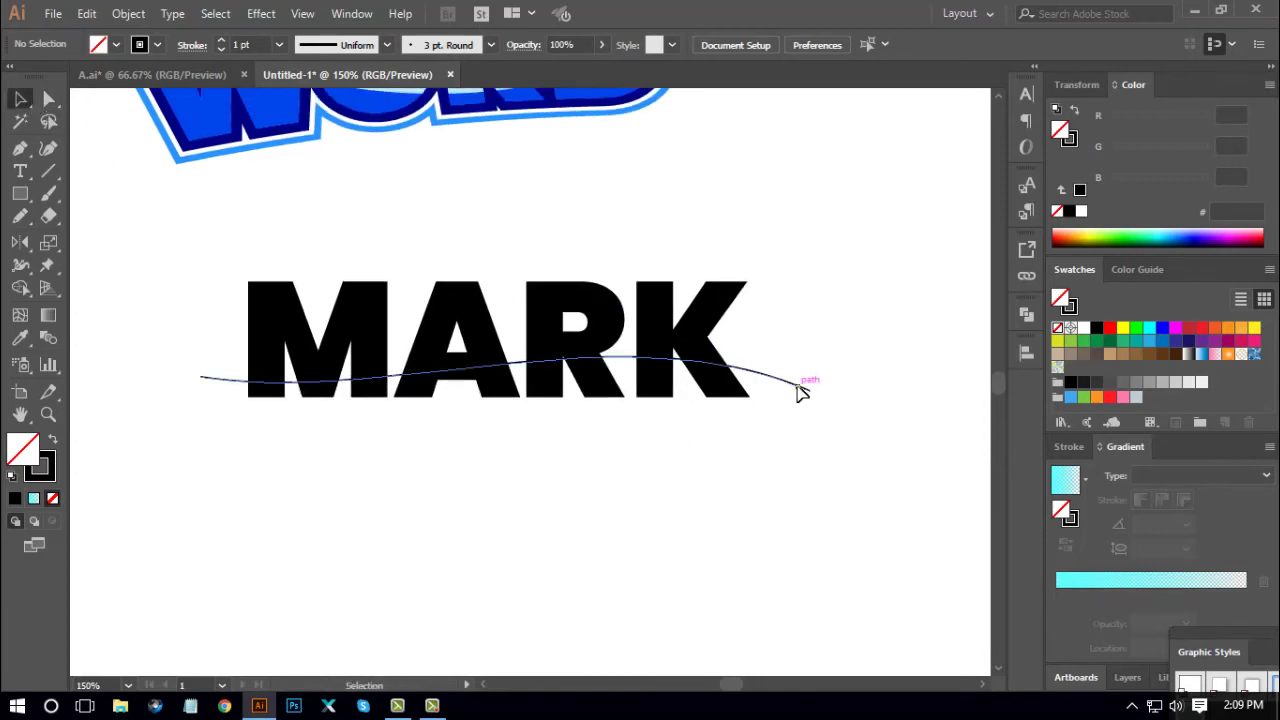
pyautogui.moveTo(803, 390); pyautogui.dragTo(834, 470)
pyautogui.click(834, 470)
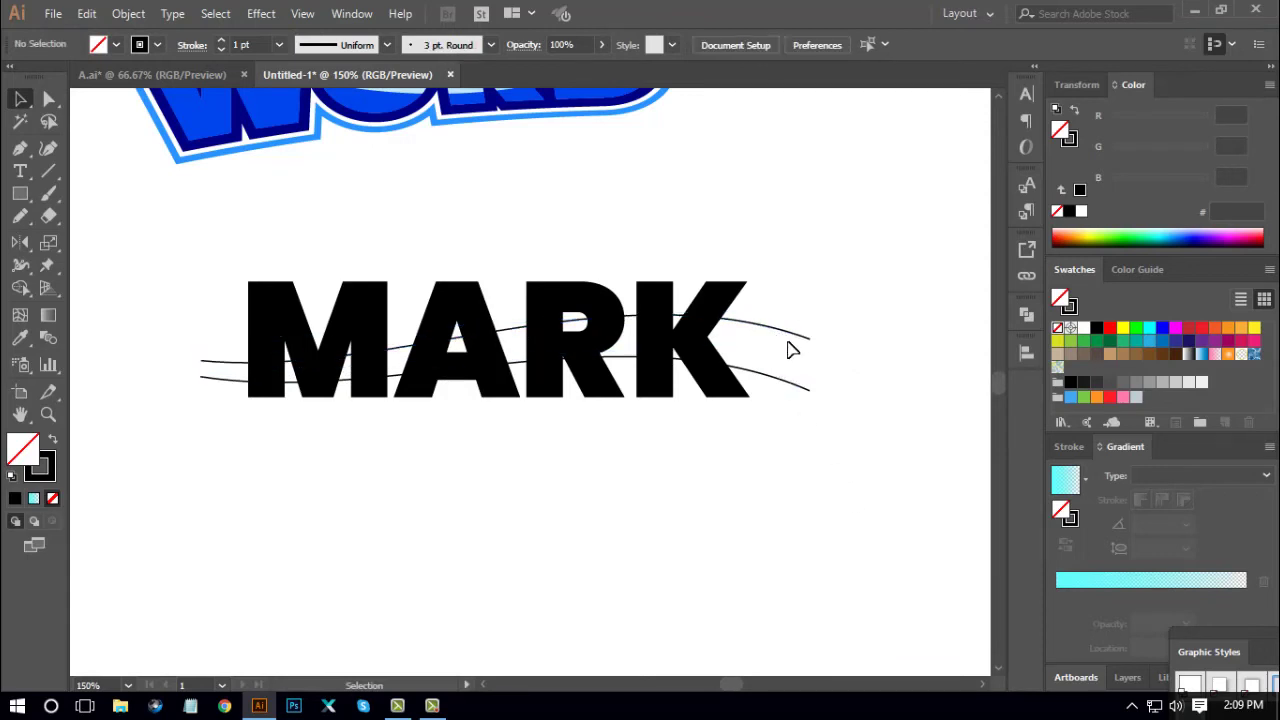
pyautogui.click(793, 340)
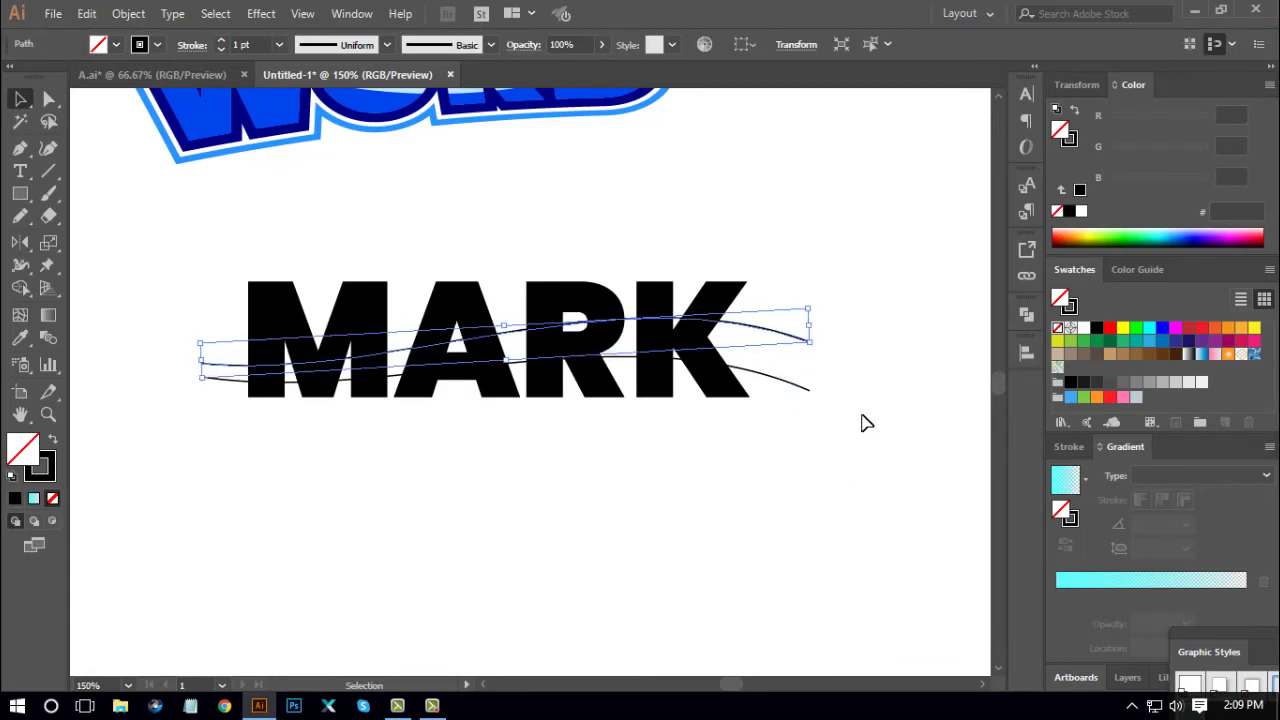
pyautogui.click(875, 471)
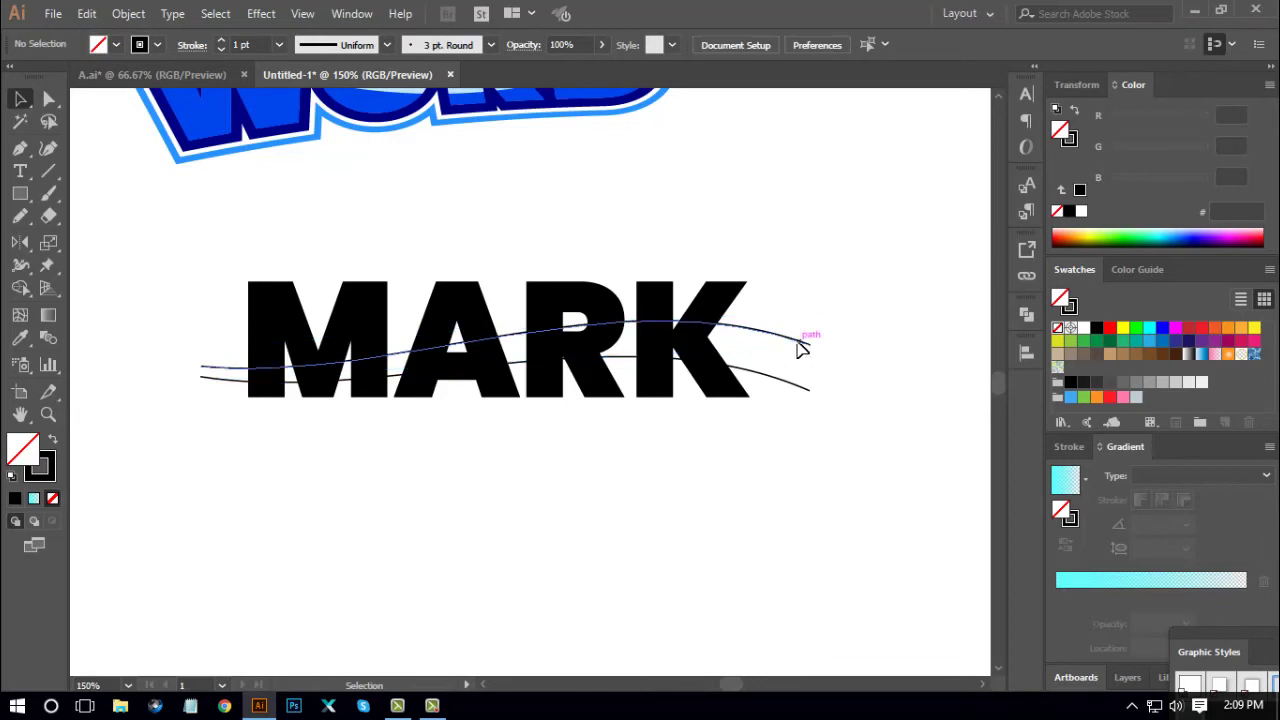
pyautogui.moveTo(800, 343); pyautogui.dragTo(812, 320)
pyautogui.click(903, 343)
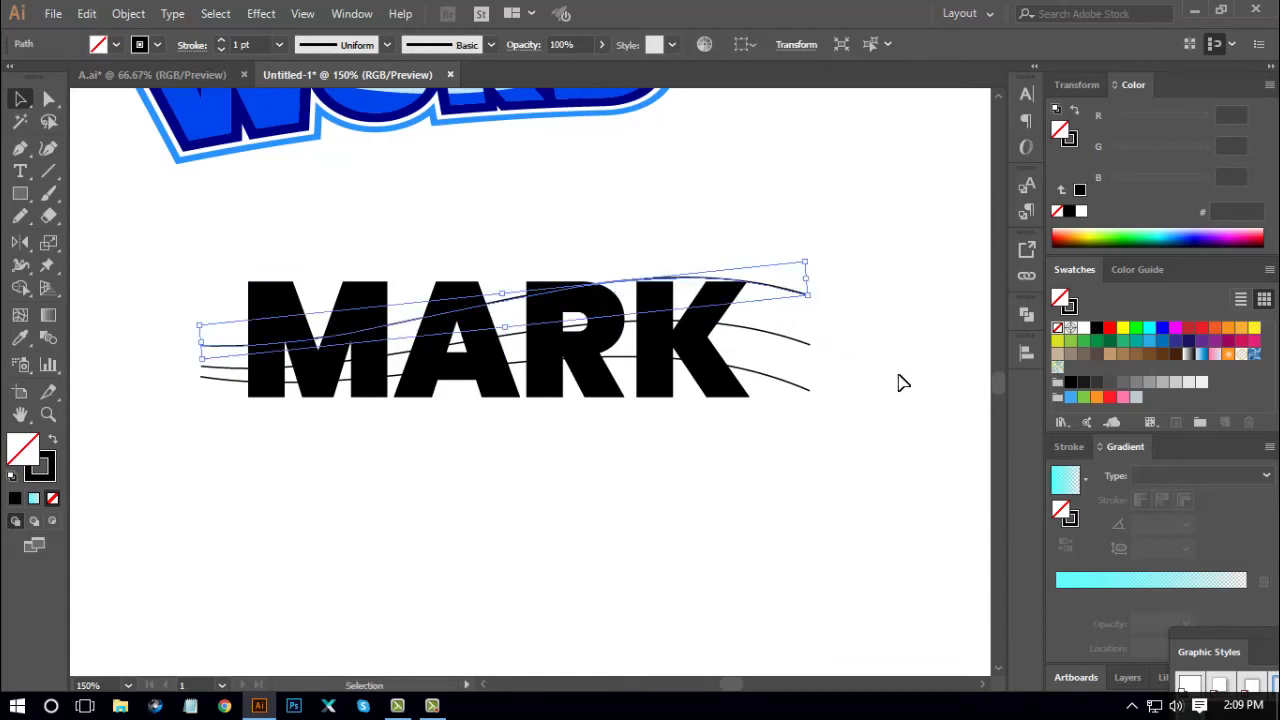
pyautogui.click(900, 383)
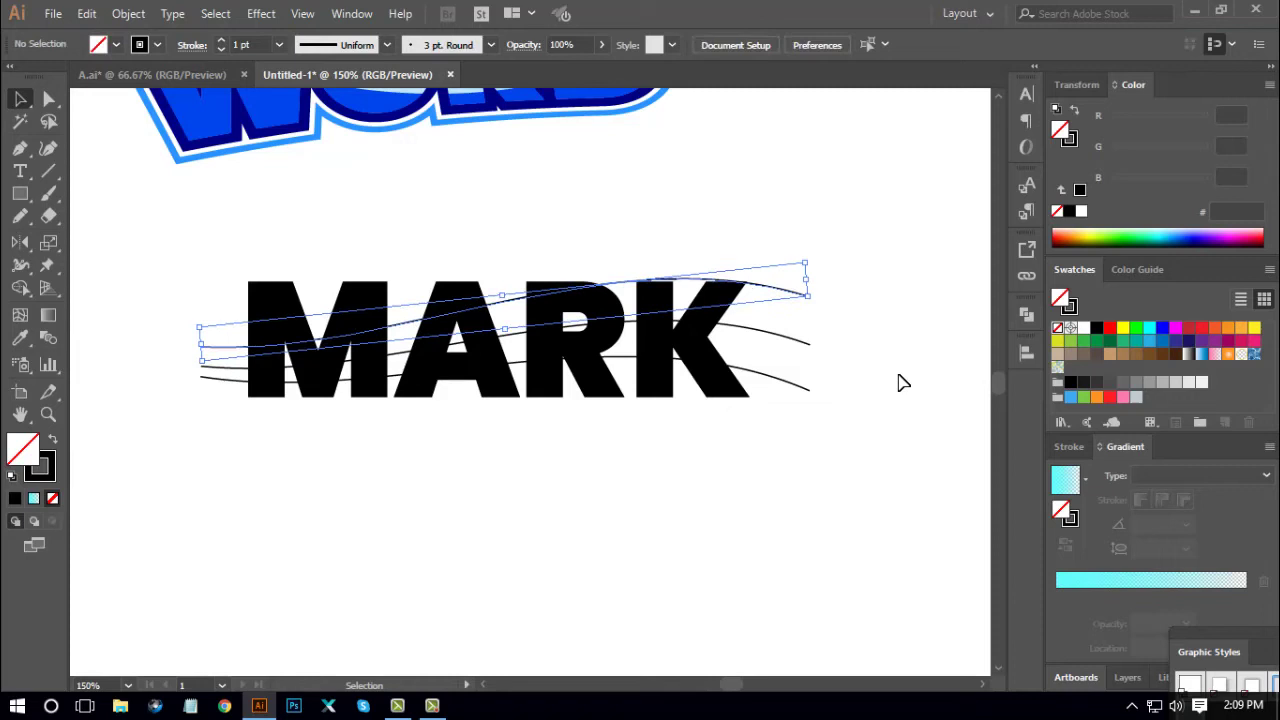
pyautogui.click(808, 295)
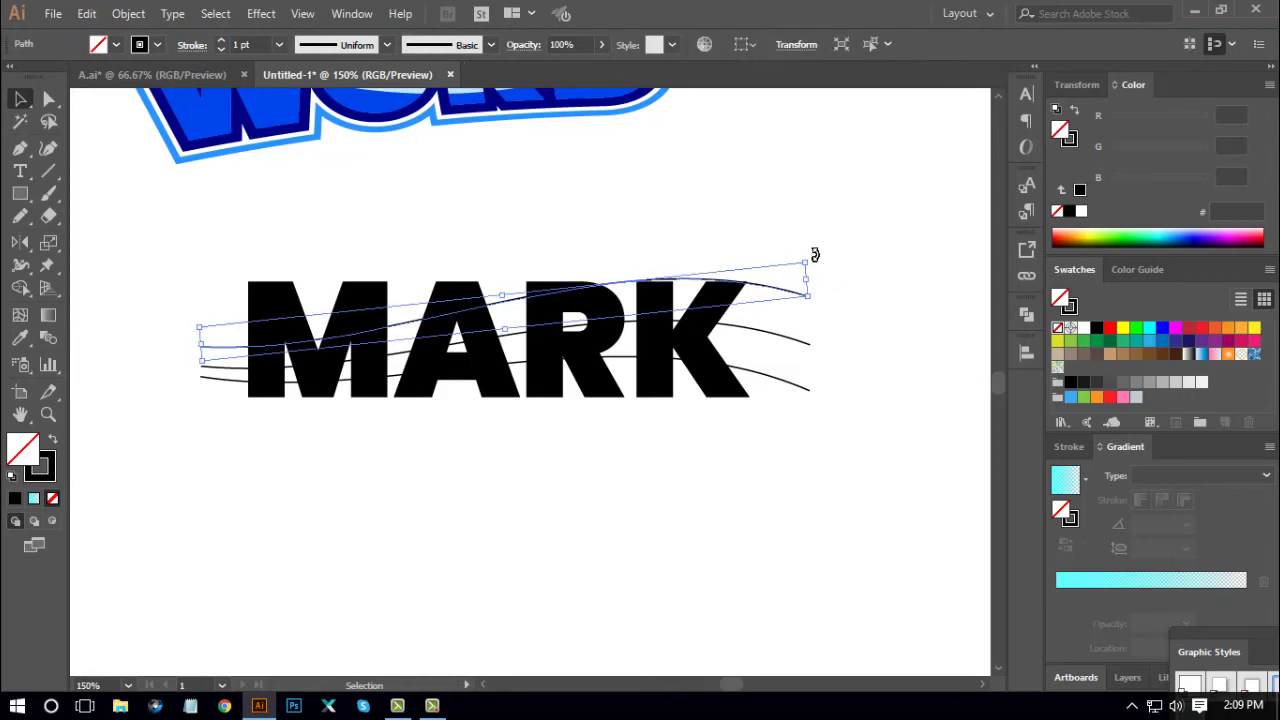
pyautogui.moveTo(815, 255)
pyautogui.mouseDown()
pyautogui.moveTo(860, 282)
pyautogui.moveTo(795, 410)
pyautogui.mouseUp()
pyautogui.click(916, 365)
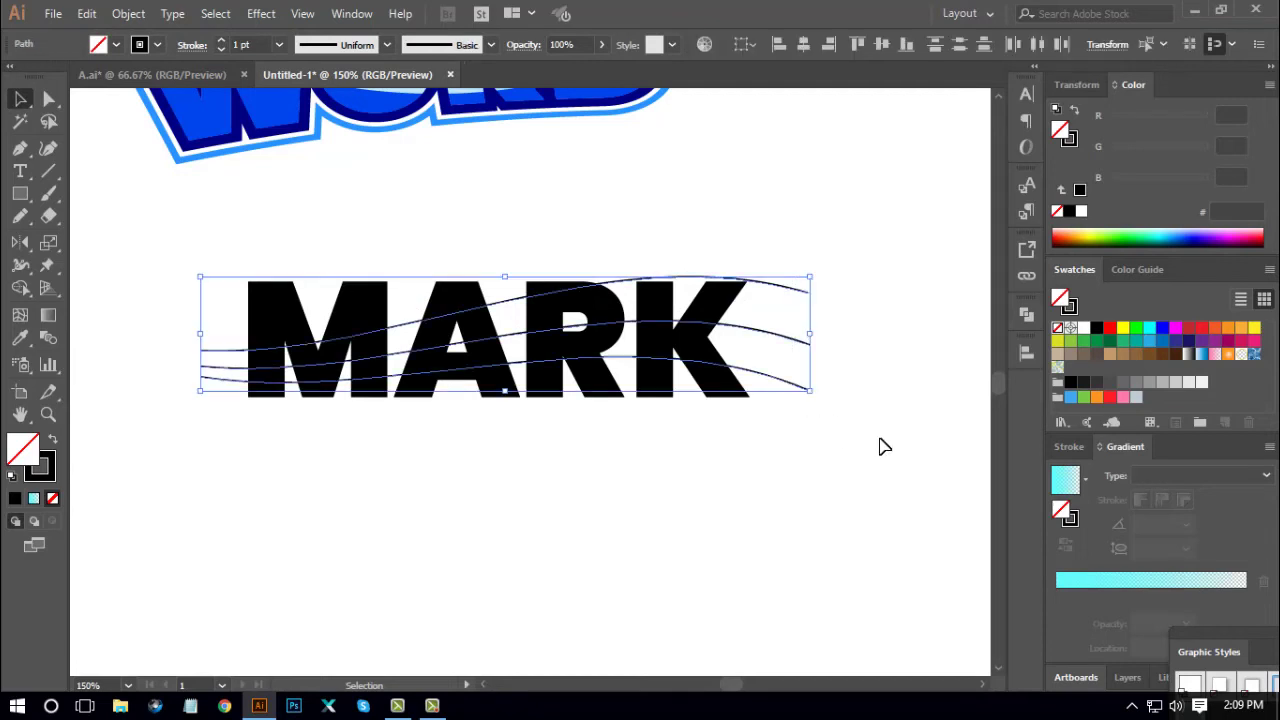
# Nudge the wavy lines into position and select MARK together with all the lines
pyautogui.press('Up')
pyautogui.press('Up')
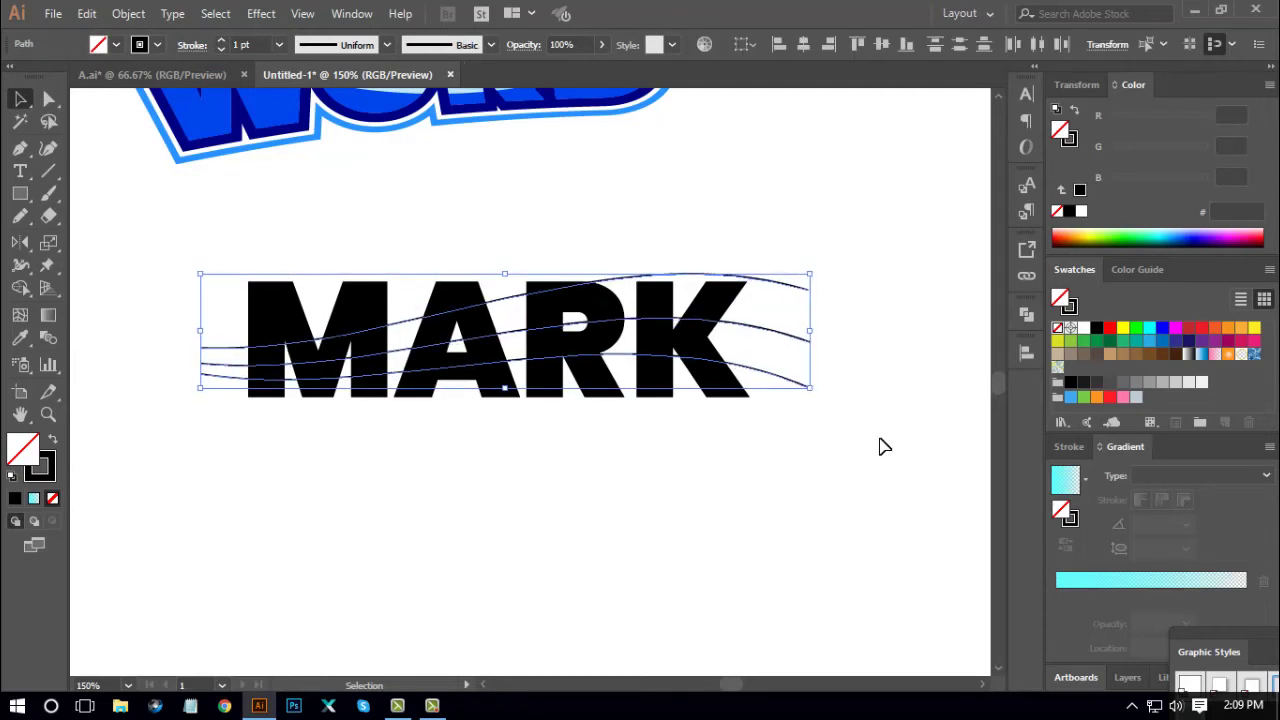
pyautogui.click(879, 446)
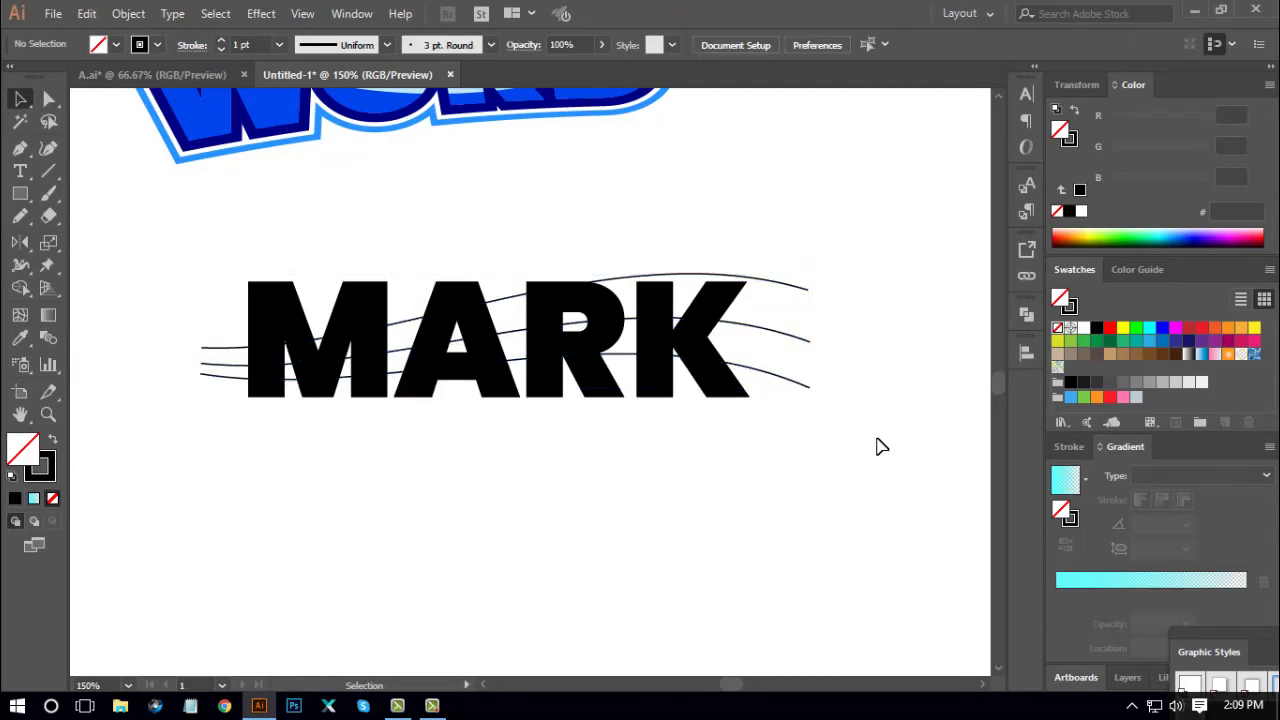
pyautogui.moveTo(860, 250); pyautogui.dragTo(785, 398)
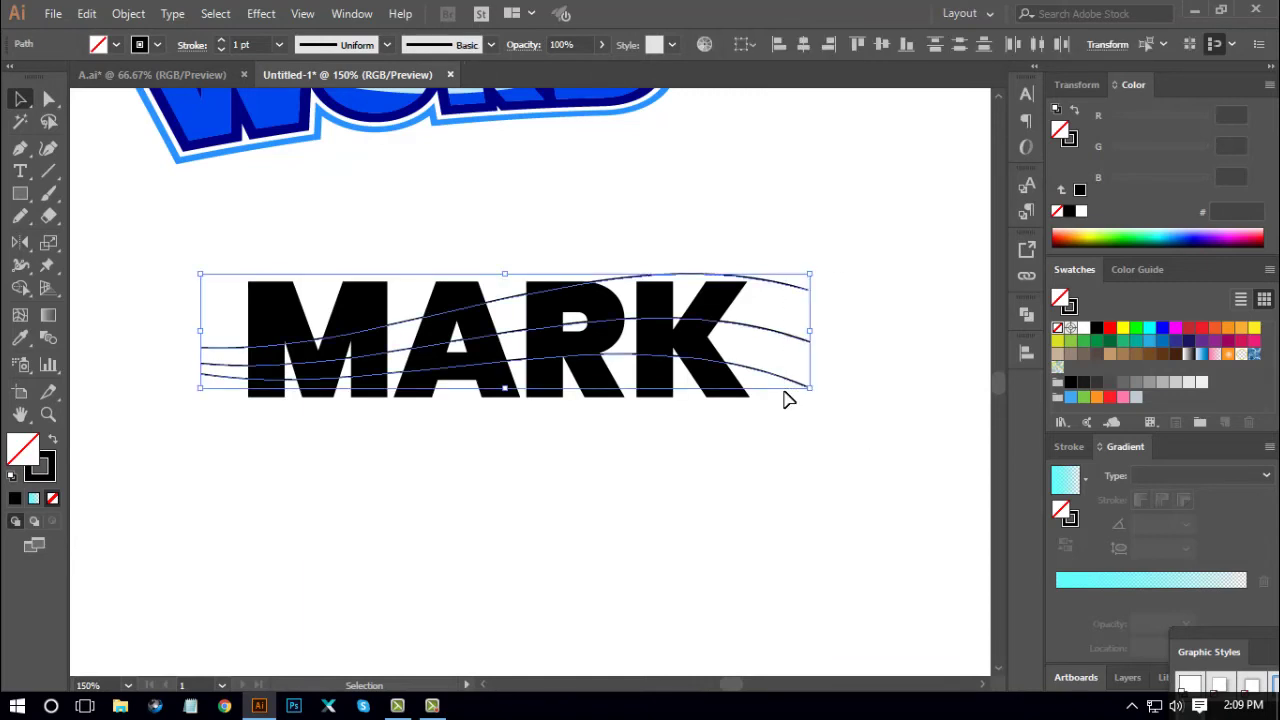
pyautogui.press('Down')
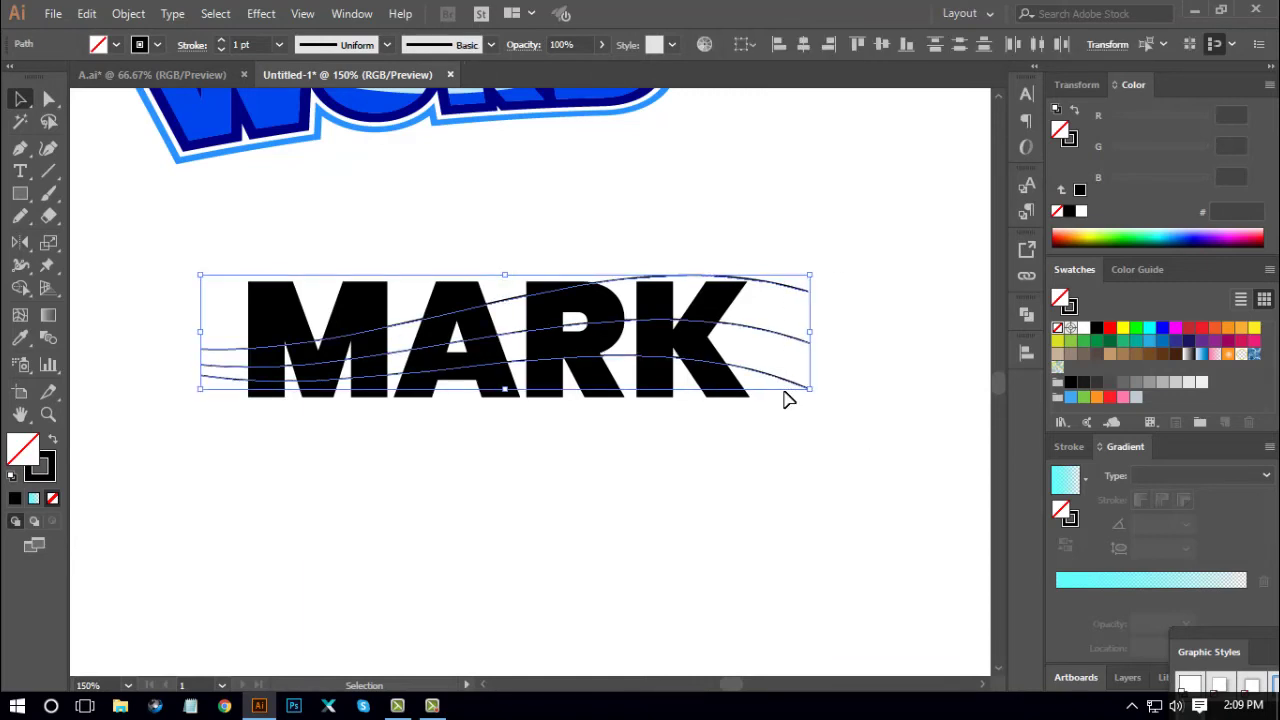
pyautogui.click(797, 554)
pyautogui.moveTo(137, 221)
pyautogui.mouseDown()
pyautogui.moveTo(590, 410)
pyautogui.moveTo(910, 482)
pyautogui.mouseUp()
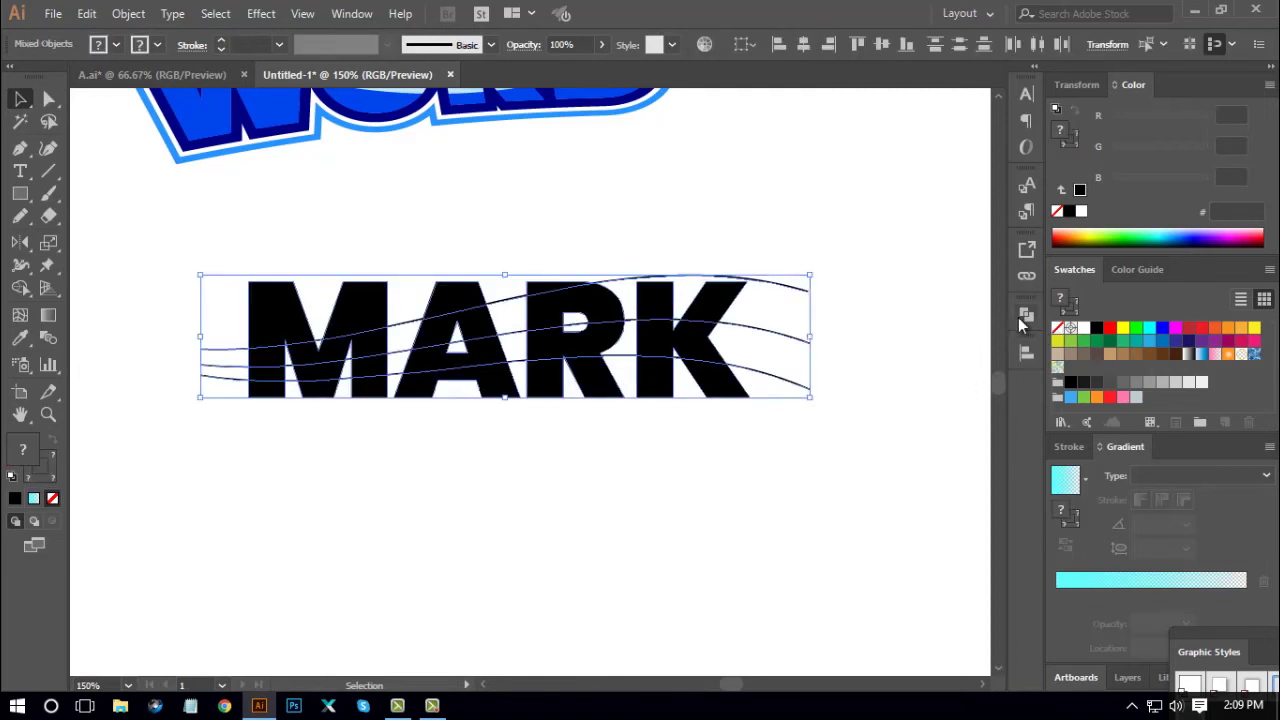
# Apply Pathfinder Divide to MARK and the wavy lines, then check the pieces with Magic Wand
pyautogui.click(1025, 315)
pyautogui.click(810, 399)
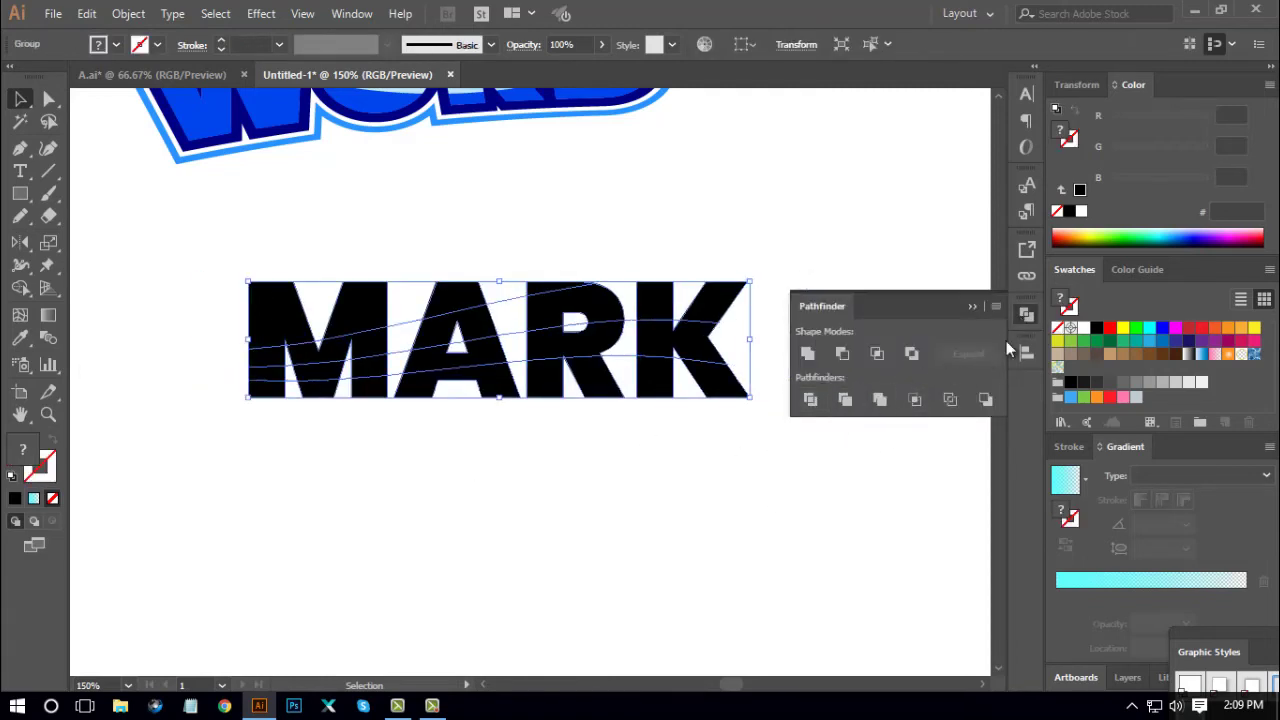
pyautogui.click(1026, 316)
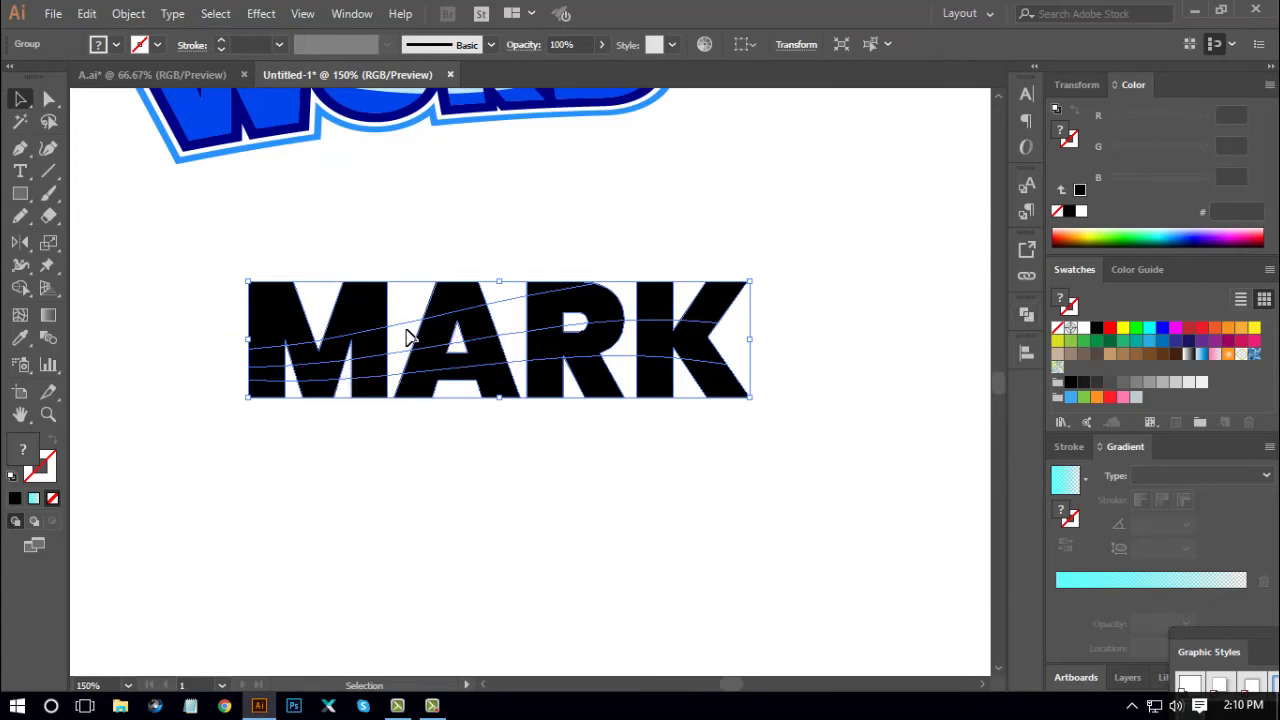
pyautogui.click(446, 491)
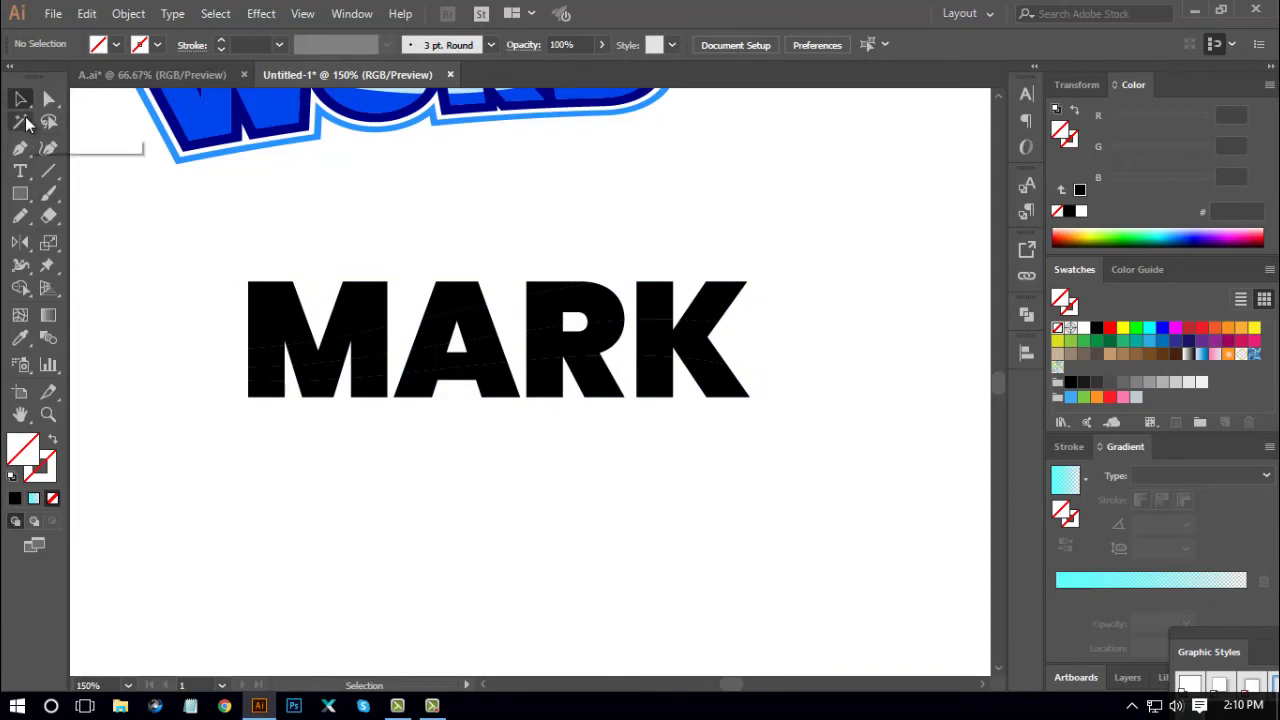
pyautogui.click(22, 121)
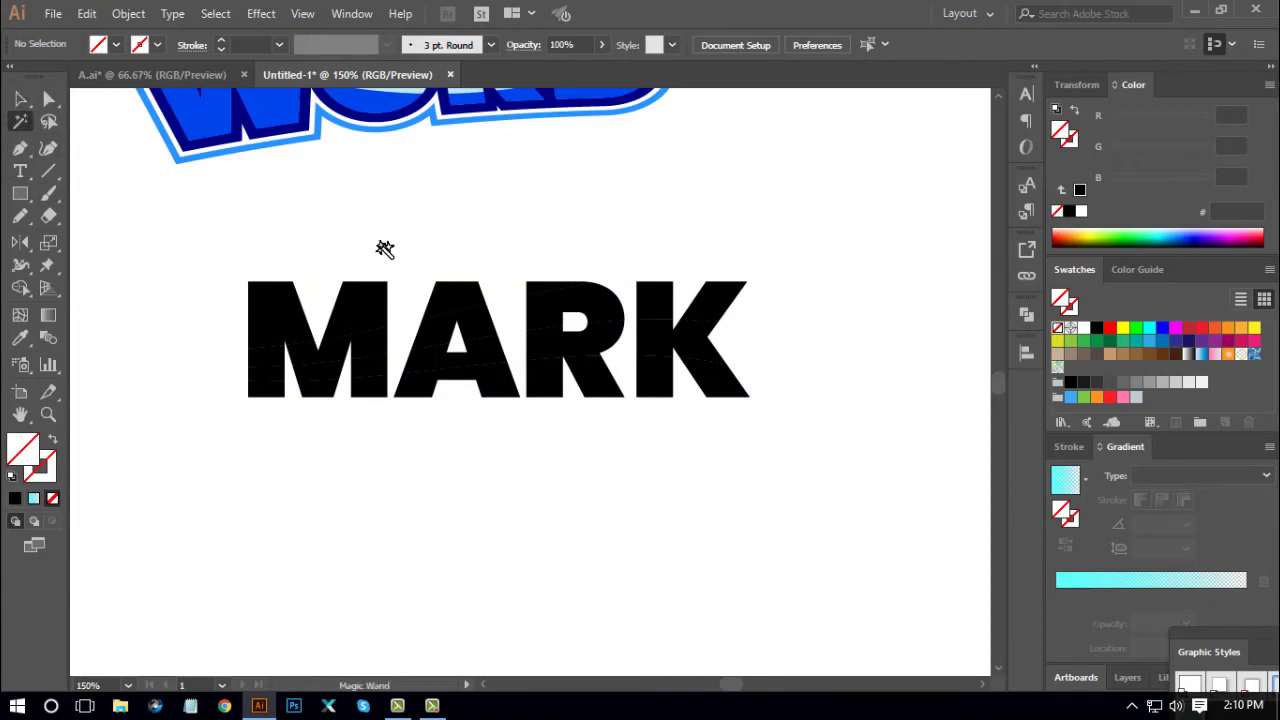
pyautogui.click(405, 323)
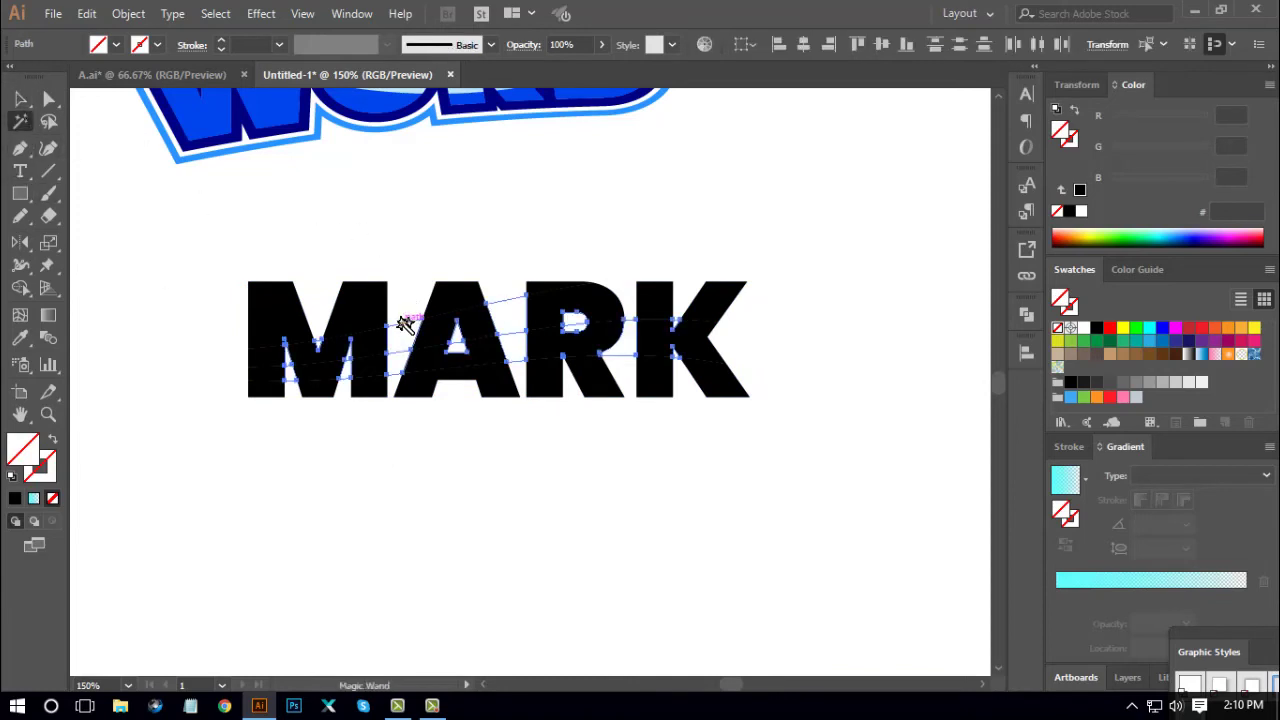
pyautogui.click(680, 476)
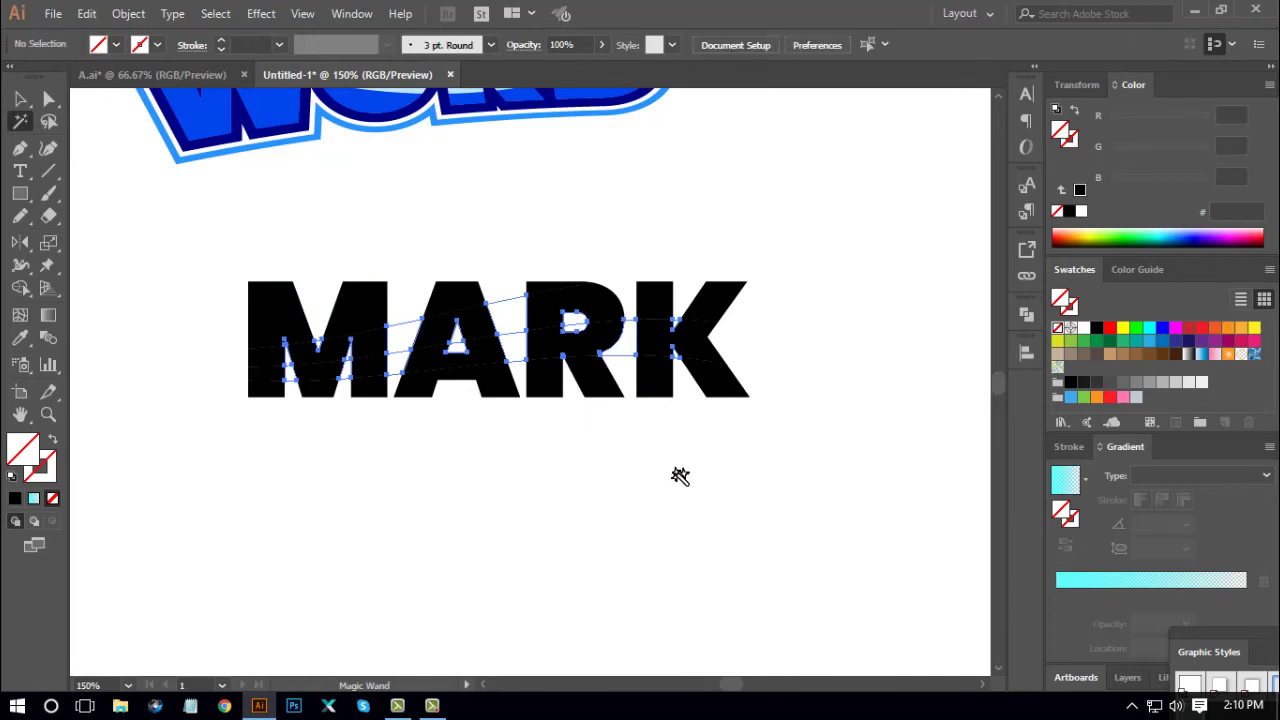
pyautogui.click(49, 104)
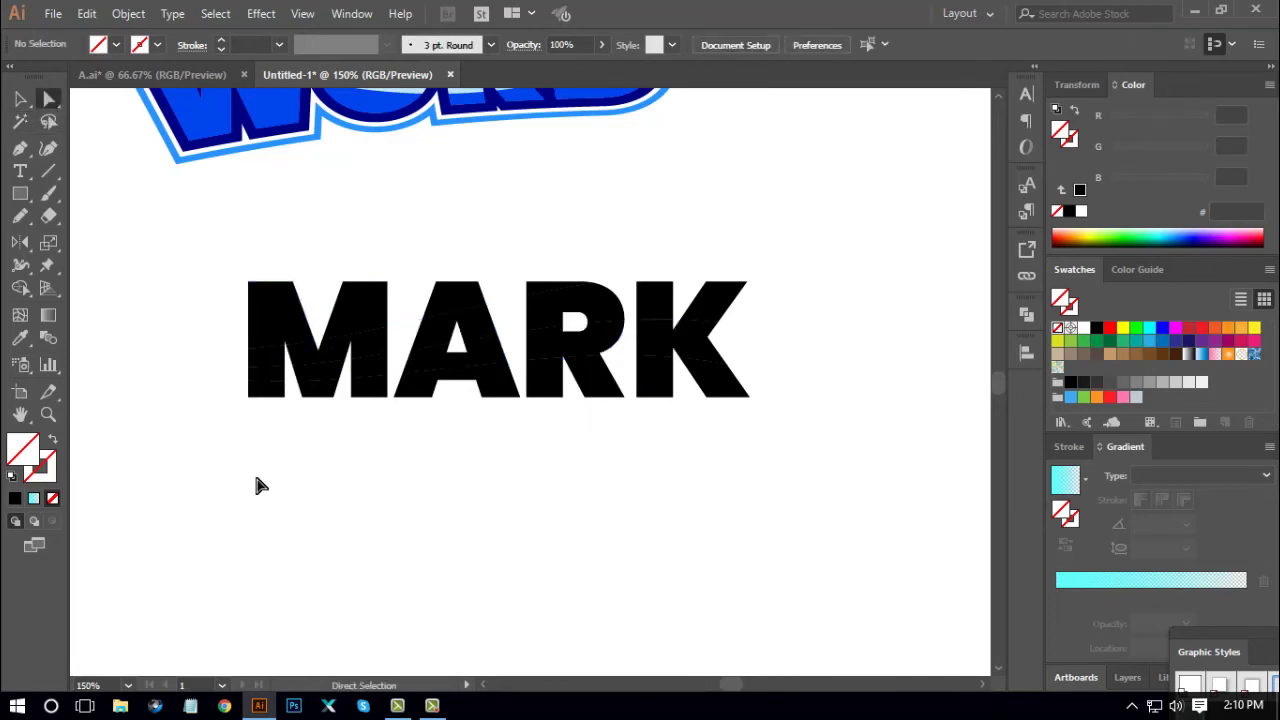
# Select the bottom slices of M, A, R and K and fill them a slightly less green cyan
pyautogui.click(277, 394)
pyautogui.keyDown('shift'); pyautogui.click(320, 392); pyautogui.keyUp('shift')
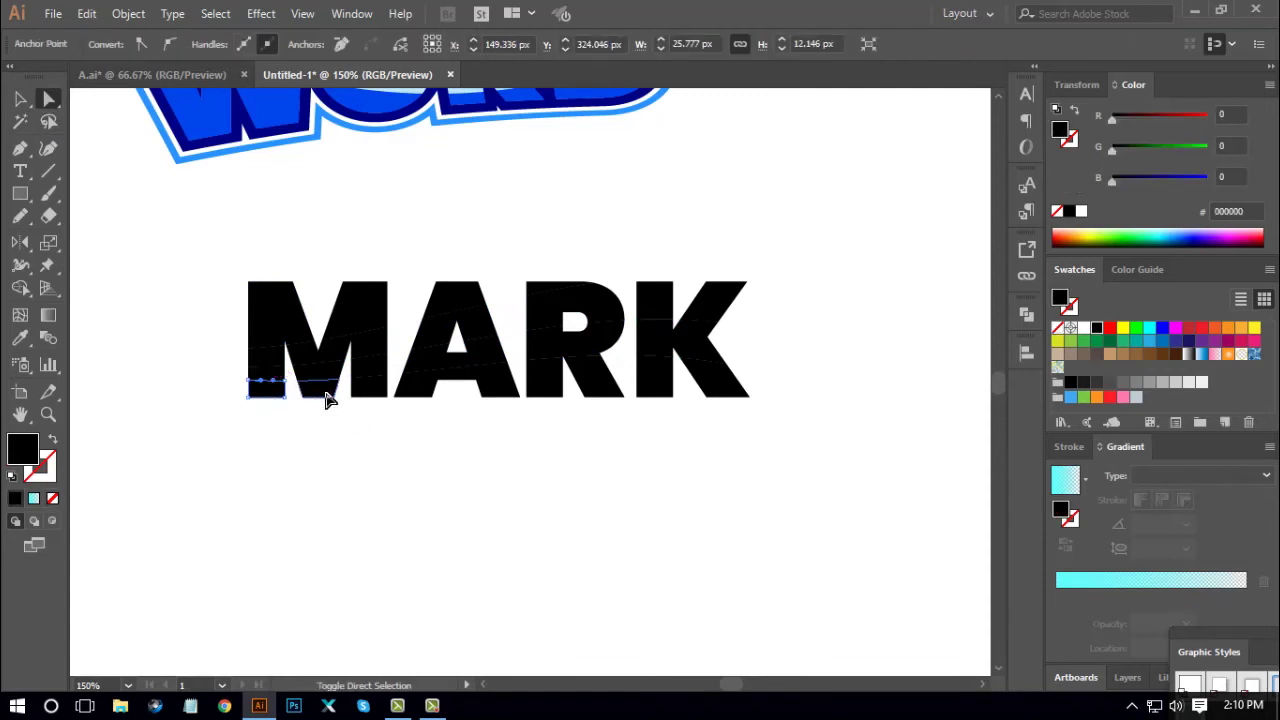
pyautogui.keyDown('shift'); pyautogui.click(366, 392); pyautogui.keyUp('shift')
pyautogui.keyDown('shift'); pyautogui.click(409, 392); pyautogui.keyUp('shift')
pyautogui.keyDown('shift'); pyautogui.click(546, 390); pyautogui.keyUp('shift')
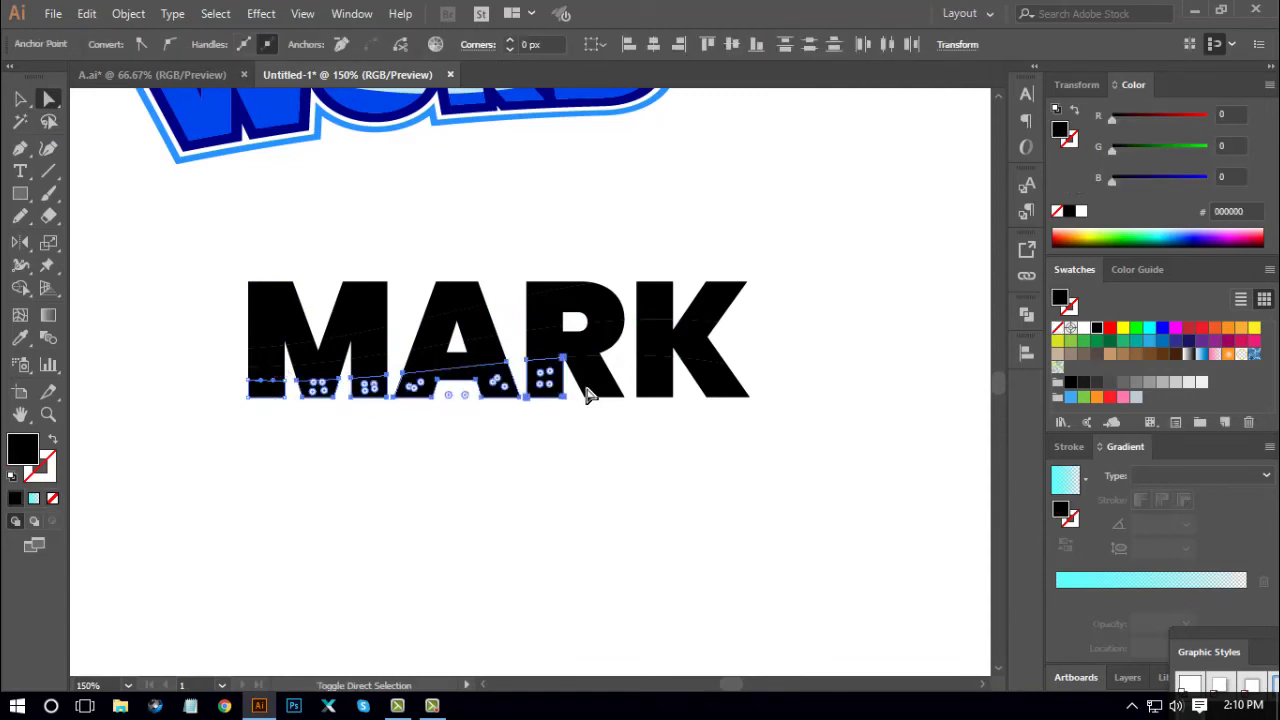
pyautogui.keyDown('shift'); pyautogui.click(596, 390); pyautogui.keyUp('shift')
pyautogui.keyDown('shift'); pyautogui.click(656, 388); pyautogui.keyUp('shift')
pyautogui.keyDown('shift'); pyautogui.click(722, 390); pyautogui.keyUp('shift')
pyautogui.keyDown('shift'); pyautogui.click(728, 393); pyautogui.keyUp('shift')
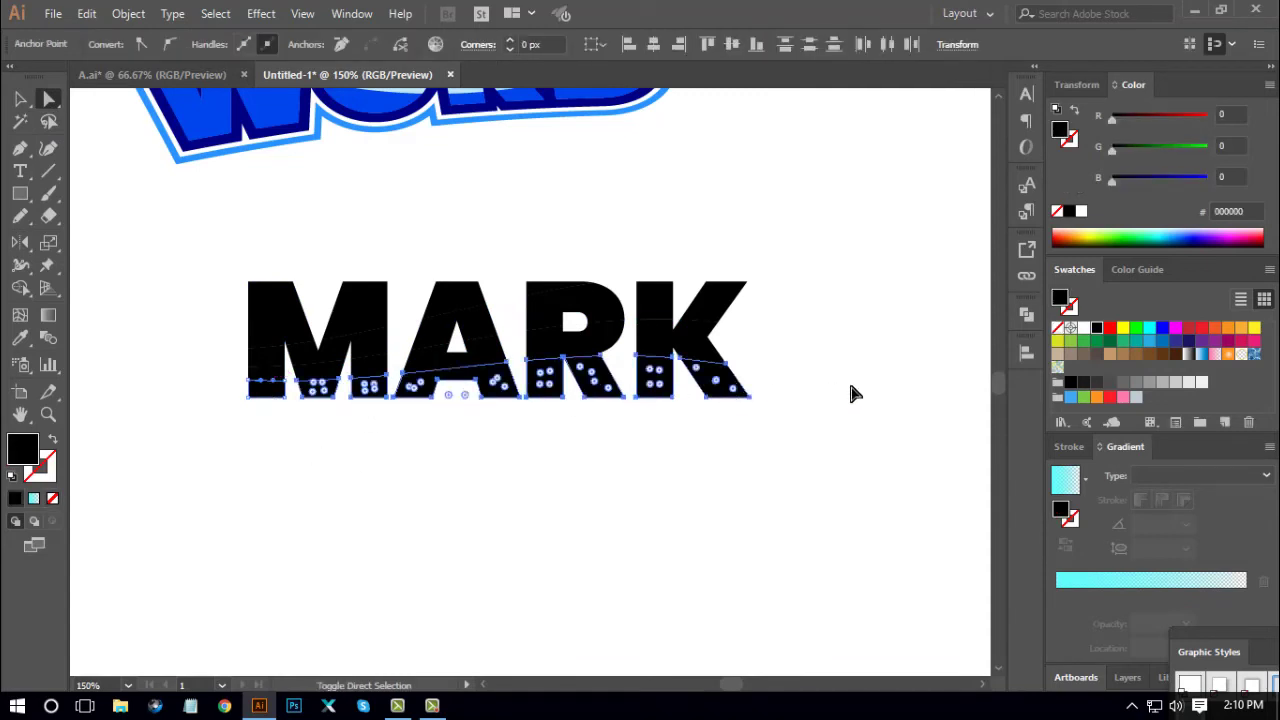
pyautogui.click(1149, 329)
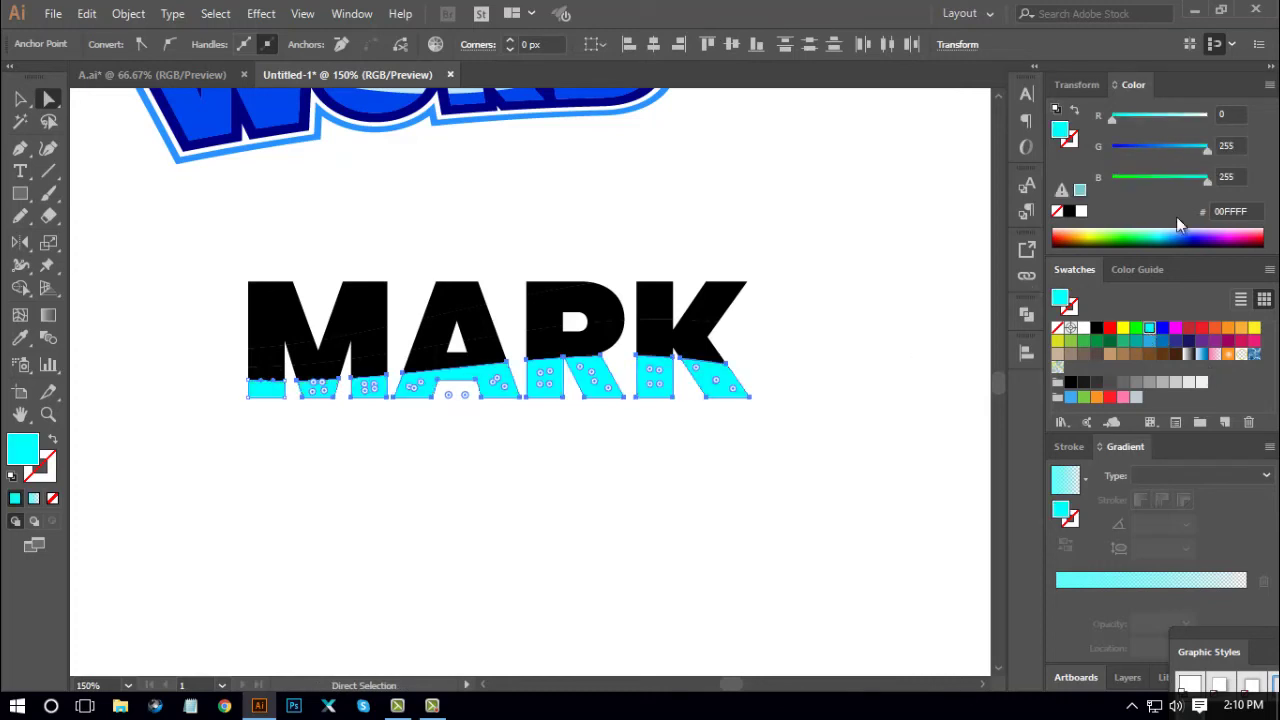
pyautogui.moveTo(1203, 153); pyautogui.dragTo(1201, 155)
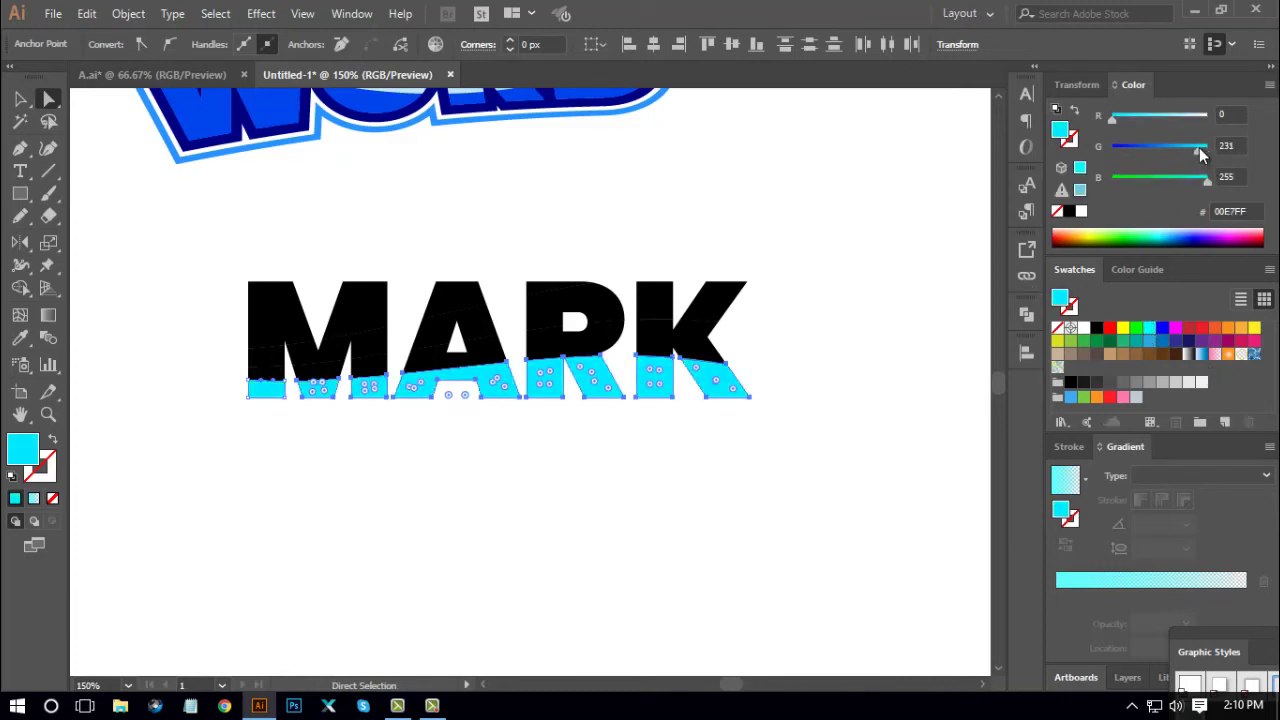
pyautogui.click(714, 405)
# Eyedropper the cyan onto the middle slices and deepen it to blue #00A6FF
pyautogui.moveTo(725, 318); pyautogui.dragTo(600, 351)
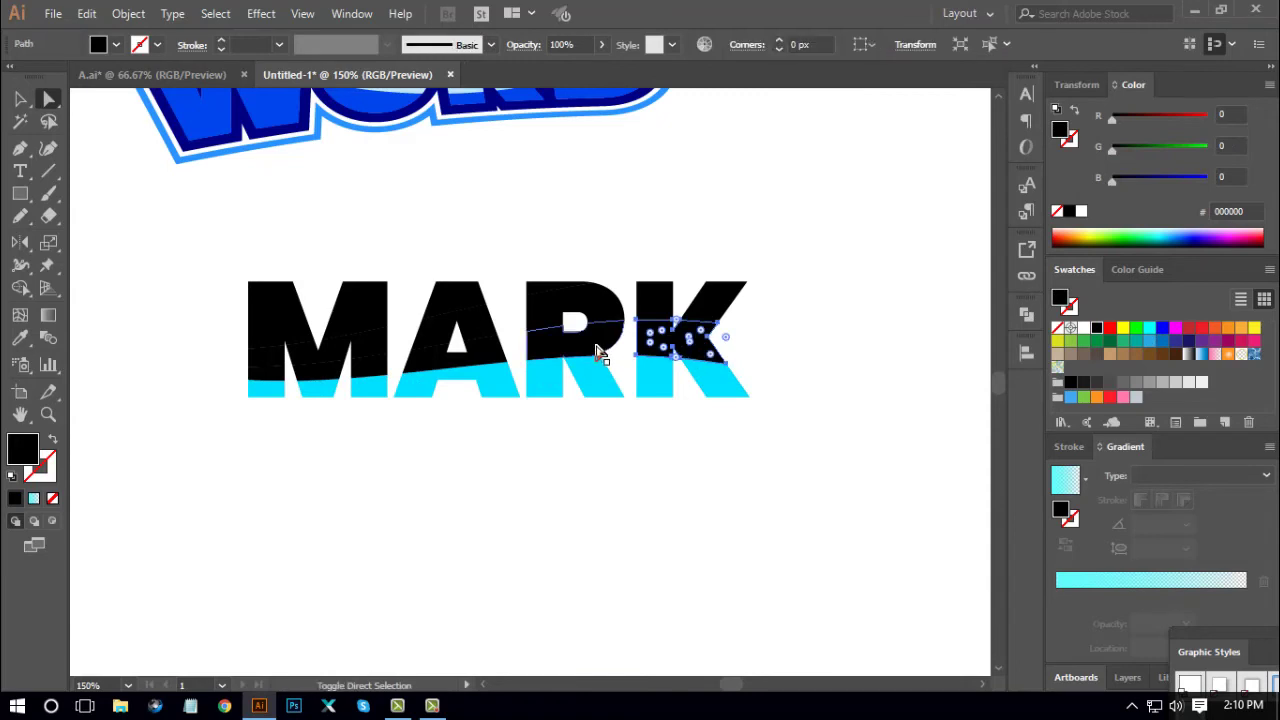
pyautogui.moveTo(503, 360); pyautogui.dragTo(267, 378)
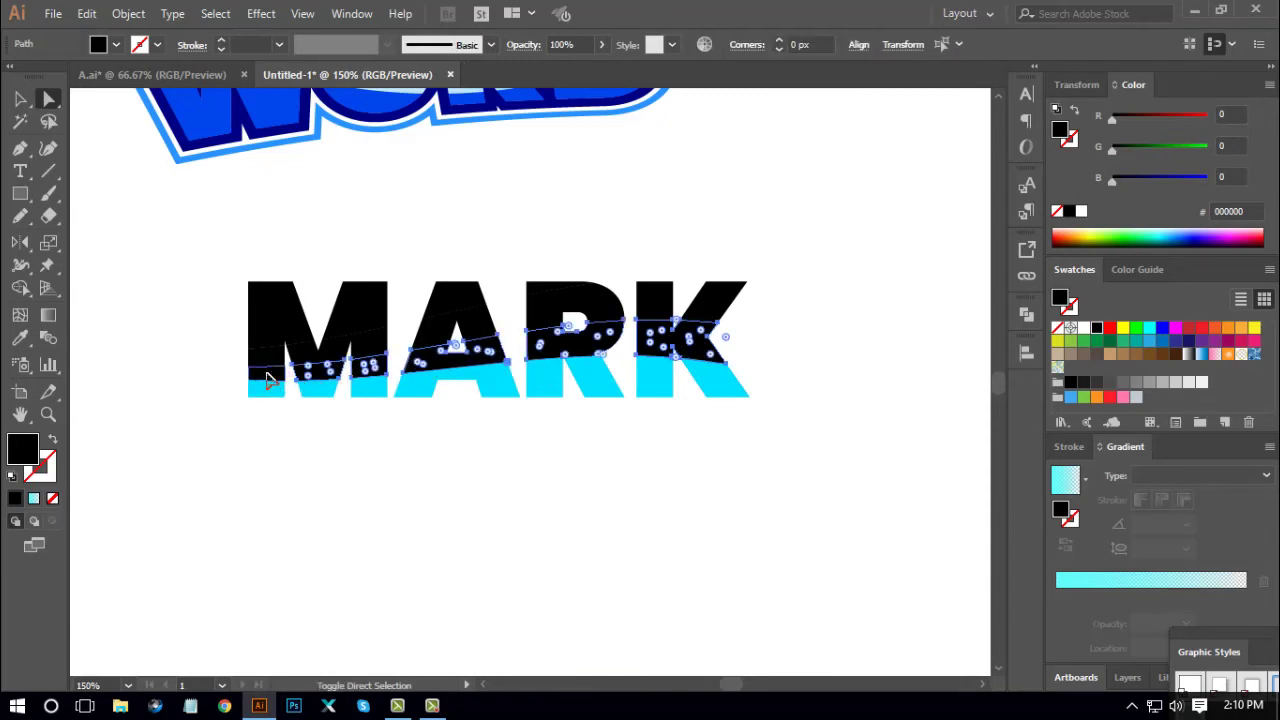
pyautogui.click(20, 337)
pyautogui.click(357, 373)
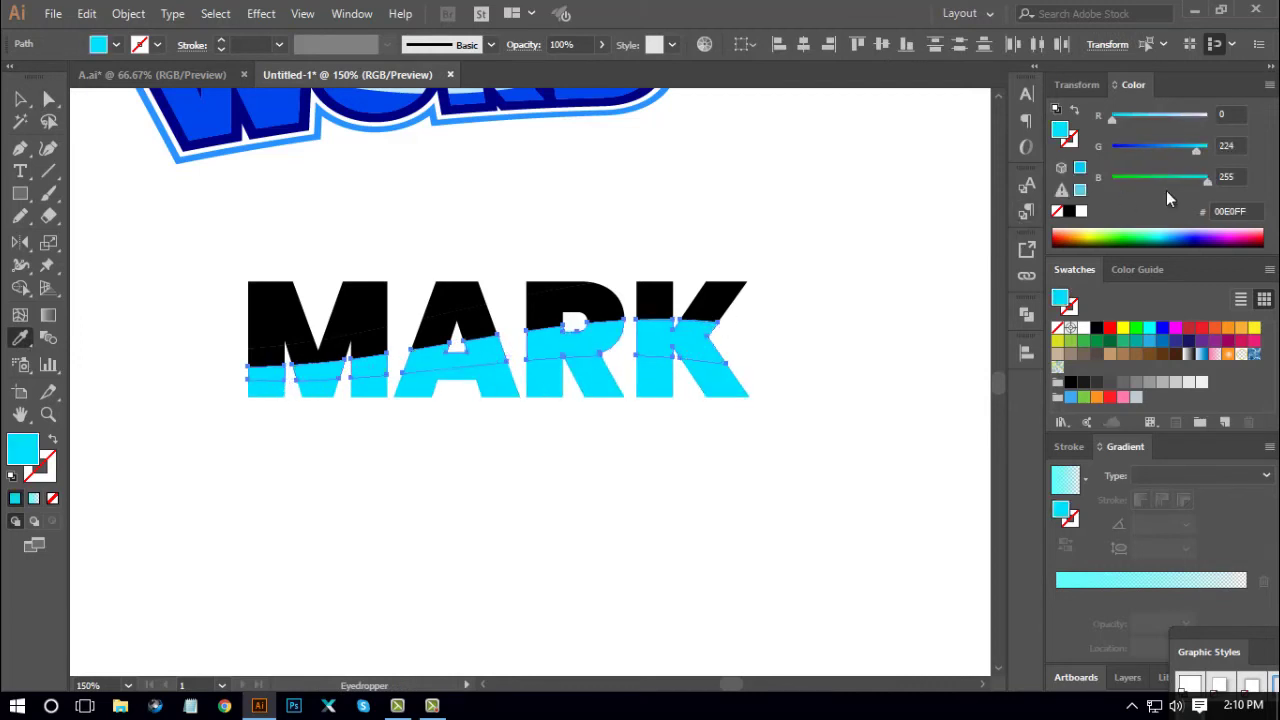
pyautogui.moveTo(1190, 147); pyautogui.dragTo(1181, 149)
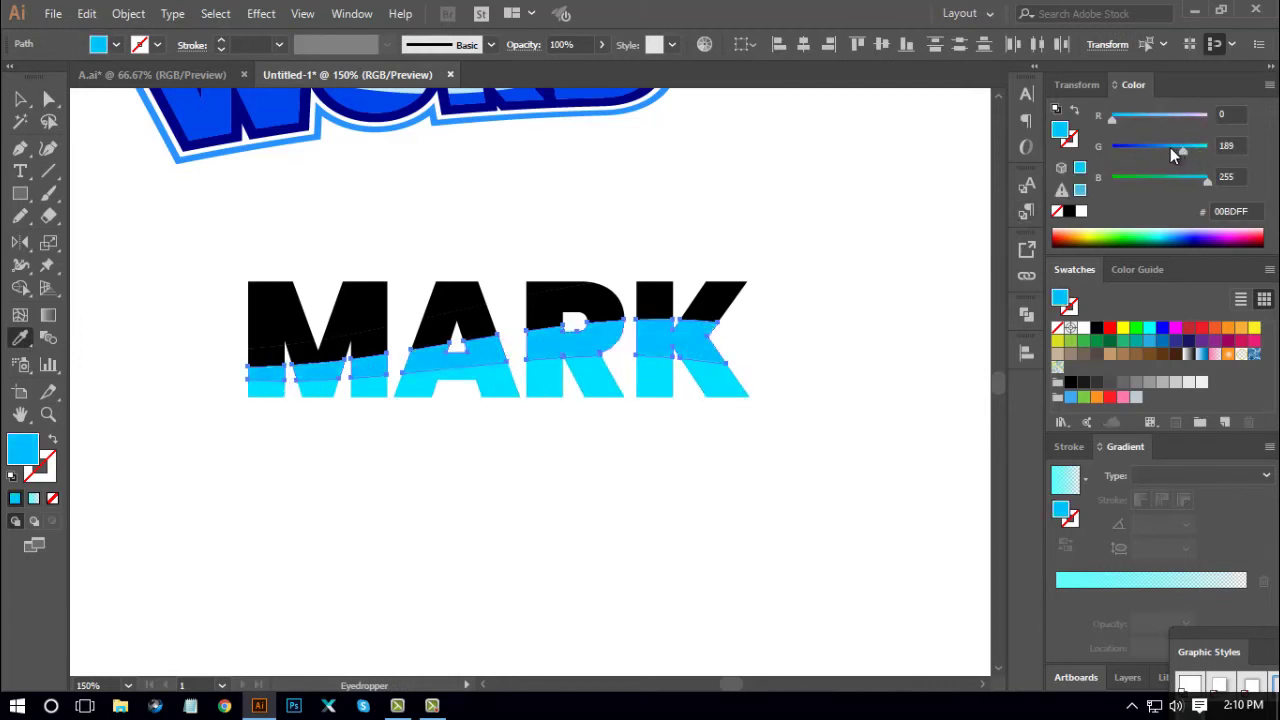
pyautogui.click(1173, 147)
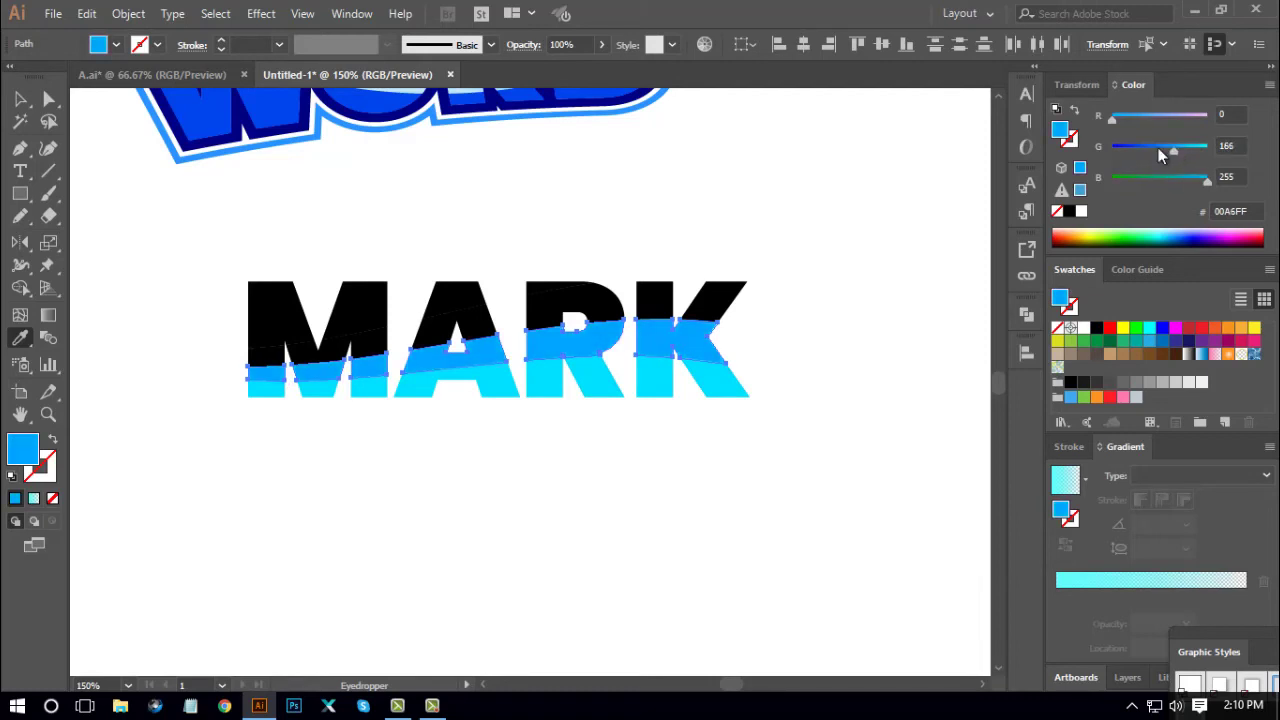
# Select the top slices of K, R, A and M and give them a darker sampled blue
pyautogui.click(48, 98)
pyautogui.click(720, 500)
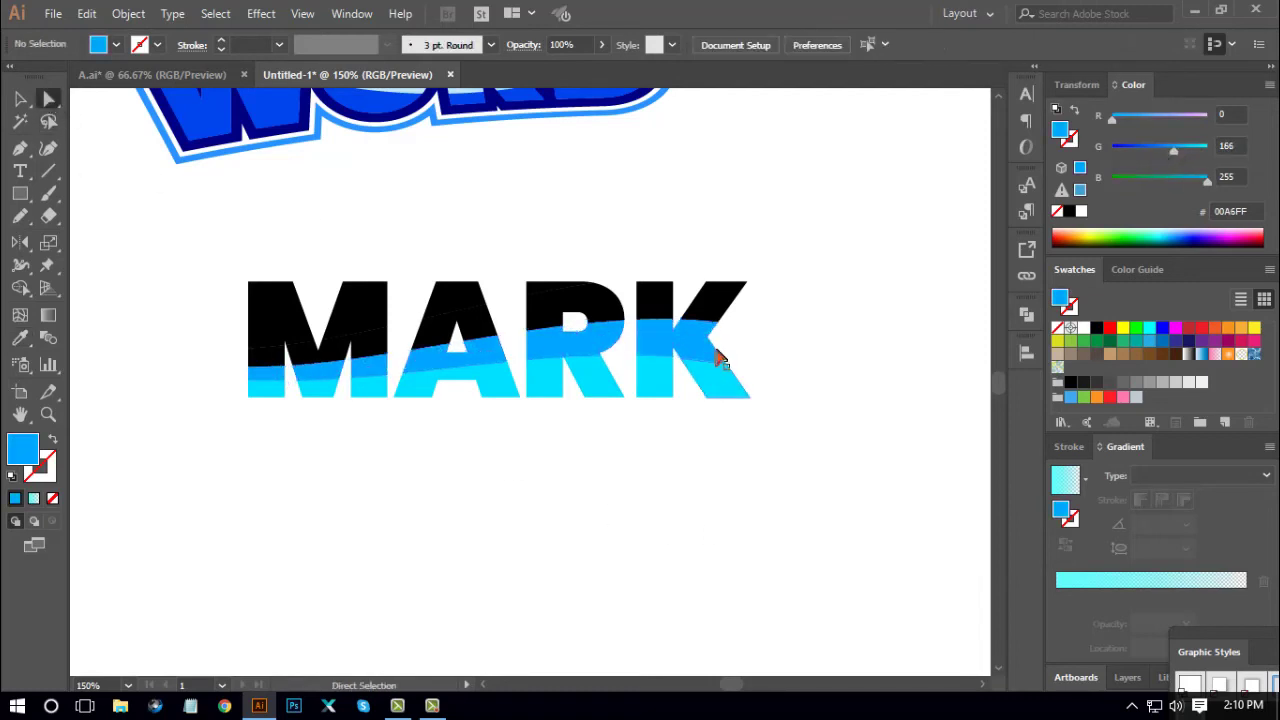
pyautogui.click(708, 305)
pyautogui.keyDown('shift'); pyautogui.click(645, 310); pyautogui.keyUp('shift')
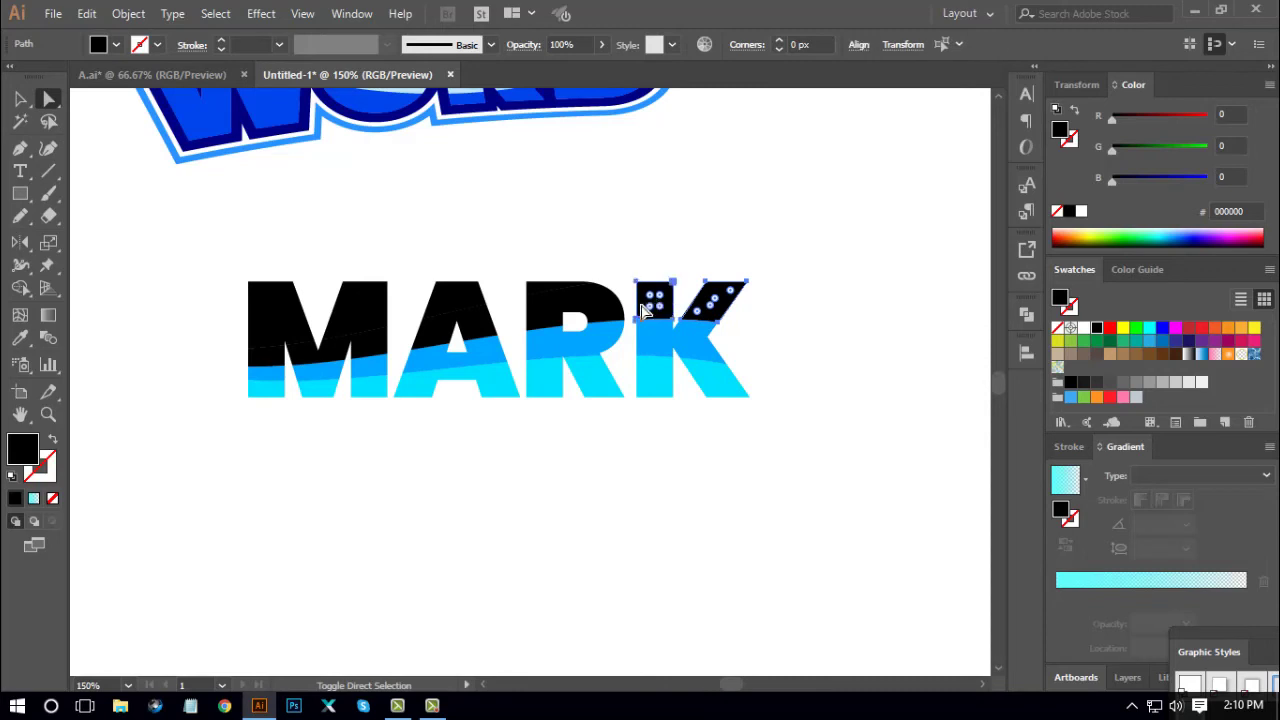
pyautogui.keyDown('shift'); pyautogui.click(590, 300); pyautogui.keyUp('shift')
pyautogui.keyDown('shift'); pyautogui.click(470, 322); pyautogui.keyUp('shift')
pyautogui.keyDown('shift'); pyautogui.click(360, 346); pyautogui.keyUp('shift')
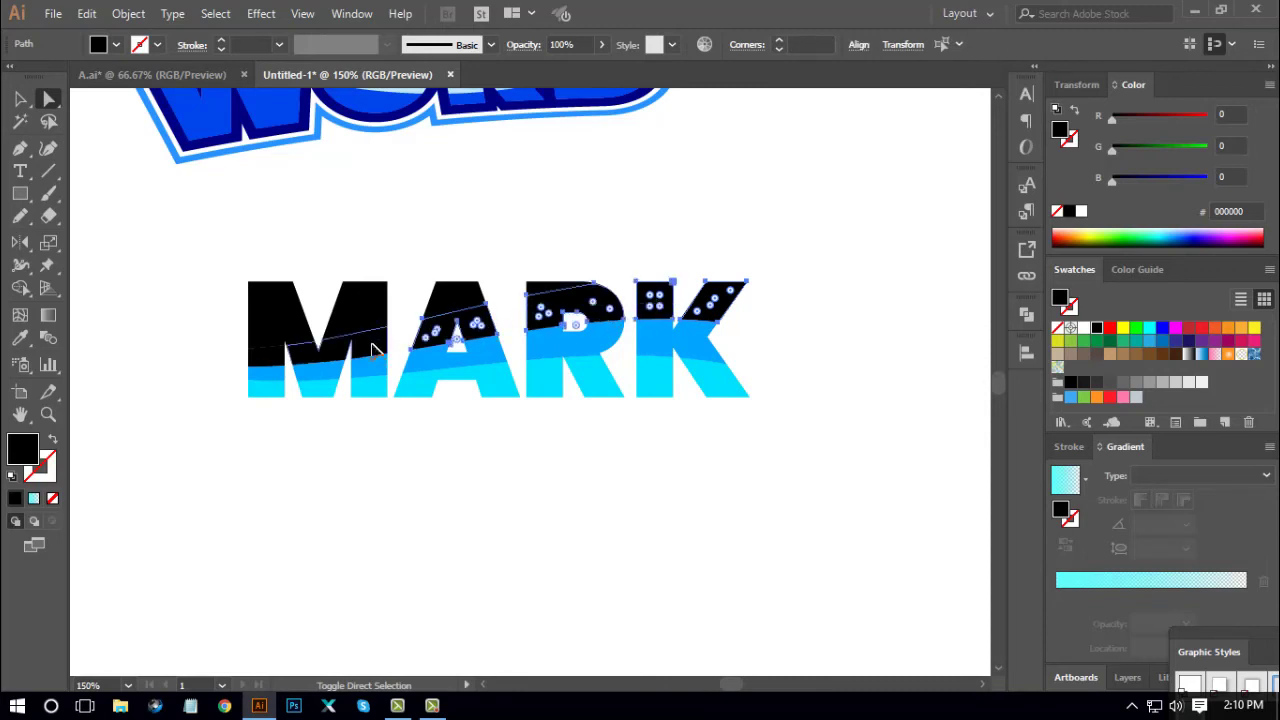
pyautogui.keyDown('shift'); pyautogui.click(372, 350); pyautogui.keyUp('shift')
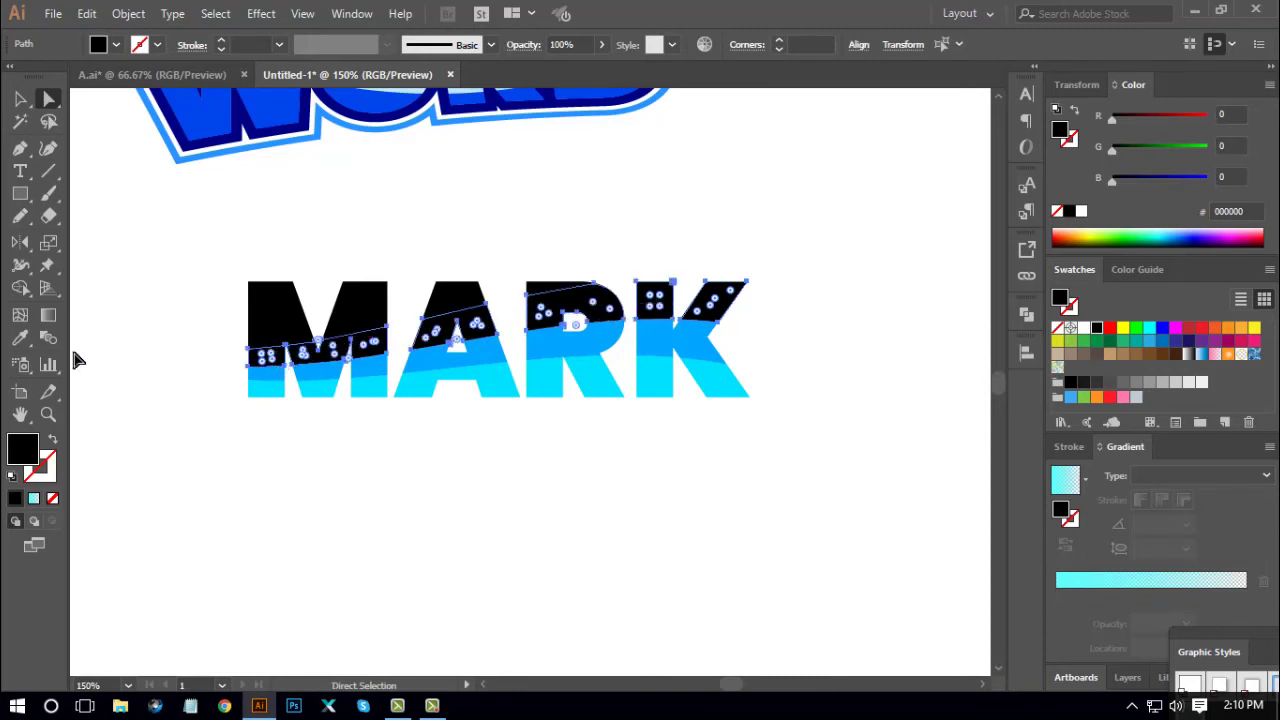
pyautogui.click(20, 337)
pyautogui.click(521, 344)
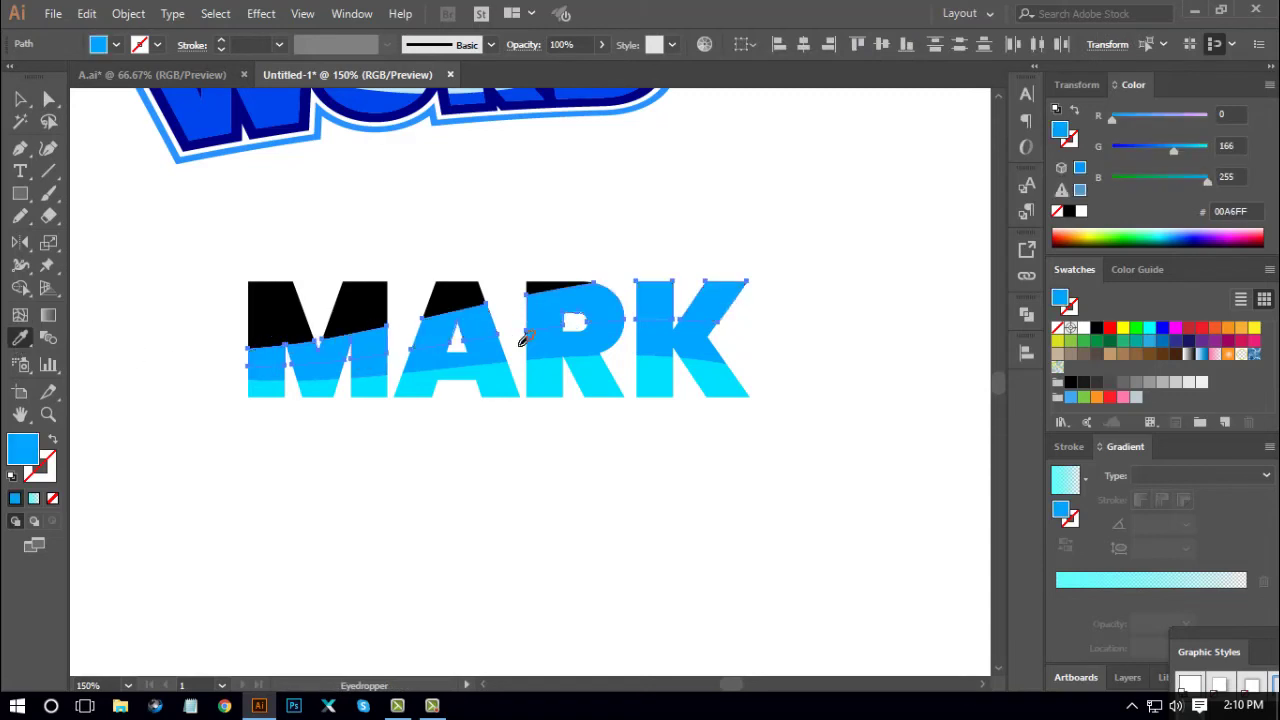
pyautogui.moveTo(1155, 150); pyautogui.dragTo(1147, 163)
# Recolour the remaining black top slices of M, A and R deep blue #002CFF
pyautogui.click(49, 98)
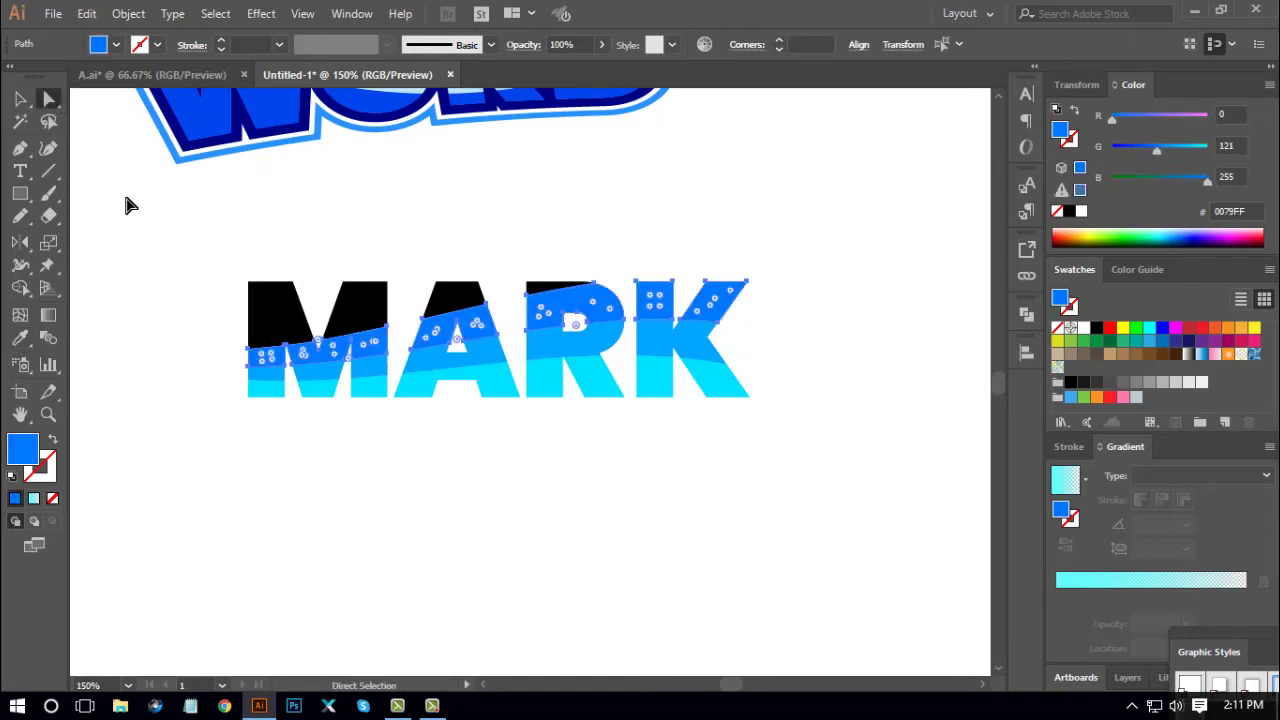
pyautogui.click(126, 200)
pyautogui.click(288, 303)
pyautogui.keyDown('shift'); pyautogui.click(377, 297); pyautogui.keyUp('shift')
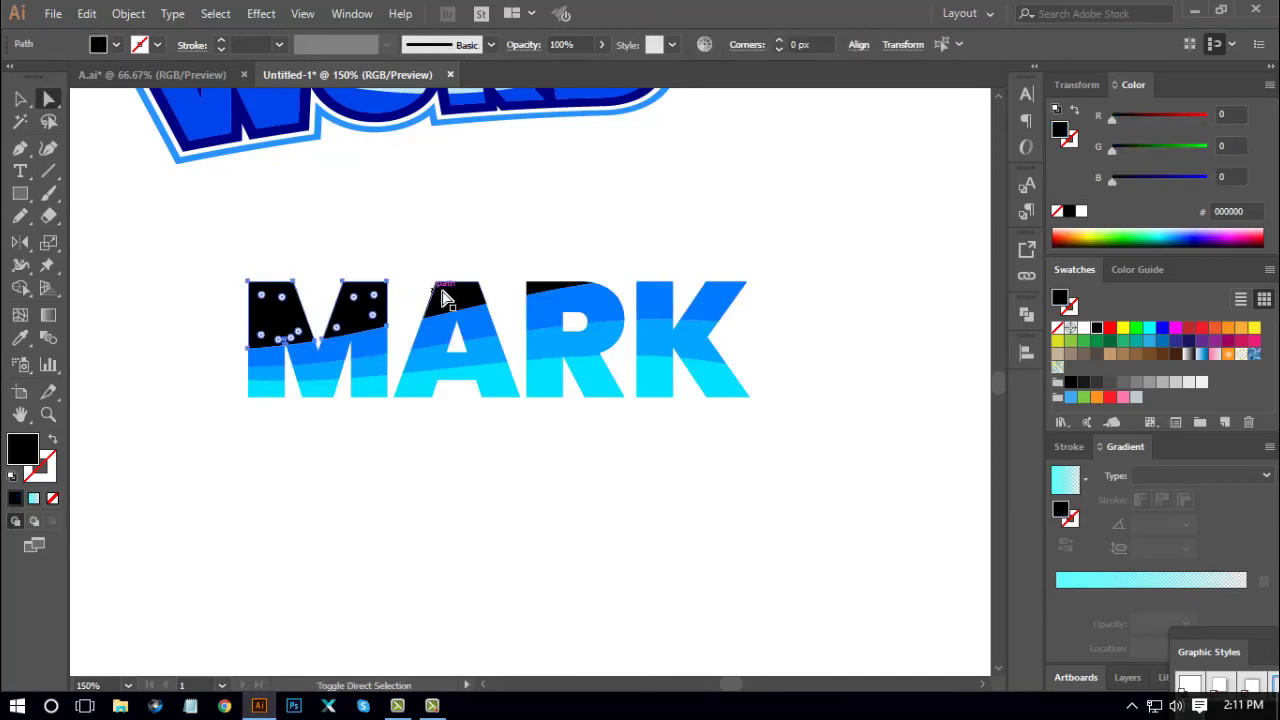
pyautogui.keyDown('shift'); pyautogui.click(449, 291); pyautogui.keyUp('shift')
pyautogui.keyDown('shift'); pyautogui.click(535, 289); pyautogui.keyUp('shift')
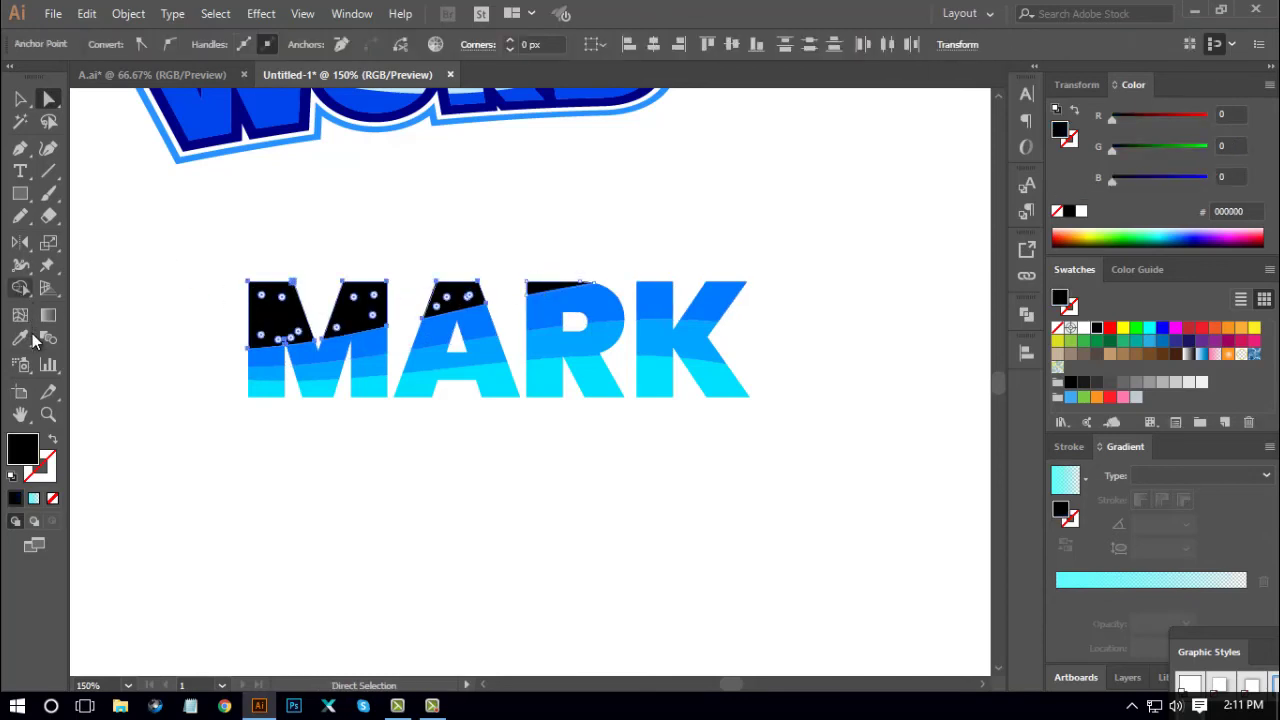
pyautogui.click(20, 338)
pyautogui.click(275, 348)
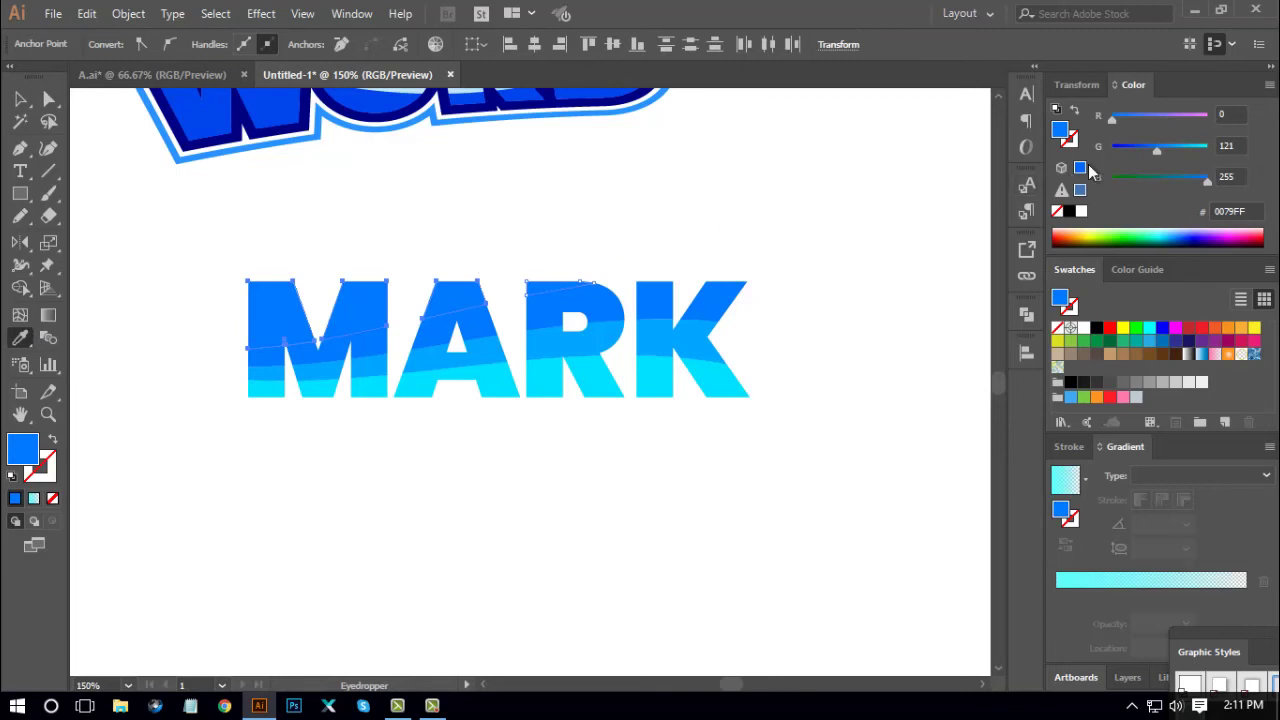
pyautogui.click(1138, 148)
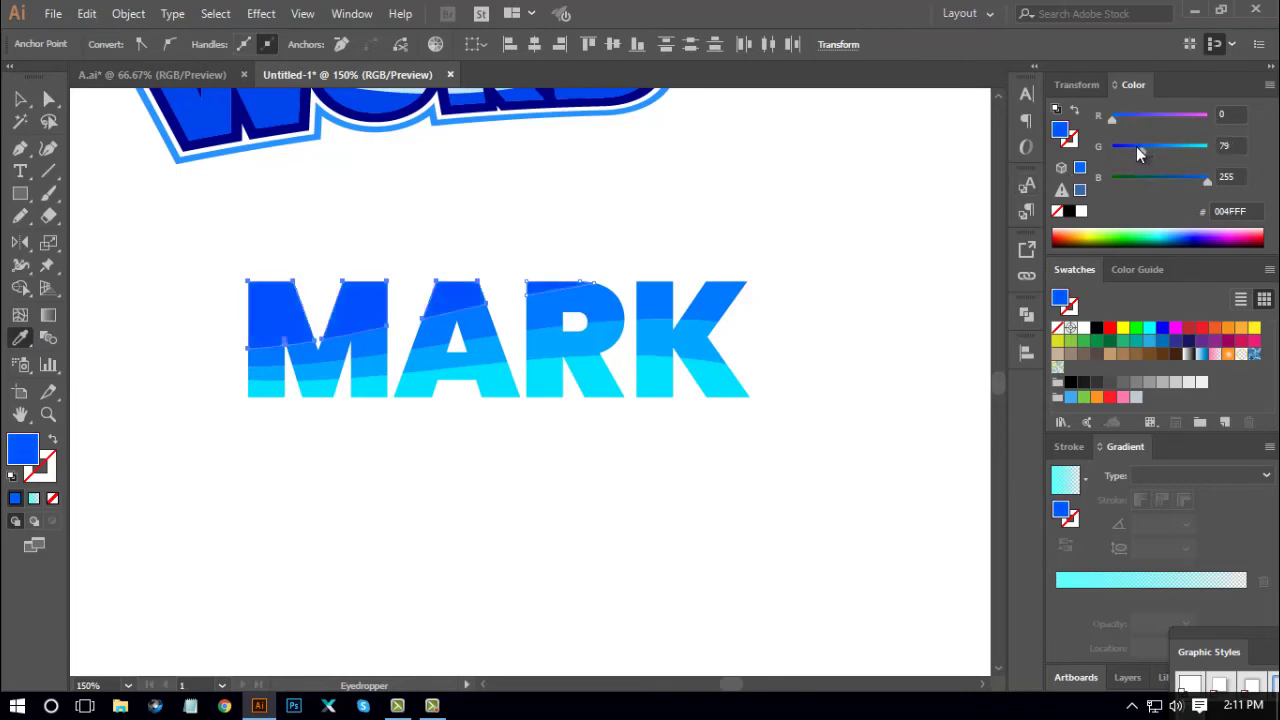
pyautogui.moveTo(1135, 146); pyautogui.dragTo(1128, 150)
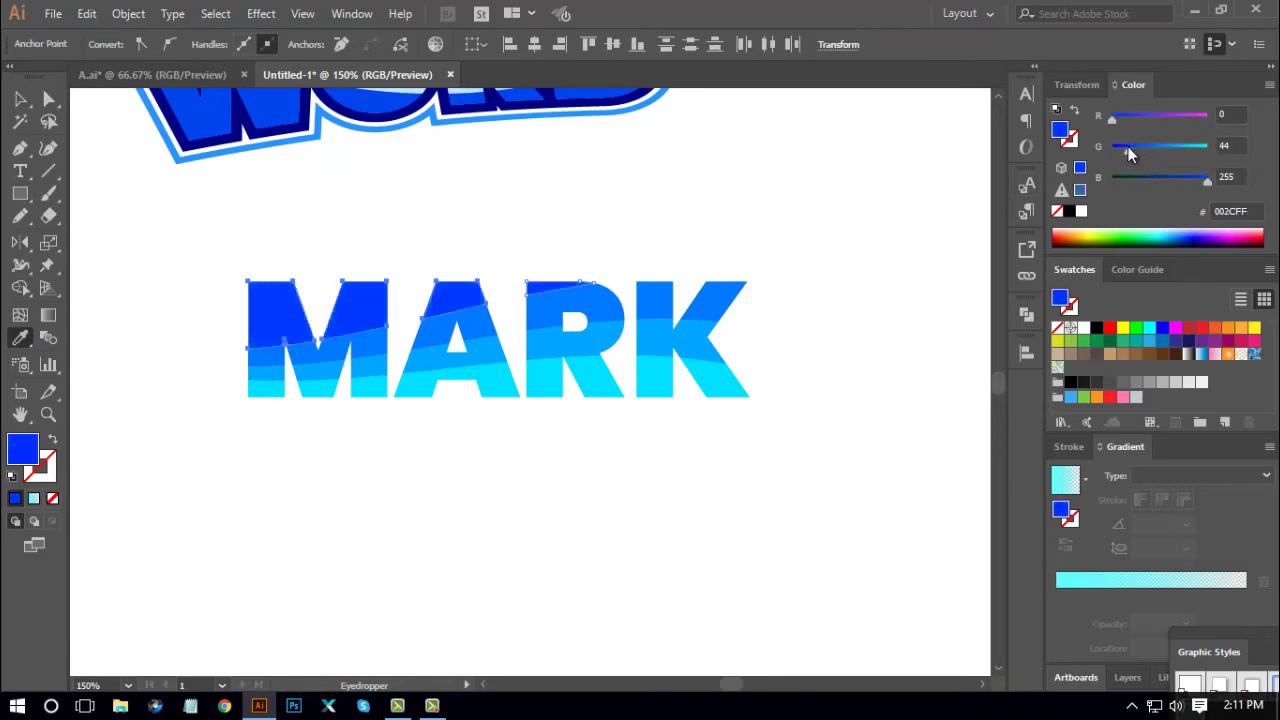
# Select the whole MARK artwork to inspect its anchor points, then deselect
pyautogui.click(20, 99)
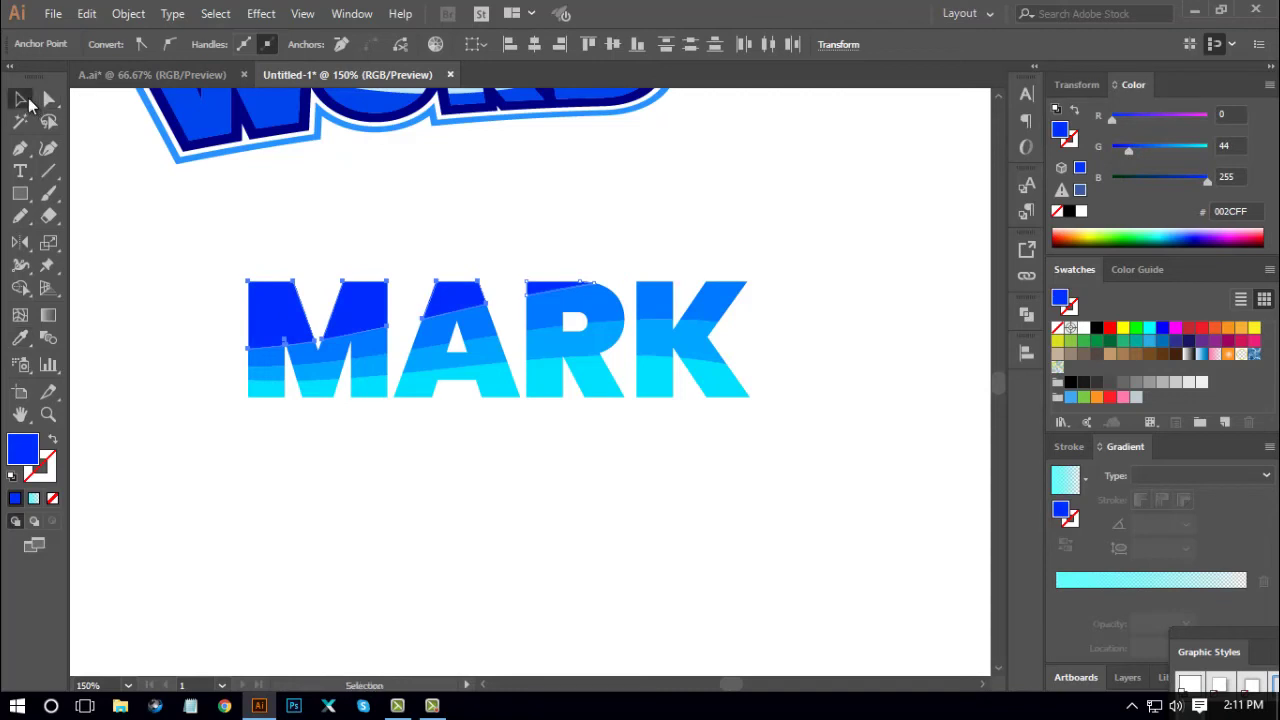
pyautogui.click(338, 491)
pyautogui.moveTo(186, 236); pyautogui.dragTo(832, 474)
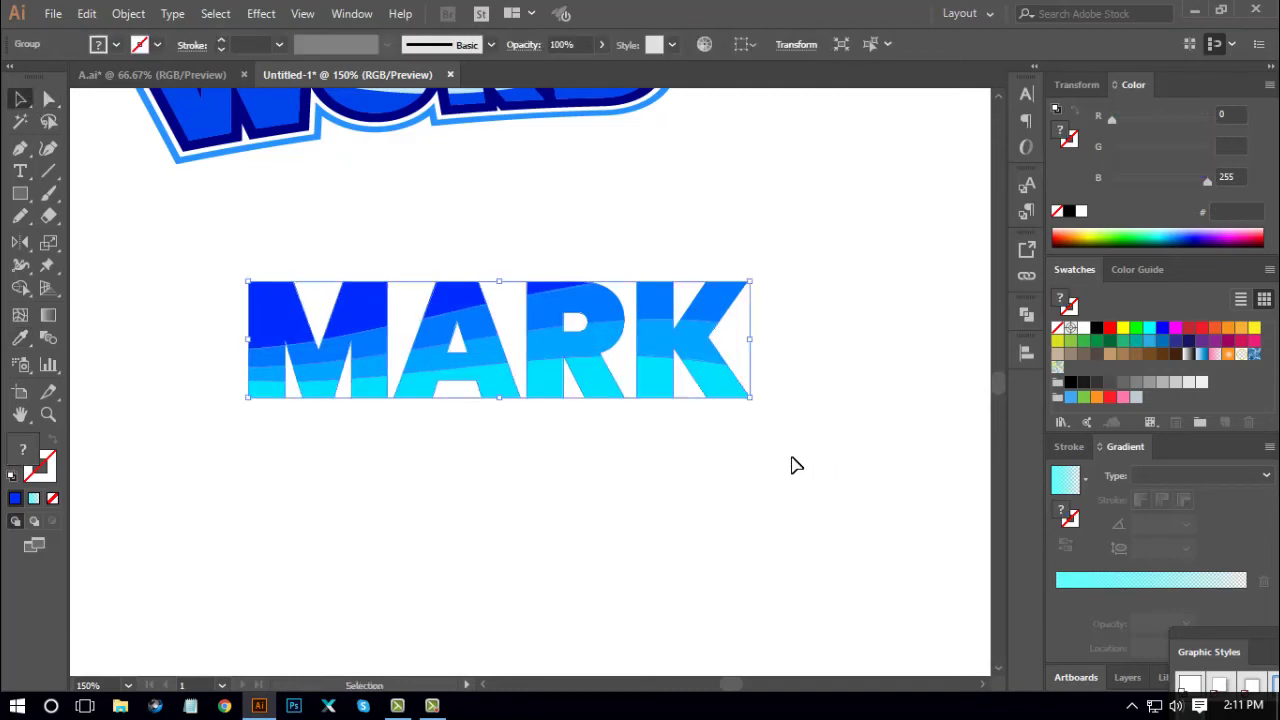
pyautogui.press('a')
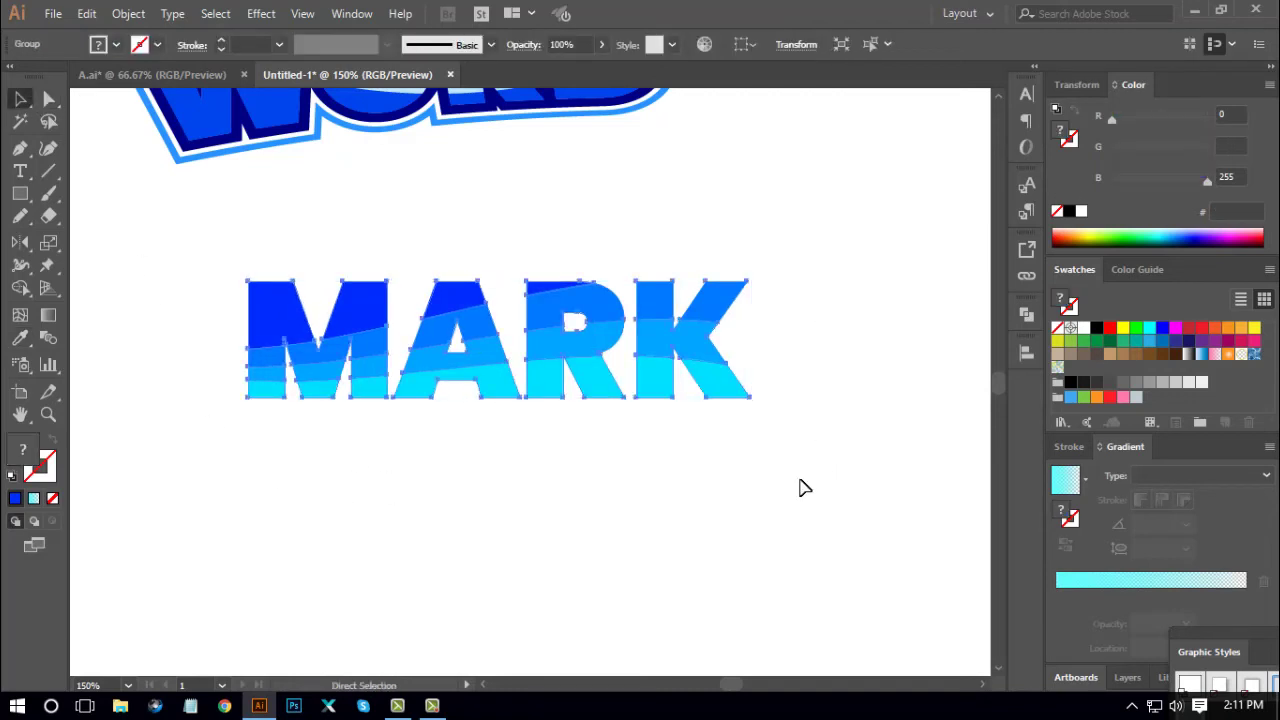
pyautogui.press('v')
pyautogui.click(807, 496)
# Try MARK beside the WORD logo, return it below, and set the view to 100%
pyautogui.hotkey('ctrl', '-')
pyautogui.hotkey('ctrl', '-')
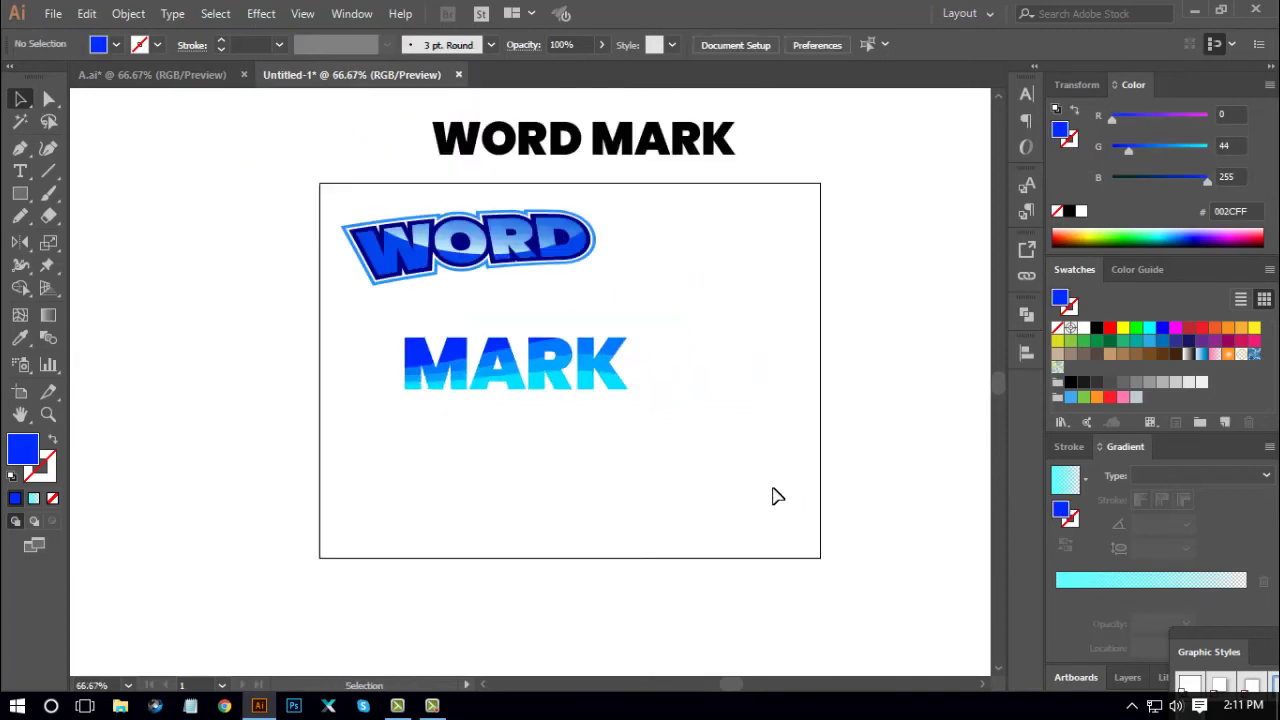
pyautogui.moveTo(612, 370); pyautogui.dragTo(593, 396)
pyautogui.click(817, 314)
pyautogui.click(640, 505)
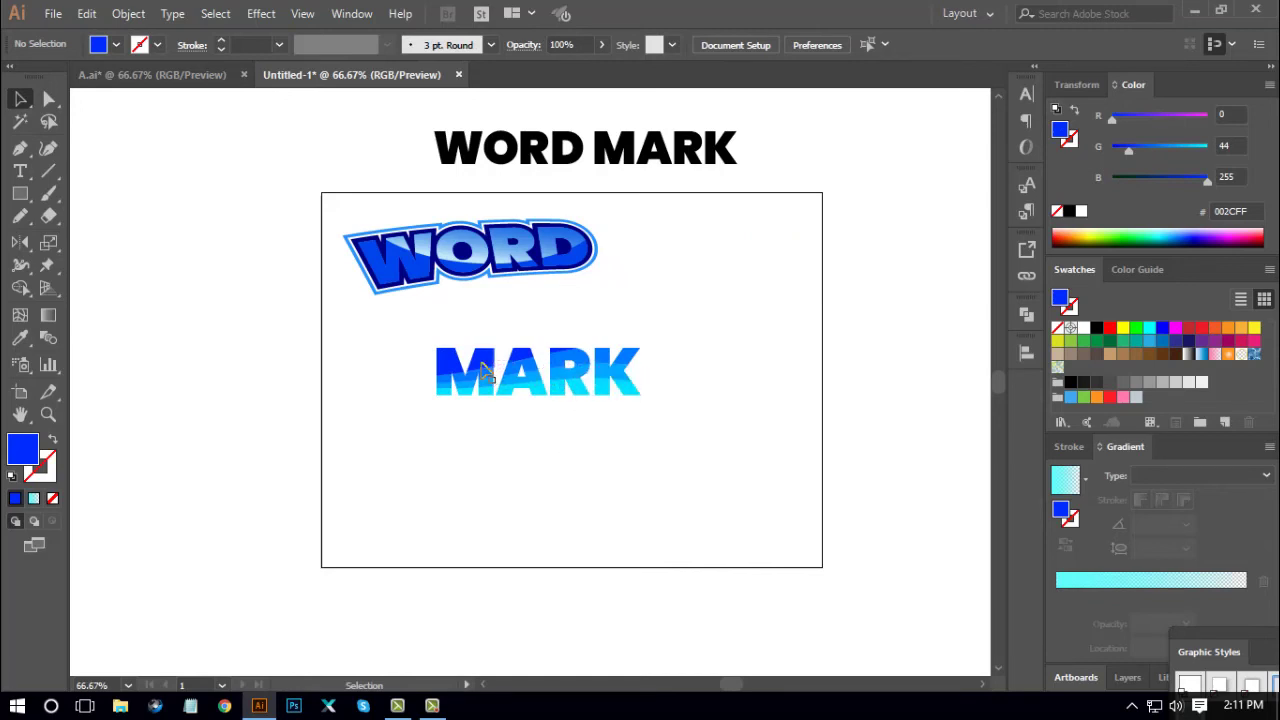
pyautogui.hotkey('ctrl', '1')
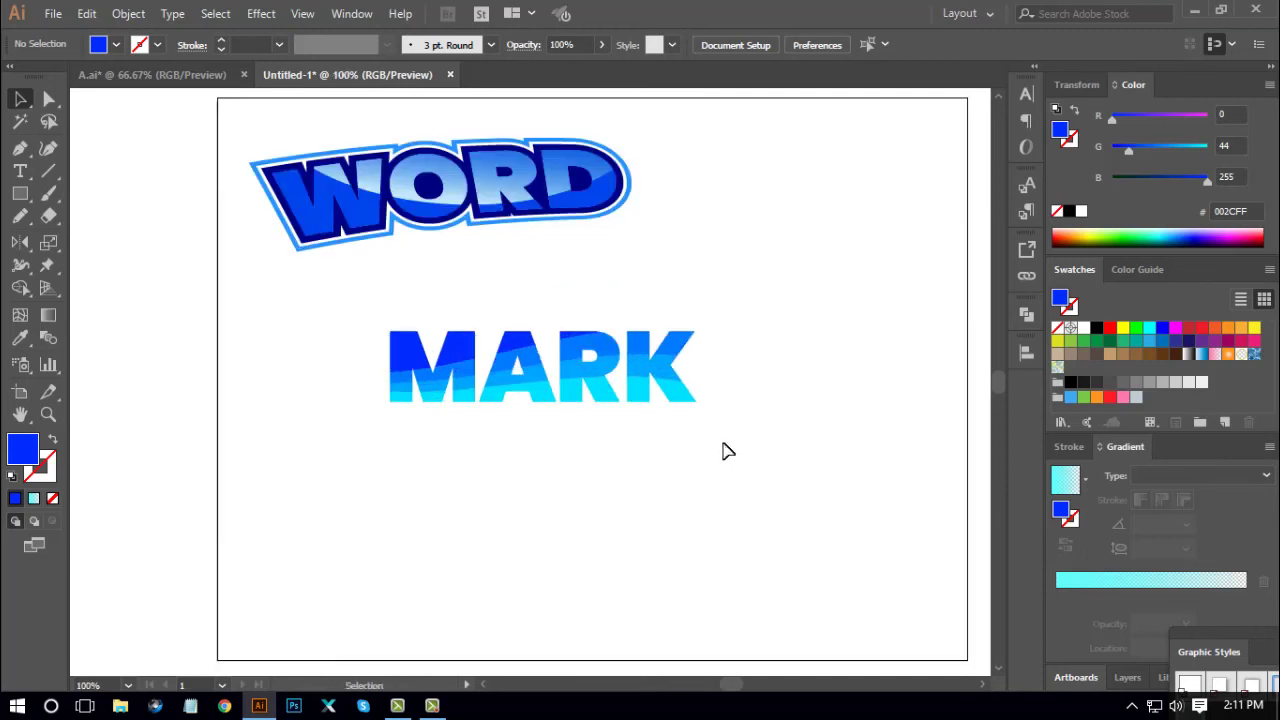
pyautogui.moveTo(755, 428); pyautogui.dragTo(666, 460)
# Place MARK to the right of WORD and drag a copy of the black WORD MARK title onto the artboard
pyautogui.moveTo(554, 425); pyautogui.dragTo(814, 214)
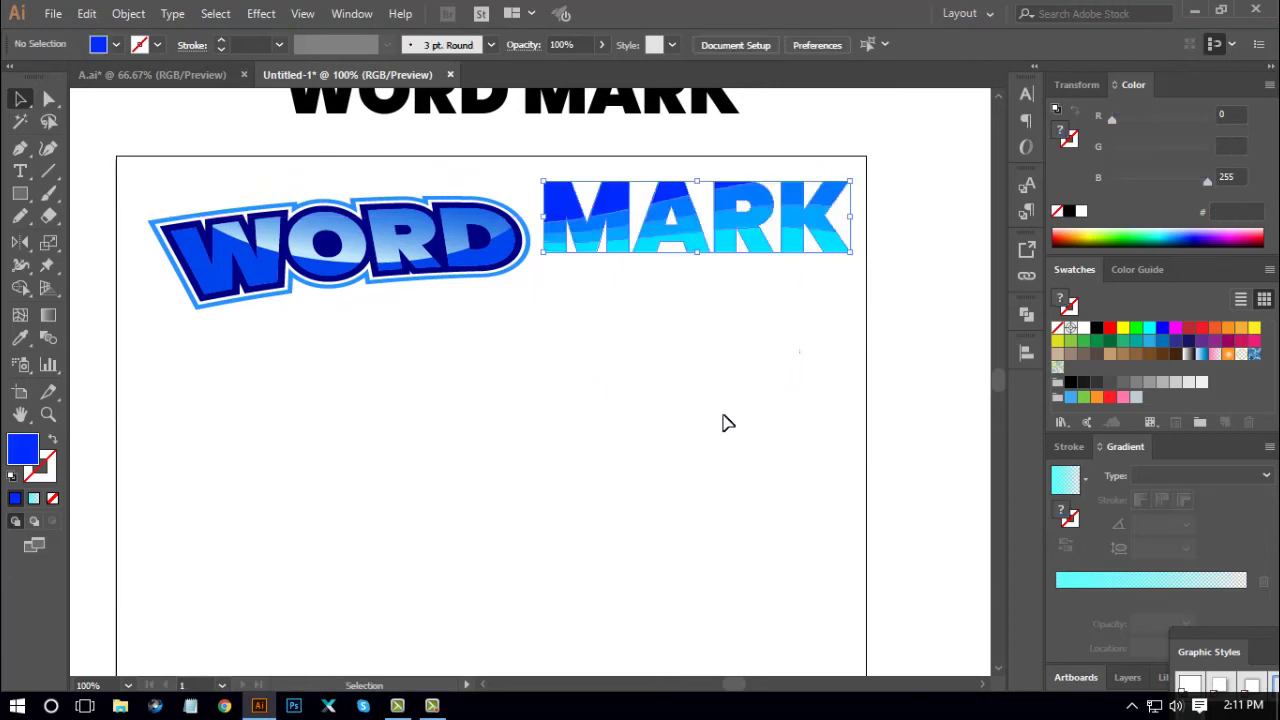
pyautogui.moveTo(658, 442); pyautogui.dragTo(688, 372)
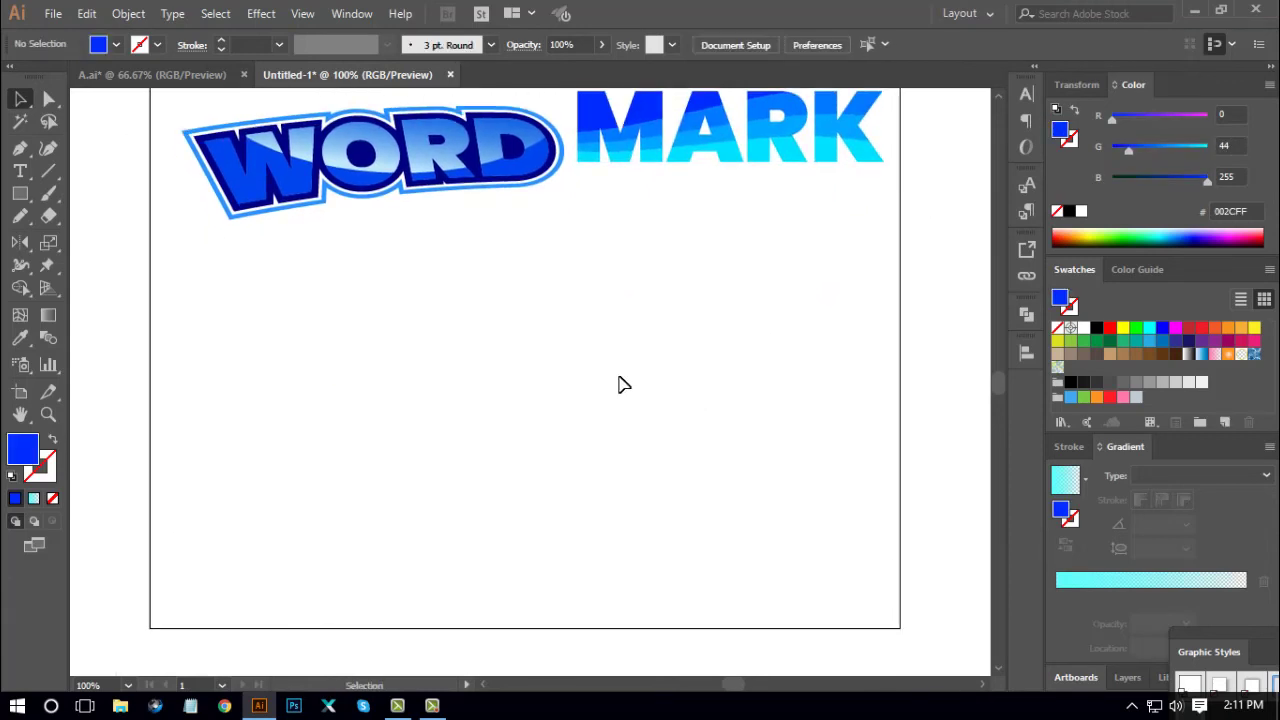
pyautogui.scroll(3, 645, 373)
pyautogui.moveTo(543, 112); pyautogui.dragTo(917, 470)
# Delete MARK from the copied title and enlarge the remaining WORD to about 119 pt
pyautogui.click(20, 171)
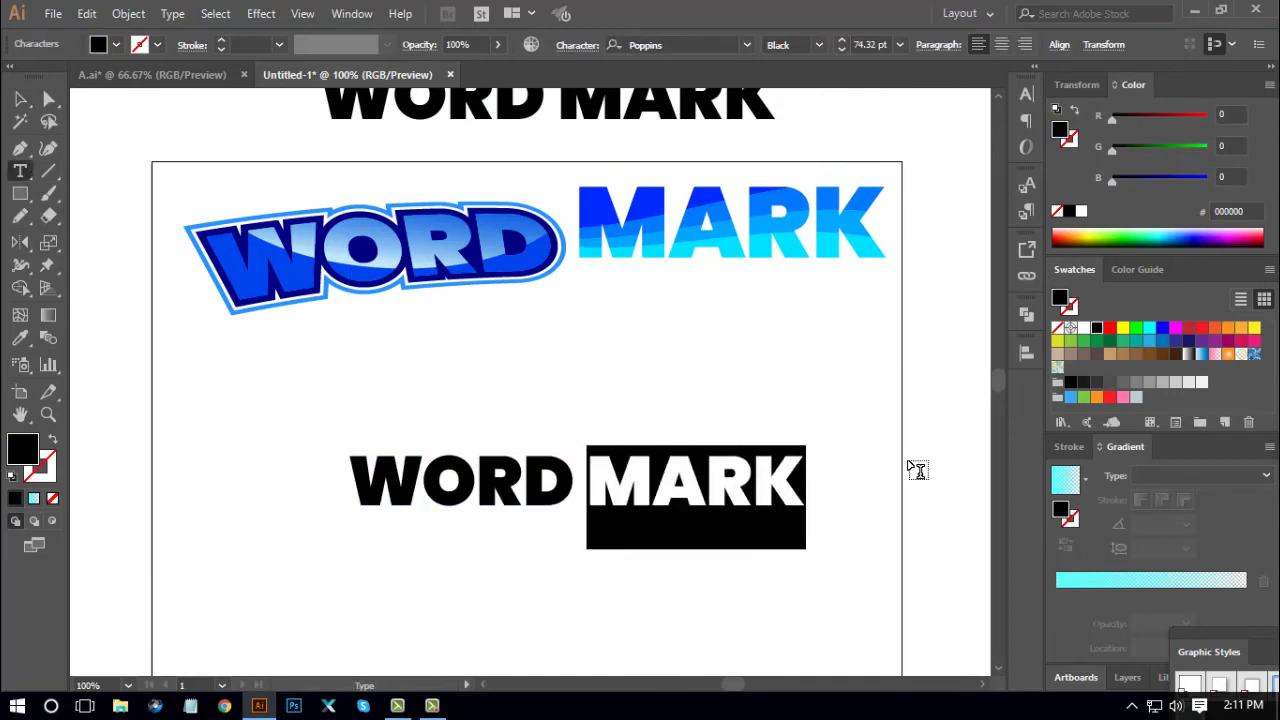
pyautogui.press('BackSpace')
pyautogui.click(20, 98)
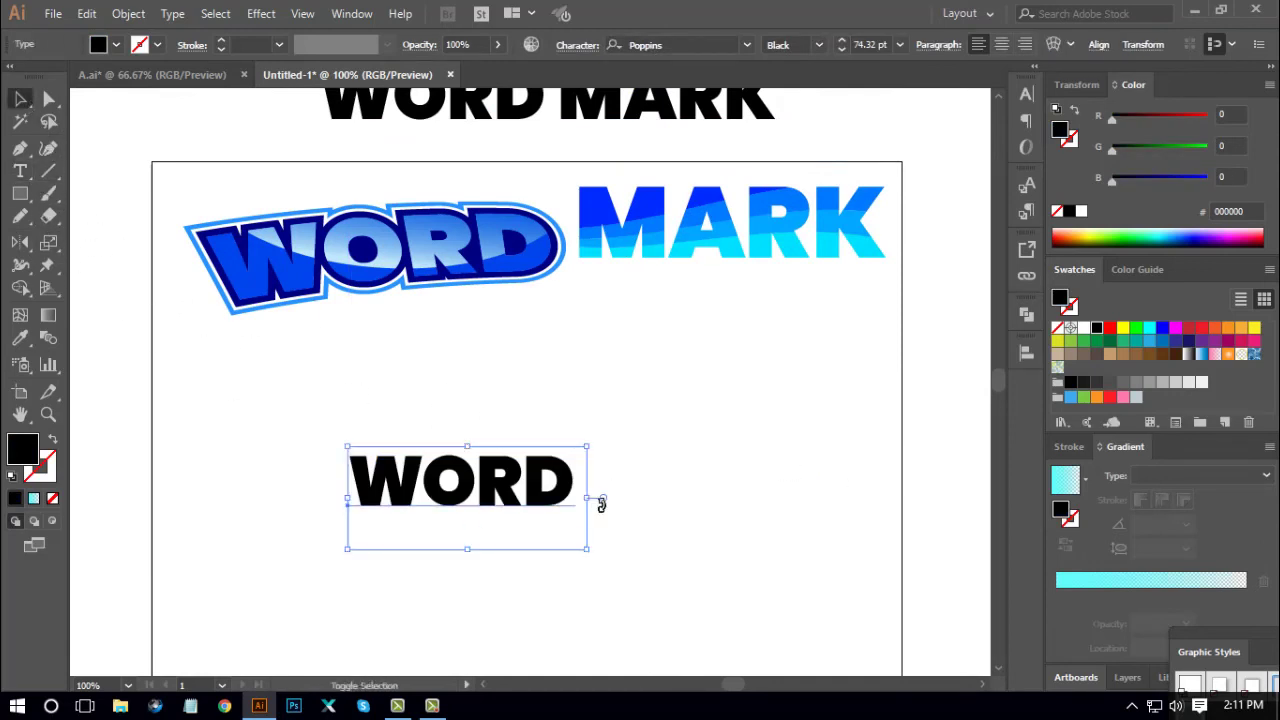
pyautogui.moveTo(601, 505); pyautogui.dragTo(748, 500)
# Convert the black WORD text to outlines
pyautogui.rightClick(592, 470)
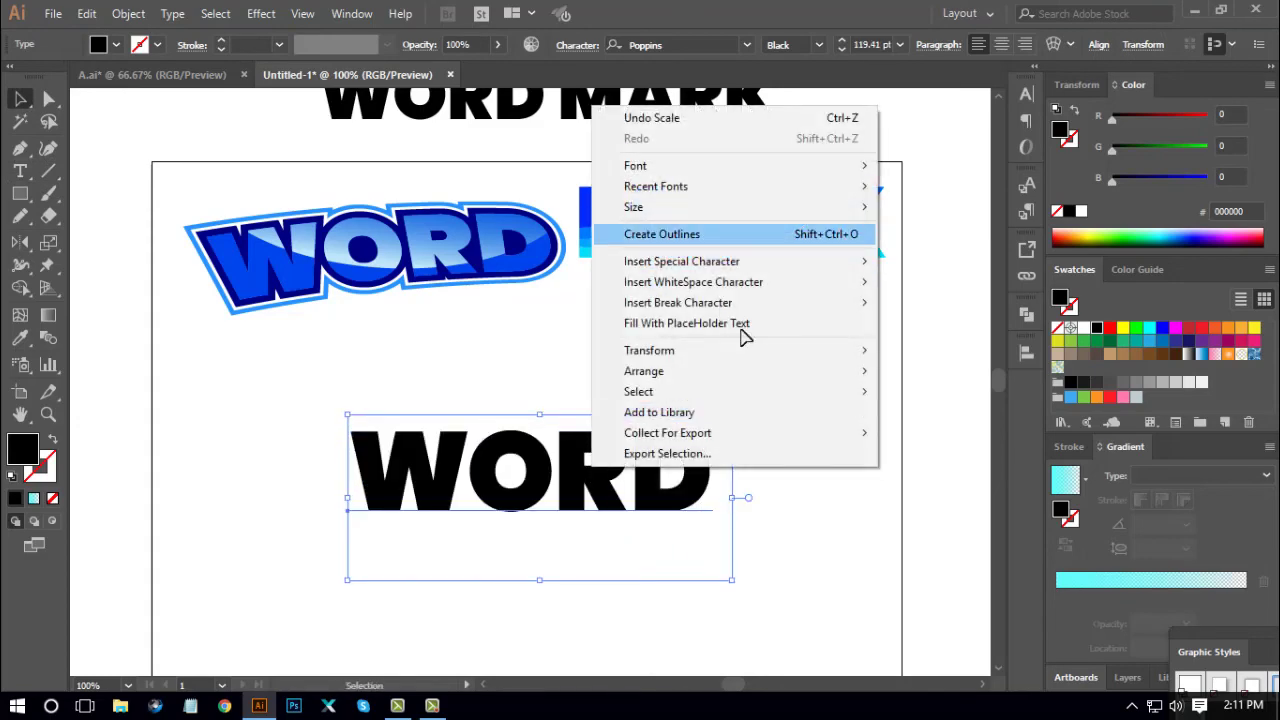
pyautogui.click(740, 234)
pyautogui.click(786, 534)
pyautogui.scroll(-2, 734, 486)
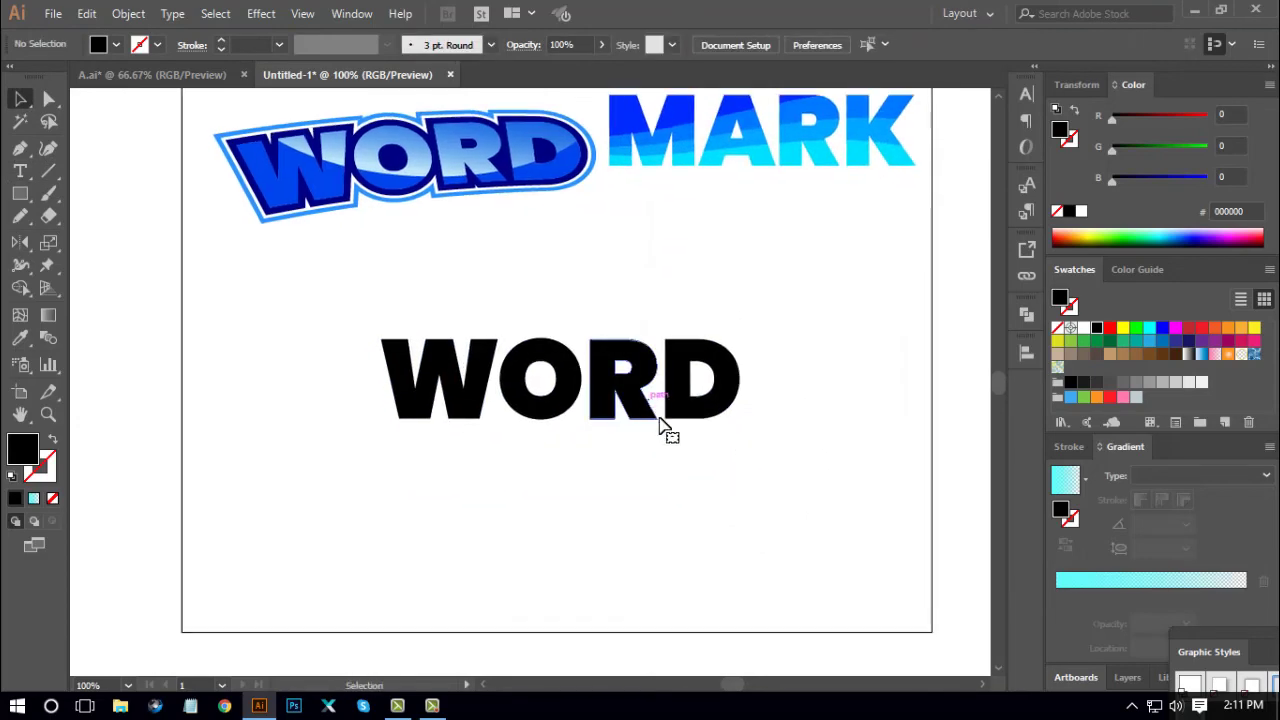
pyautogui.click(660, 425)
pyautogui.click(724, 518)
# Ungroup the outlined WORD letters into separate paths
pyautogui.hotkey('ctrl', '+')
pyautogui.moveTo(832, 531); pyautogui.dragTo(786, 497)
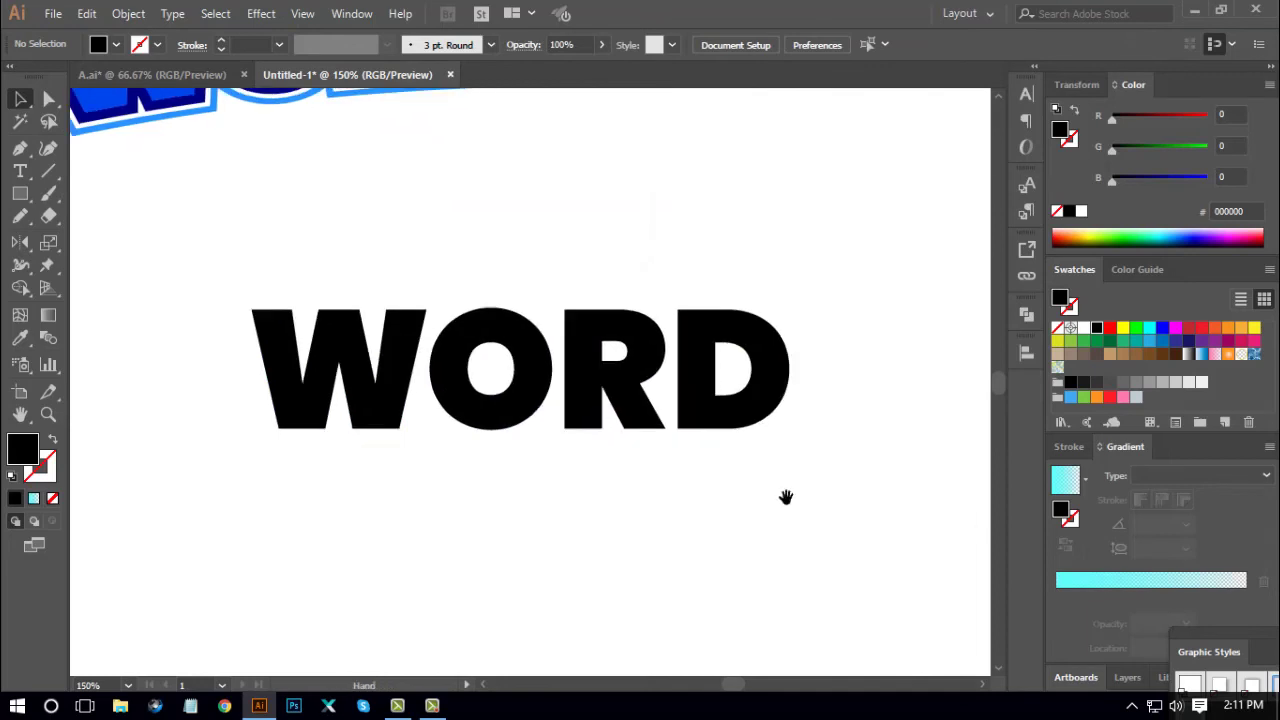
pyautogui.click(652, 367)
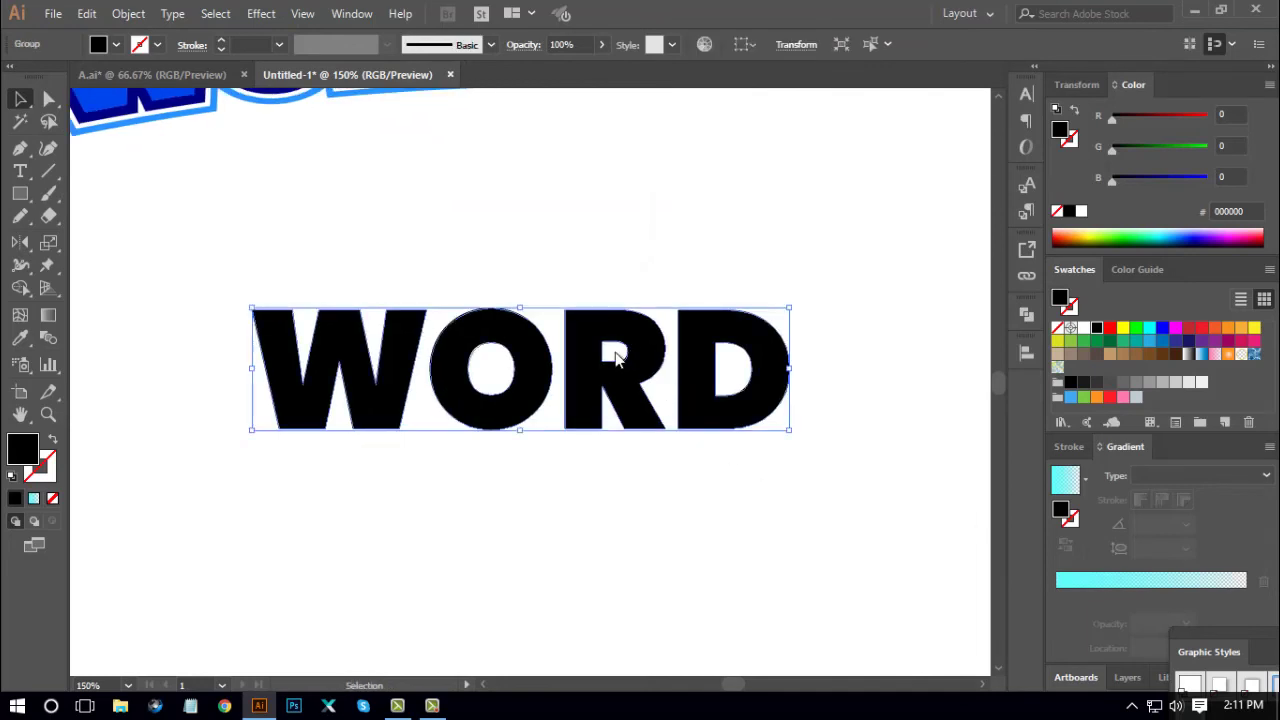
pyautogui.rightClick(616, 358)
pyautogui.click(686, 510)
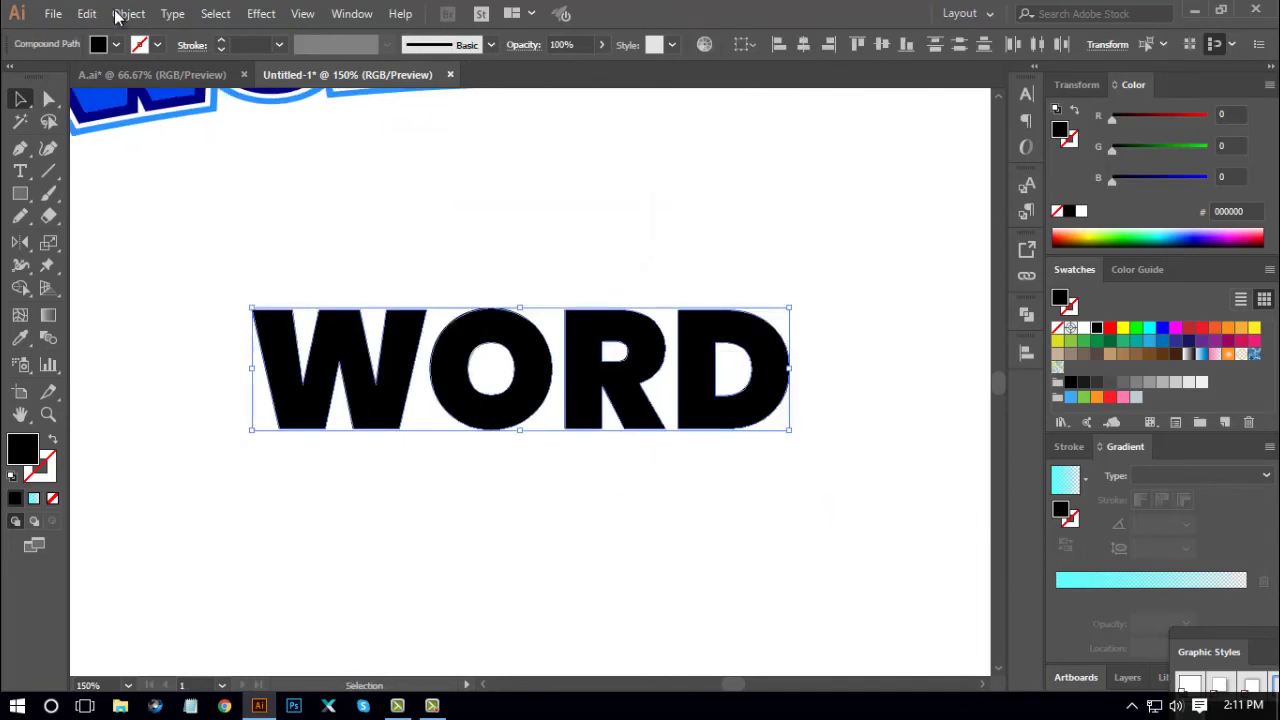
pyautogui.click(125, 14)
# Add a -2 px Offset Path with Miter joins inside the WORD letters, checking it in preview
pyautogui.moveTo(405, 436)
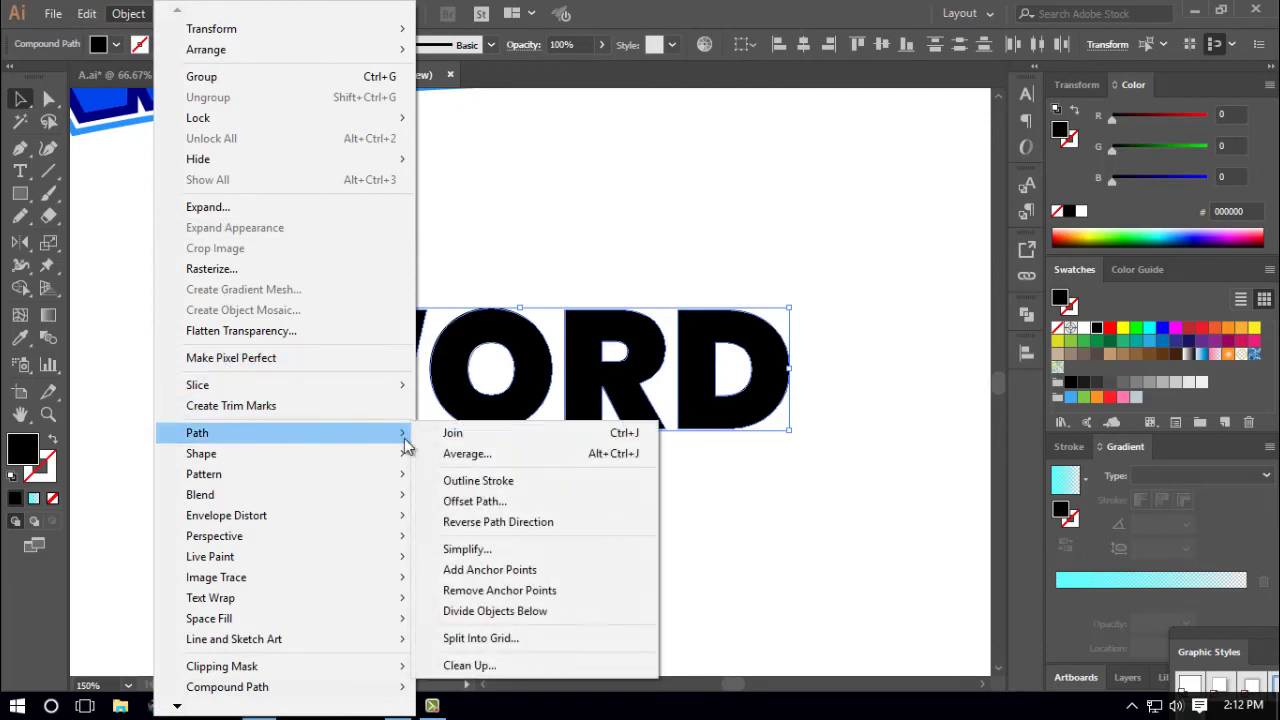
pyautogui.click(560, 500)
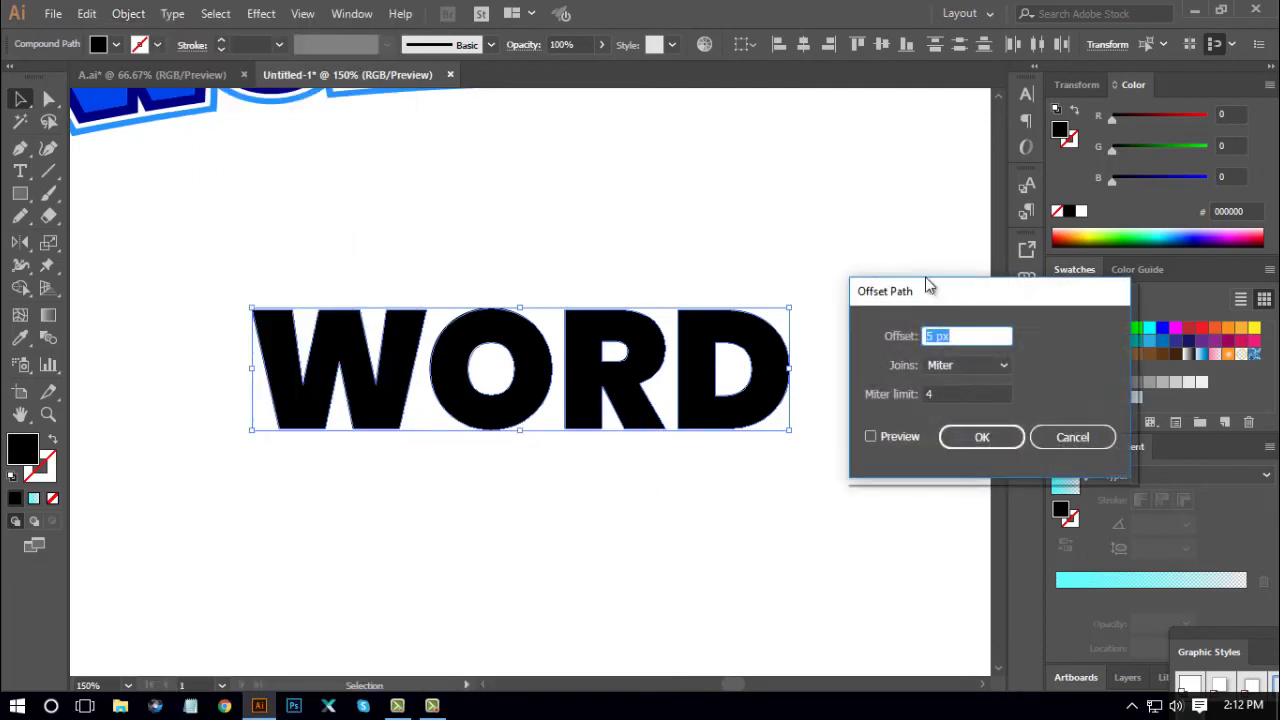
pyautogui.click(847, 414)
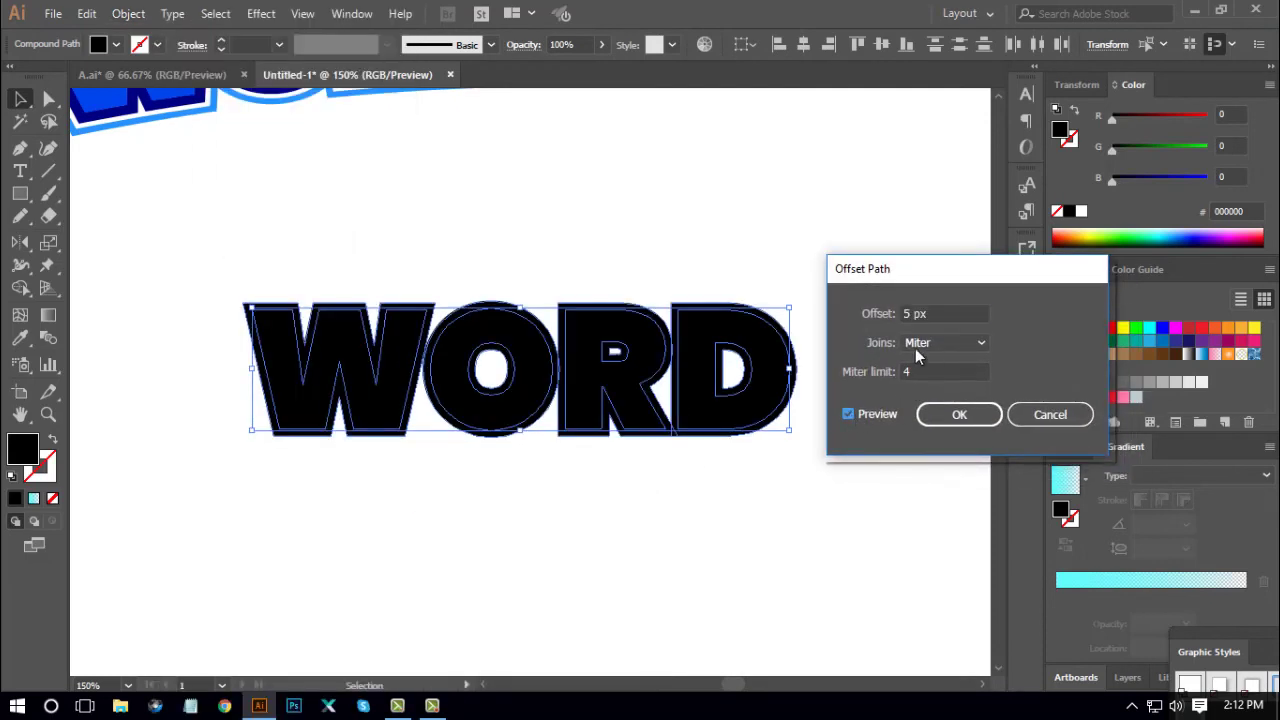
pyautogui.click(937, 313)
pyautogui.press('Down')
pyautogui.press('Down')
pyautogui.press('Down')
pyautogui.press('Down')
pyautogui.press('Down')
pyautogui.press('Down')
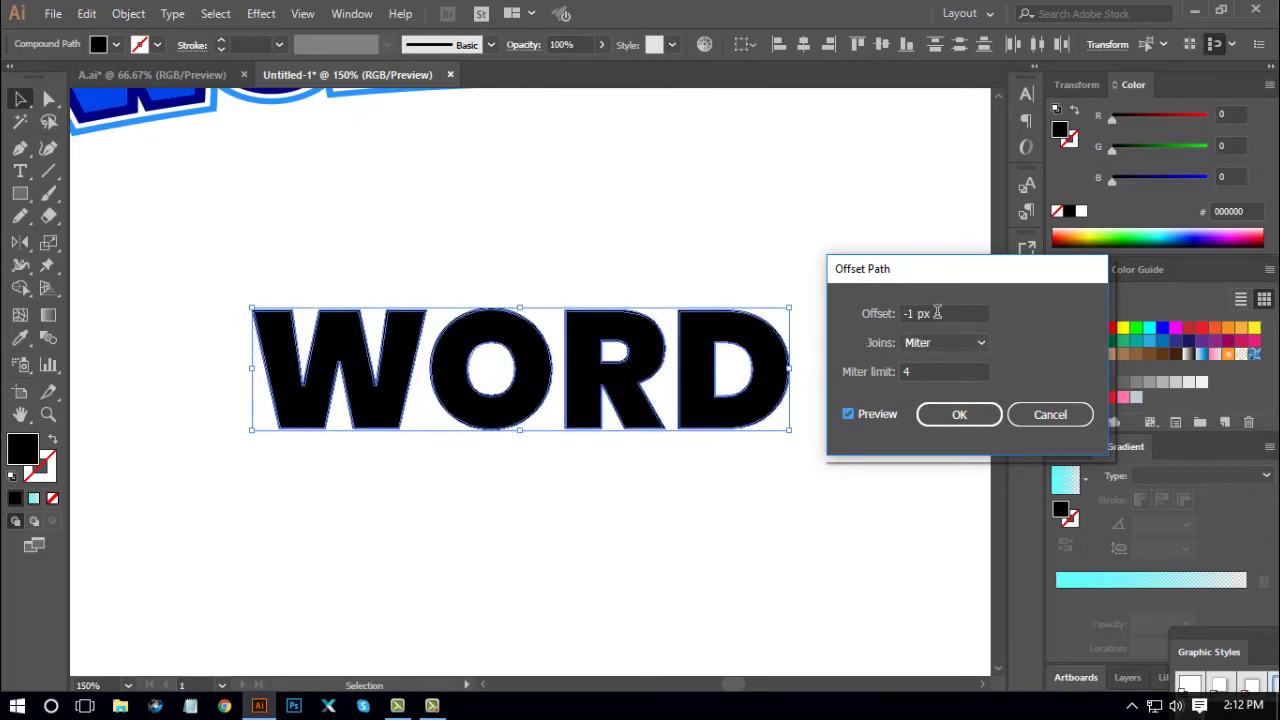
pyautogui.press('Down')
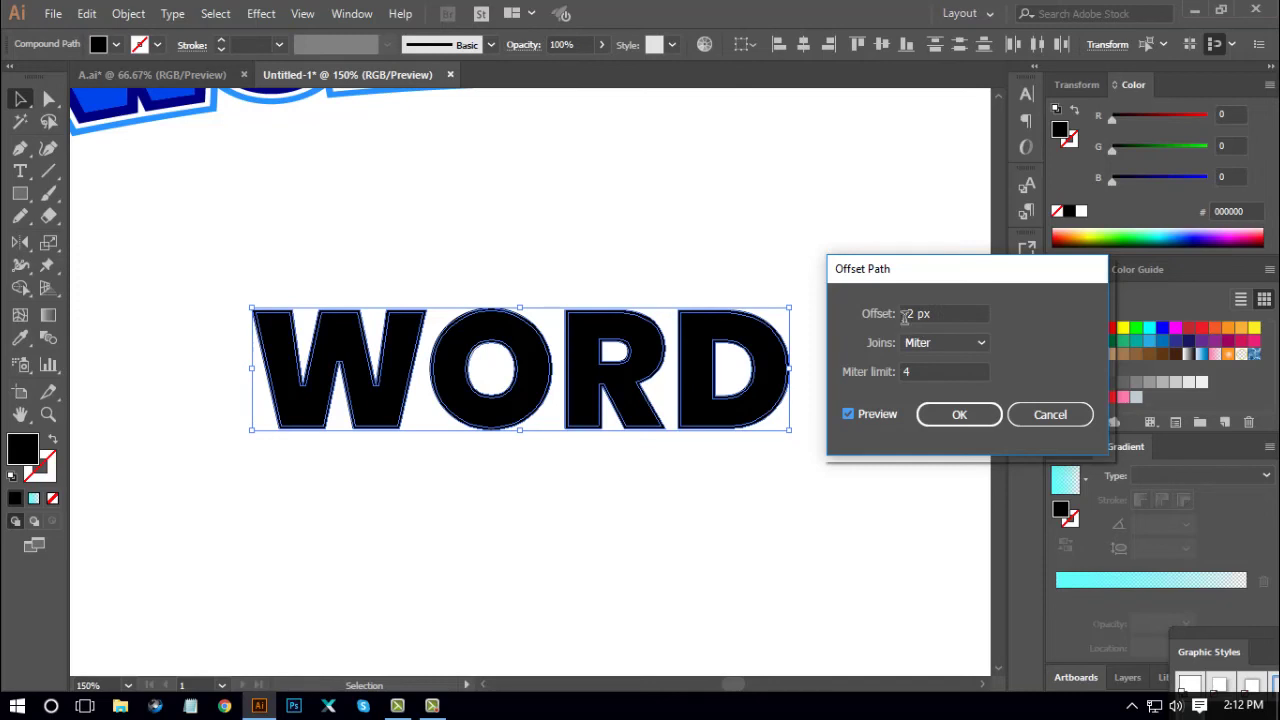
pyautogui.press('Down')
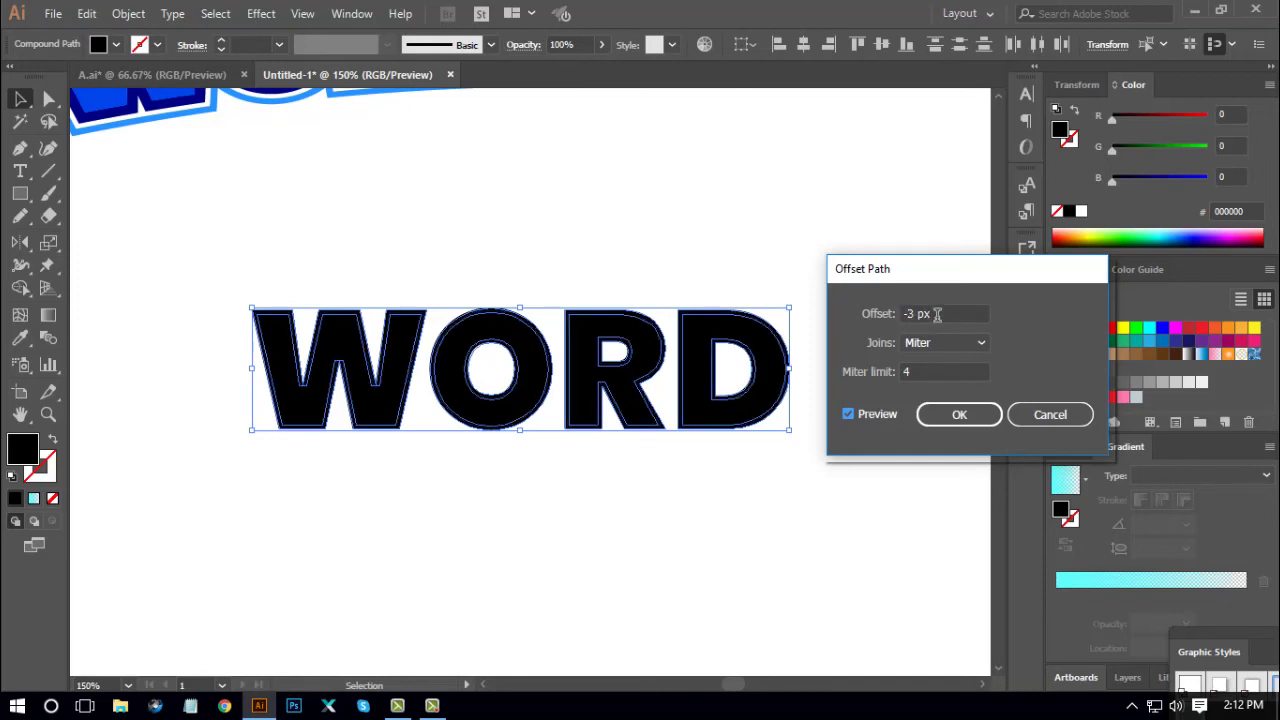
pyautogui.press('Up')
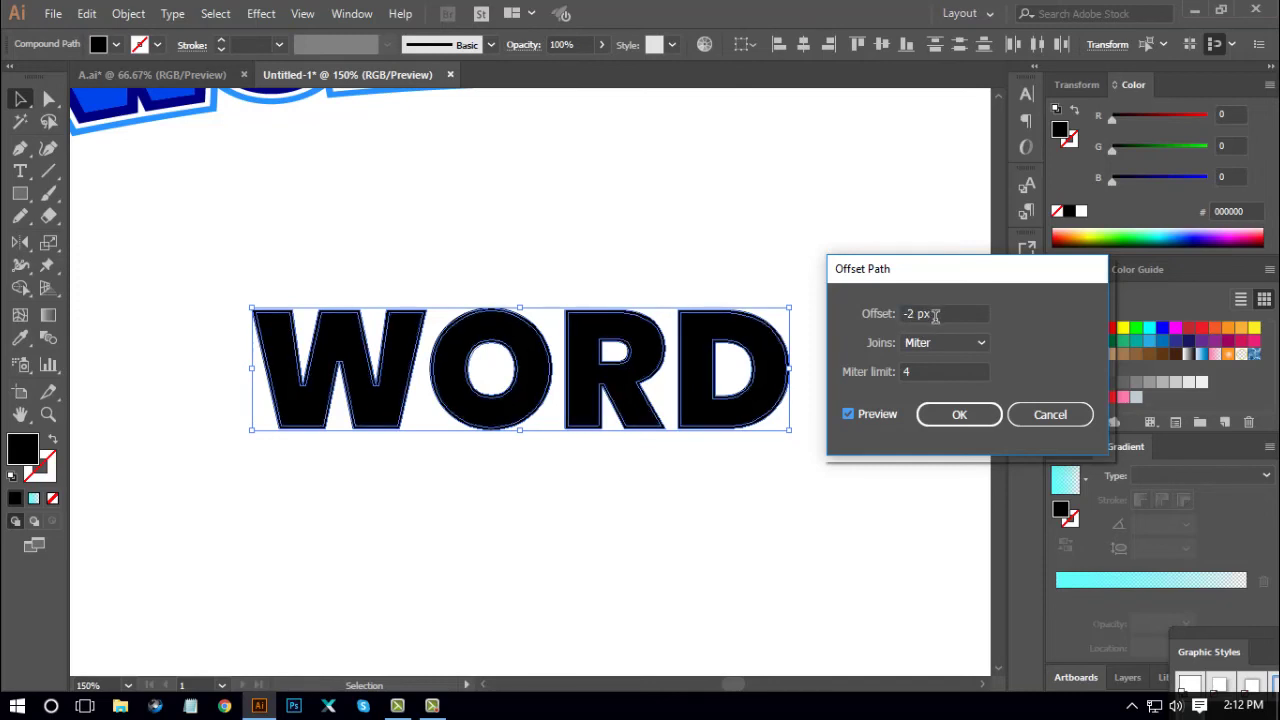
pyautogui.click(958, 414)
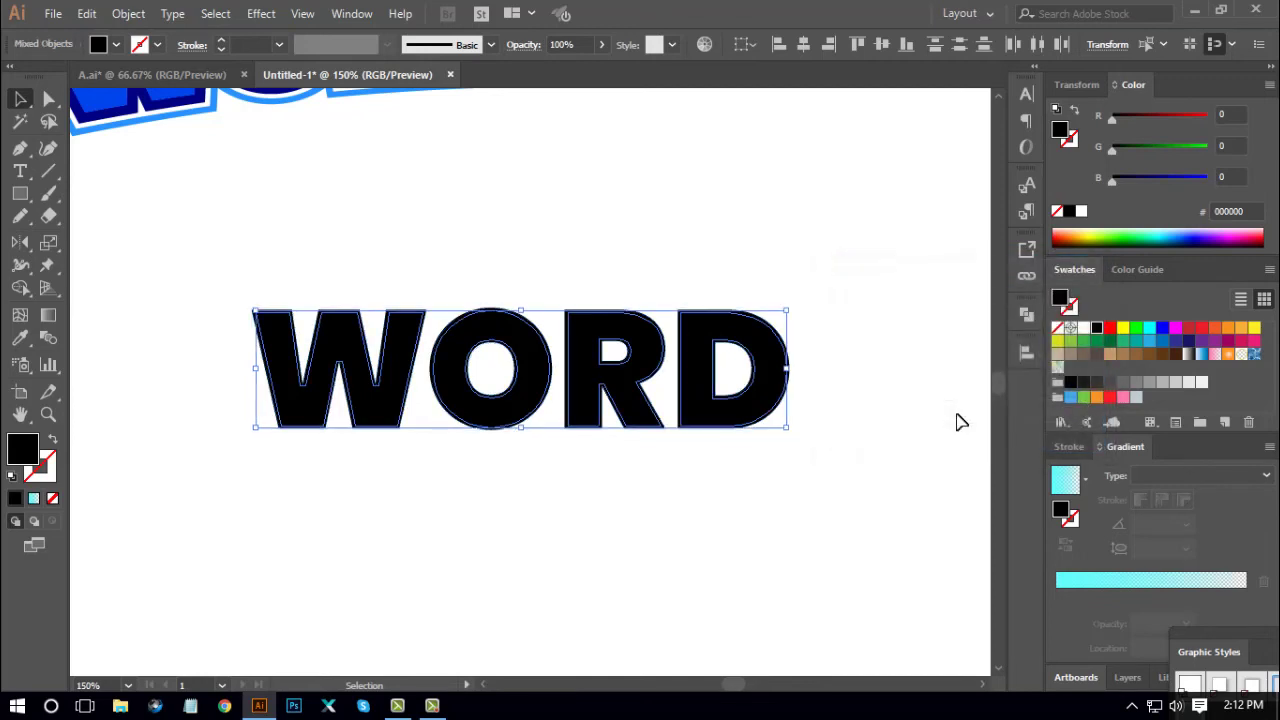
# Fill the WORD letters with the copper swatch from the Metals gradient library
pyautogui.hotkey('ctrl', '-')
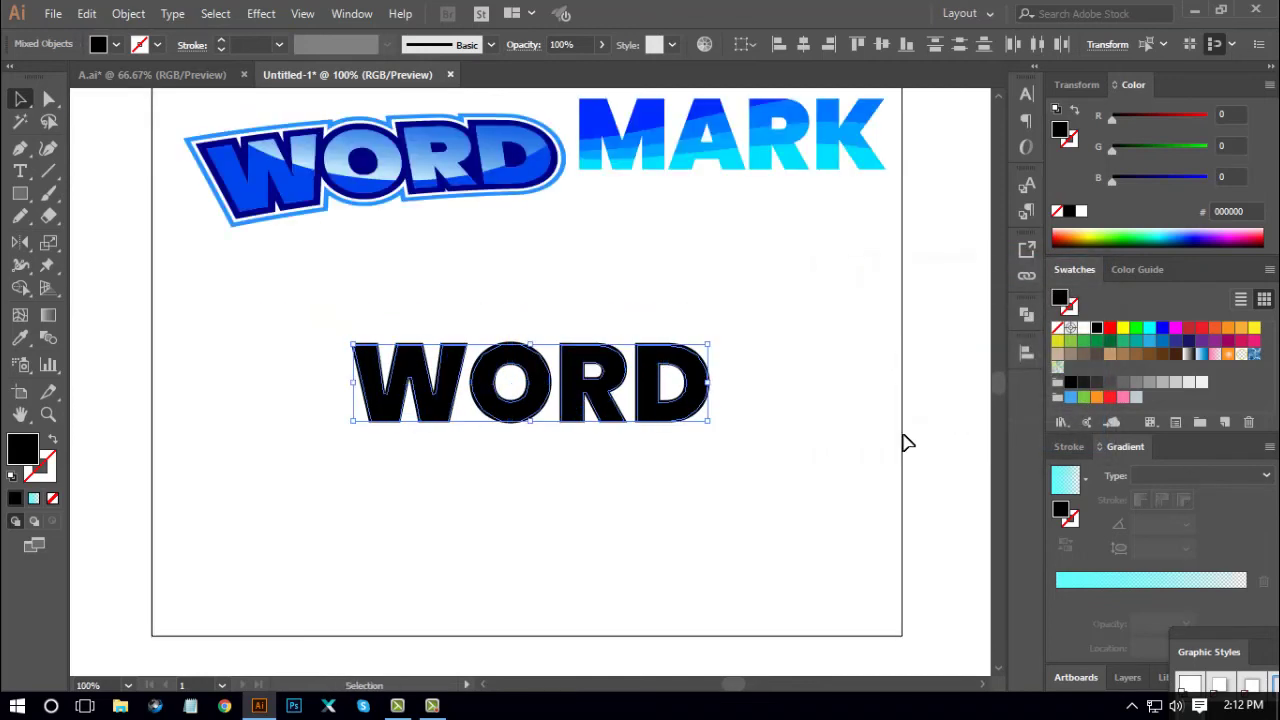
pyautogui.click(1062, 424)
pyautogui.moveTo(1140, 390)
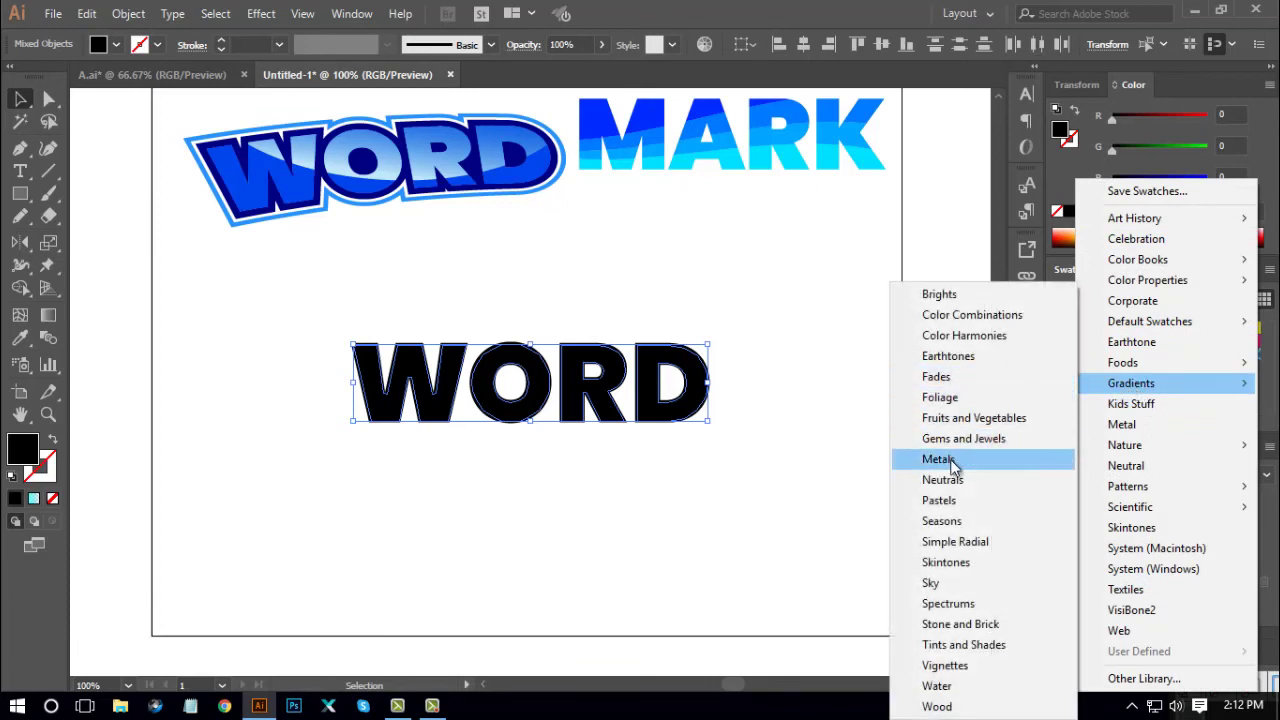
pyautogui.click(952, 465)
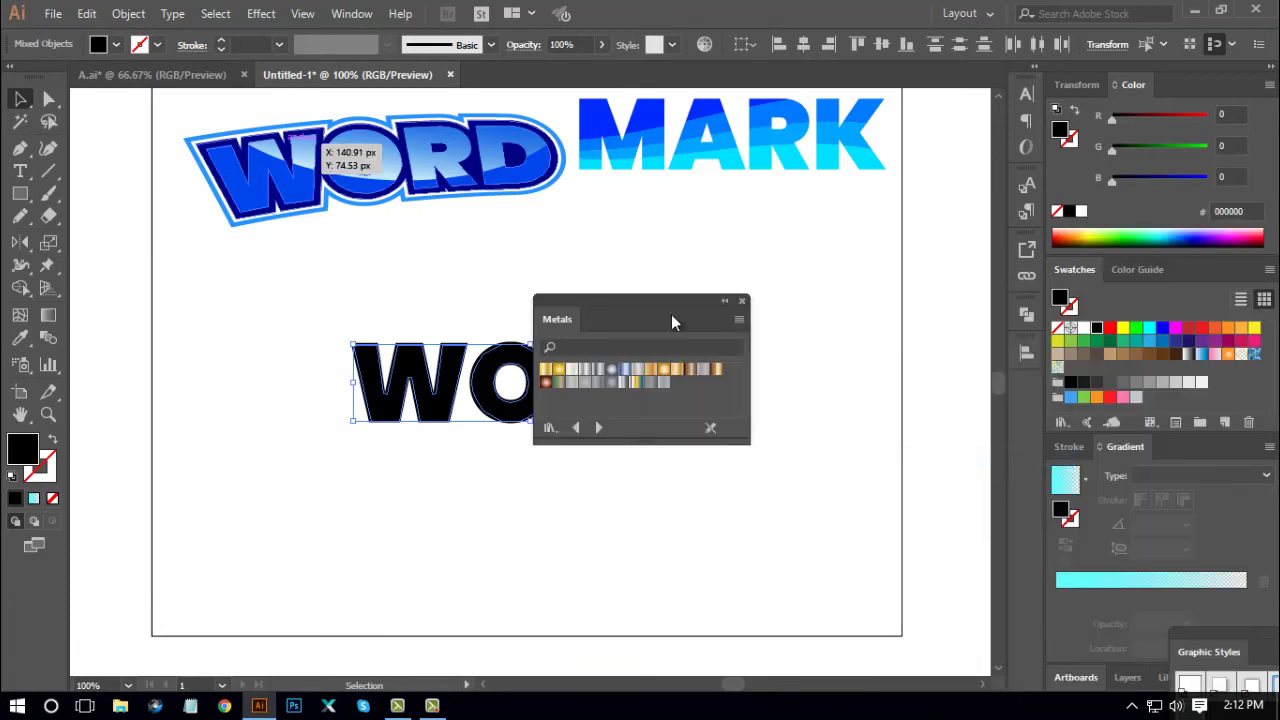
pyautogui.moveTo(667, 304); pyautogui.dragTo(855, 287)
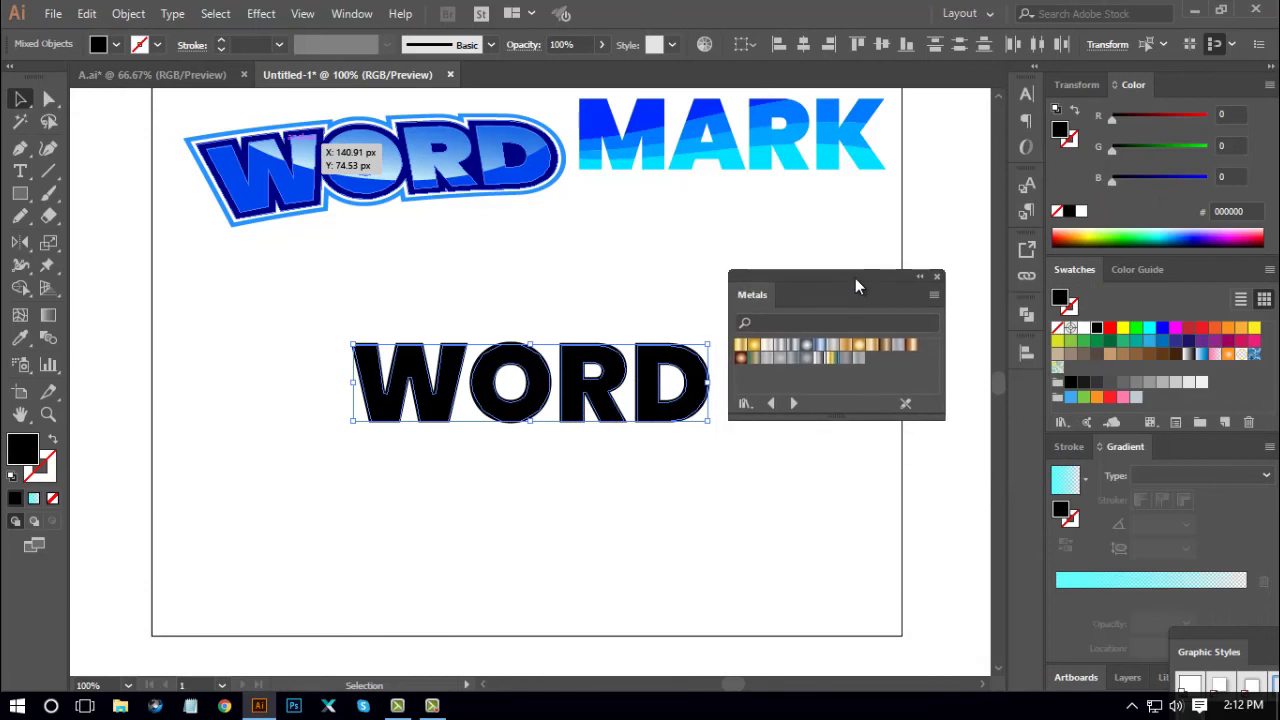
pyautogui.click(910, 345)
# Run the copper gradient vertically from top to bottom across the letters
pyautogui.moveTo(830, 282); pyautogui.dragTo(871, 288)
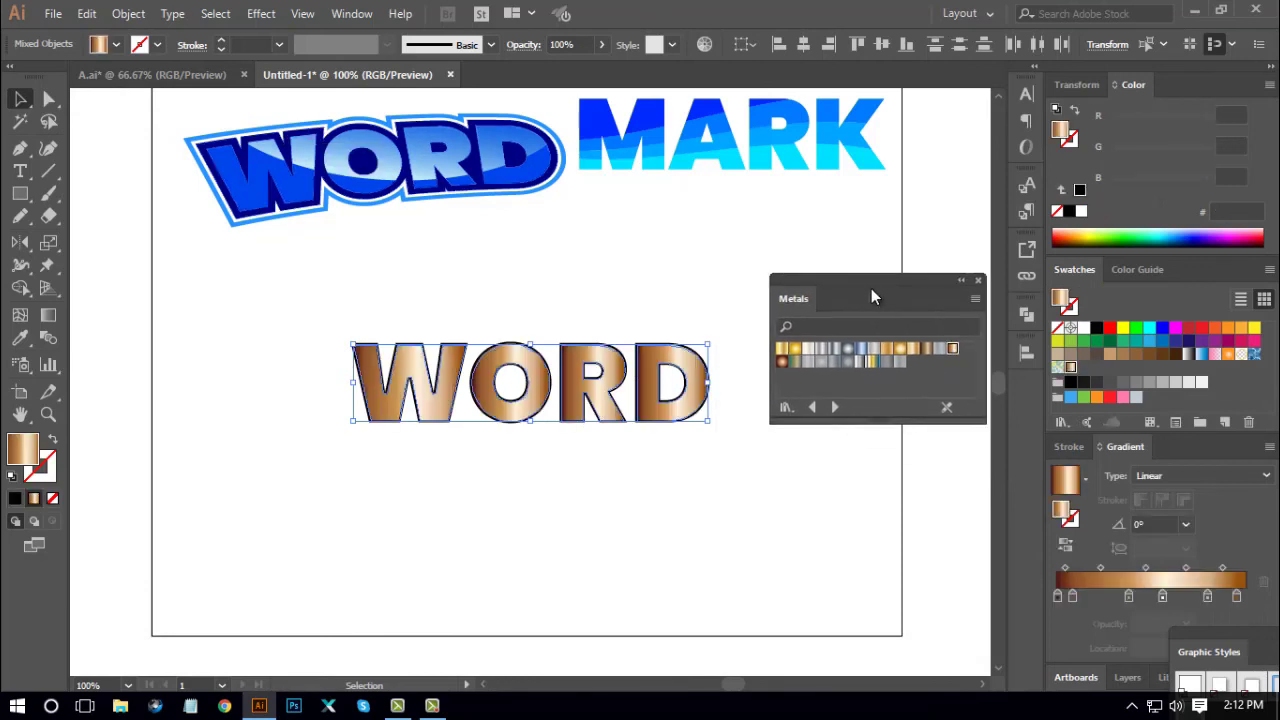
pyautogui.hotkey('ctrl', '+')
pyautogui.hotkey('ctrl', '+')
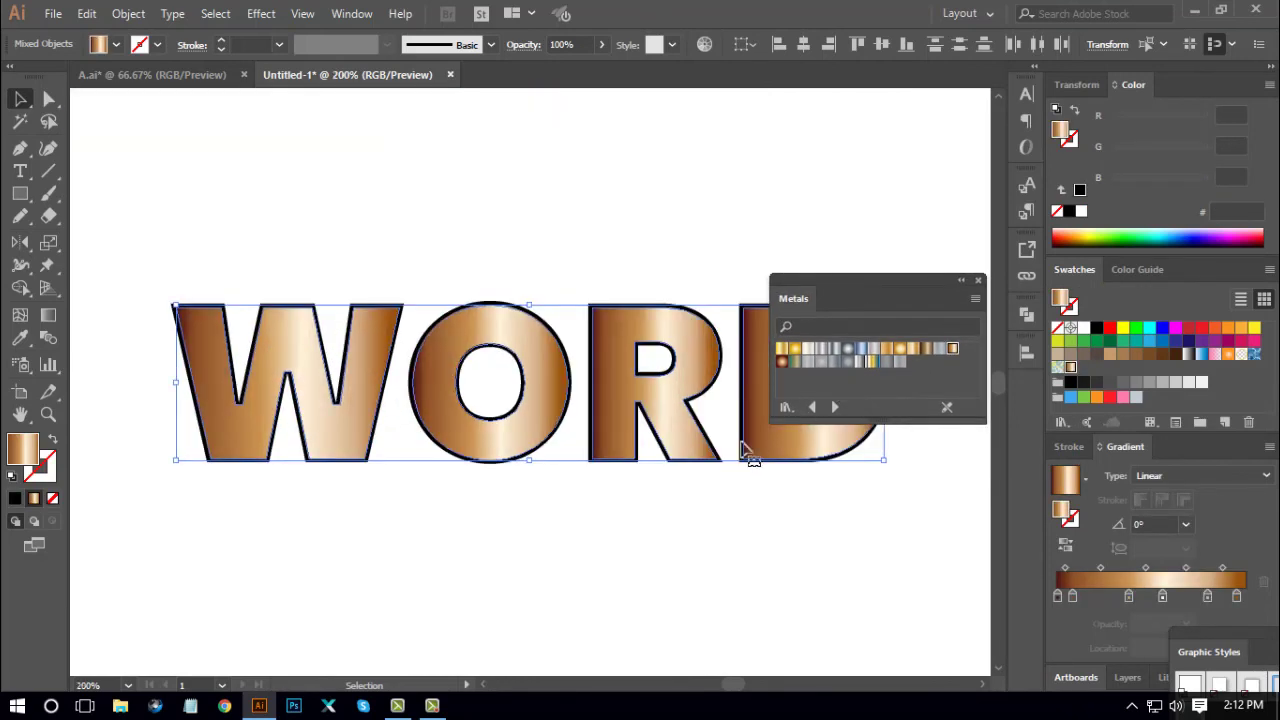
pyautogui.moveTo(608, 380); pyautogui.dragTo(543, 400)
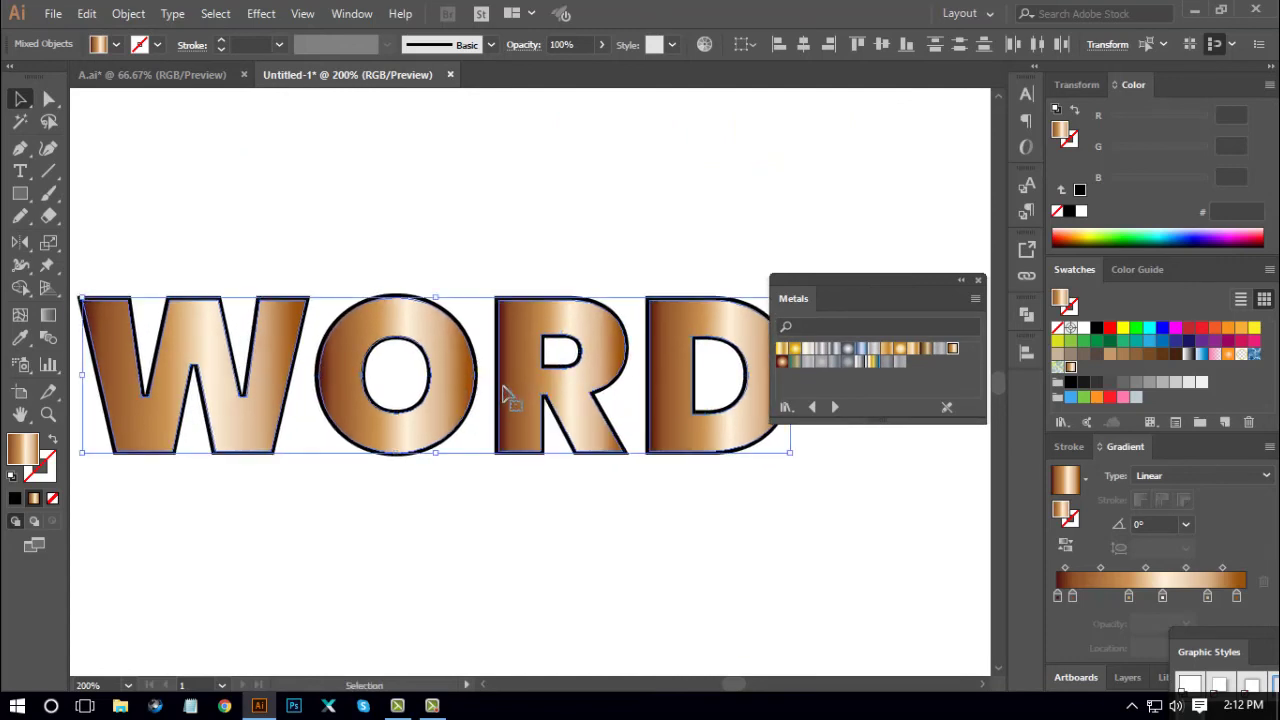
pyautogui.click(48, 314)
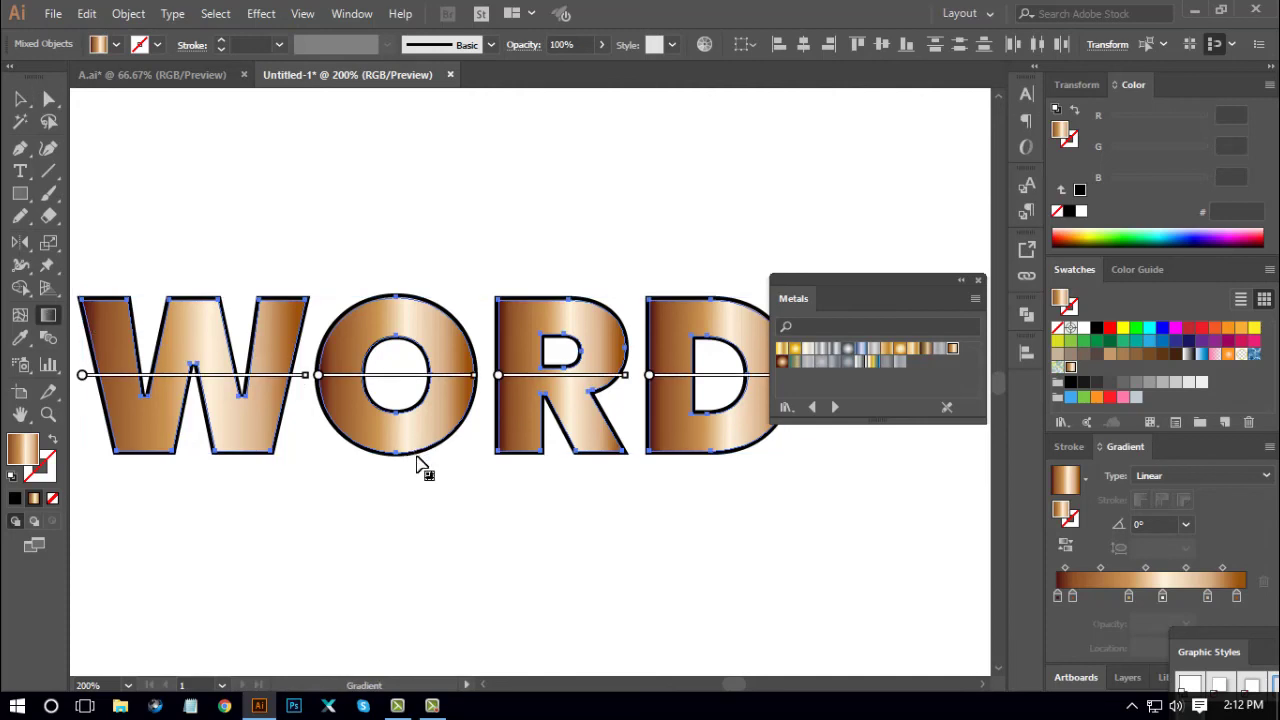
pyautogui.moveTo(417, 460)
pyautogui.mouseDown()
pyautogui.moveTo(431, 294)
pyautogui.moveTo(425, 317)
pyautogui.mouseUp()
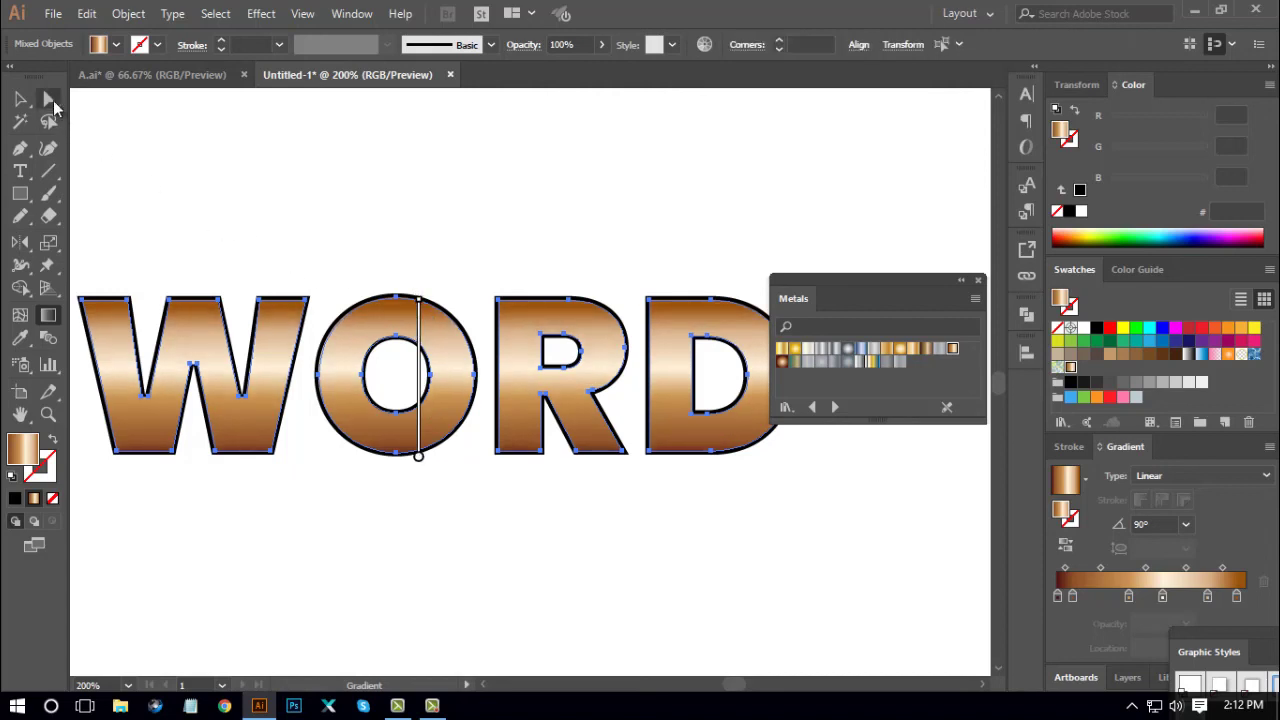
# Direct-select the individual W, O, R and D letter paths to inspect them
pyautogui.click(49, 99)
pyautogui.click(574, 557)
pyautogui.hscroll(1, 629, 549)
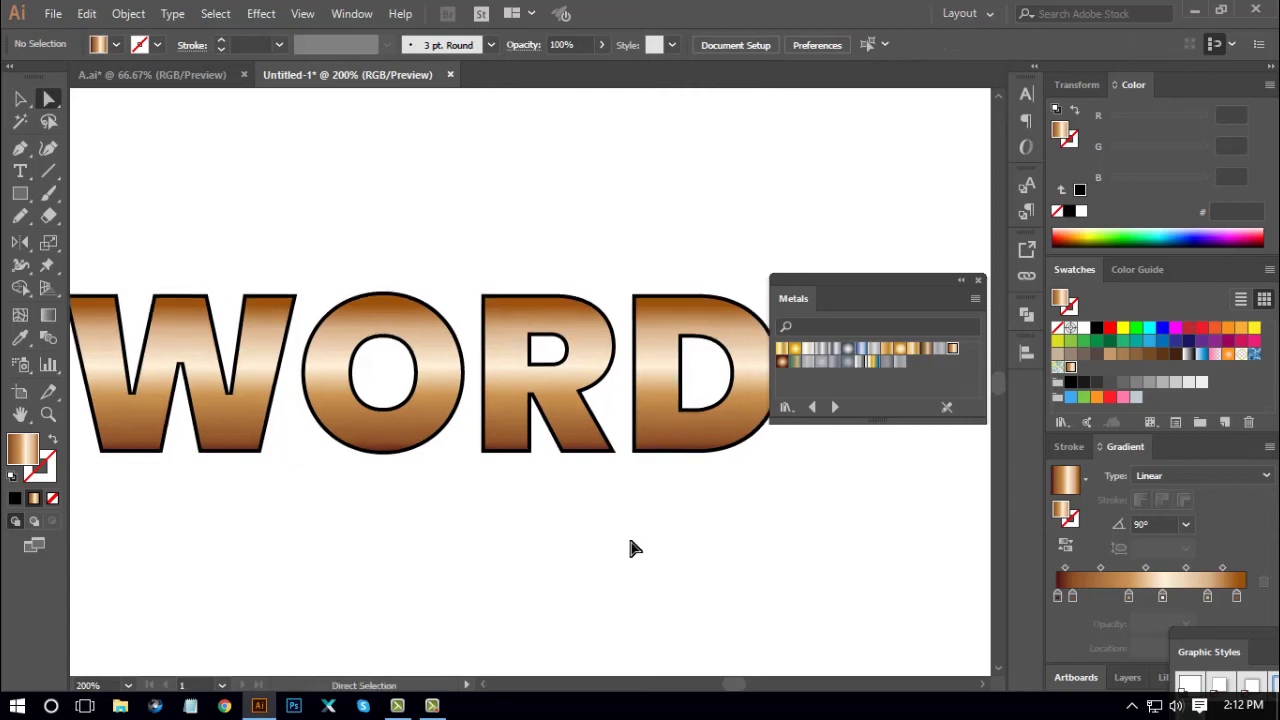
pyautogui.hotkey('ctrl', '-')
pyautogui.hotkey('ctrl', '-')
pyautogui.hotkey('ctrl', '+')
pyautogui.hotkey('ctrl', '+')
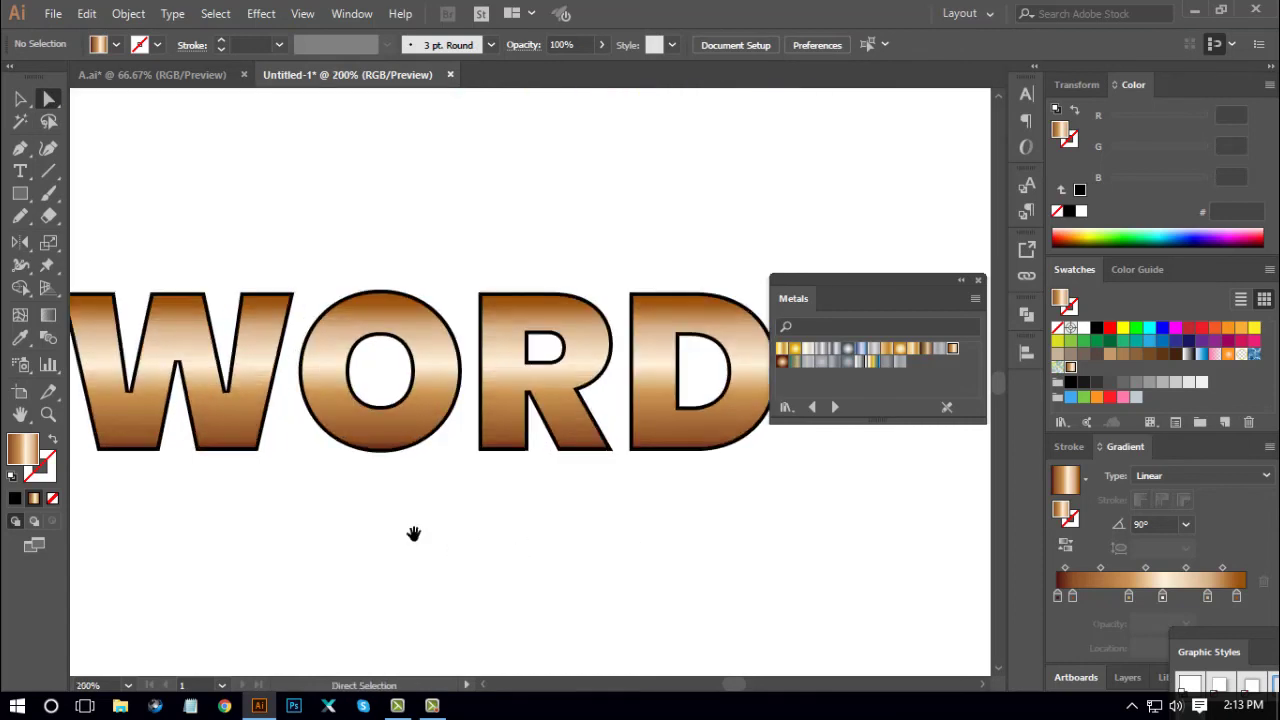
pyautogui.moveTo(417, 534); pyautogui.dragTo(413, 505)
pyautogui.click(336, 449)
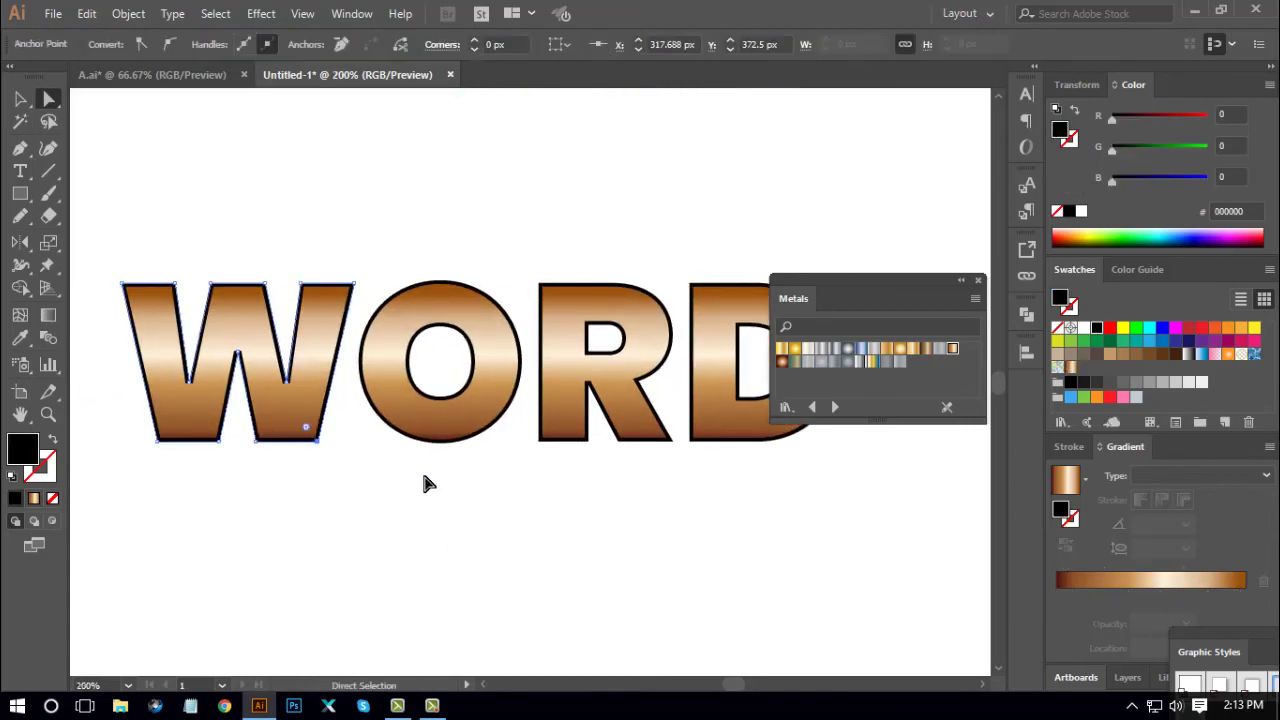
pyautogui.click(366, 449)
pyautogui.click(305, 418)
pyautogui.keyDown('shift'); pyautogui.click(505, 393); pyautogui.keyUp('shift')
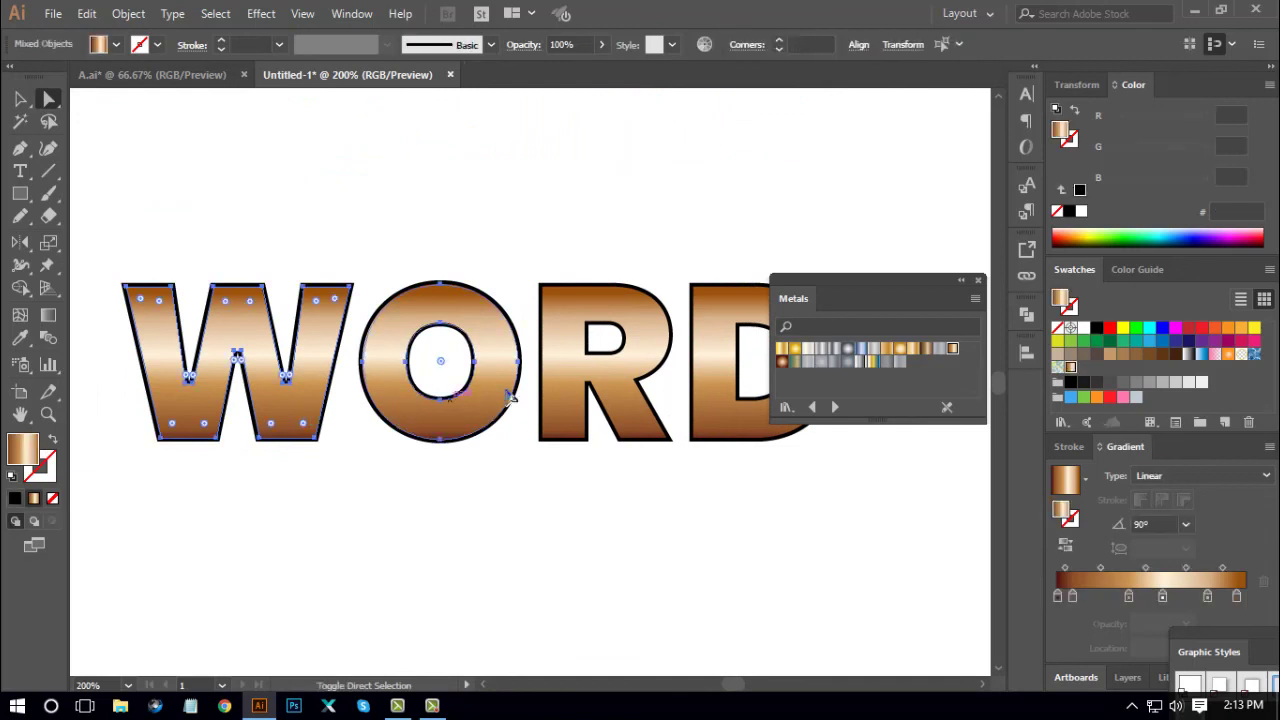
pyautogui.keyDown('shift'); pyautogui.click(572, 388); pyautogui.keyUp('shift')
pyautogui.keyDown('shift'); pyautogui.click(716, 362); pyautogui.keyUp('shift')
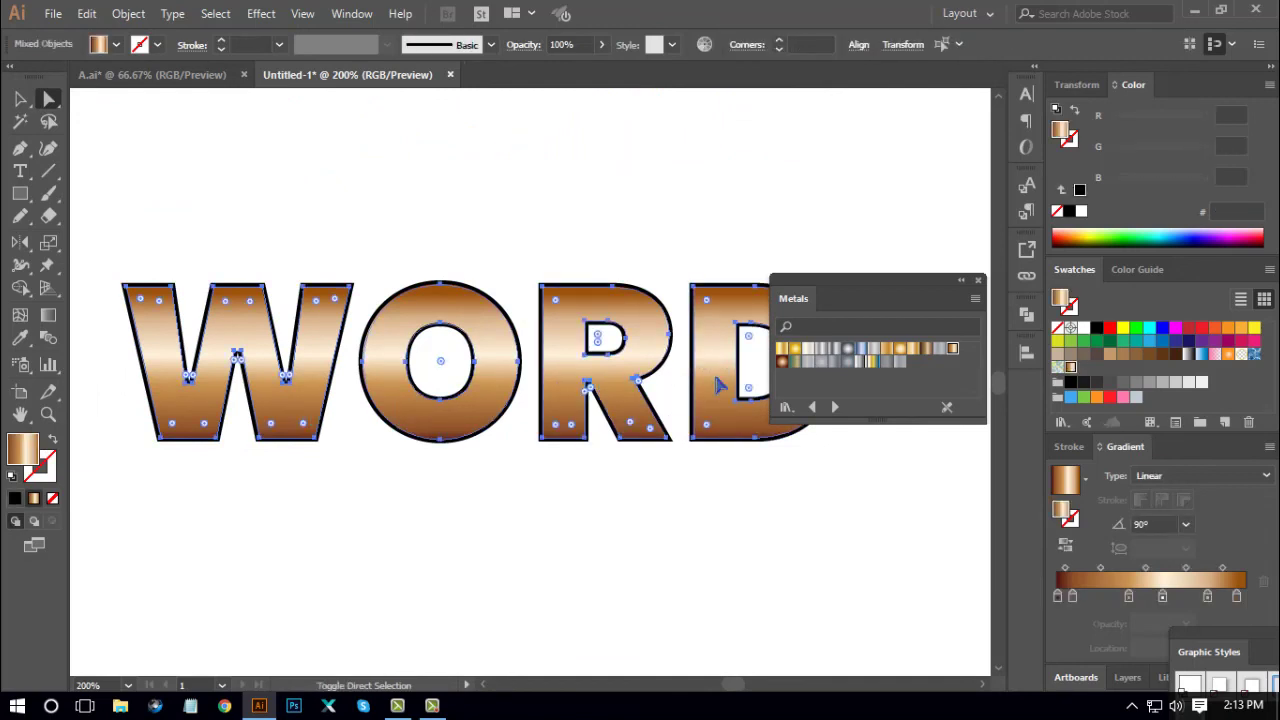
# Drag the stray black R copy below the word and remove it
pyautogui.press('ctrl')
pyautogui.click(706, 522)
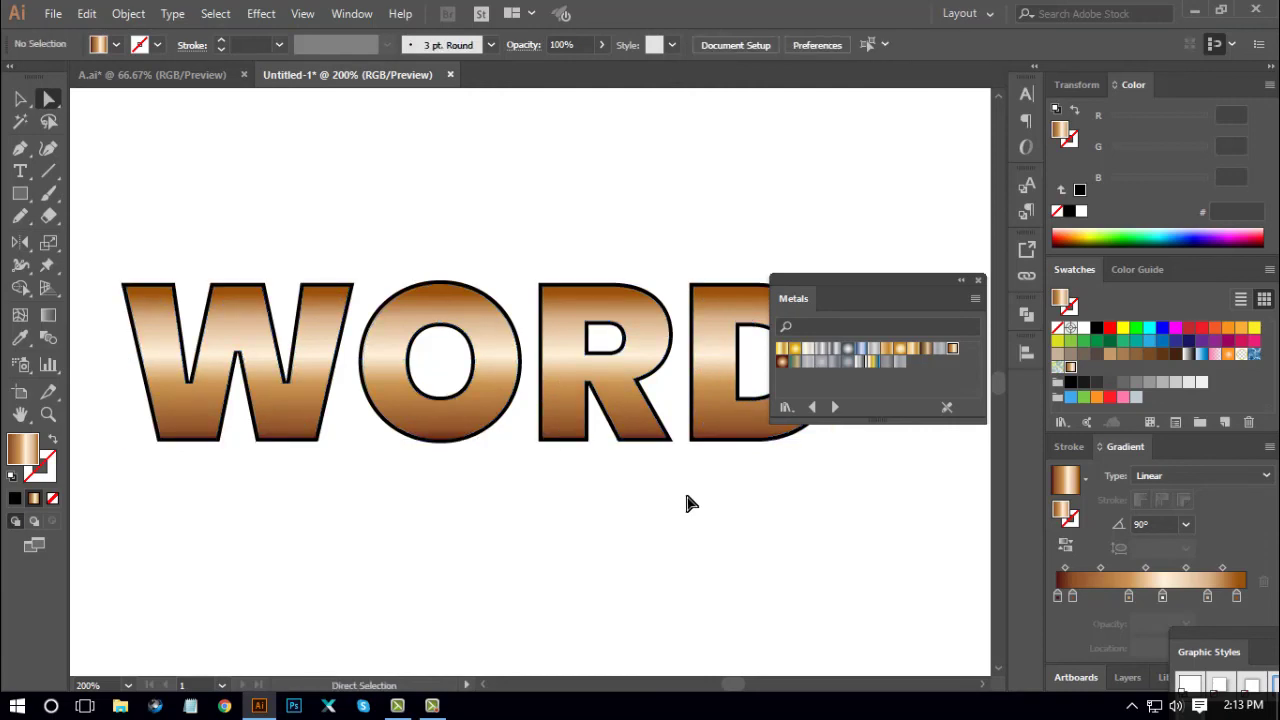
pyautogui.moveTo(583, 371); pyautogui.dragTo(641, 563)
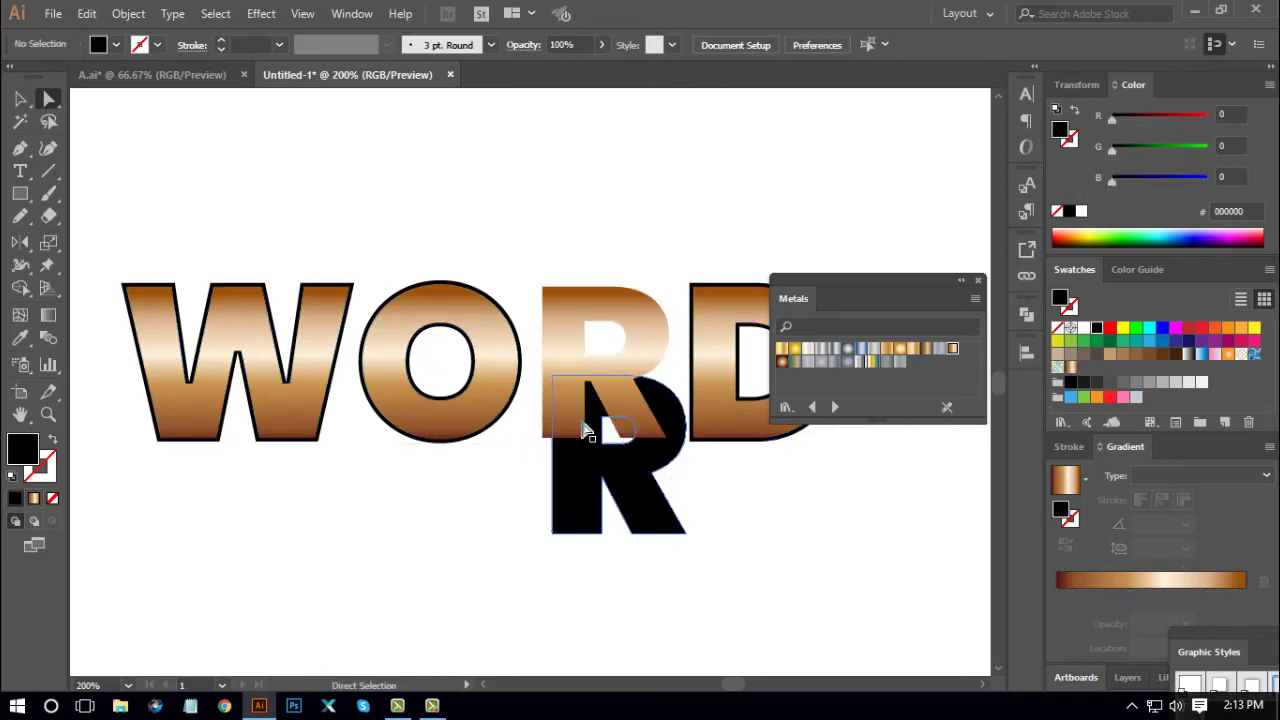
pyautogui.hotkey('ctrl', 'z')
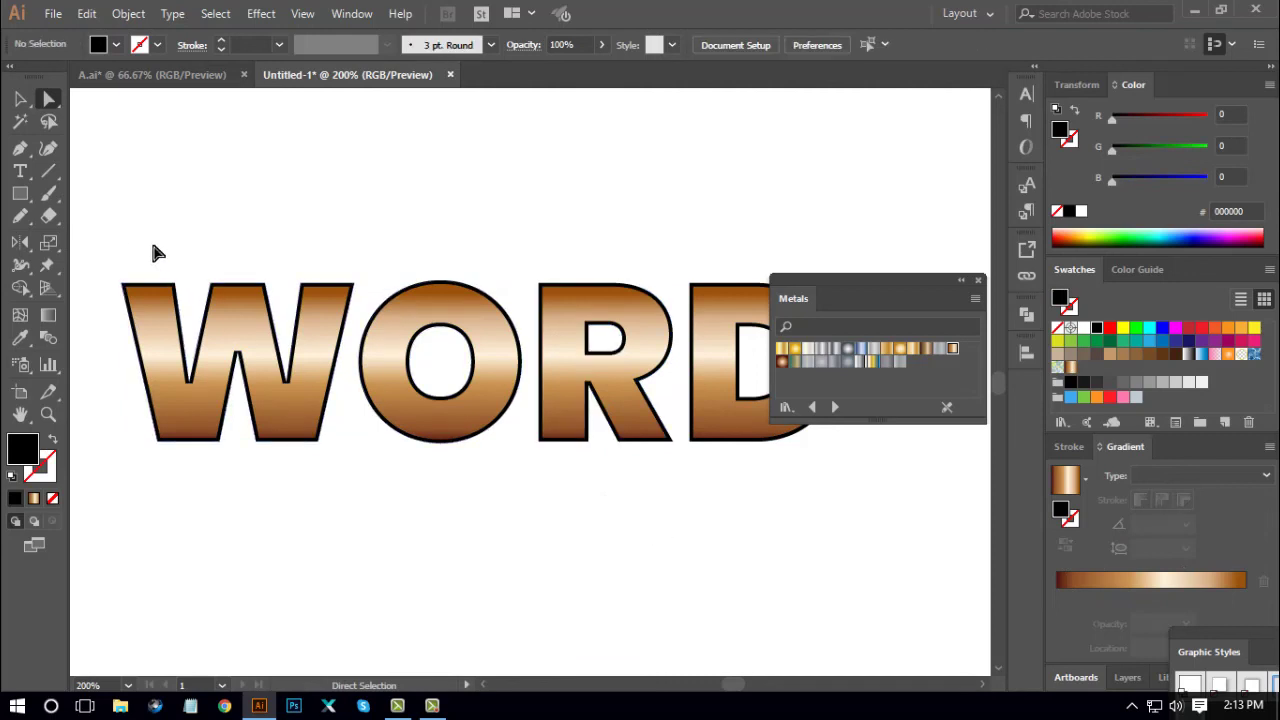
# Give the four outer black letter paths the Steel metal gradient and close the Metals panel
pyautogui.moveTo(130, 226); pyautogui.dragTo(755, 492)
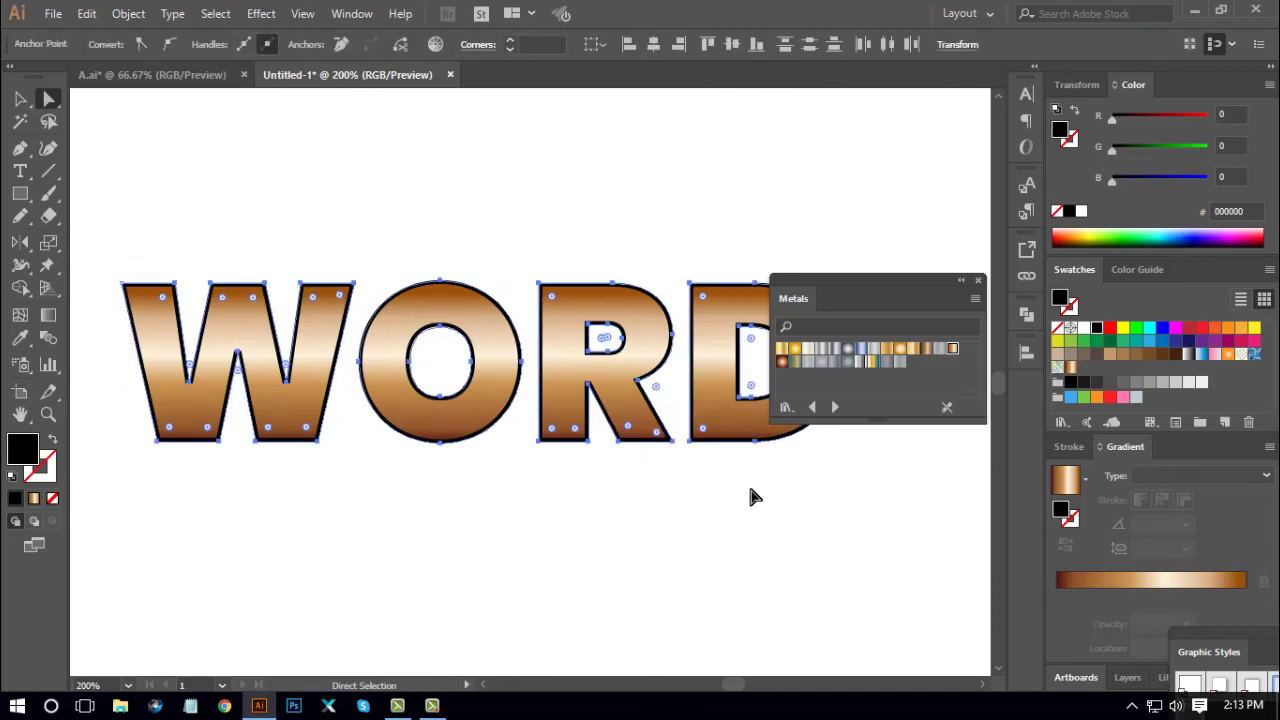
pyautogui.click(842, 352)
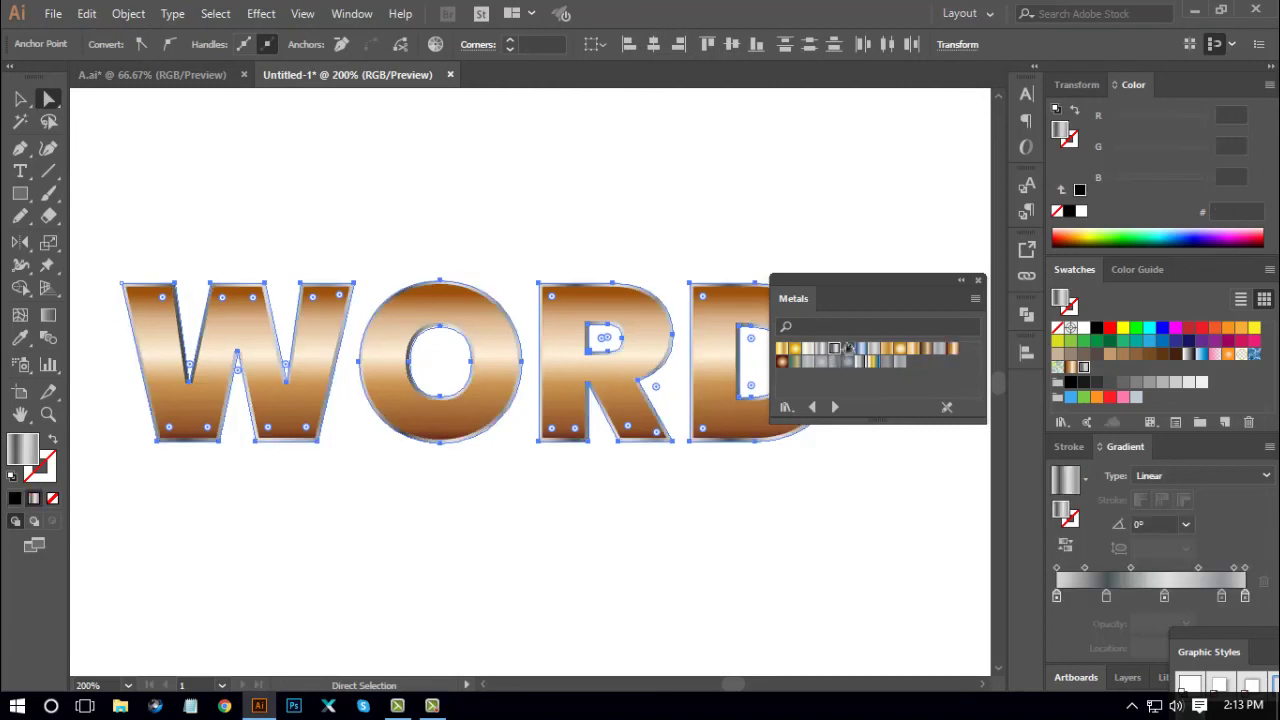
pyautogui.click(1026, 314)
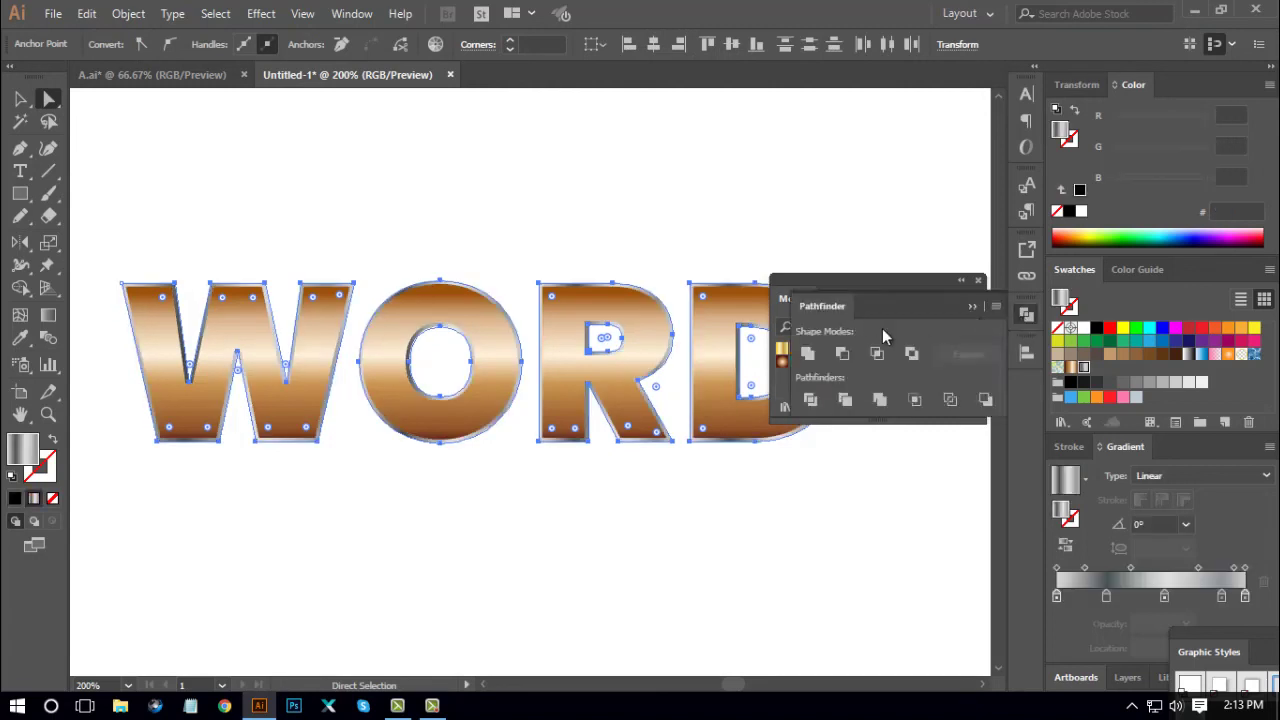
pyautogui.click(1022, 317)
pyautogui.click(979, 282)
pyautogui.click(898, 500)
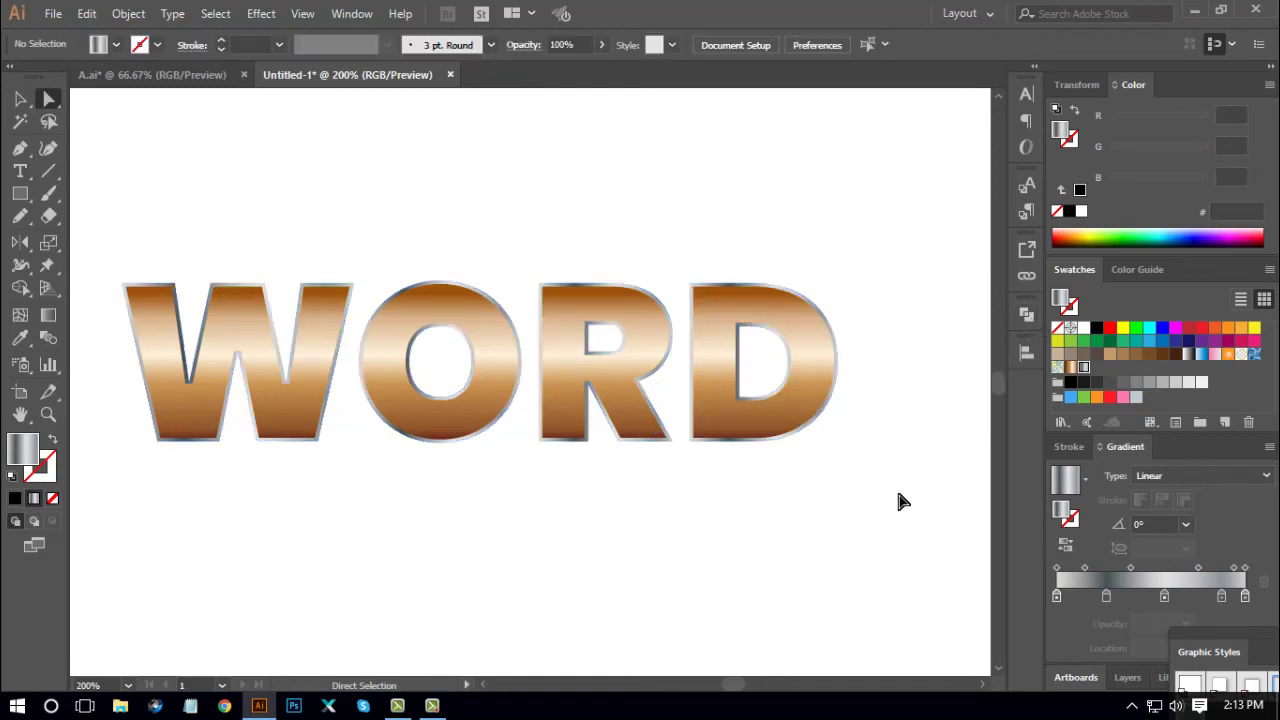
pyautogui.hotkey('ctrl', '-')
pyautogui.hotkey('ctrl', '-')
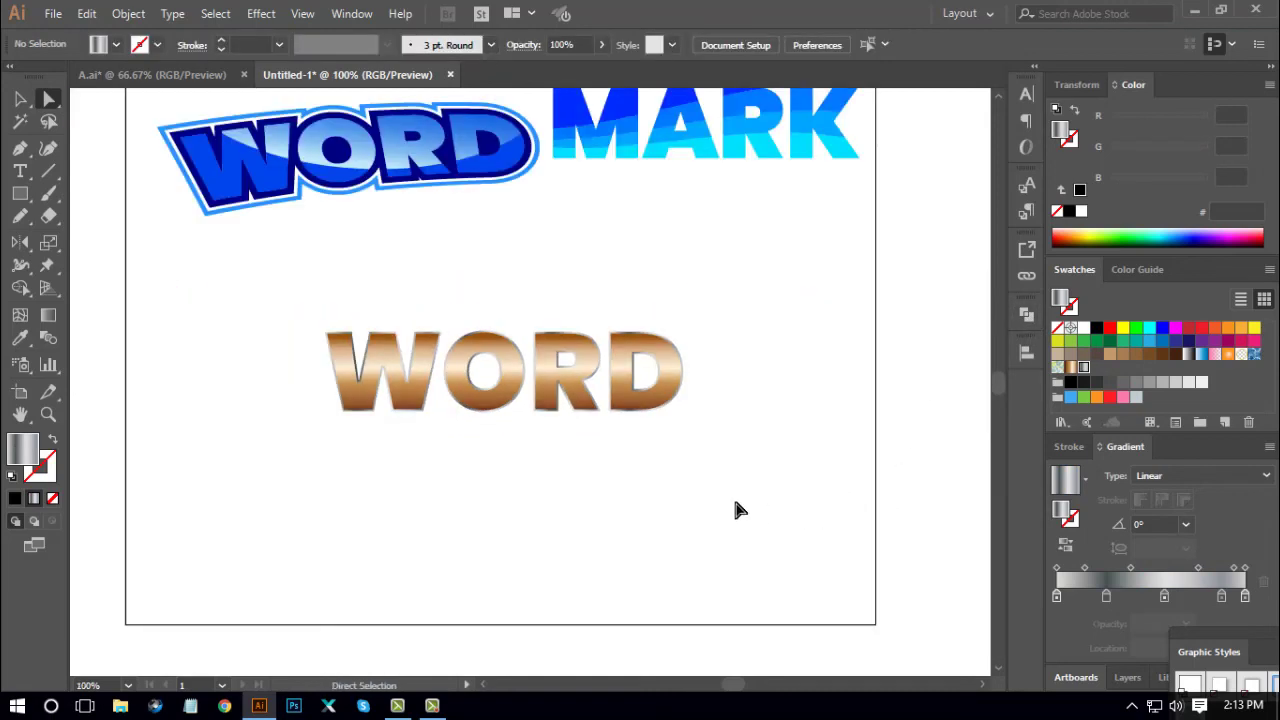
pyautogui.moveTo(715, 500); pyautogui.dragTo(731, 502)
# Select the copper WORD letters and check their anchor points
pyautogui.press('v')
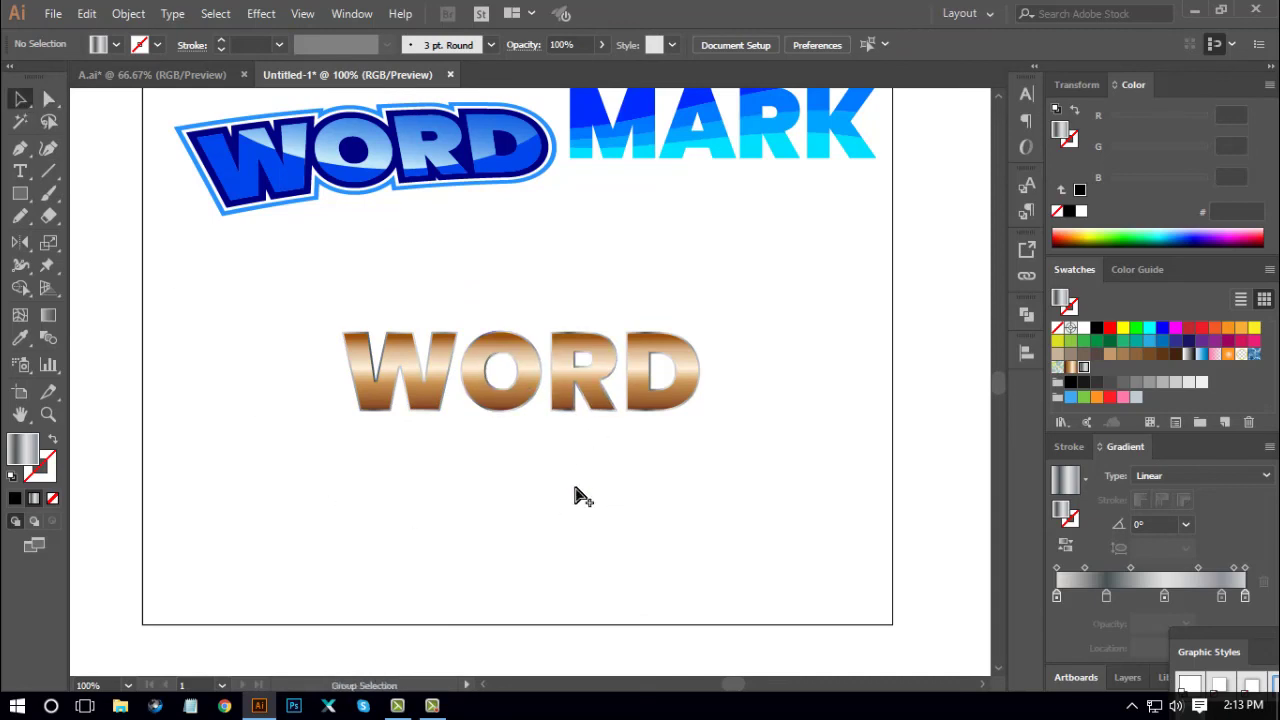
pyautogui.hotkey('ctrl', 'a')
pyautogui.click(644, 524)
pyautogui.moveTo(263, 289); pyautogui.dragTo(800, 448)
pyautogui.press('a')
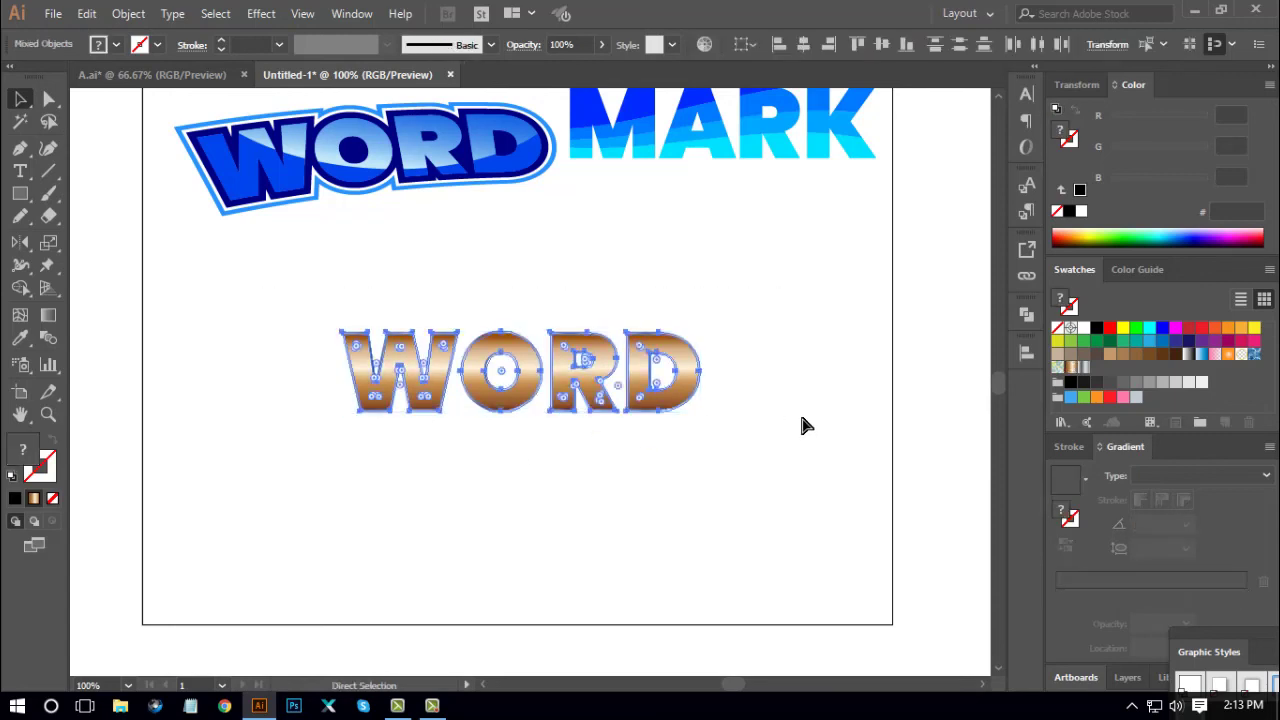
pyautogui.press('v')
pyautogui.click(779, 514)
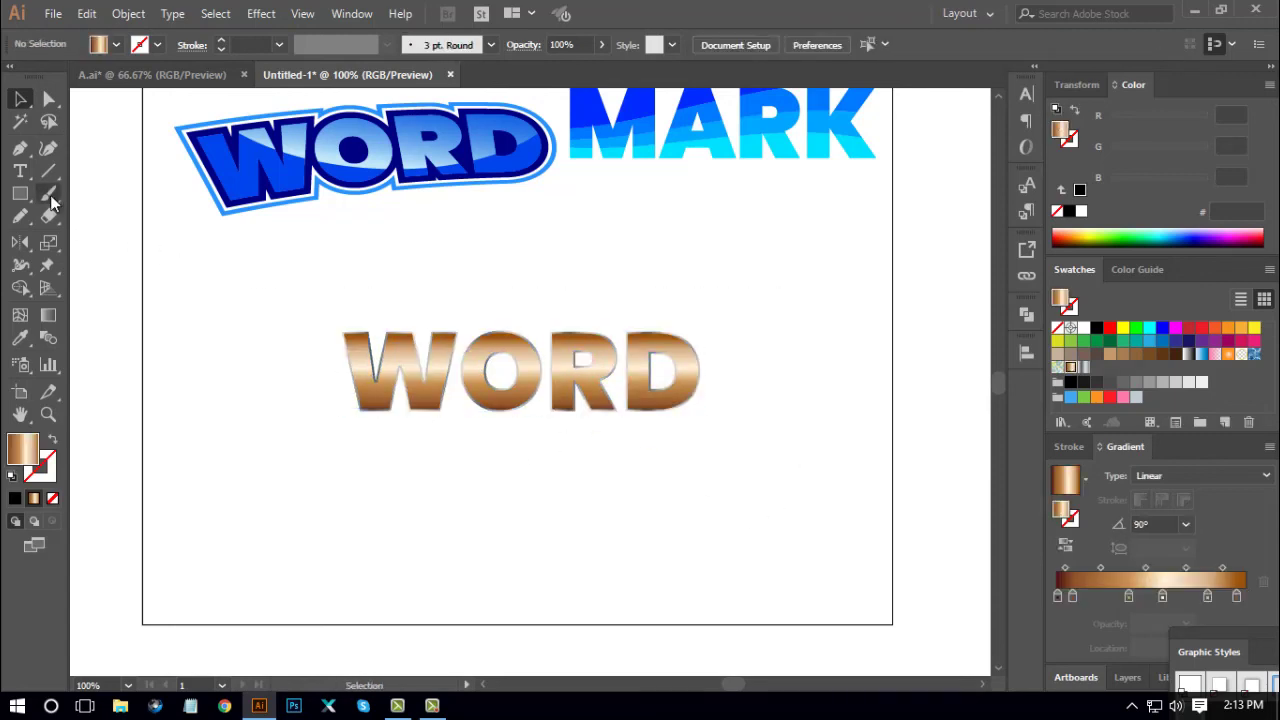
# Draw a black rectangle over the copper WORD and send it to the back
pyautogui.click(20, 193)
pyautogui.moveTo(264, 282); pyautogui.dragTo(781, 455)
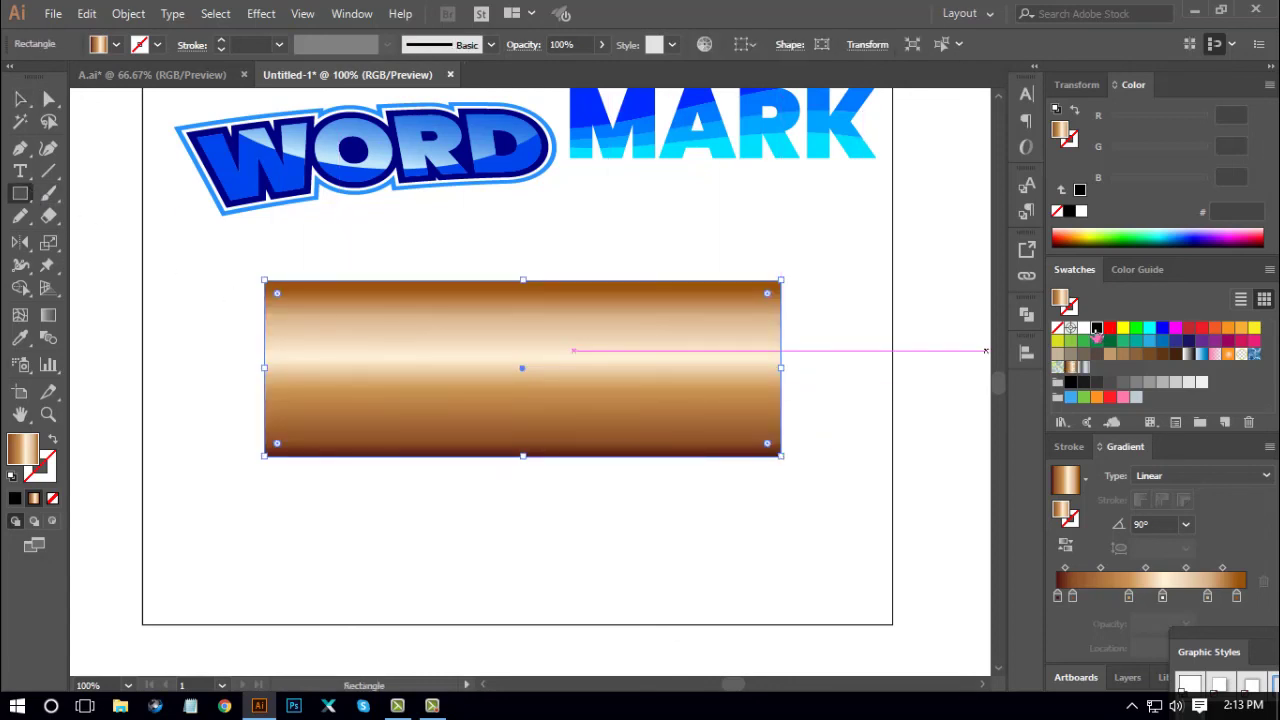
pyautogui.click(1096, 328)
pyautogui.rightClick(576, 340)
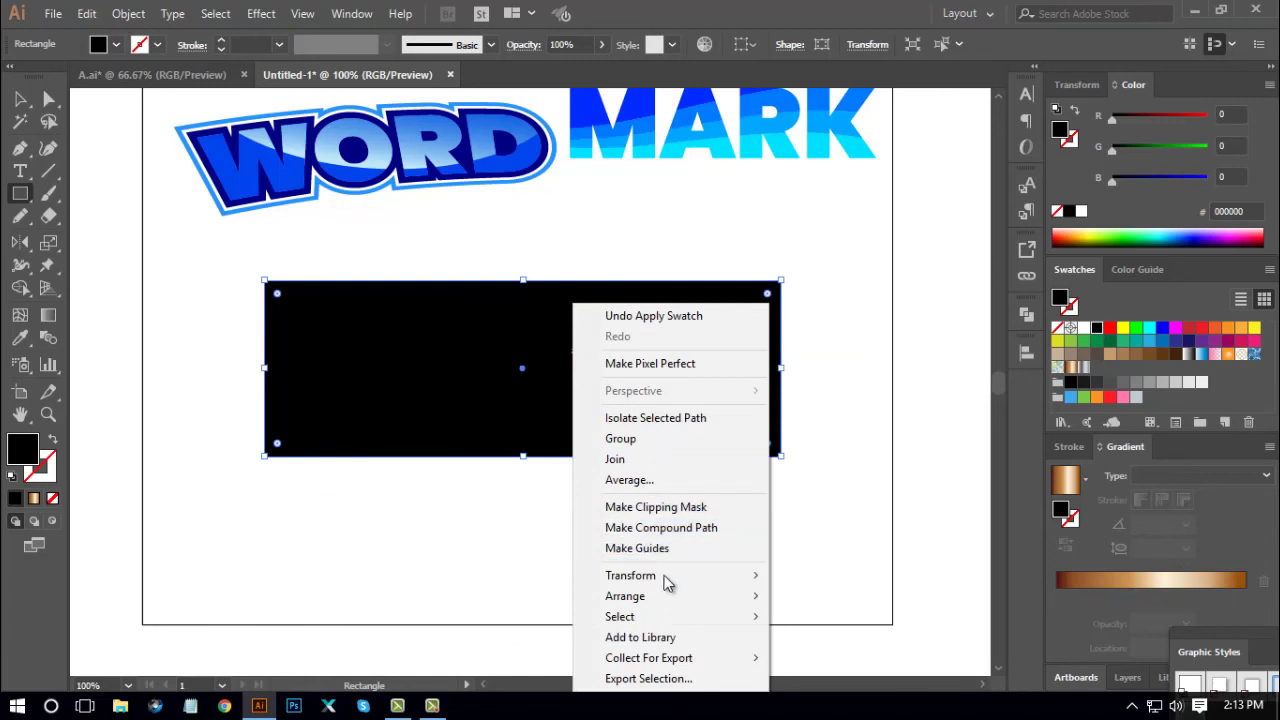
pyautogui.moveTo(646, 600)
pyautogui.click(828, 658)
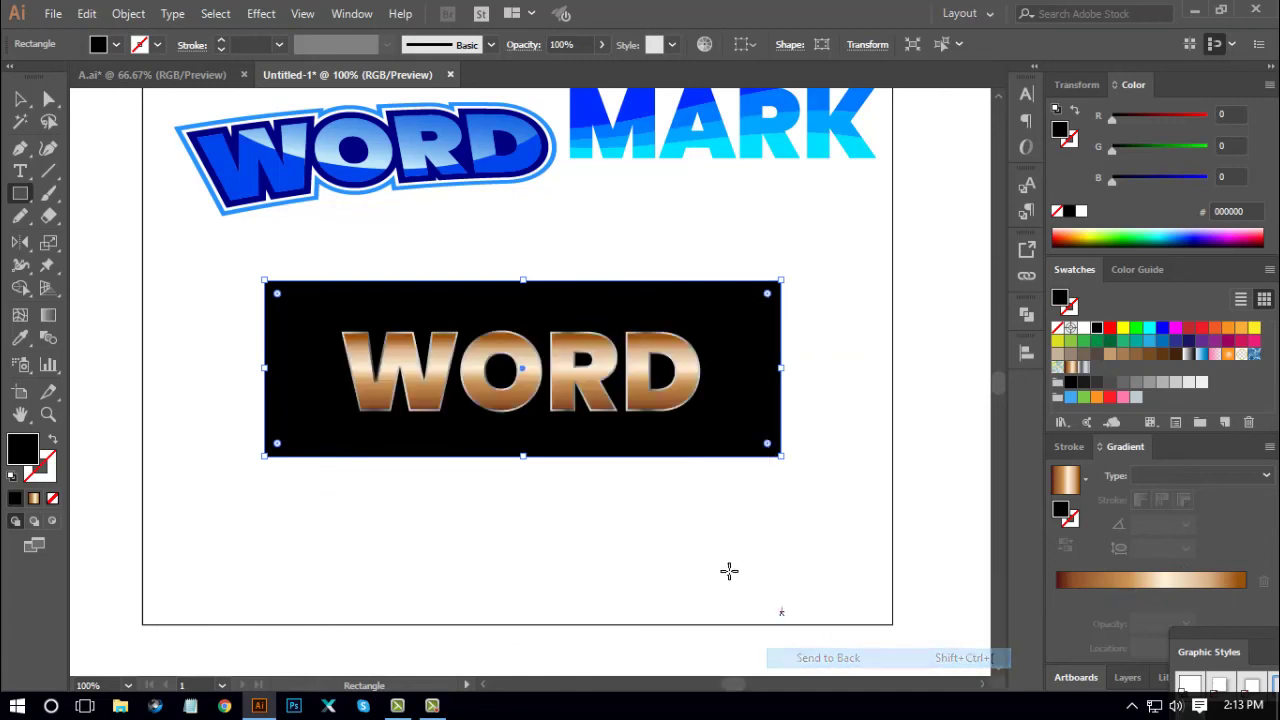
# Review the metallic WORD on its black 545 × 188 px backdrop
pyautogui.click(20, 98)
pyautogui.click(645, 563)
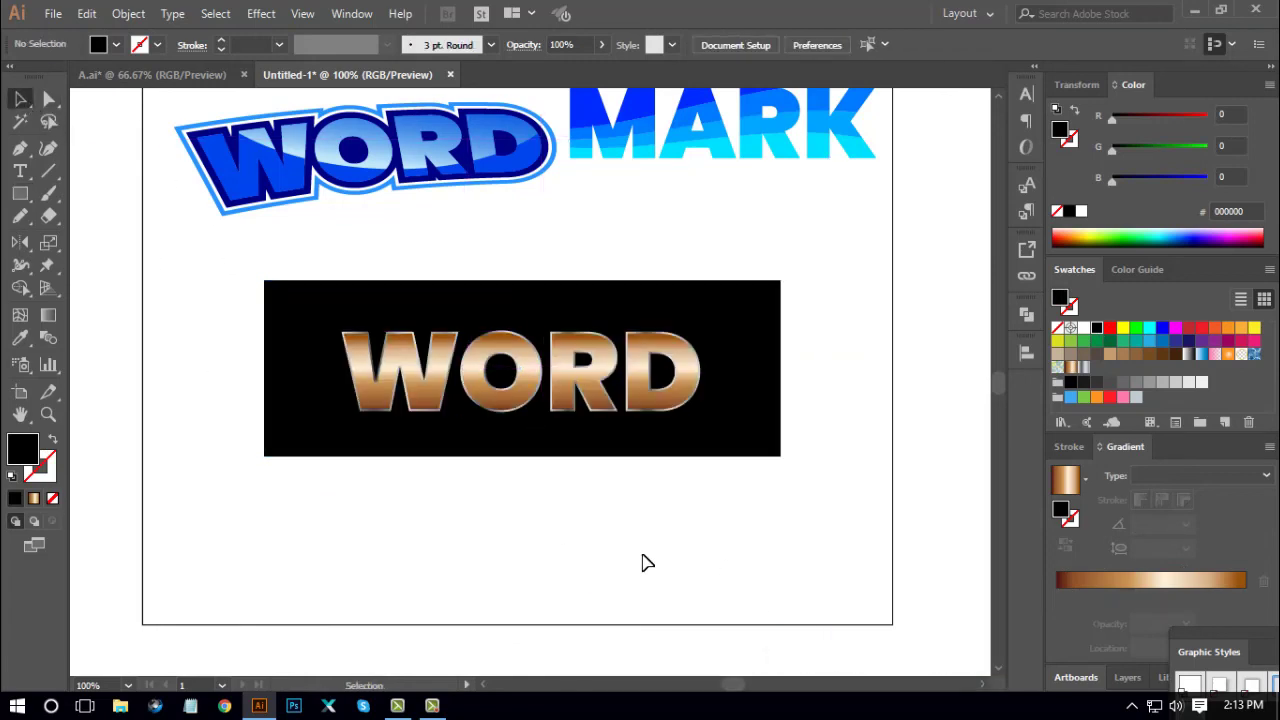
pyautogui.hotkey('ctrl', '-')
pyautogui.hotkey('ctrl', '-')
pyautogui.hotkey('ctrl', '+')
pyautogui.hotkey('ctrl', '+')
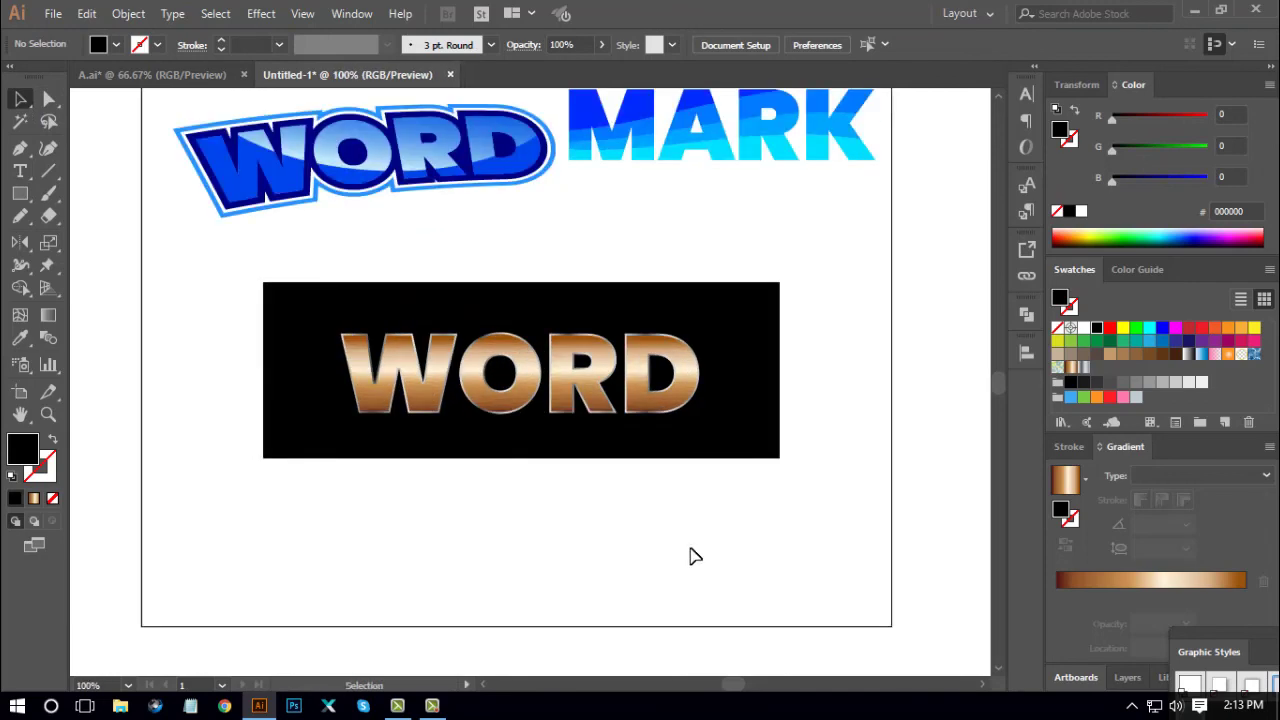
pyautogui.moveTo(828, 456); pyautogui.dragTo(828, 487)
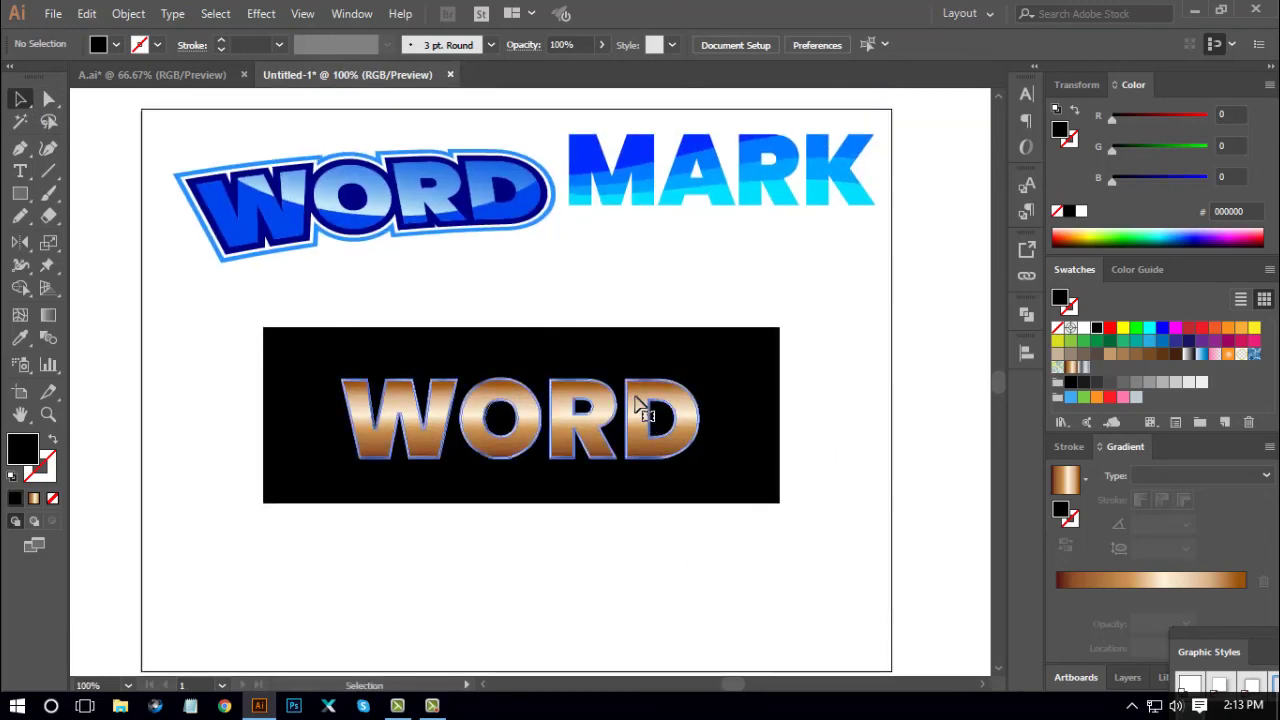
pyautogui.click(640, 410)
pyautogui.click(825, 525)
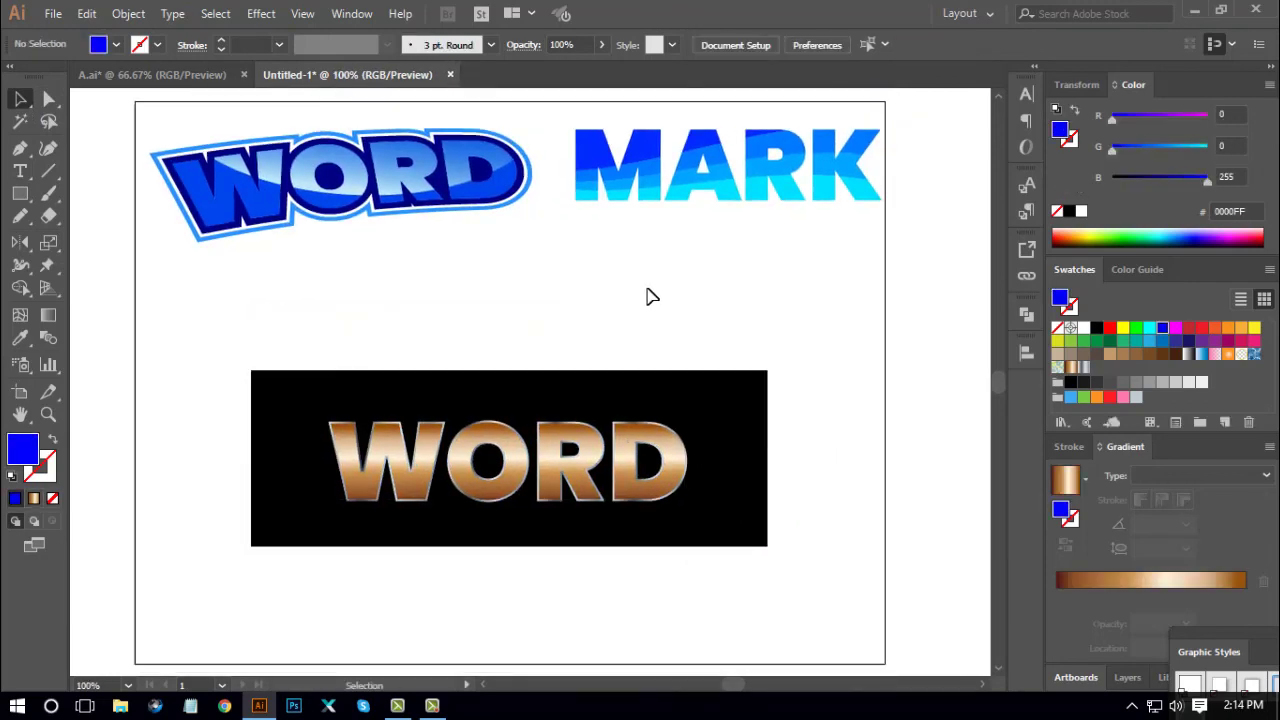